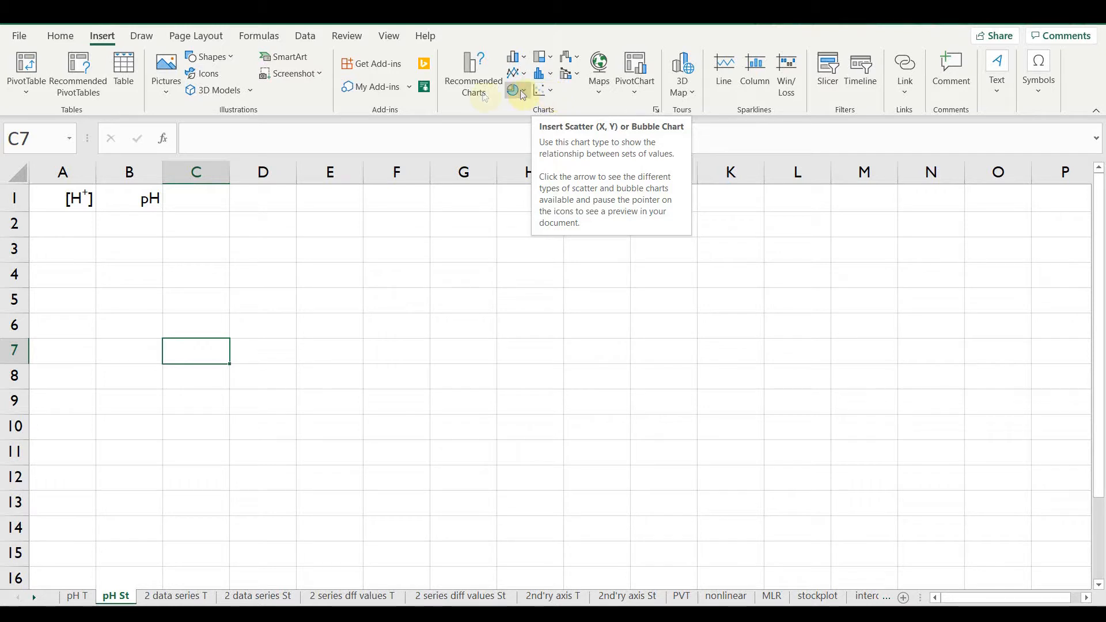
# Step: Enter 1e-7 in cell A2 as the first [H+] concentration
pyautogui.click(58, 227)
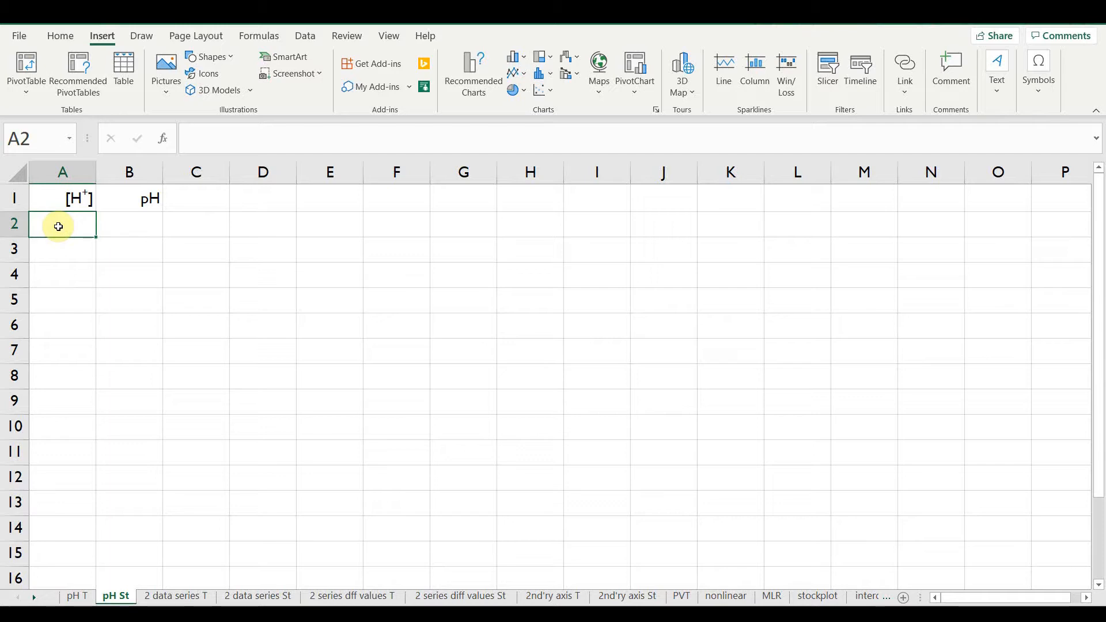
pyautogui.write('1e-7')
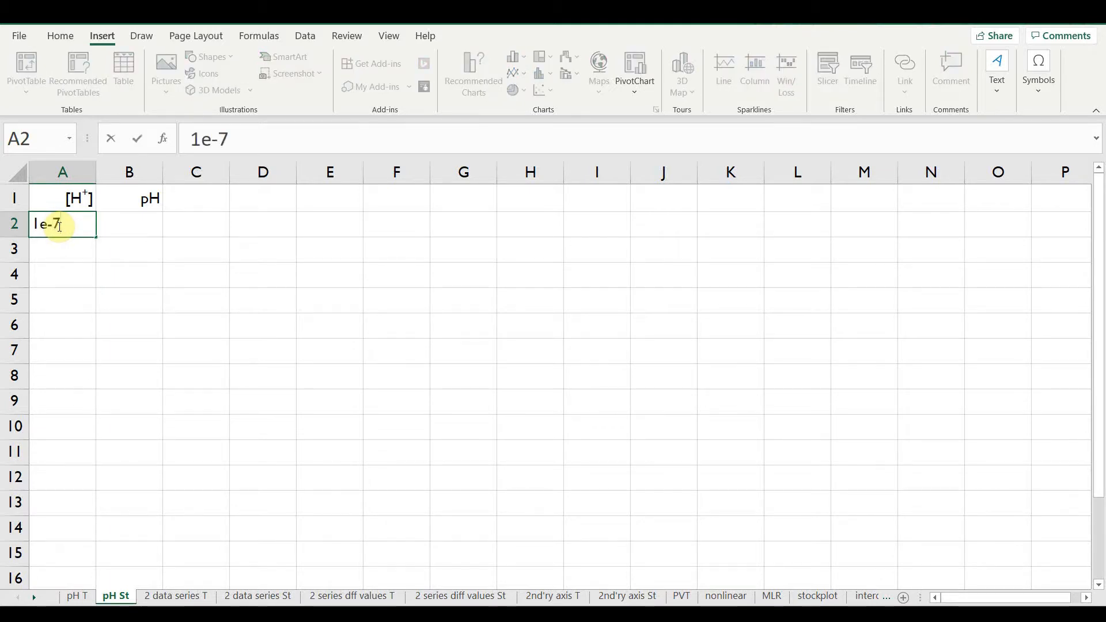
pyautogui.press('Return')
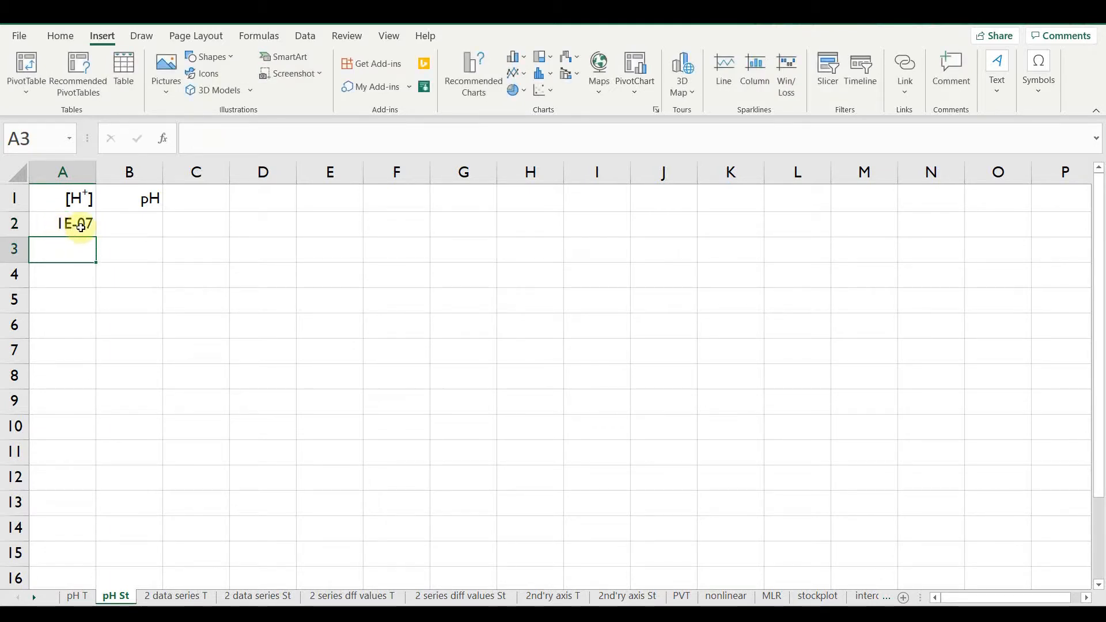
# Step: Fill cells A2:A8 down the column with a growth series using a step value of 10
pyautogui.click(81, 227)
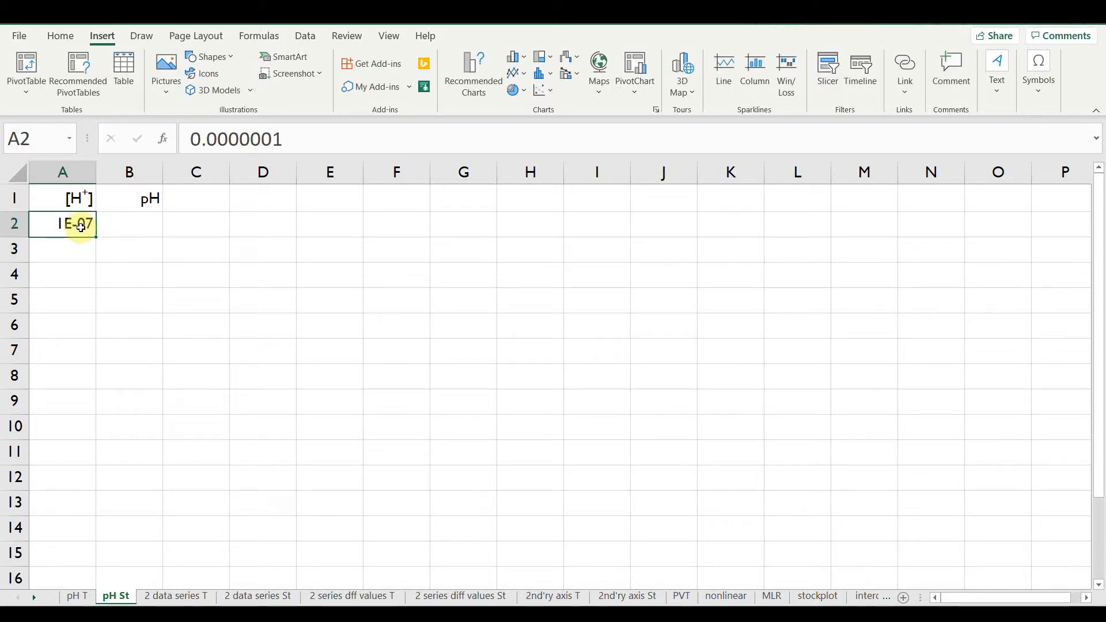
pyautogui.moveTo(80, 227); pyautogui.dragTo(67, 371)
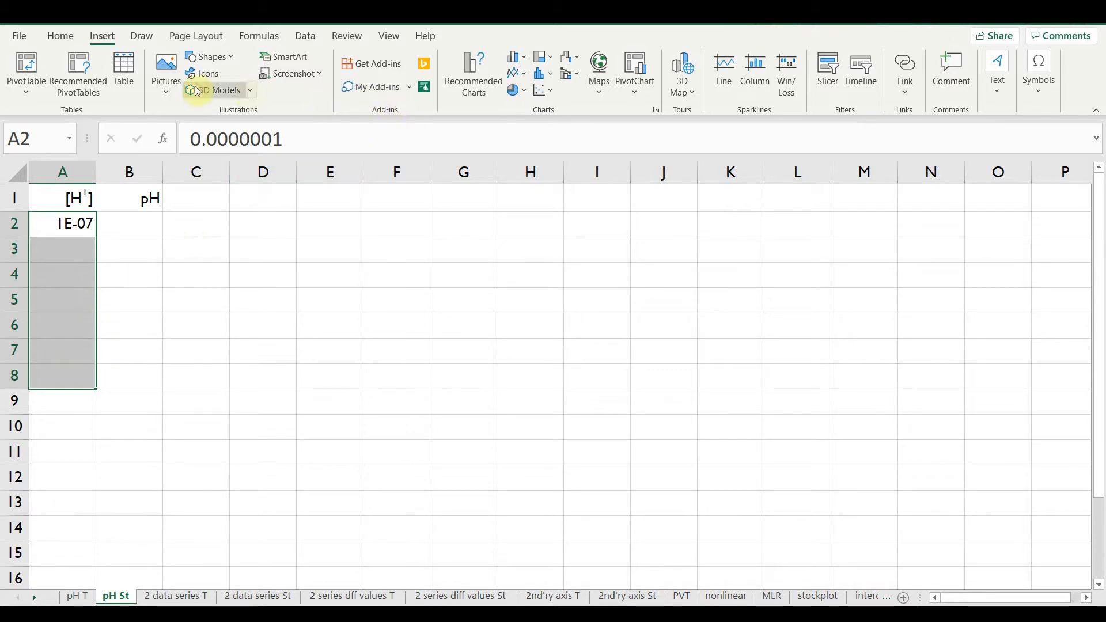
pyautogui.click(60, 36)
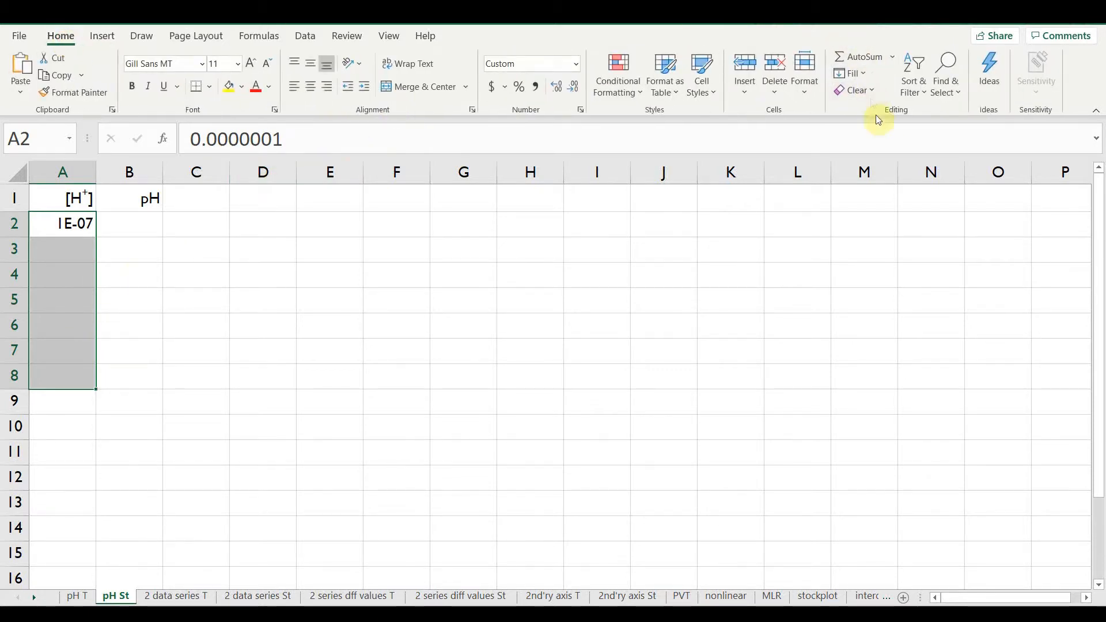
pyautogui.click(864, 73)
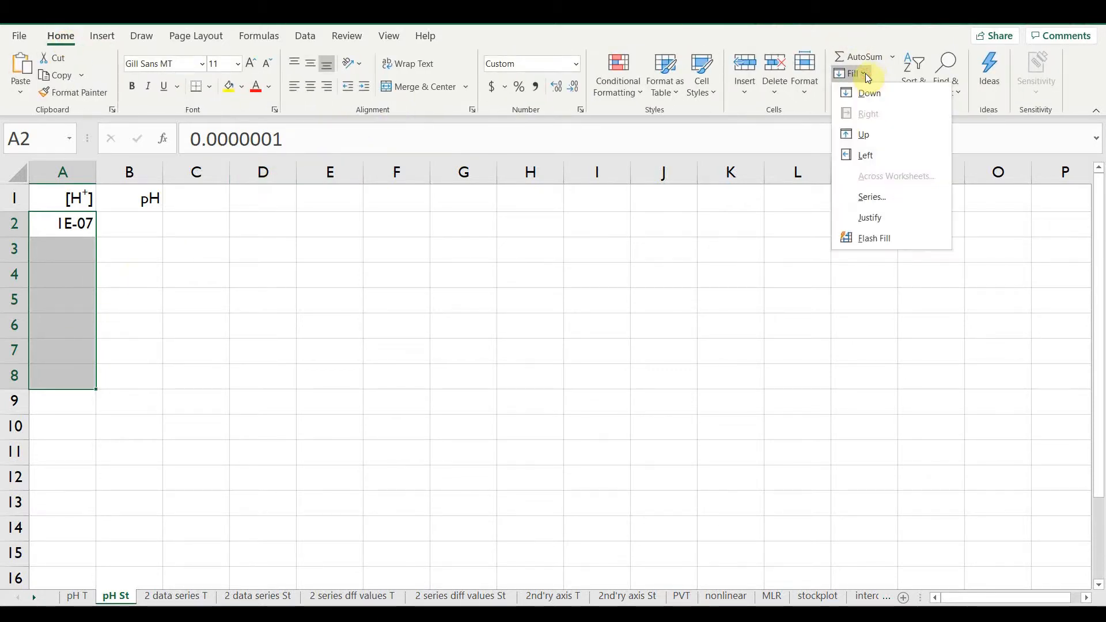
pyautogui.click(870, 197)
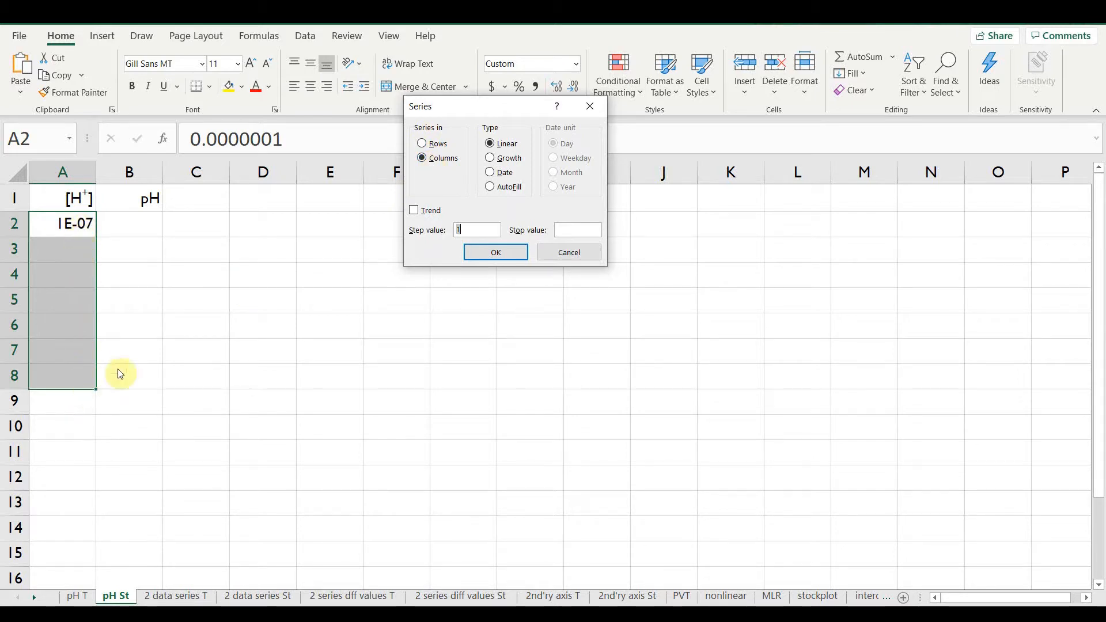
pyautogui.click(491, 159)
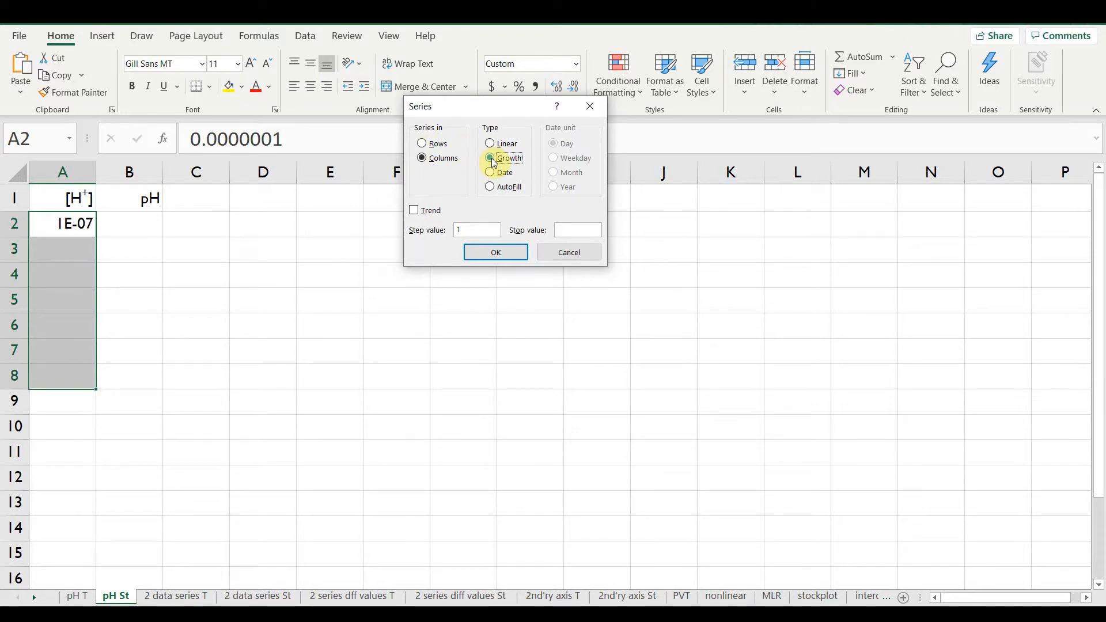
pyautogui.click(475, 226)
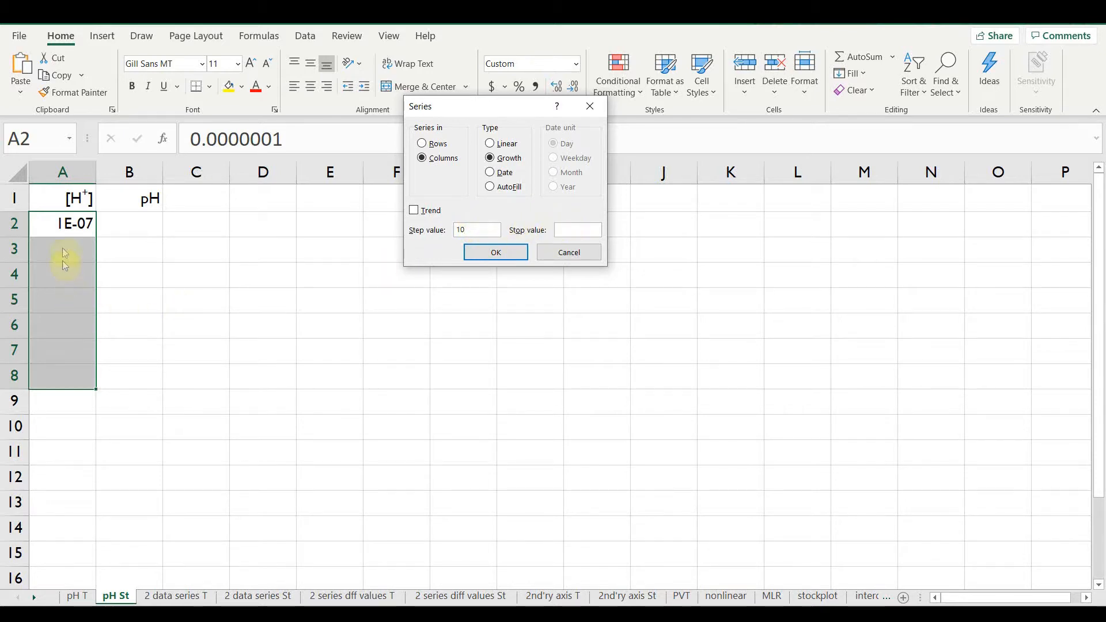
pyautogui.click(494, 251)
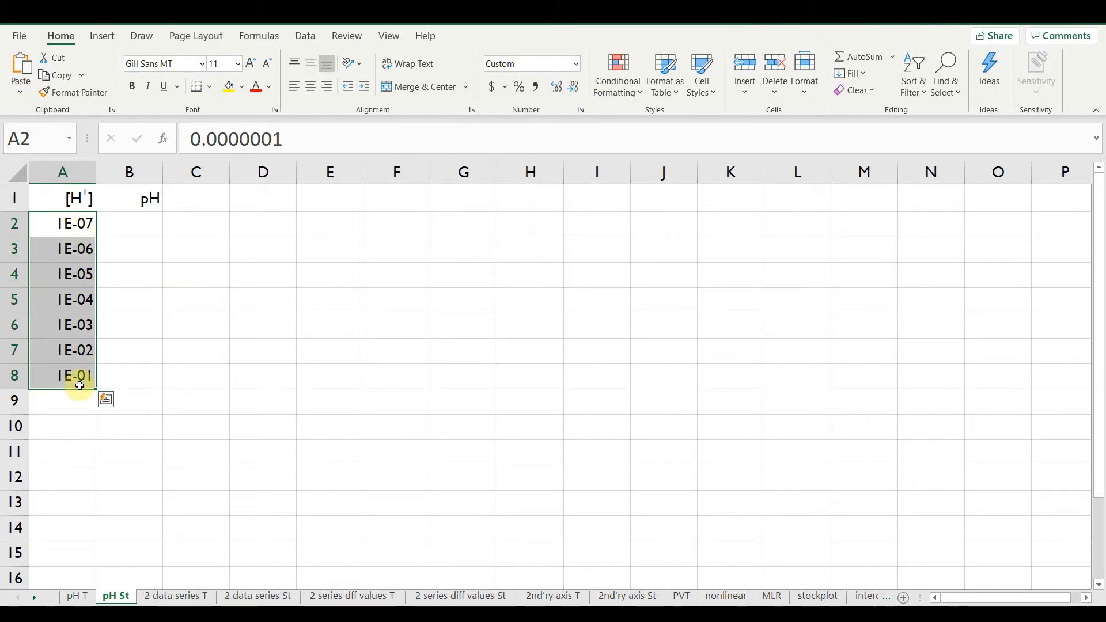
# Step: Calculate the pH in cell B2 with =-LOG(A2) and copy the formula down to B8
pyautogui.click(142, 226)
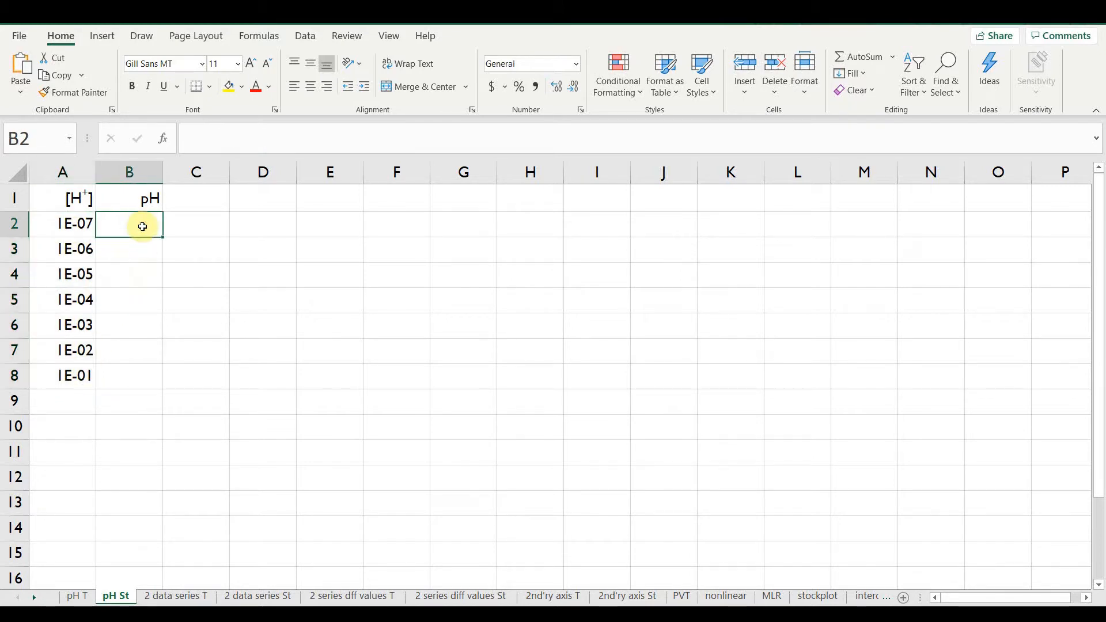
pyautogui.write('=-log')
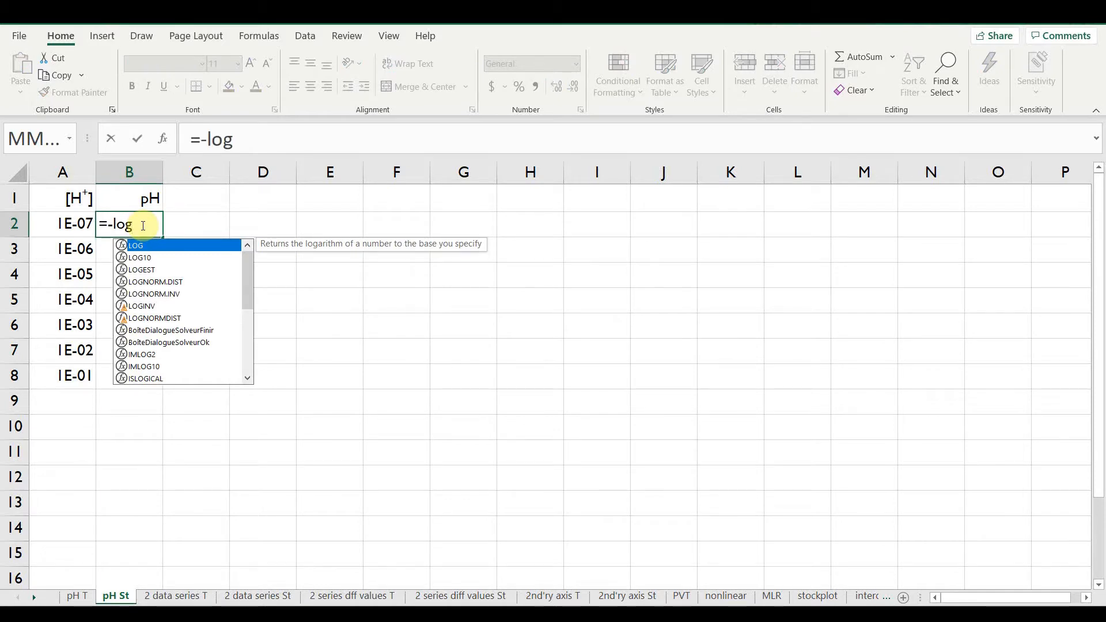
pyautogui.press('Tab')
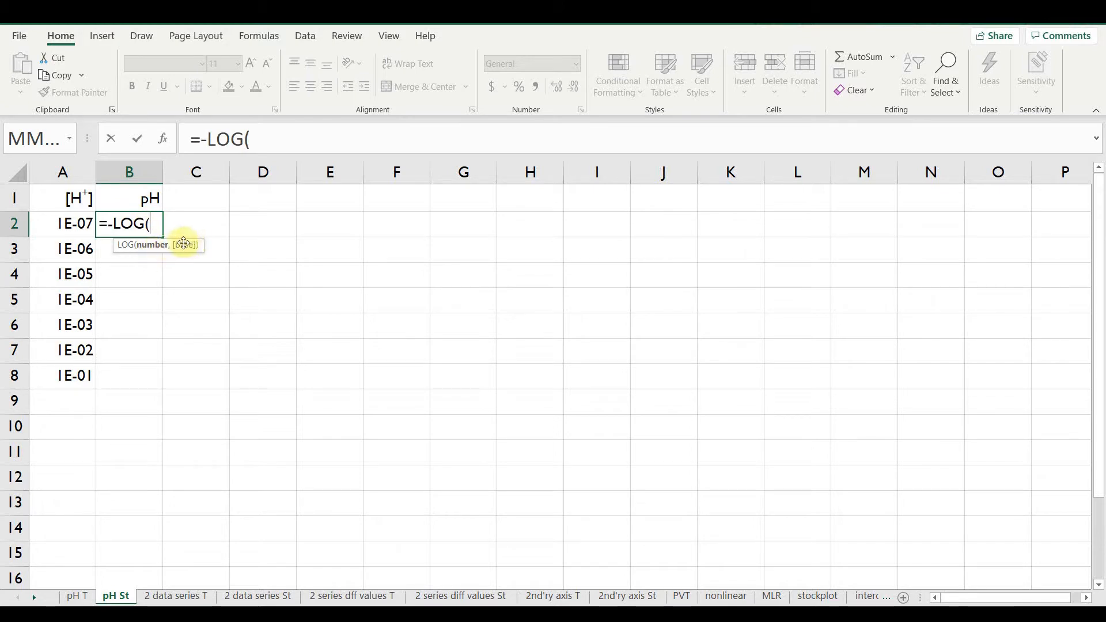
pyautogui.click(72, 223)
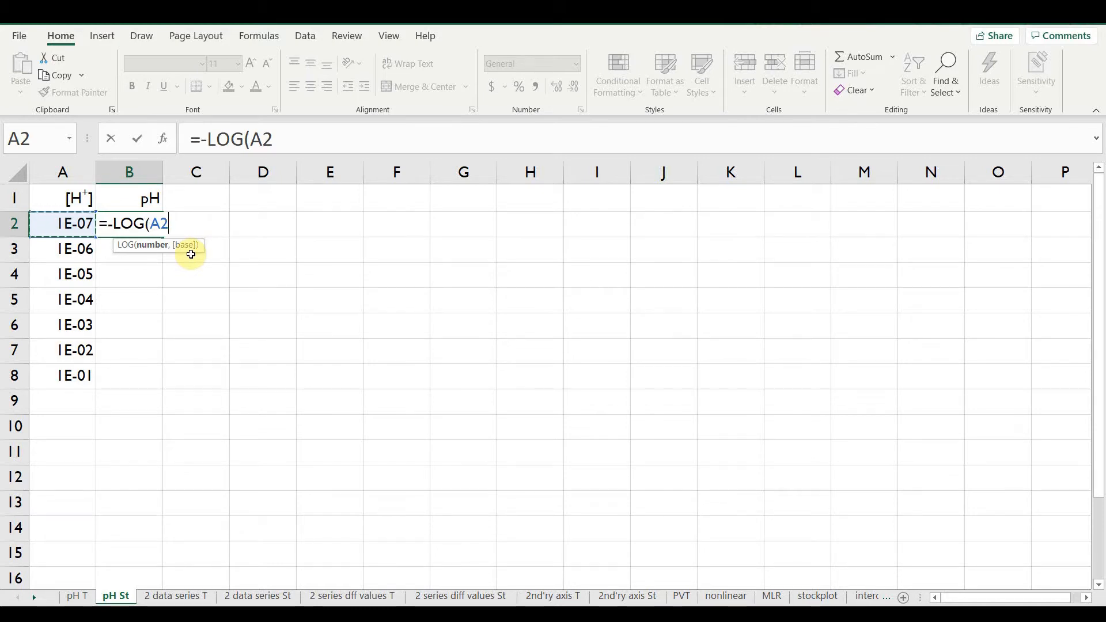
pyautogui.write(')')
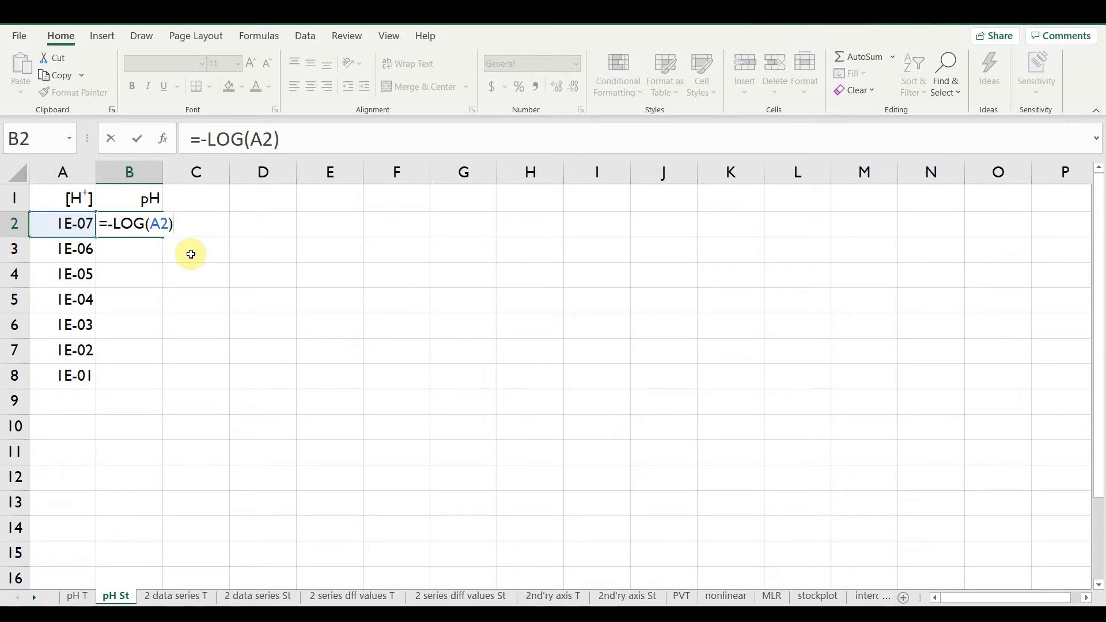
pyautogui.press('Return')
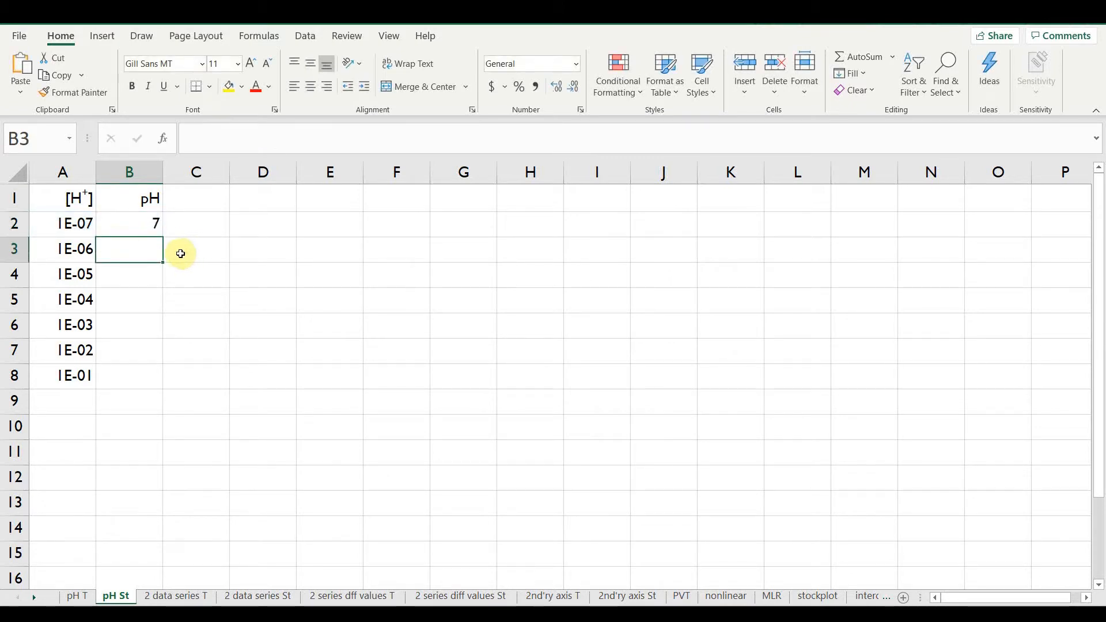
pyautogui.click(139, 220)
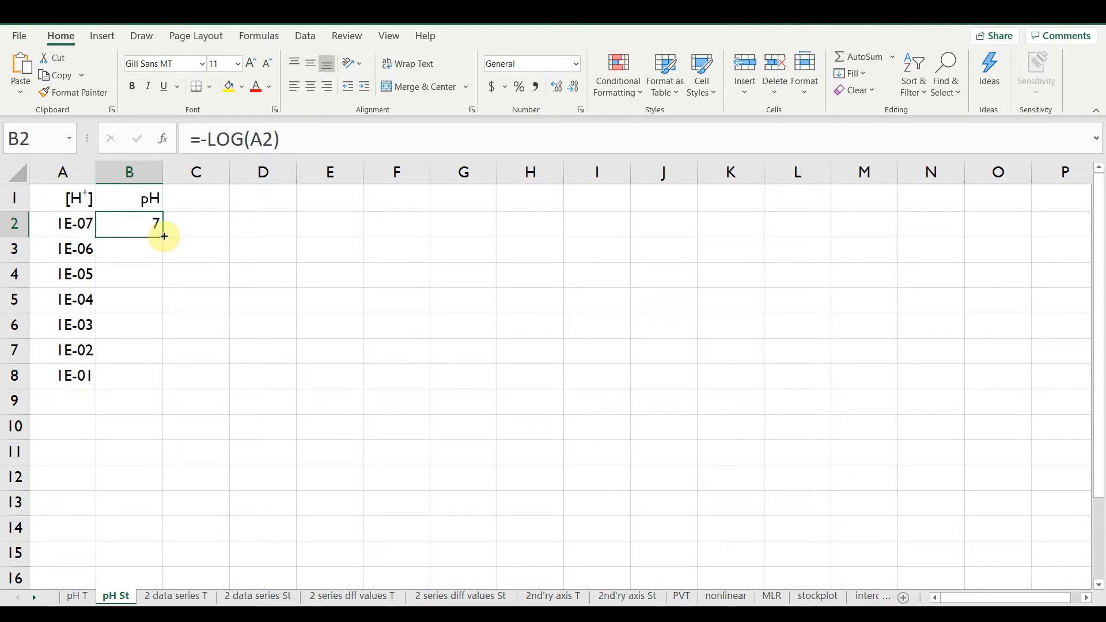
pyautogui.doubleClick(164, 236)
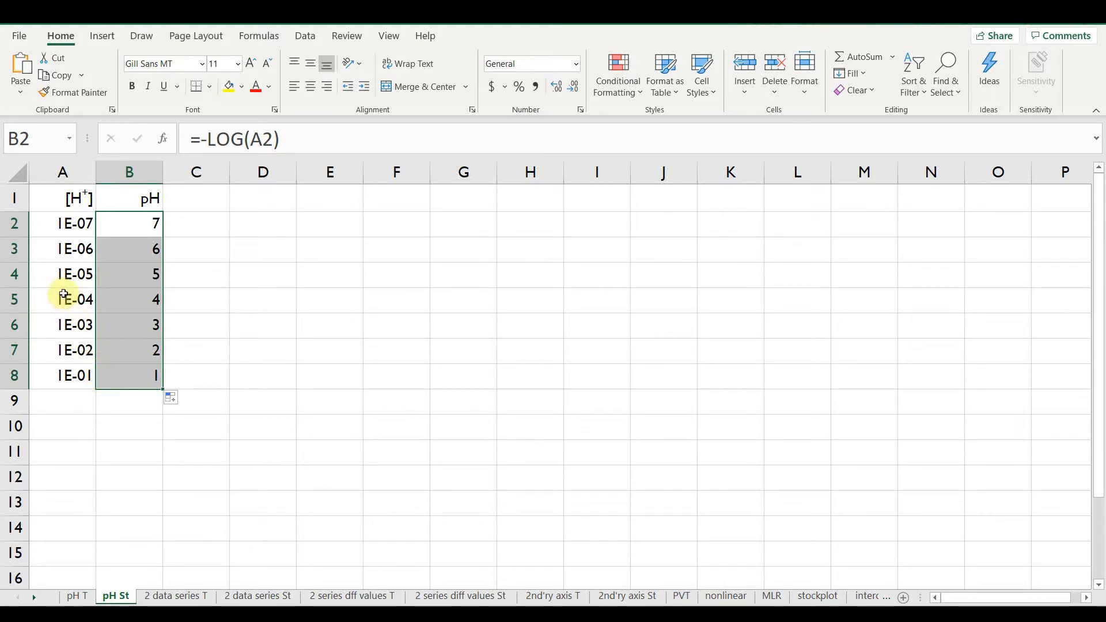
# Step: Insert a scatter chart with smooth lines and markers from the data in A2:B8
pyautogui.moveTo(67, 222); pyautogui.dragTo(111, 372)
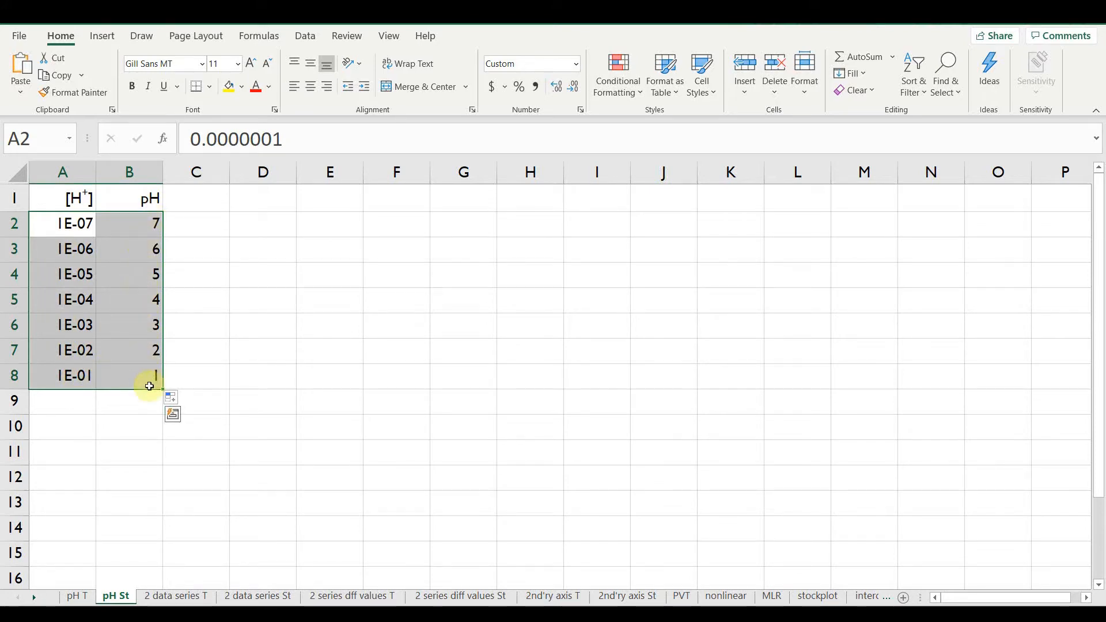
pyautogui.click(103, 37)
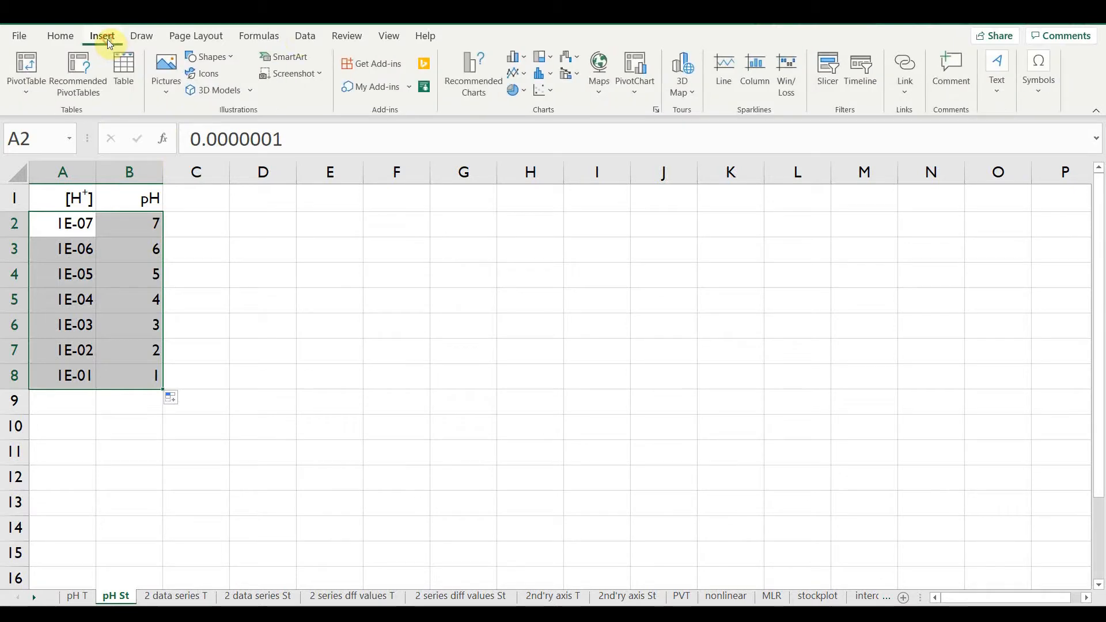
pyautogui.click(539, 92)
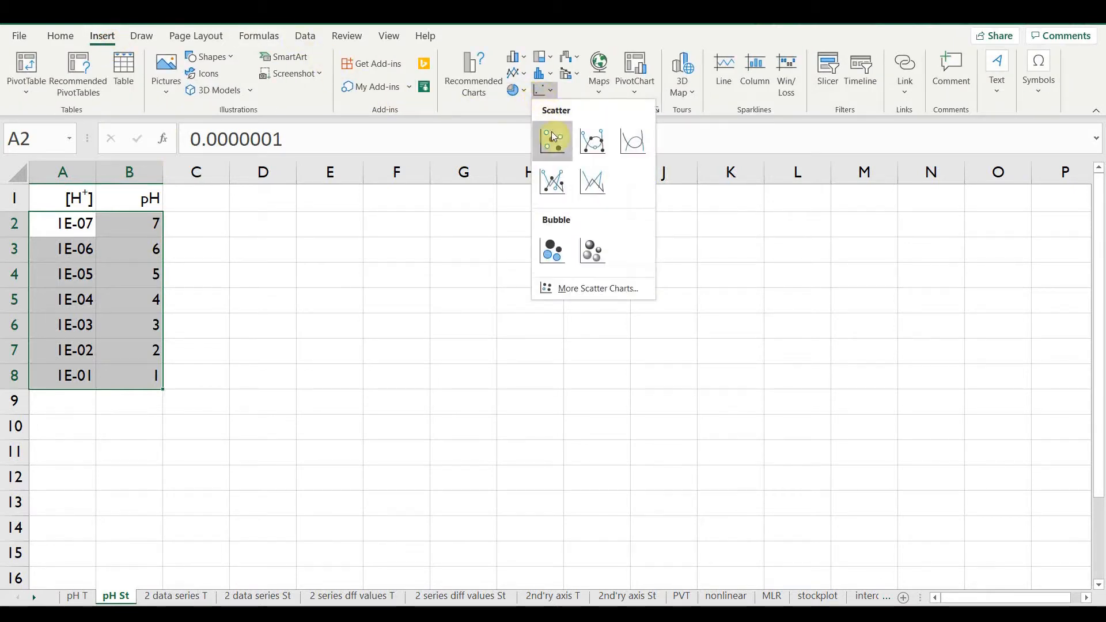
pyautogui.click(588, 148)
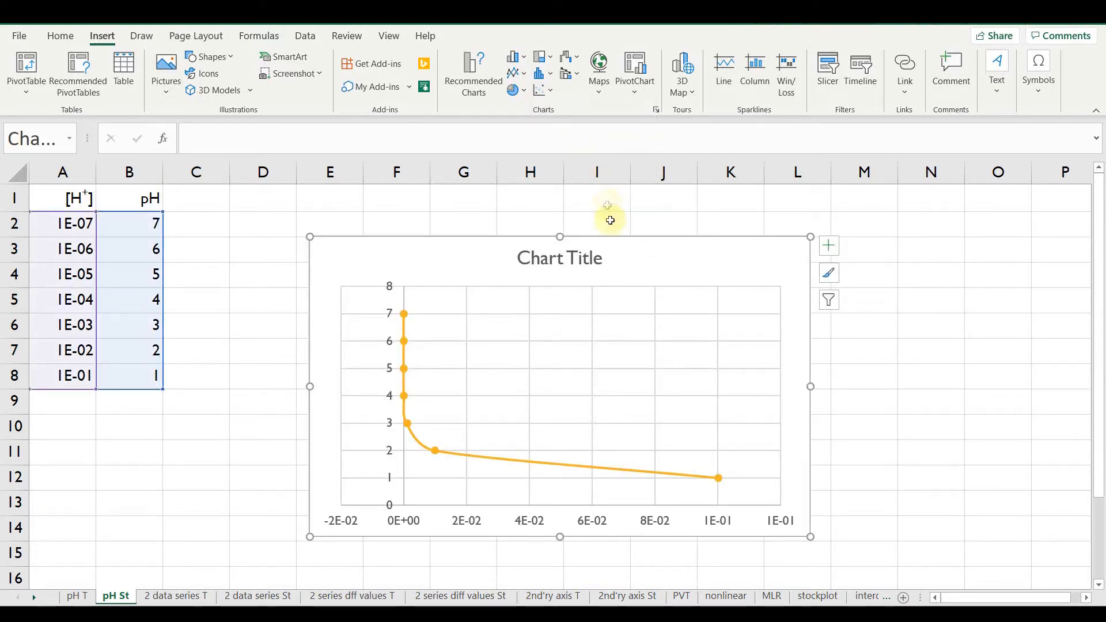
# Step: Apply the first quick layout to the chart, adding titles for both axes and a series legend
pyautogui.click(673, 260)
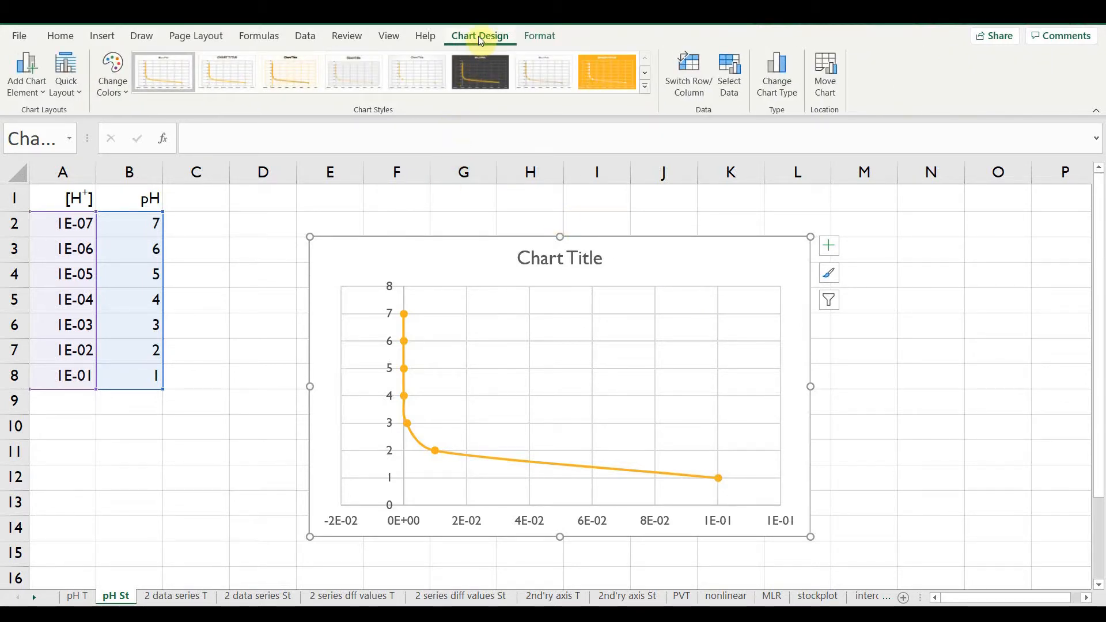
pyautogui.click(70, 71)
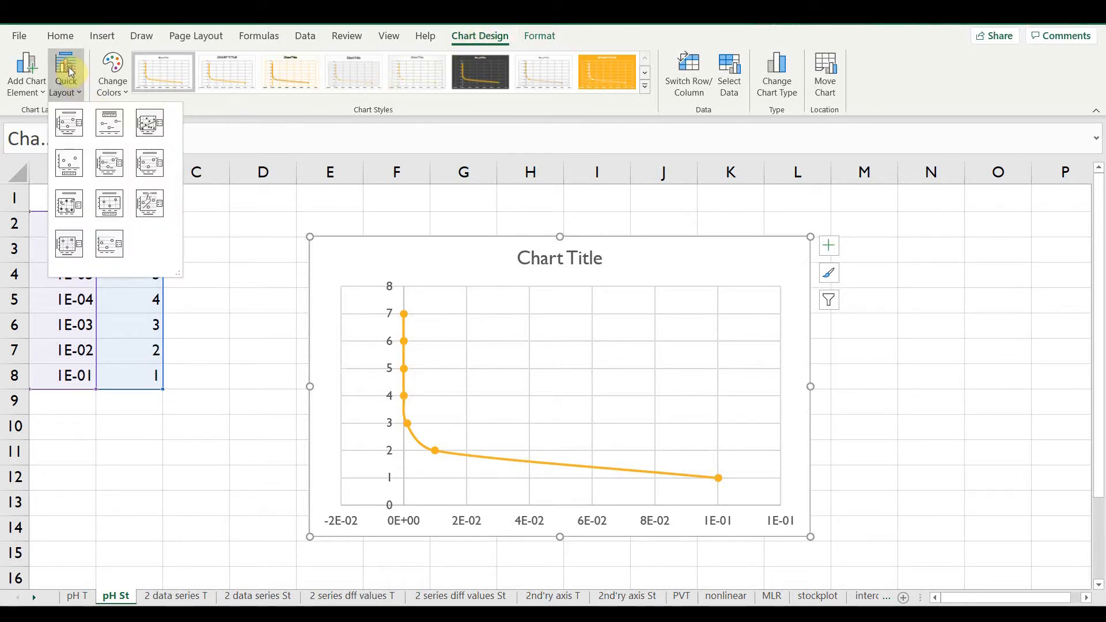
pyautogui.click(66, 126)
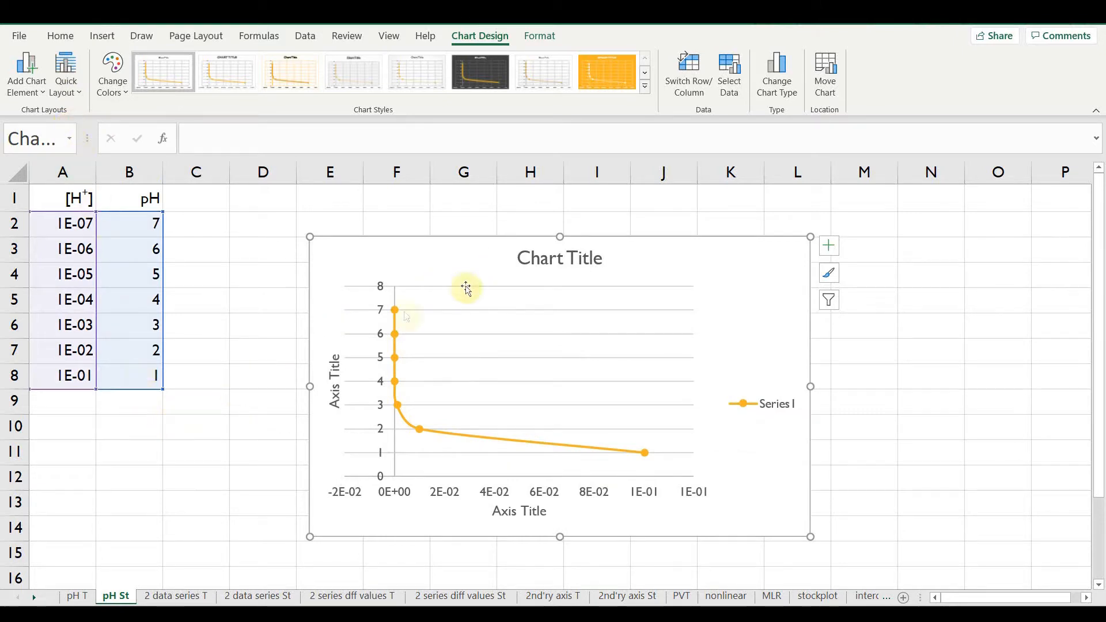
# Step: Replace the horizontal axis title of the chart with [H+]
pyautogui.click(524, 511)
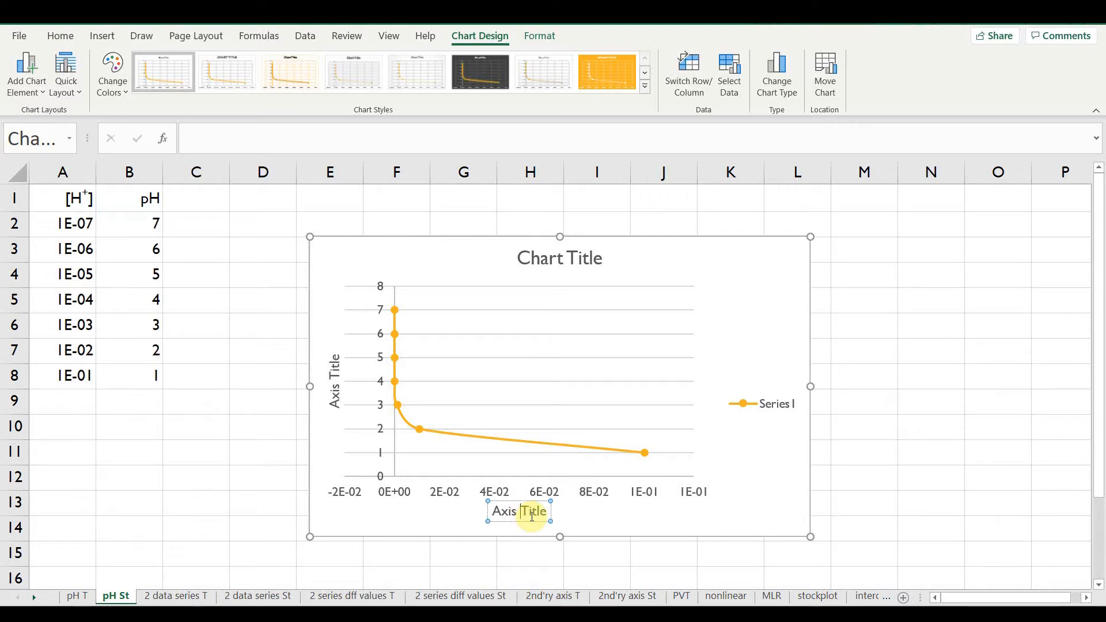
pyautogui.click(518, 513)
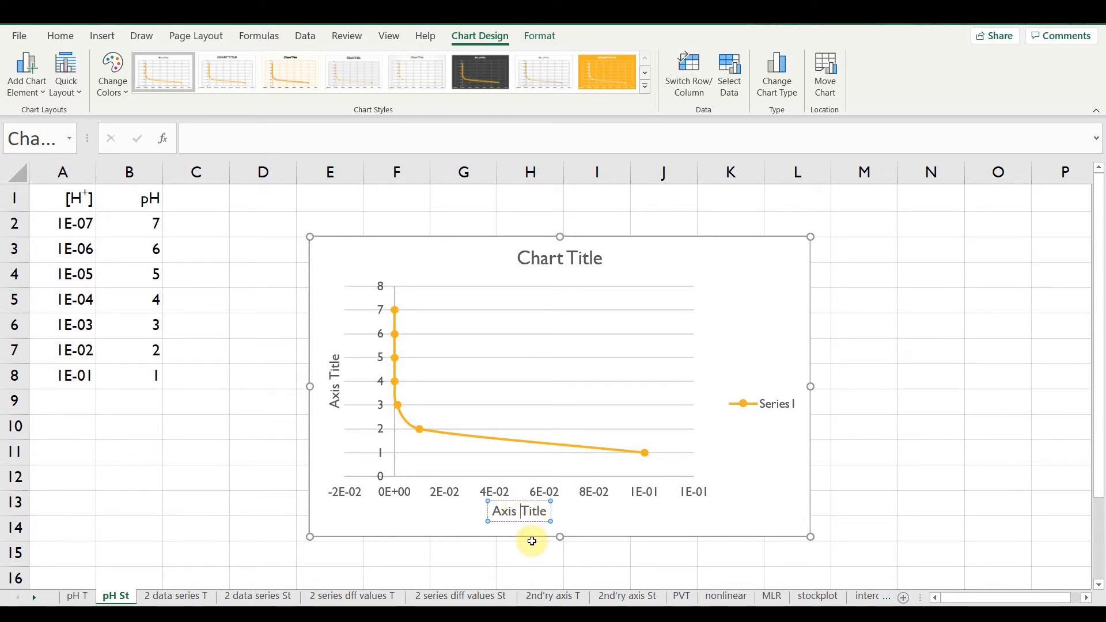
pyautogui.hotkey('ctrl', 'a')
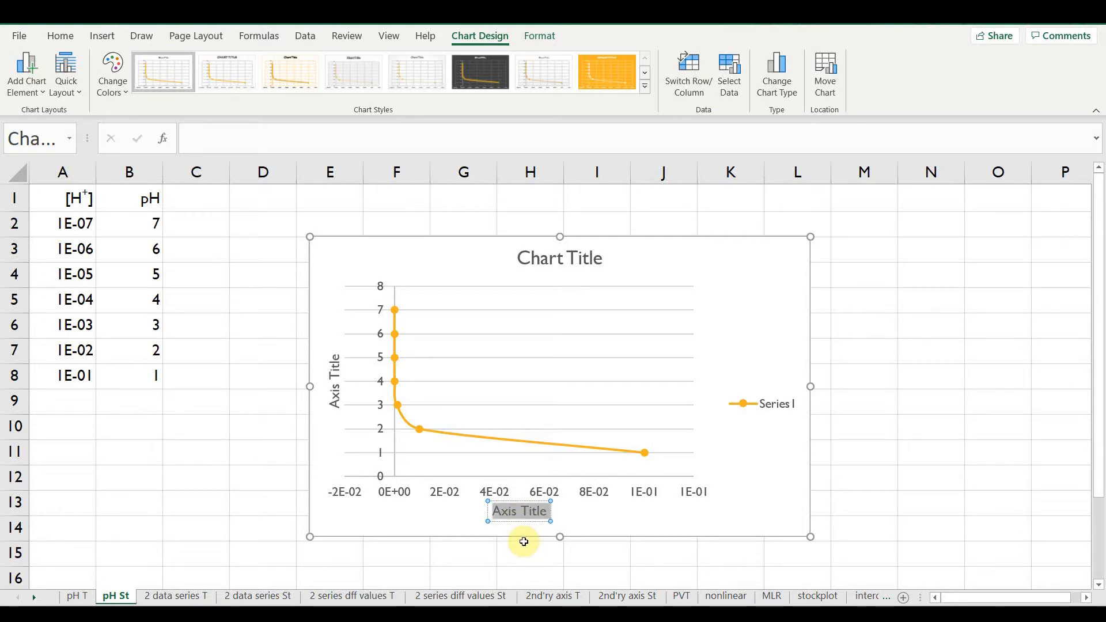
pyautogui.write('[')
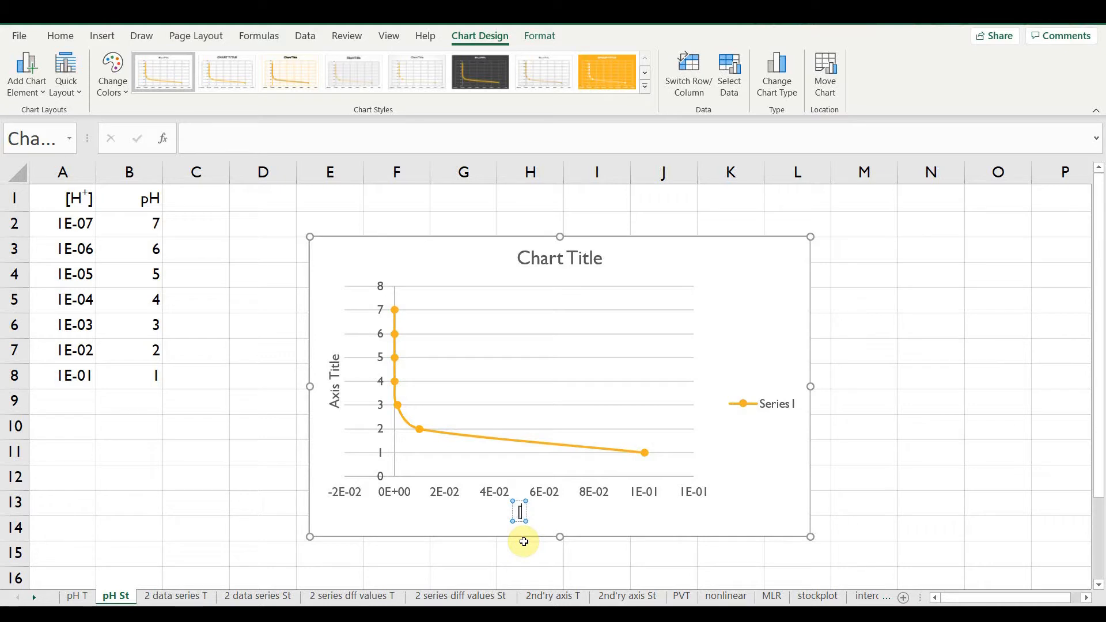
pyautogui.write('H+]')
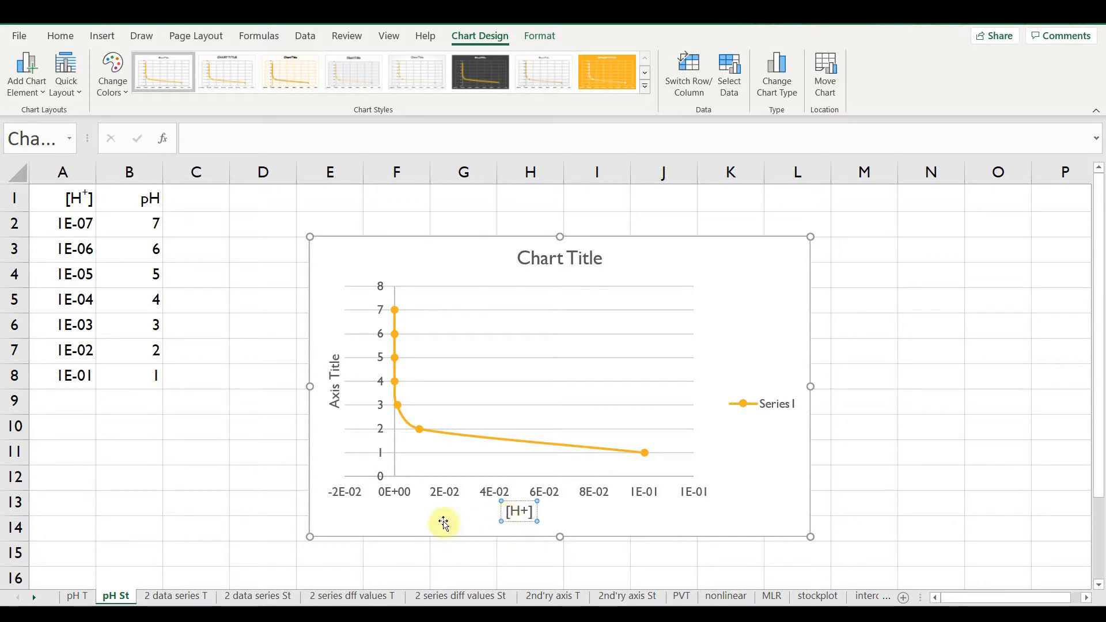
# Step: Replace the vertical axis title of the chart with pH
pyautogui.click(336, 389)
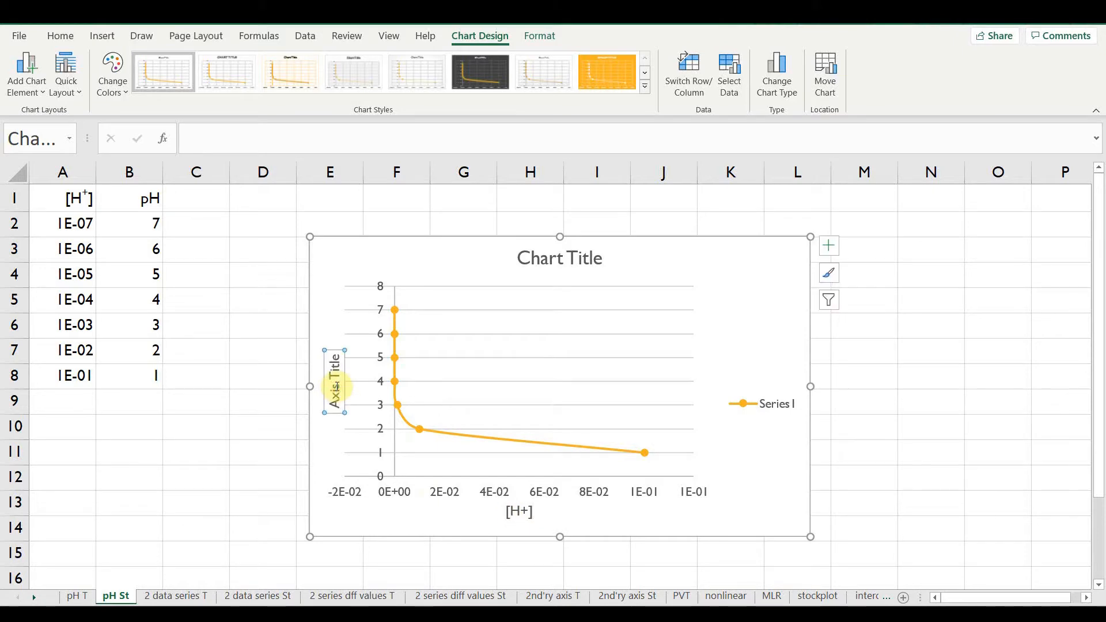
pyautogui.click(336, 389)
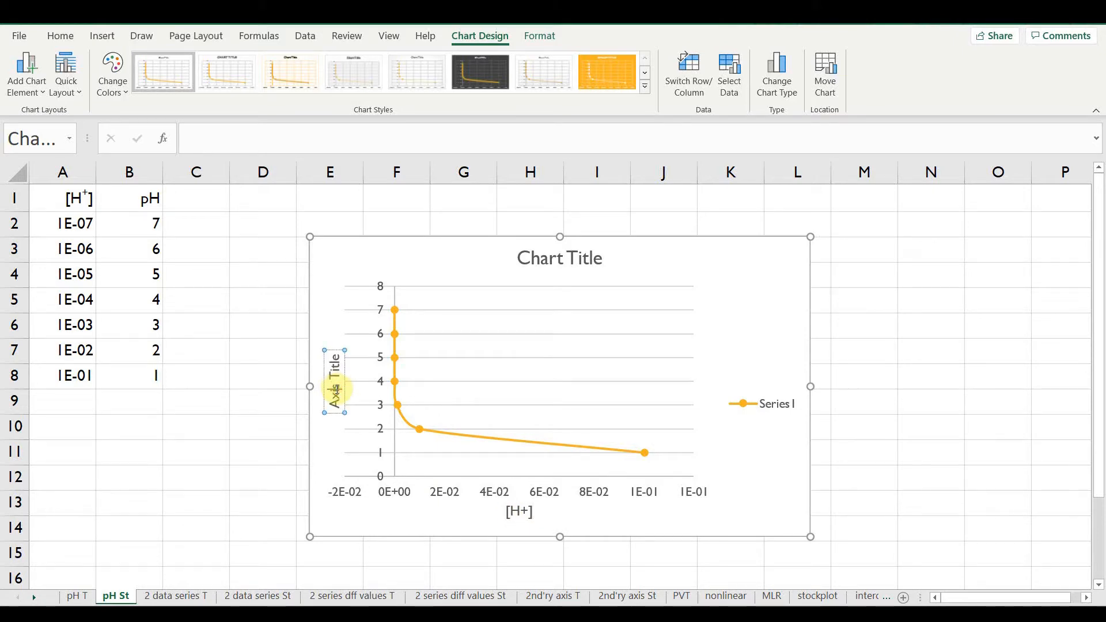
pyautogui.tripleClick(337, 391)
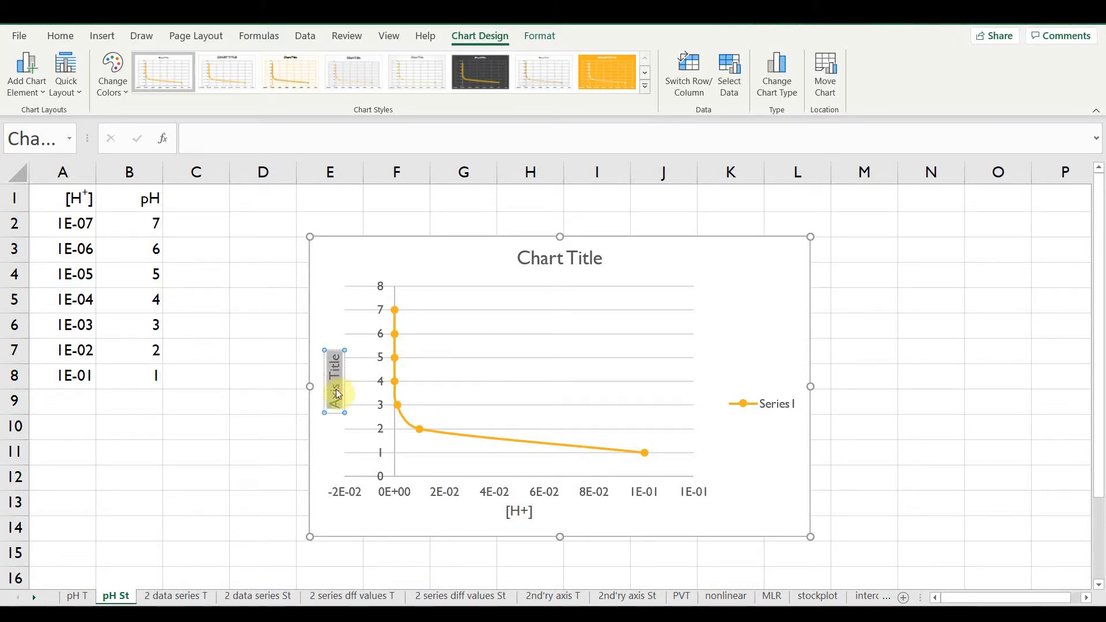
pyautogui.write('pH')
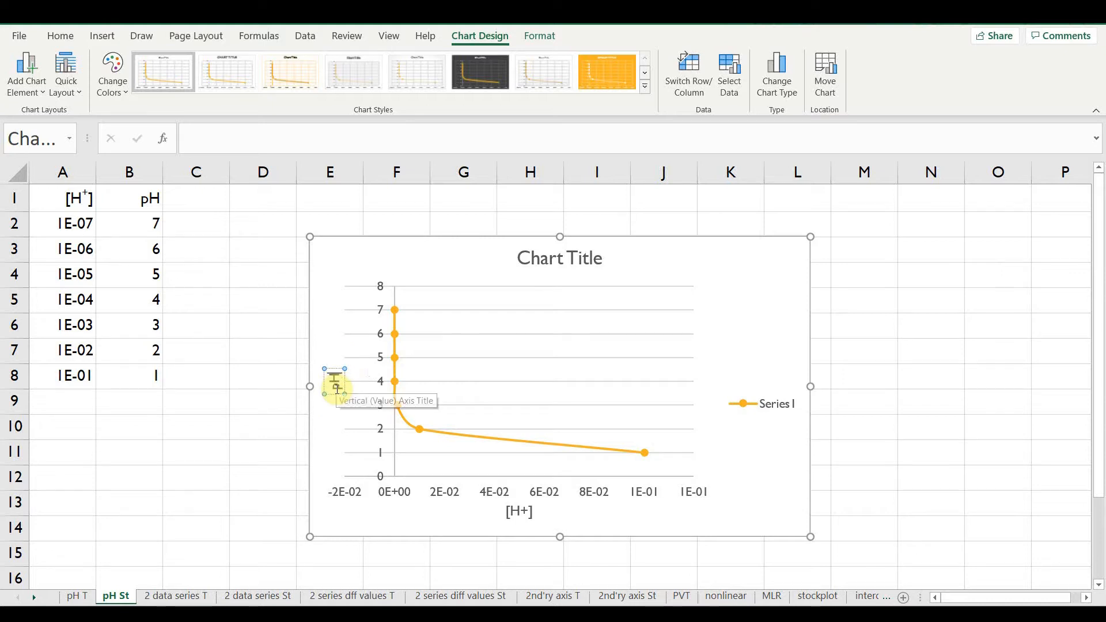
# Step: Replace the chart title with pH vs. [H+] and delete the series legend
pyautogui.click(554, 258)
pyautogui.click(554, 258)
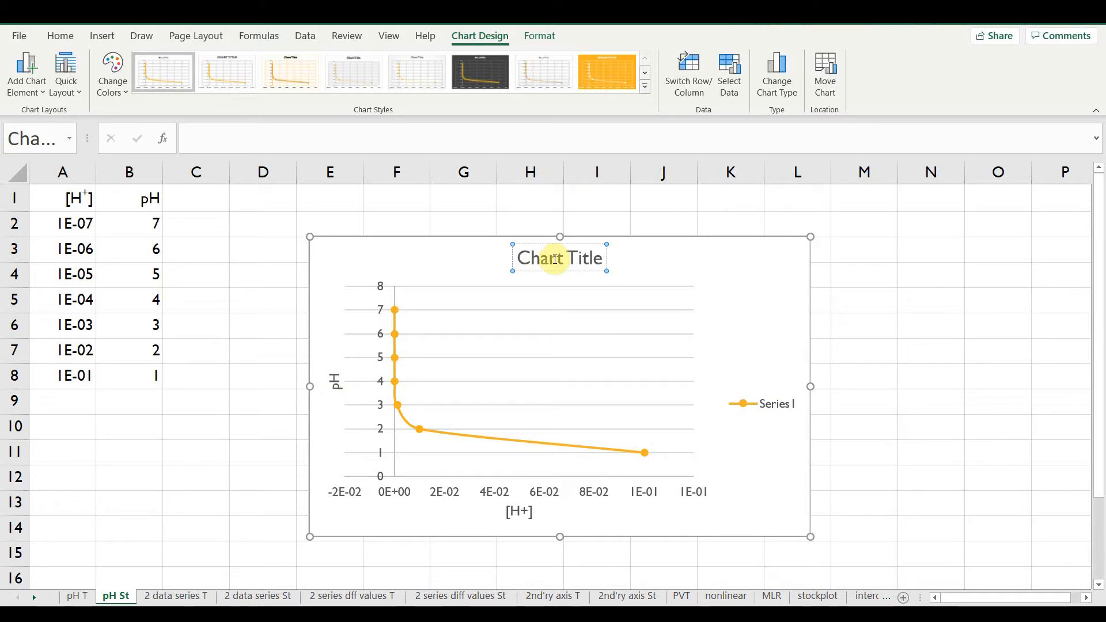
pyautogui.tripleClick(554, 259)
pyautogui.write('p')
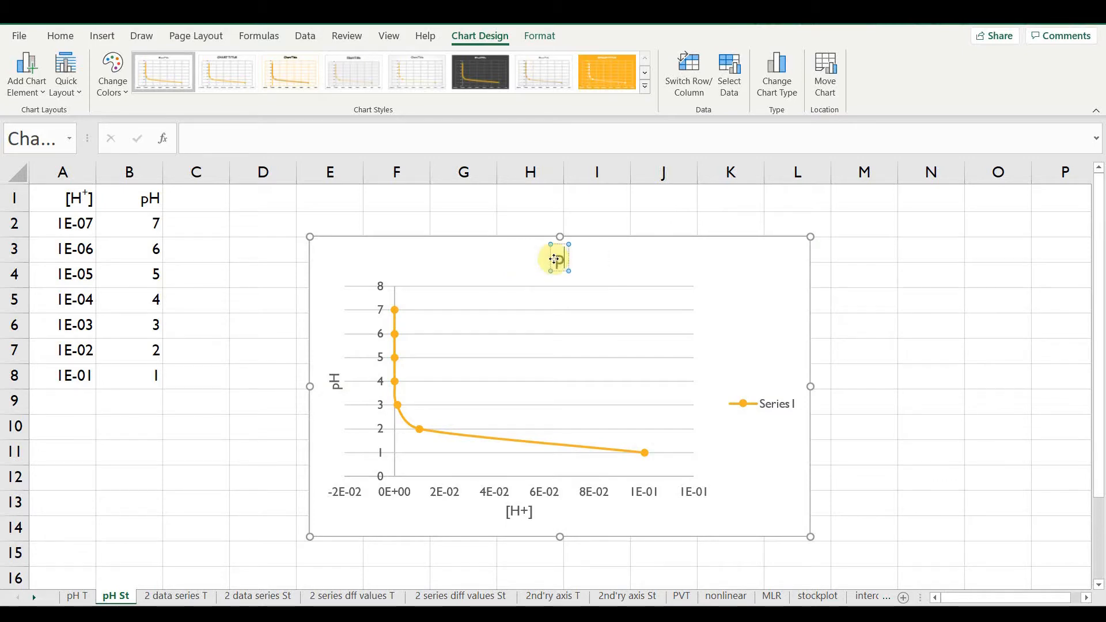
pyautogui.write('H vs.')
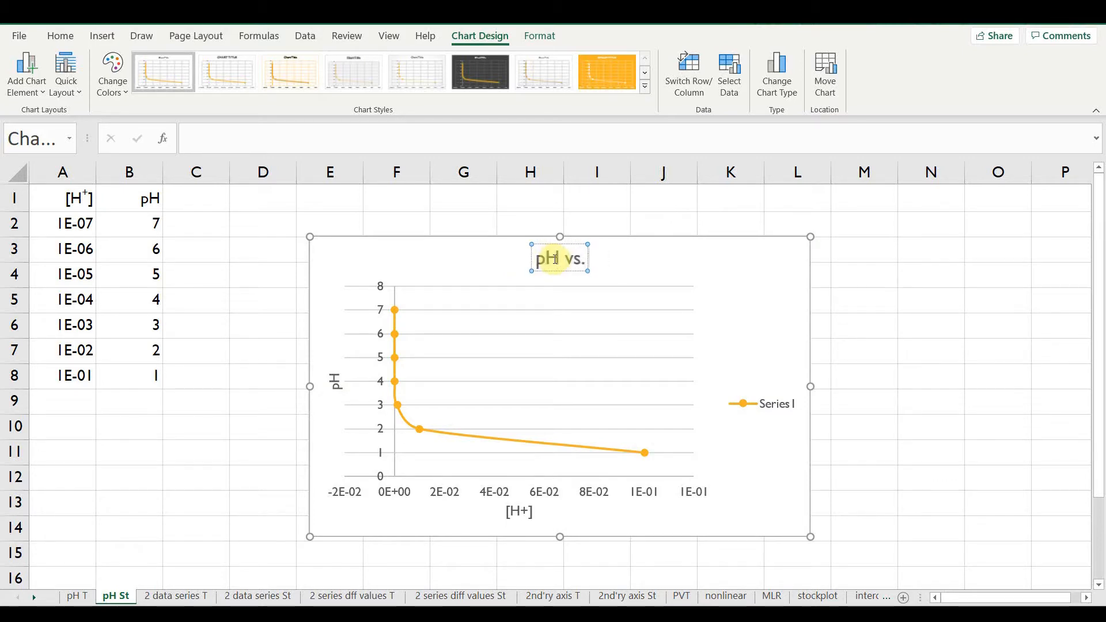
pyautogui.write(' [H+')
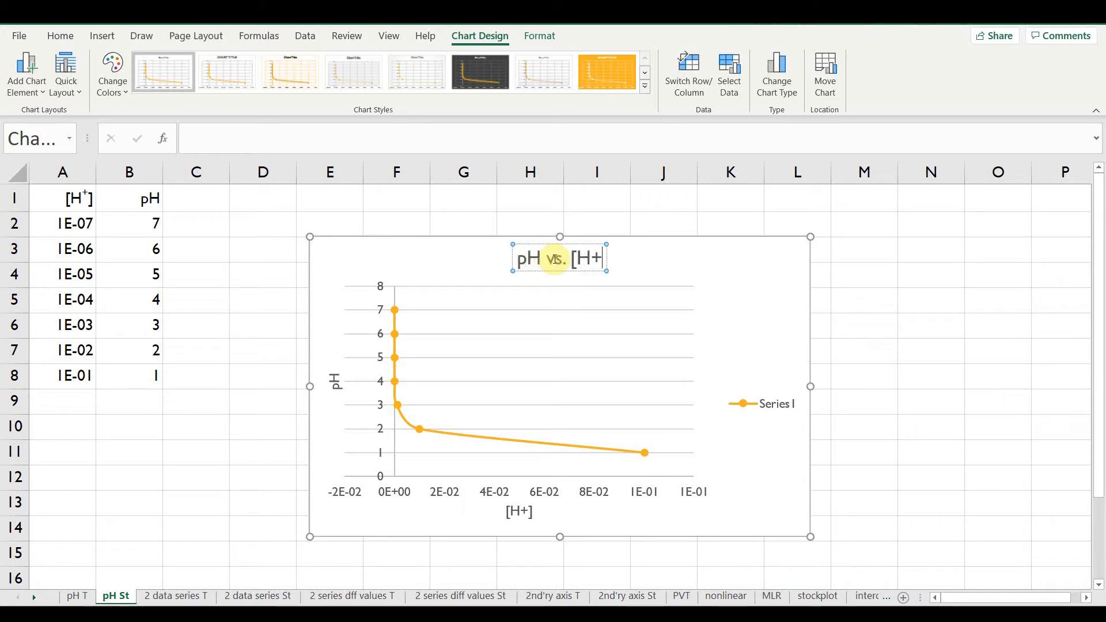
pyautogui.write(']')
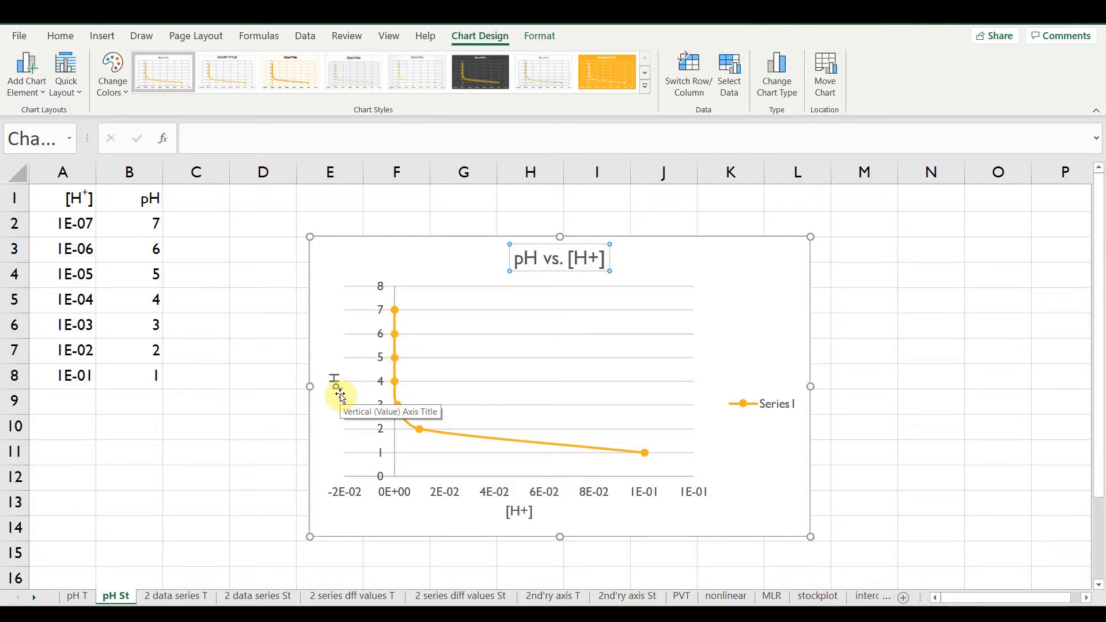
pyautogui.click(772, 406)
pyautogui.press('Delete')
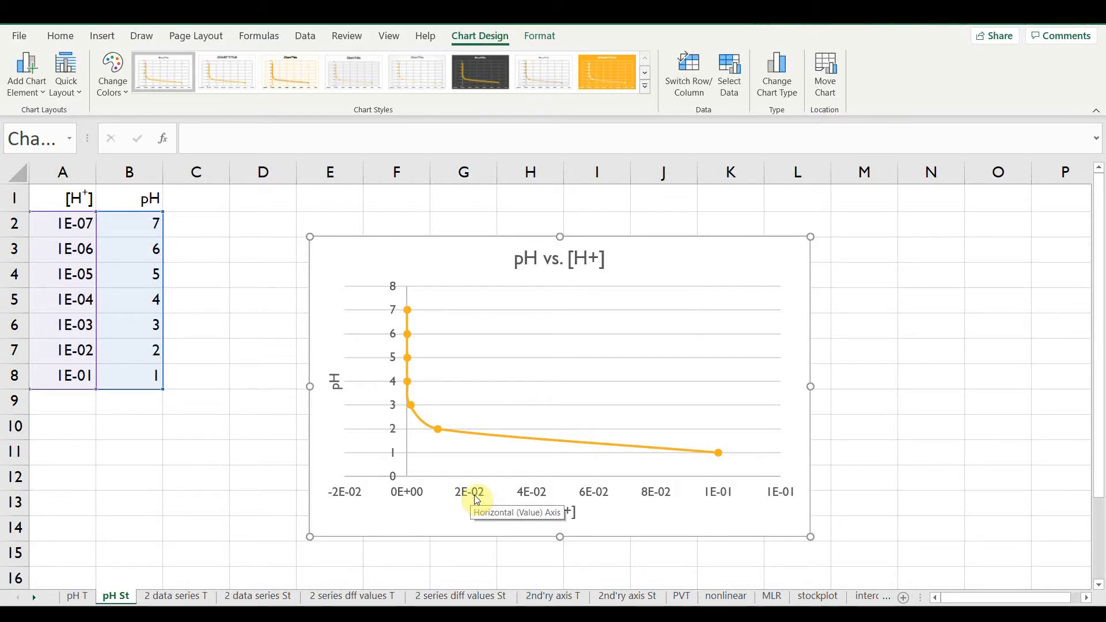
# Step: Set the horizontal axis bounds of the chart to a minimum of 1e-7 and a maximum of 1e-1
pyautogui.rightClick(529, 494)
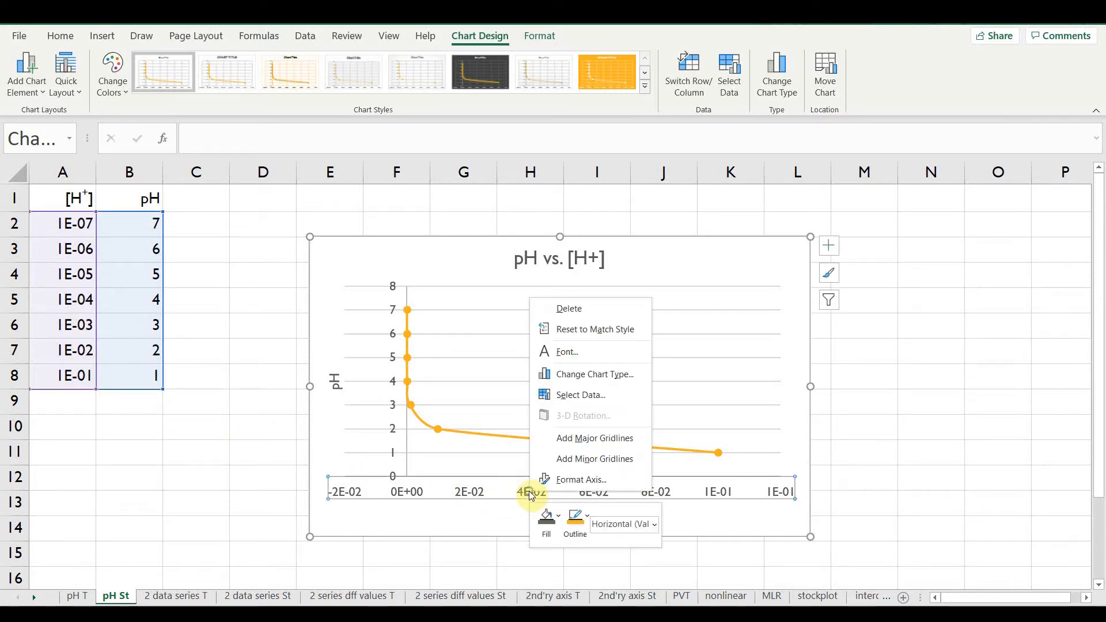
pyautogui.click(574, 482)
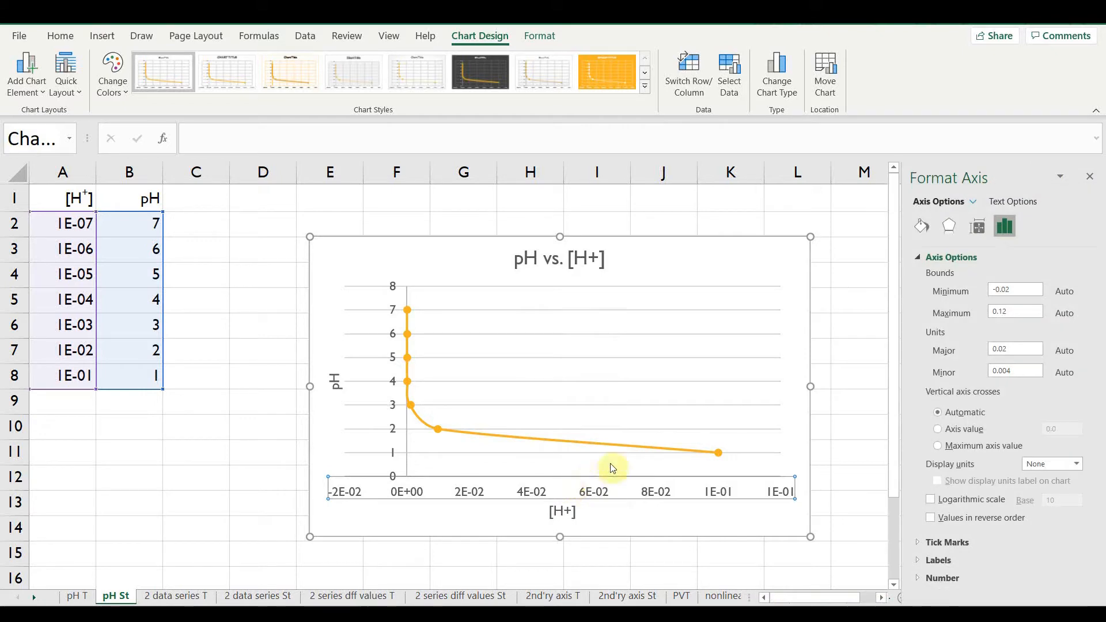
pyautogui.click(1019, 288)
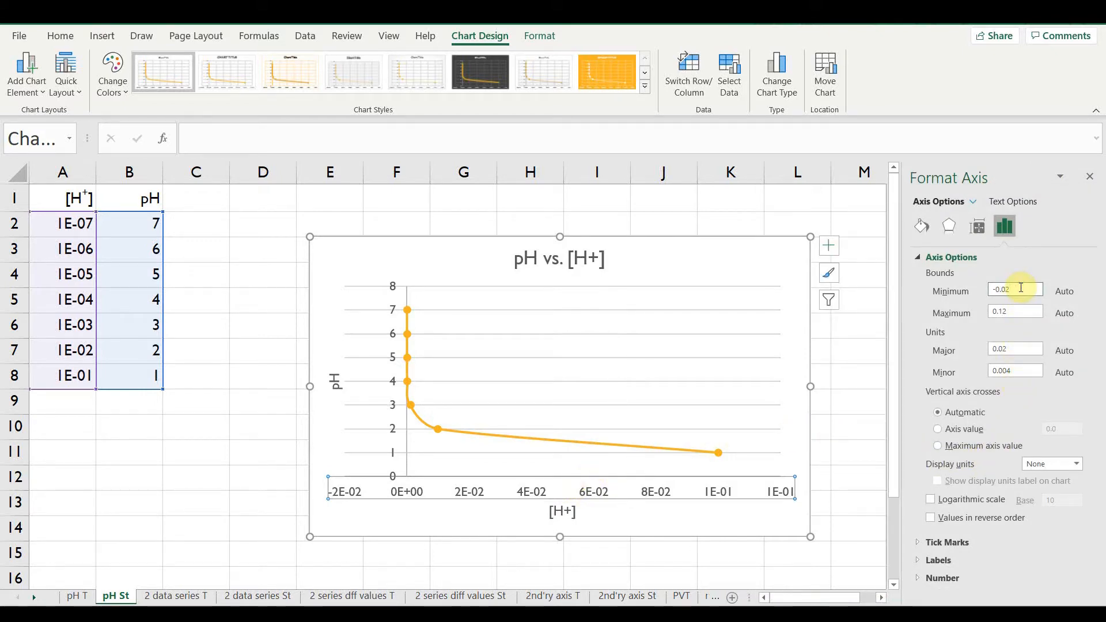
pyautogui.moveTo(1019, 288); pyautogui.dragTo(972, 303)
pyautogui.write('1e-7')
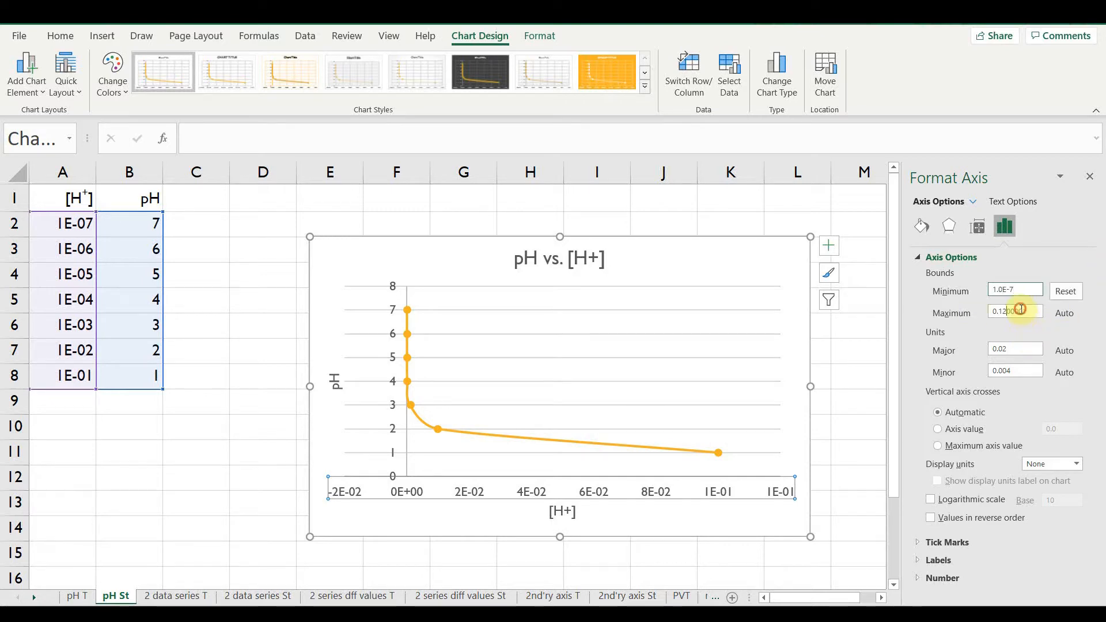
pyautogui.click(1020, 311)
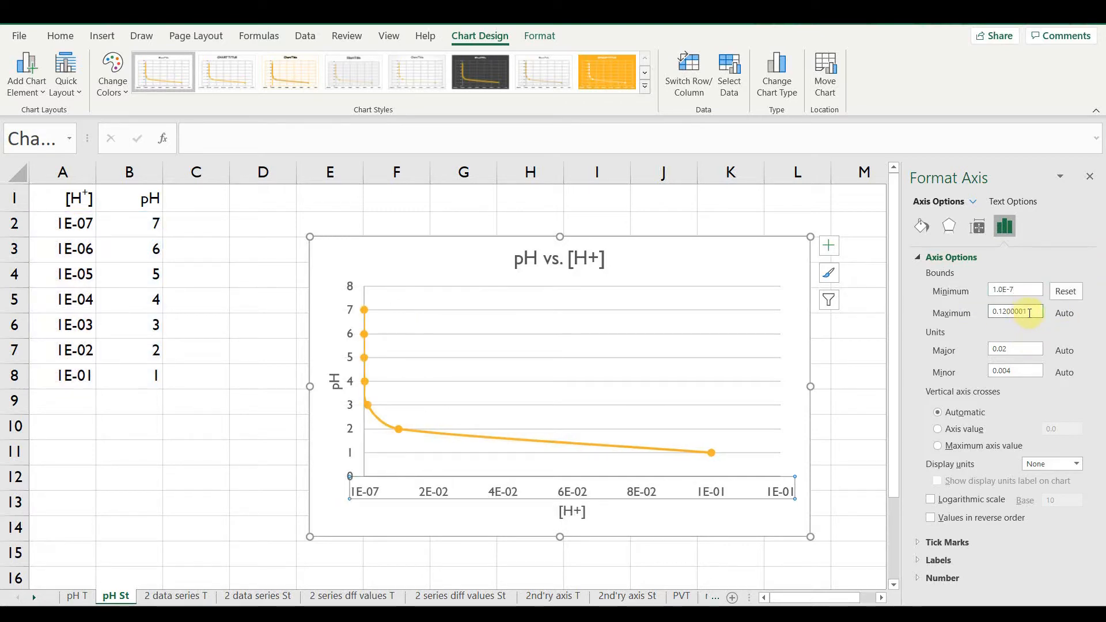
pyautogui.moveTo(1028, 311); pyautogui.dragTo(965, 316)
pyautogui.write('1e-1')
pyautogui.click(1030, 348)
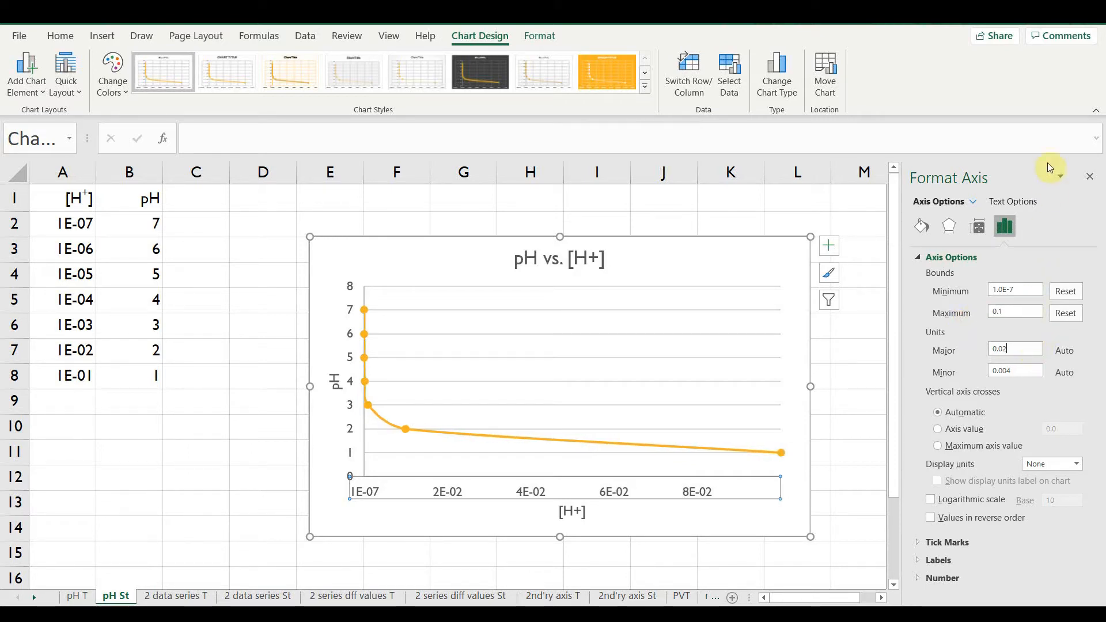
pyautogui.click(691, 371)
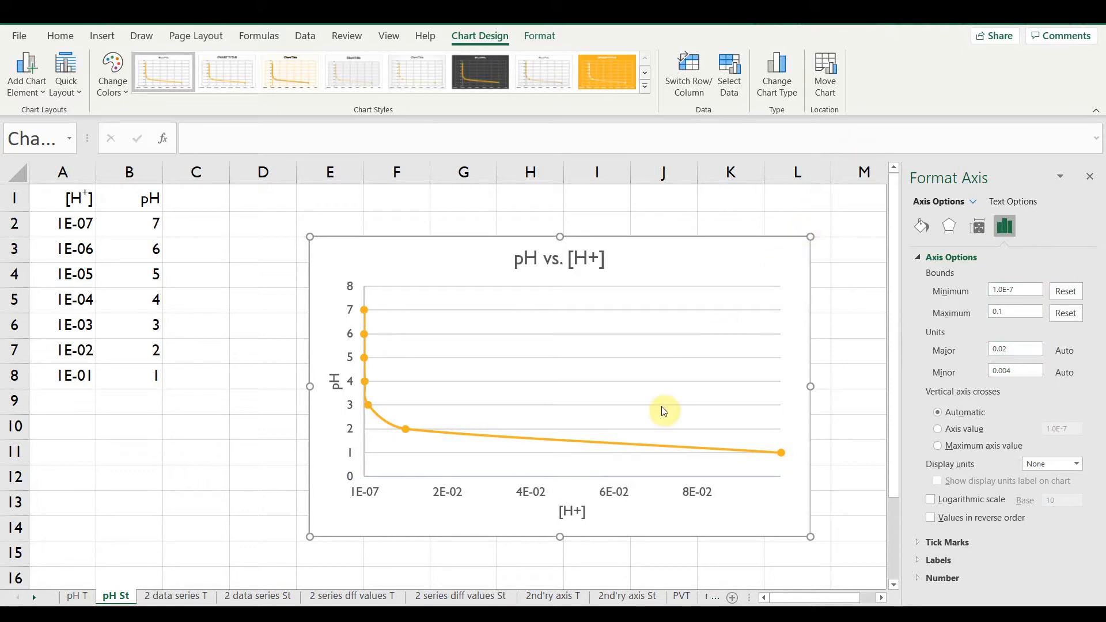
# Step: Add major gridlines for the horizontal axis of the chart
pyautogui.click(622, 497)
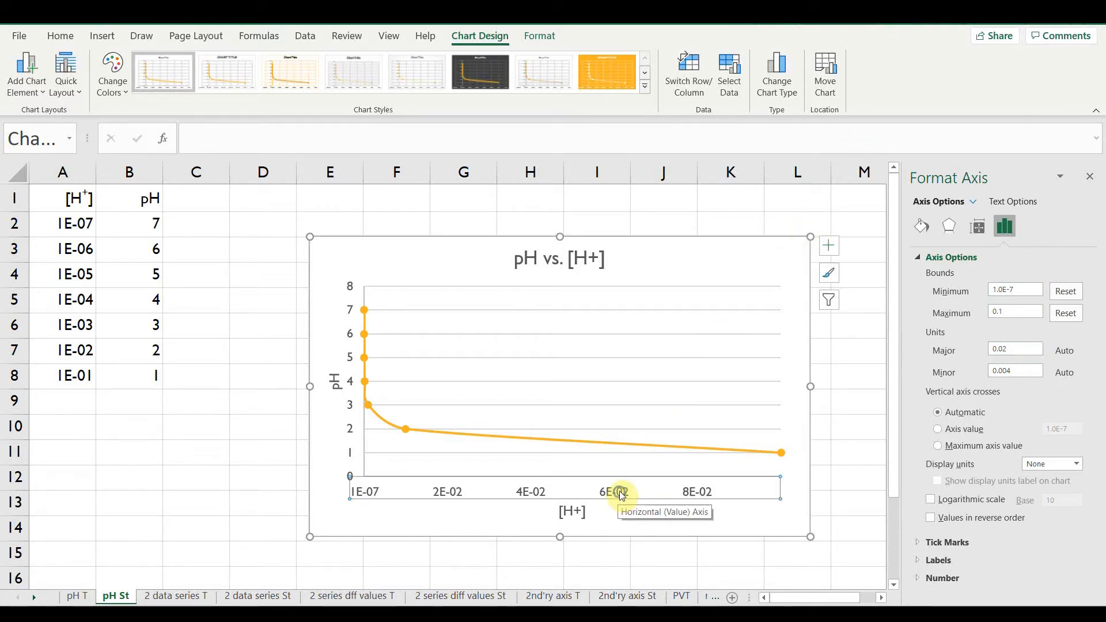
pyautogui.rightClick(621, 495)
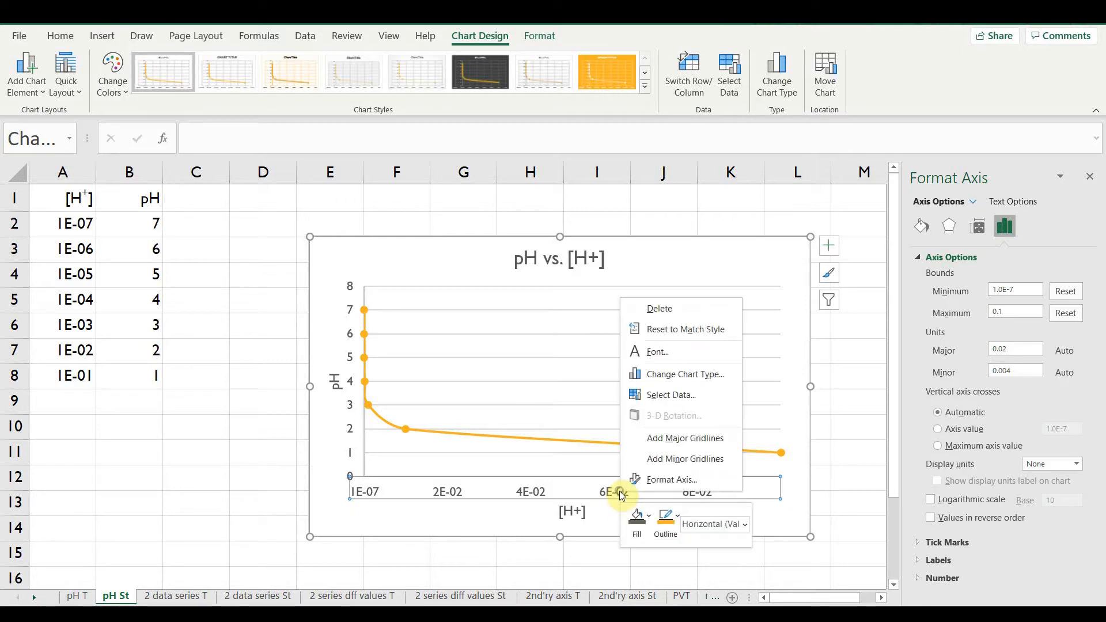
pyautogui.click(672, 437)
pyautogui.click(786, 220)
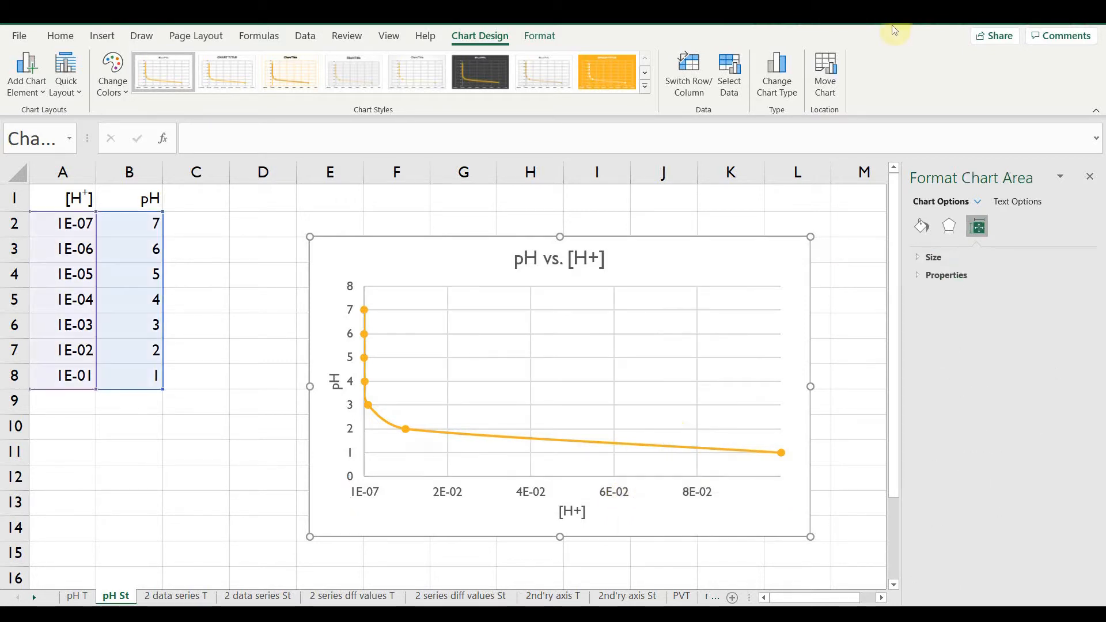
# Step: Add data labels to the points of the plotted pH series
pyautogui.rightClick(406, 429)
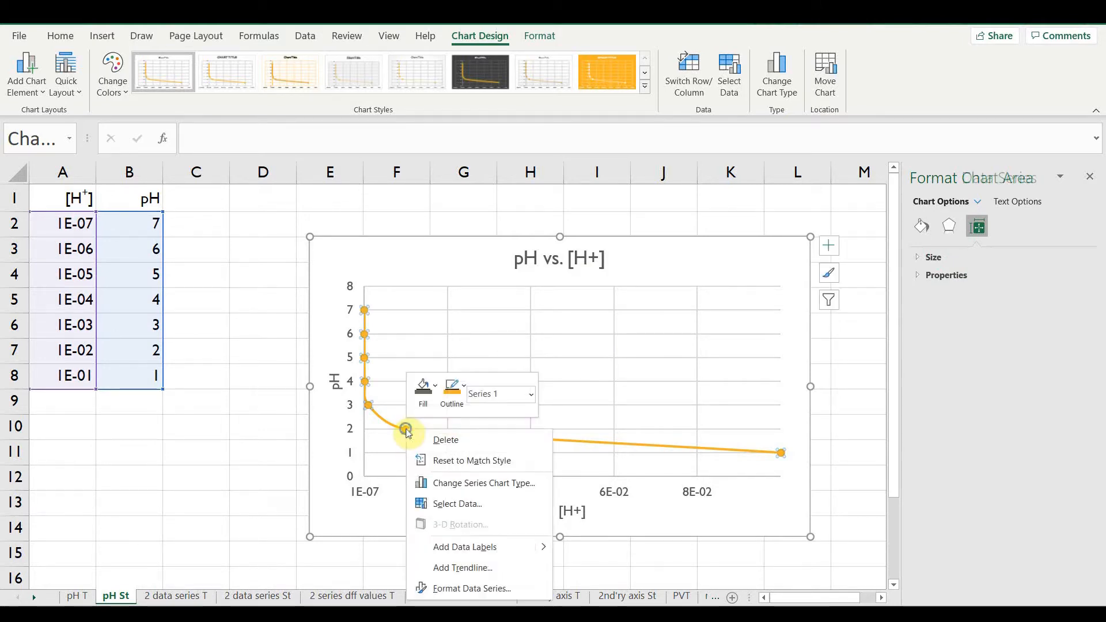
pyautogui.click(466, 545)
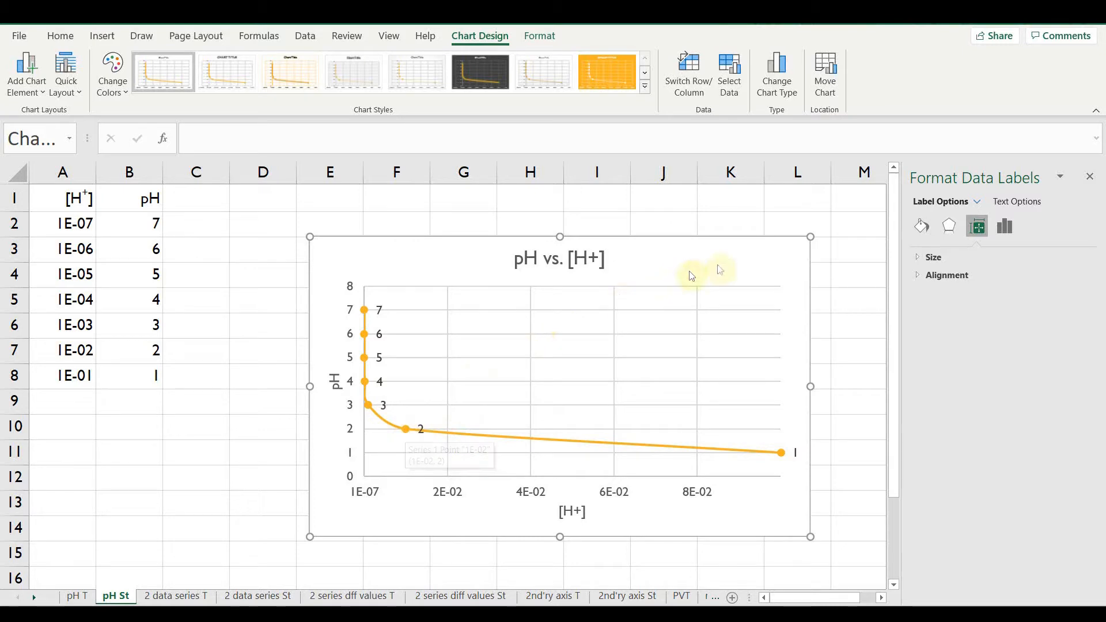
pyautogui.click(790, 253)
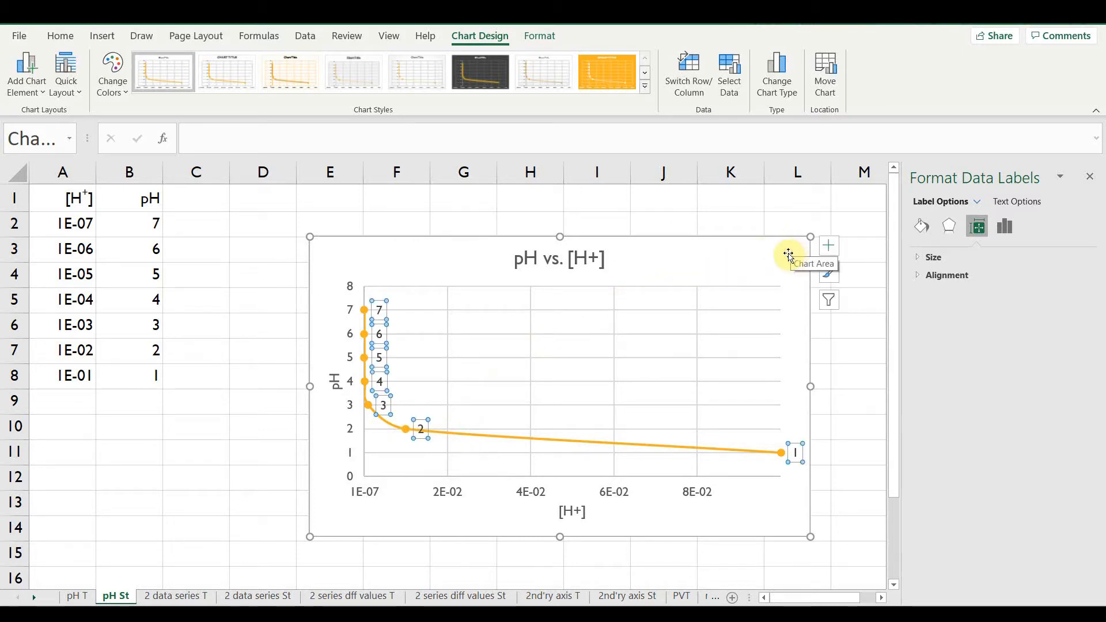
# Step: Include the X value alongside the Y value in the series data labels
pyautogui.click(831, 249)
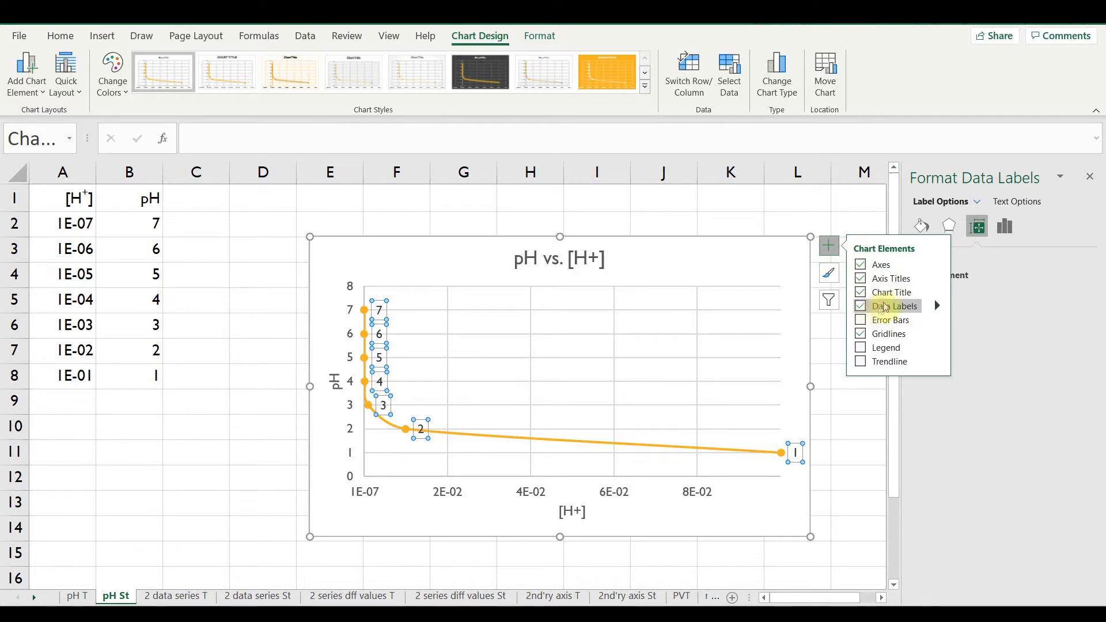
pyautogui.click(936, 306)
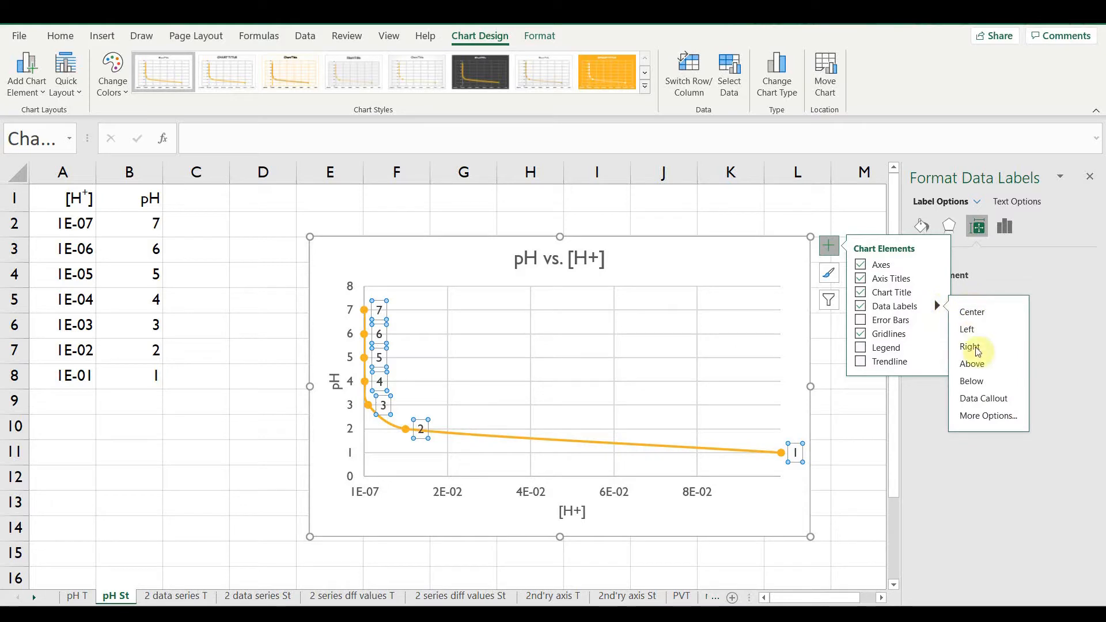
pyautogui.click(969, 419)
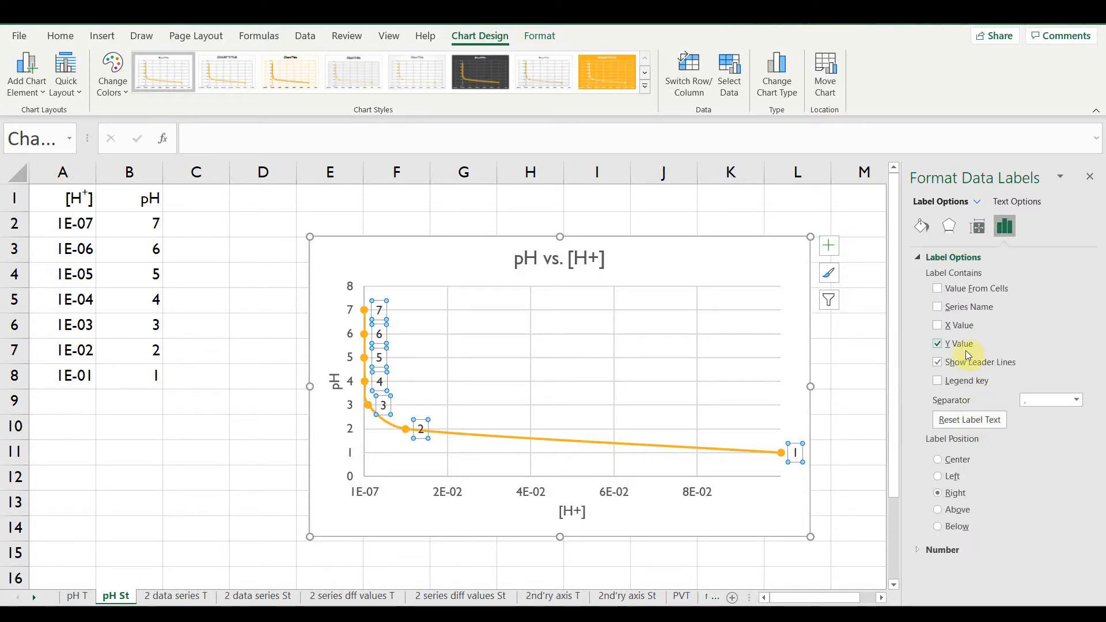
pyautogui.click(938, 326)
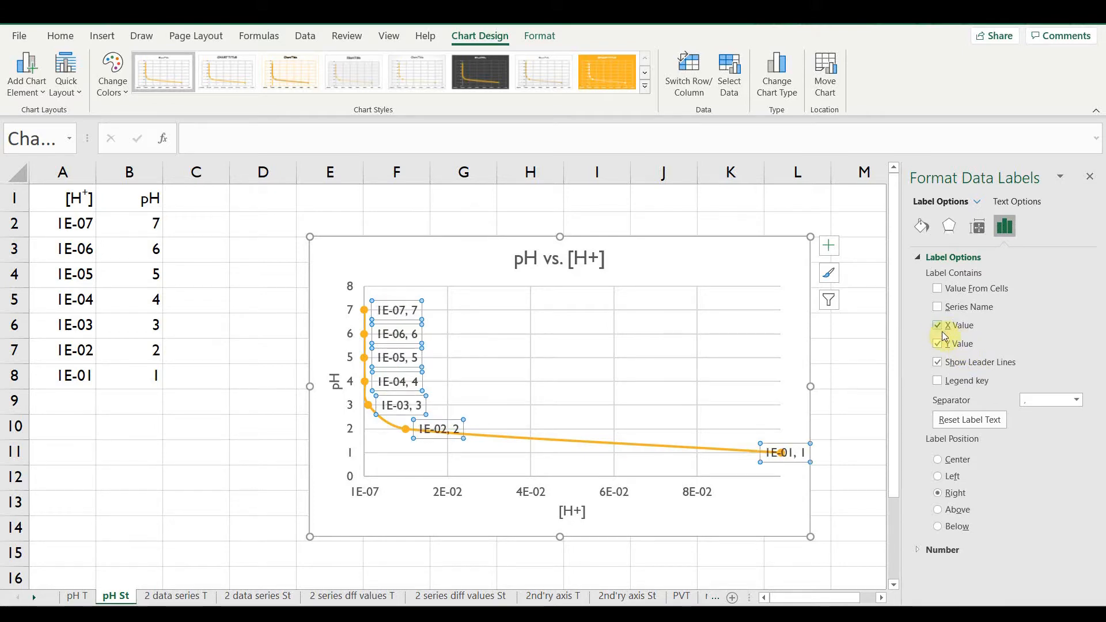
pyautogui.click(1091, 176)
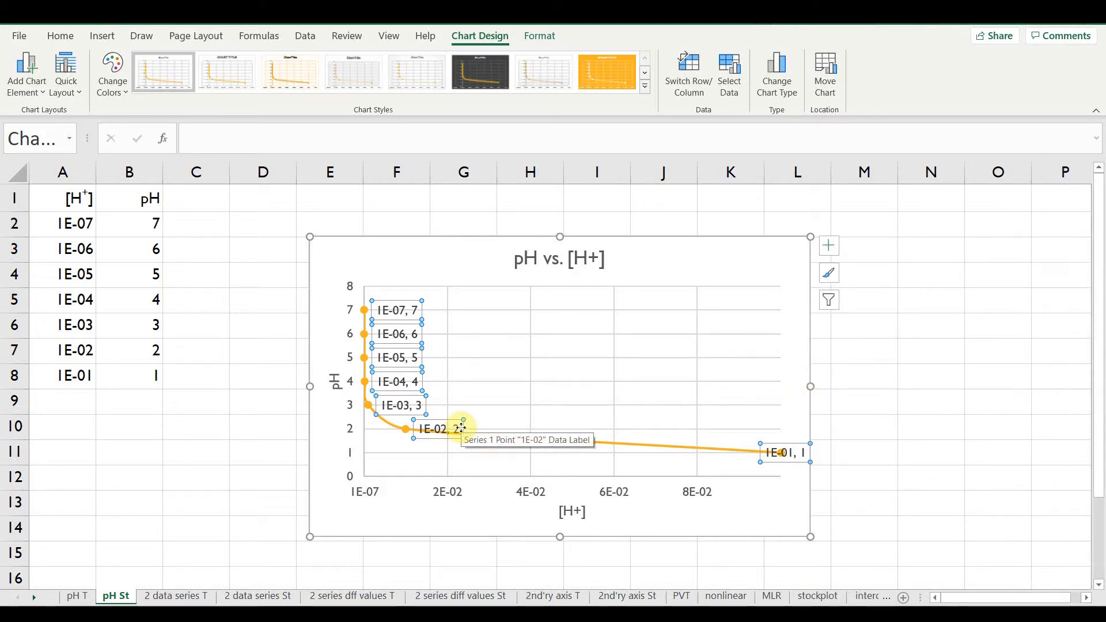
# Step: Move the data labels of the 1E-02 and 1E-01 points slightly above the curve
pyautogui.click(460, 428)
pyautogui.moveTo(461, 428); pyautogui.dragTo(474, 412)
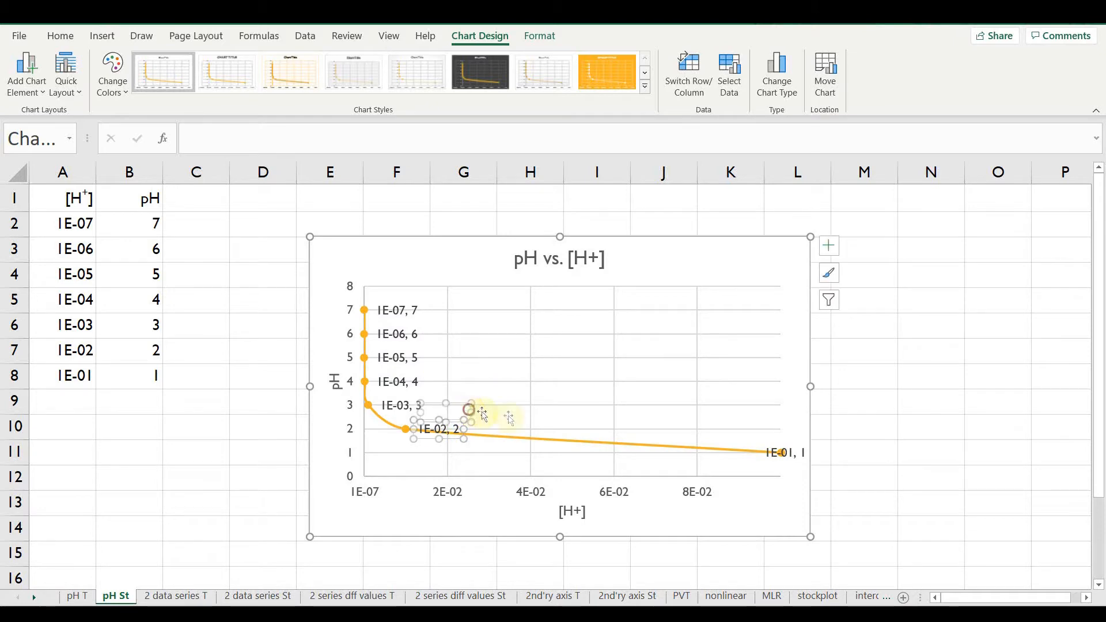
pyautogui.click(778, 447)
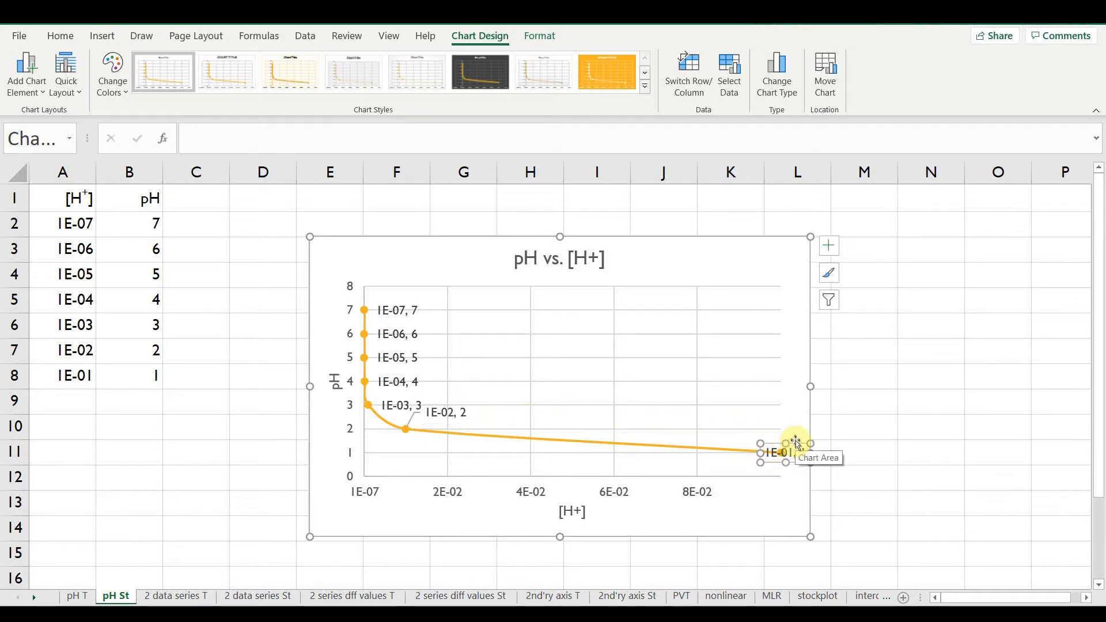
pyautogui.moveTo(797, 444); pyautogui.dragTo(780, 429)
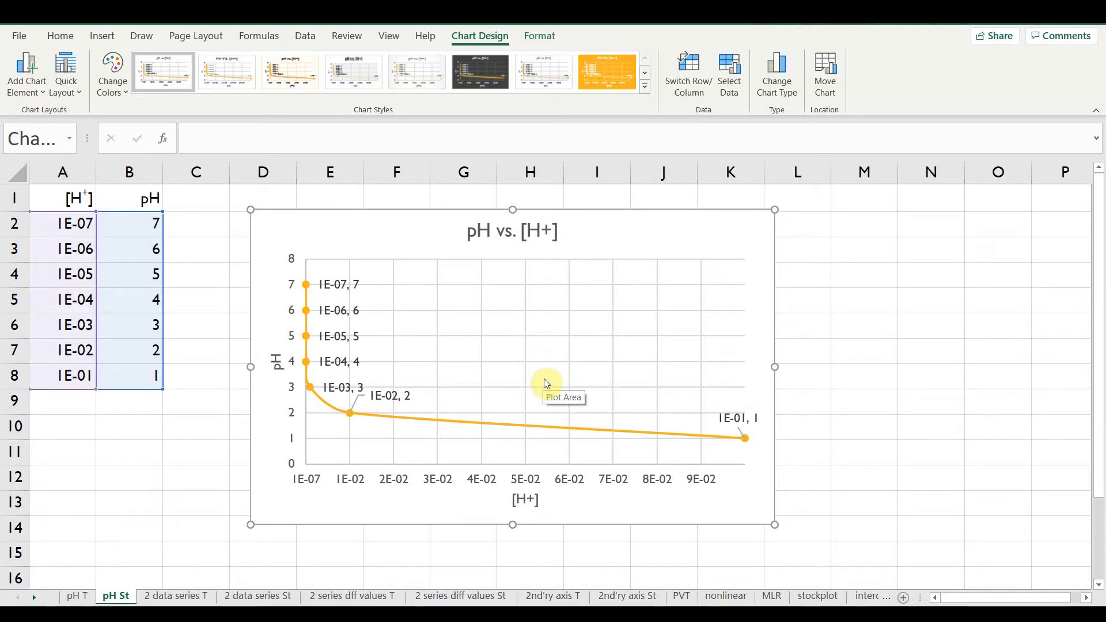
# Step: Format the plus sign in the chart title as superscript
pyautogui.click(543, 230)
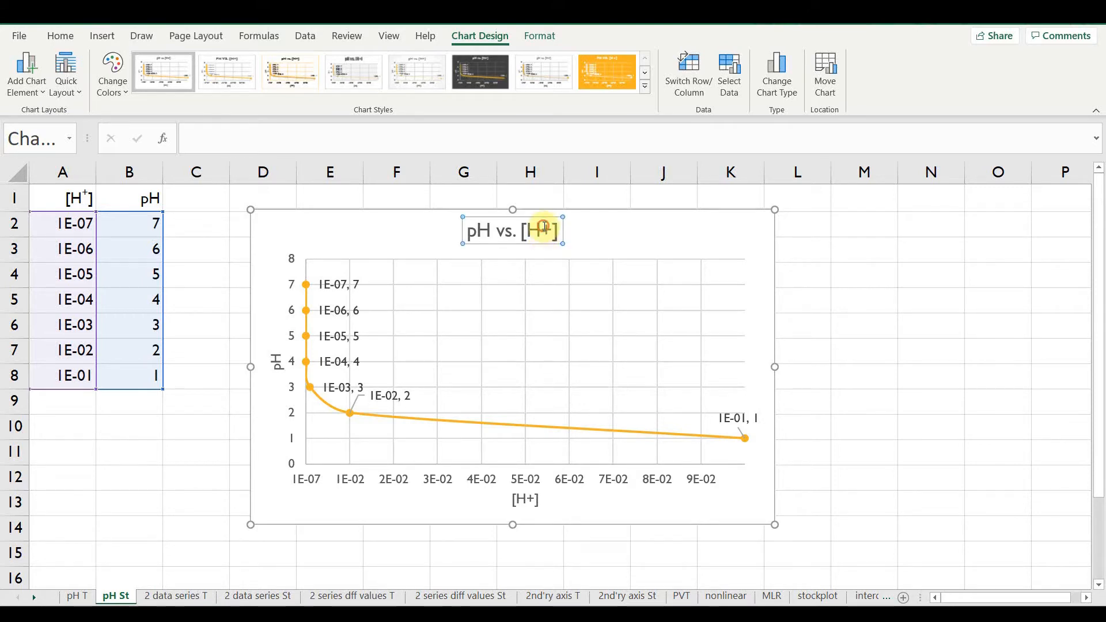
pyautogui.click(543, 226)
pyautogui.moveTo(540, 229); pyautogui.dragTo(552, 230)
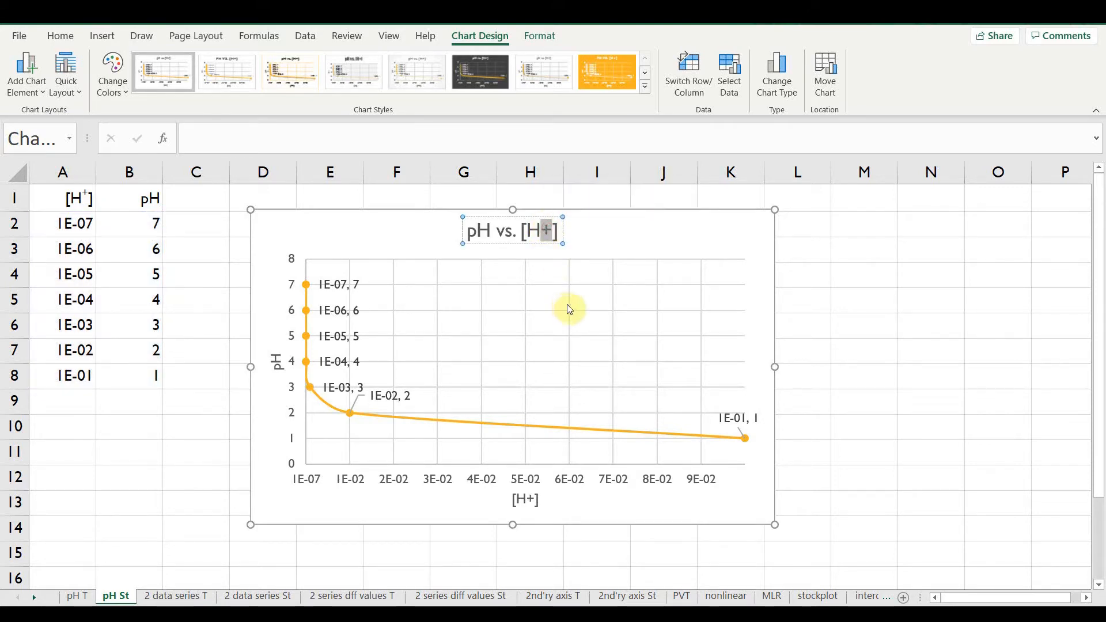
pyautogui.click(60, 35)
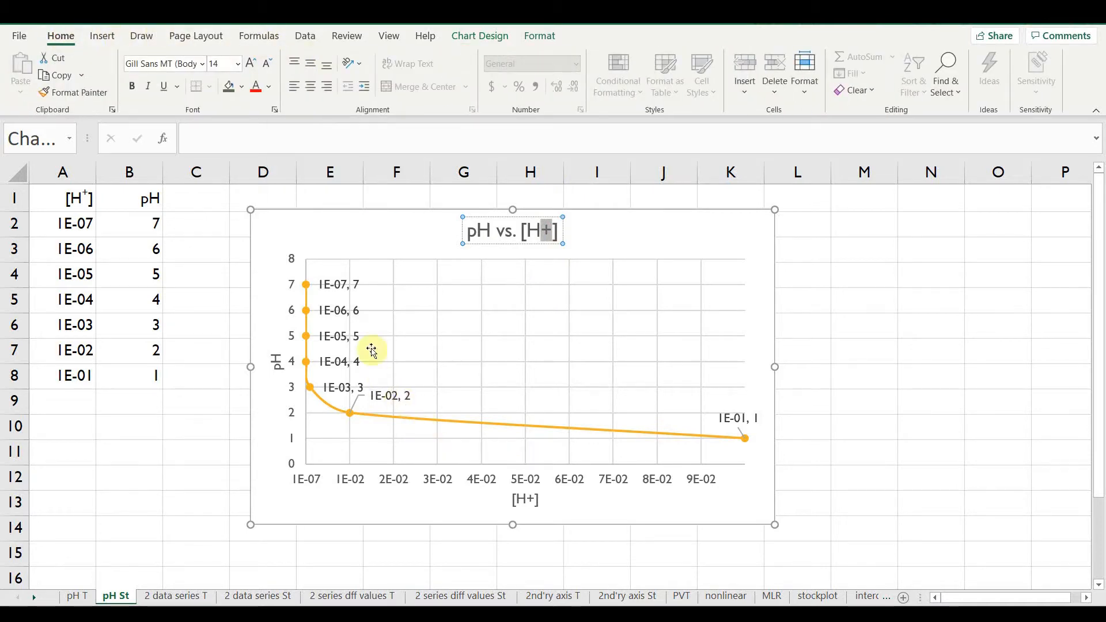
pyautogui.click(274, 111)
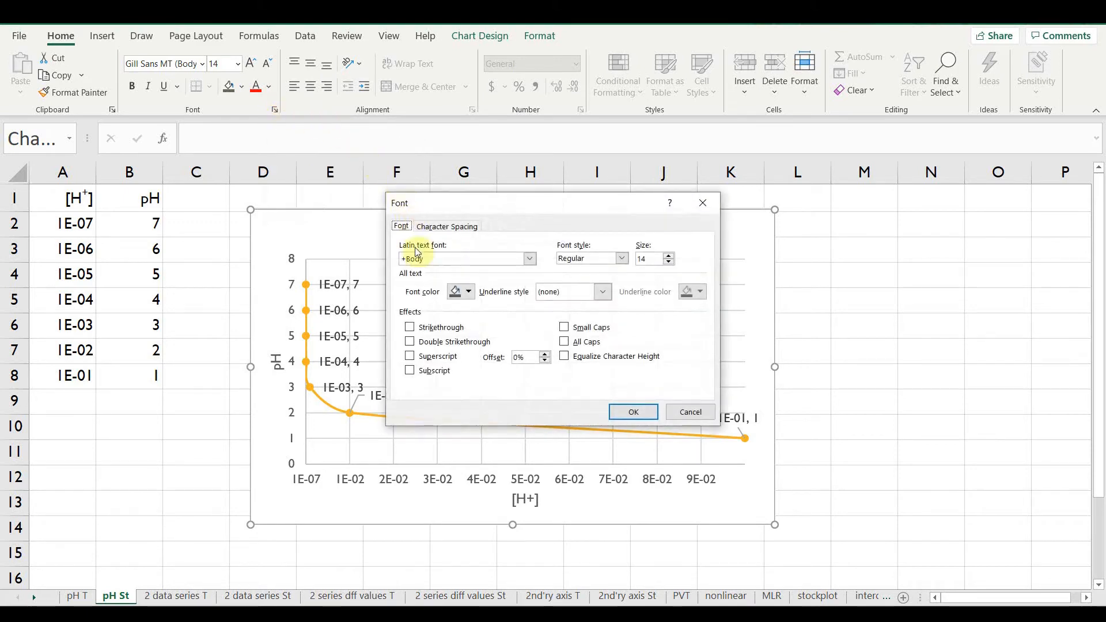
pyautogui.click(410, 357)
pyautogui.click(623, 413)
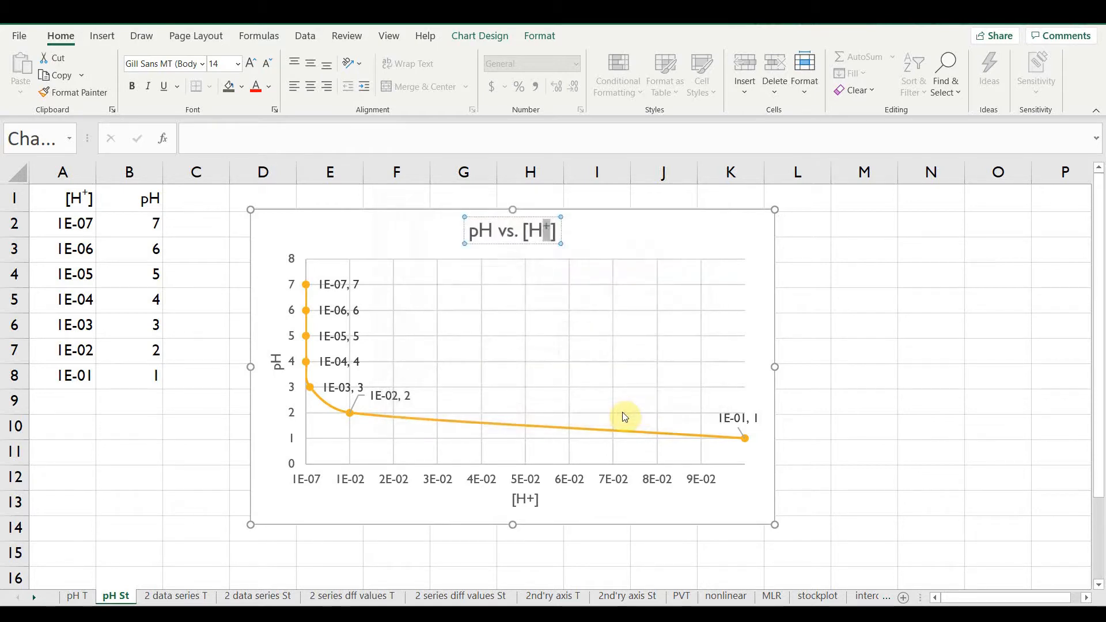
pyautogui.click(543, 244)
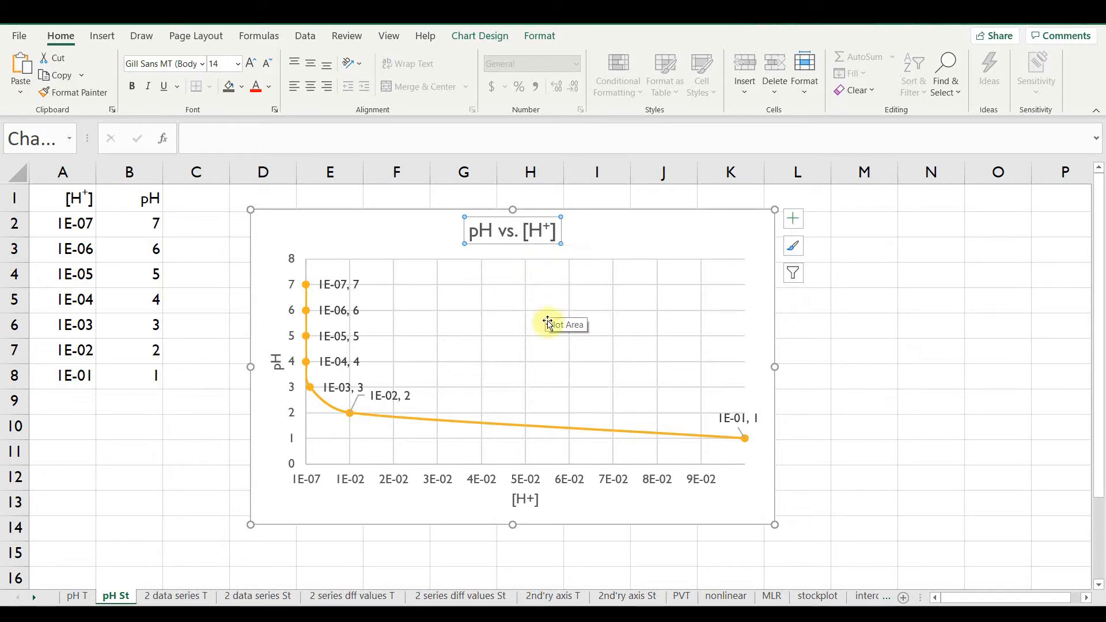
# Step: Format the plus sign in the [H+] horizontal axis title as superscript
pyautogui.click(526, 500)
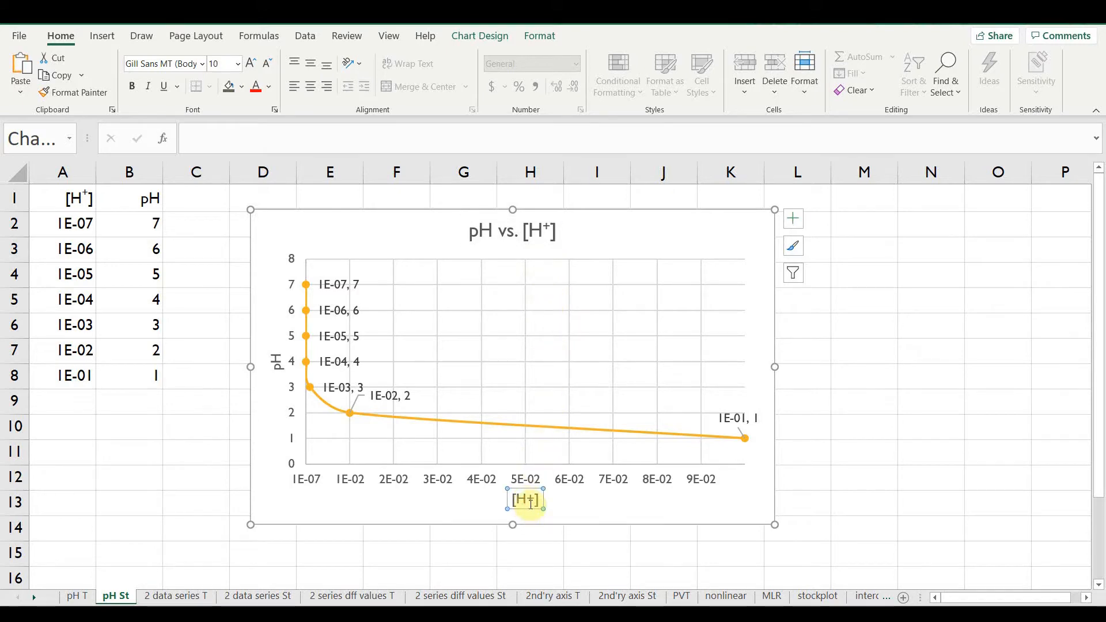
pyautogui.moveTo(526, 499); pyautogui.dragTo(532, 500)
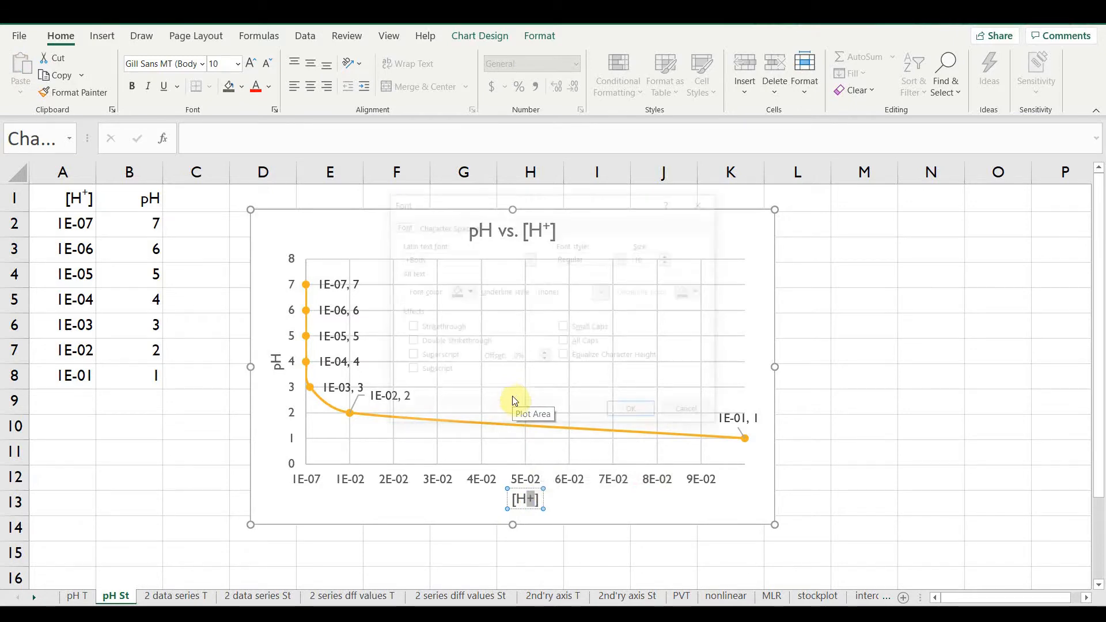
pyautogui.hotkey('ctrl', 'shift', 'f')
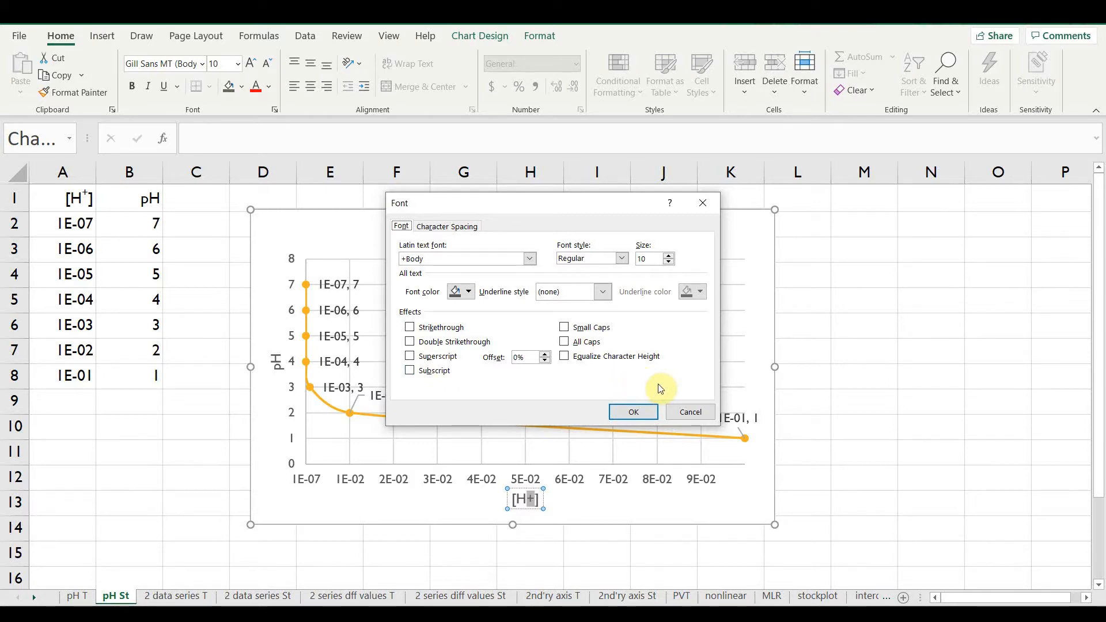
pyautogui.hotkey('alt', 'p')
pyautogui.press('Return')
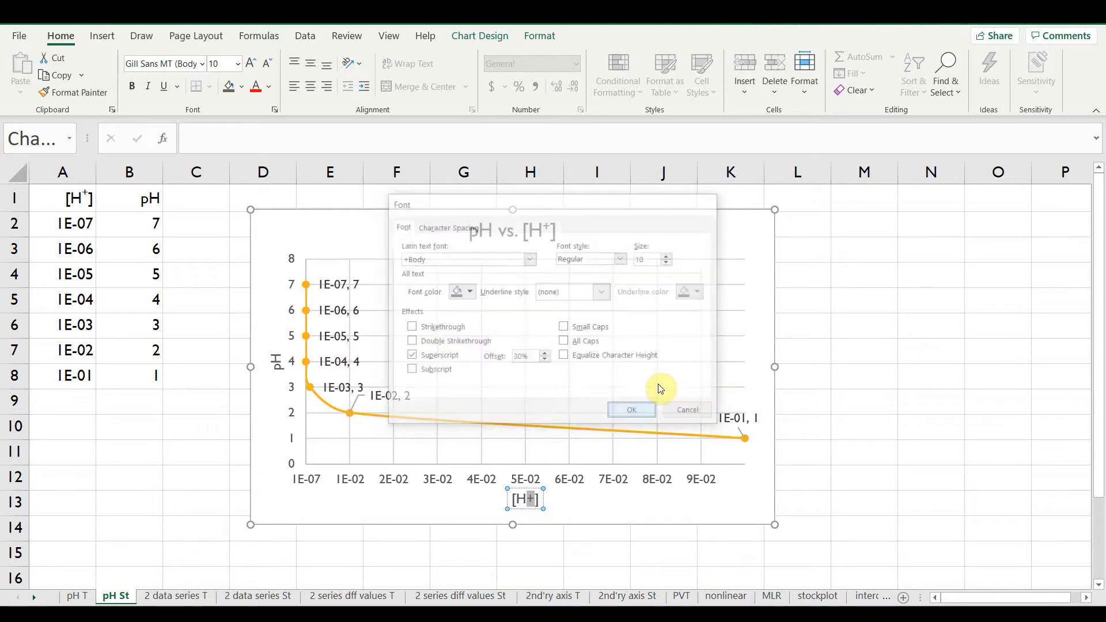
pyautogui.click(569, 512)
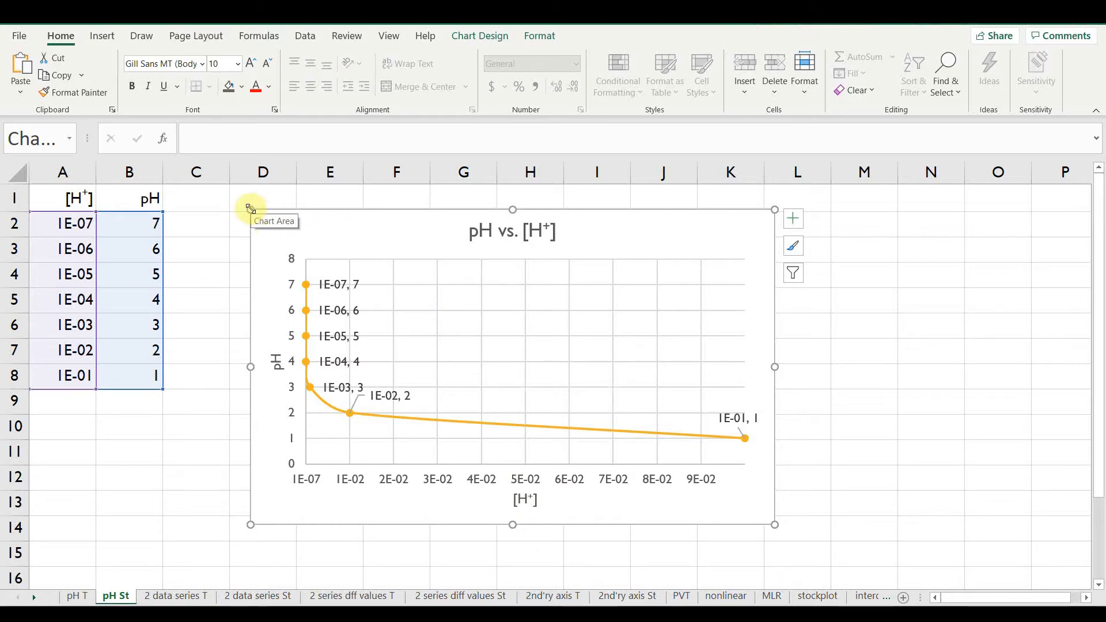
# Step: Shrink the pH chart and move it beside the data, with a duplicate of it placed to its right
pyautogui.moveTo(248, 208); pyautogui.dragTo(360, 273)
pyautogui.moveTo(437, 296); pyautogui.dragTo(250, 228)
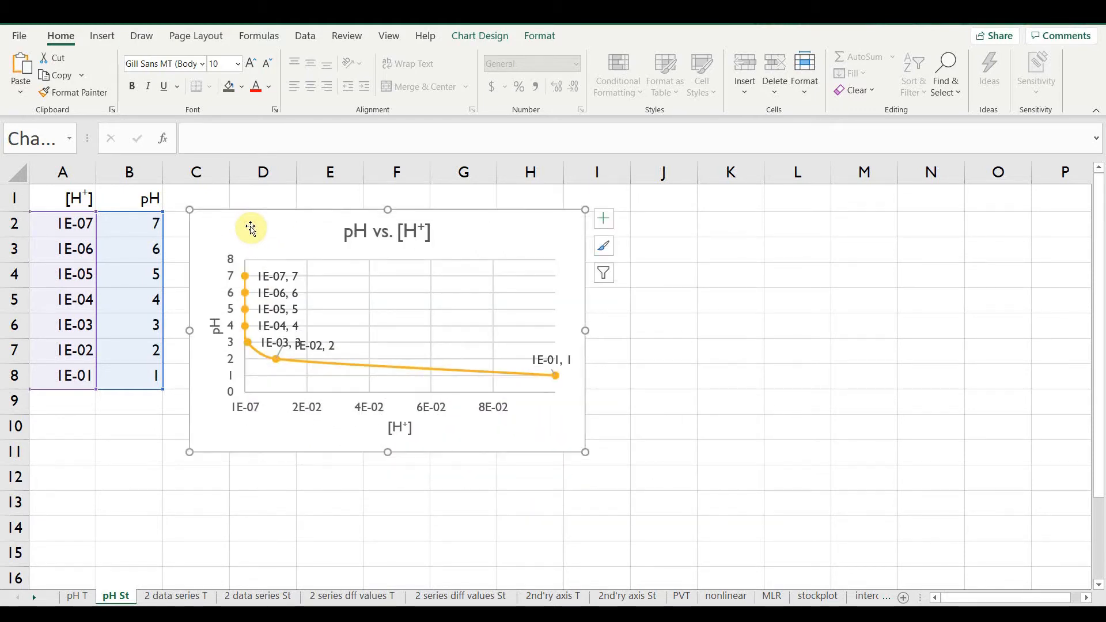
pyautogui.moveTo(251, 227); pyautogui.dragTo(653, 230)
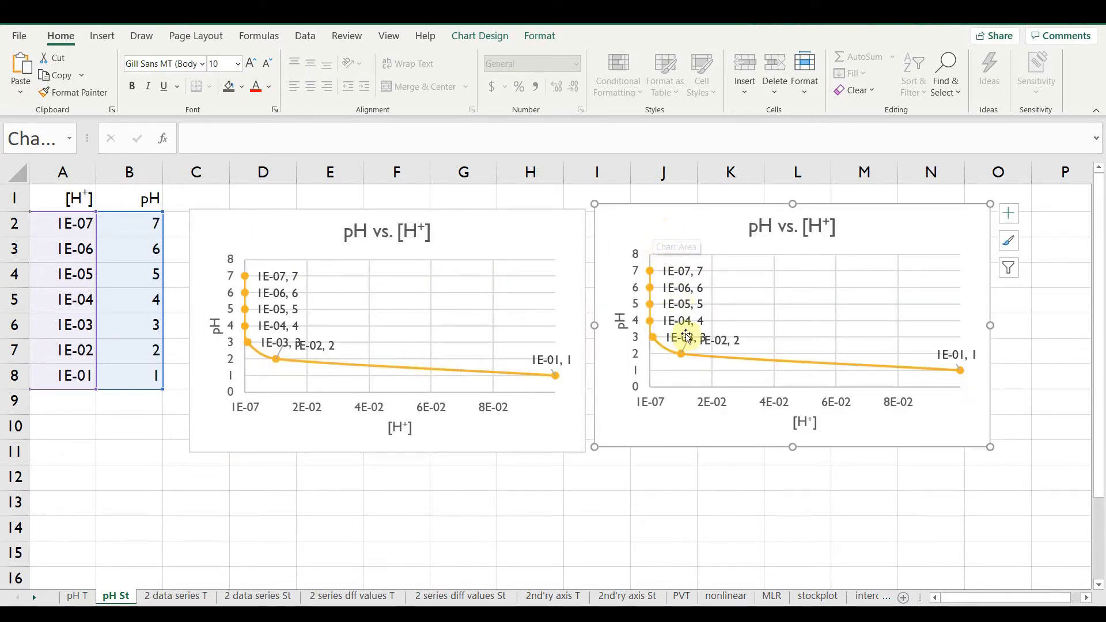
# Step: Switch the horizontal axis of the duplicate chart to a logarithmic scale with base 10
pyautogui.rightClick(716, 409)
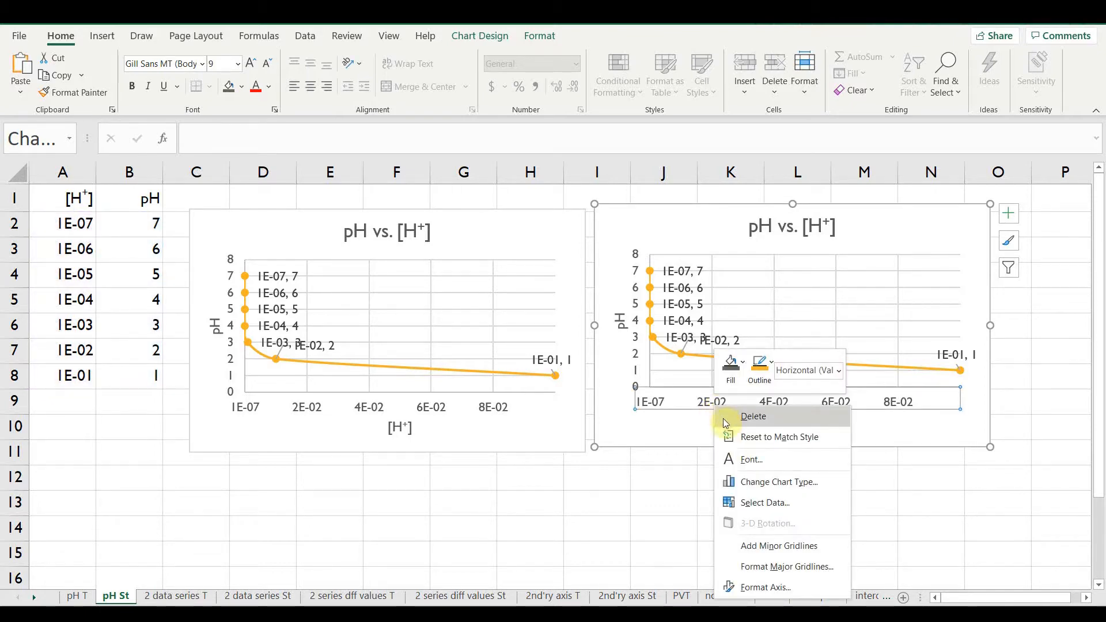
pyautogui.click(759, 593)
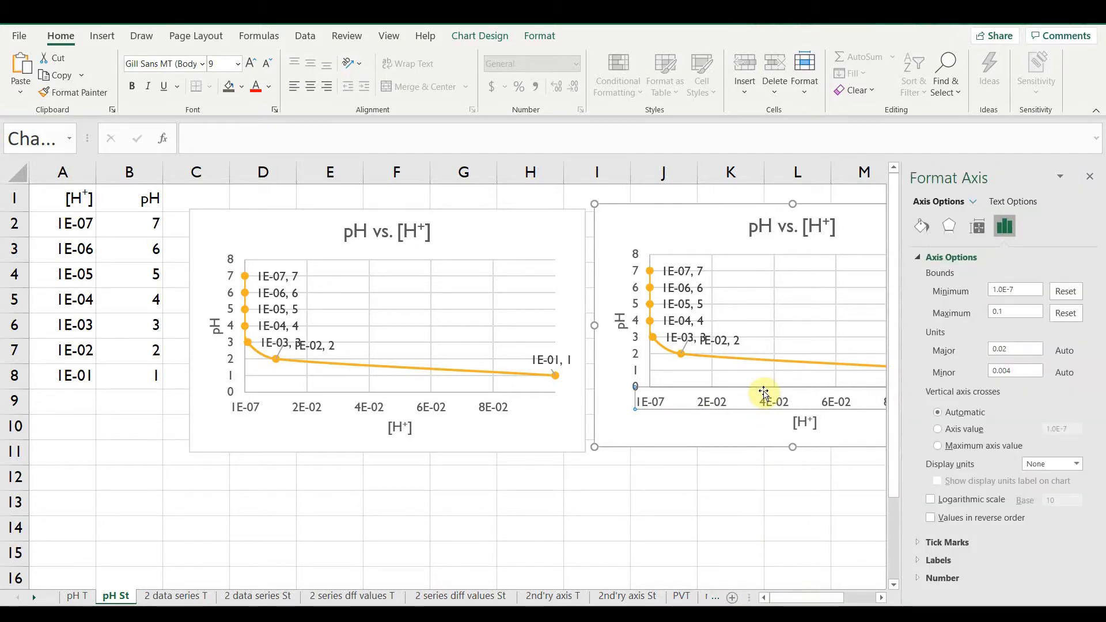
pyautogui.click(931, 500)
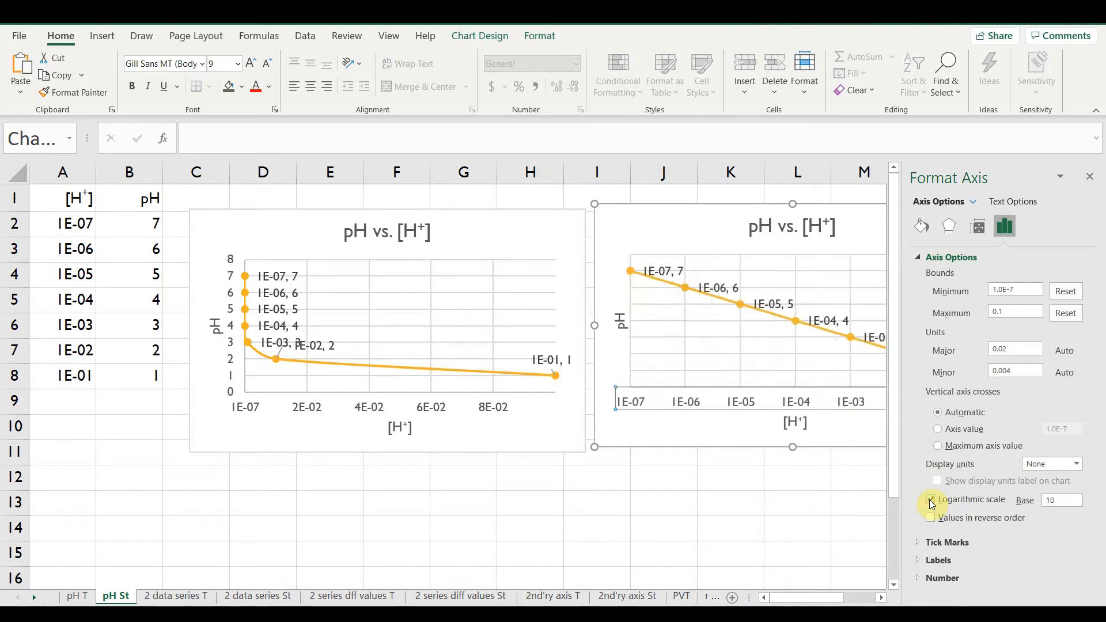
pyautogui.click(1089, 179)
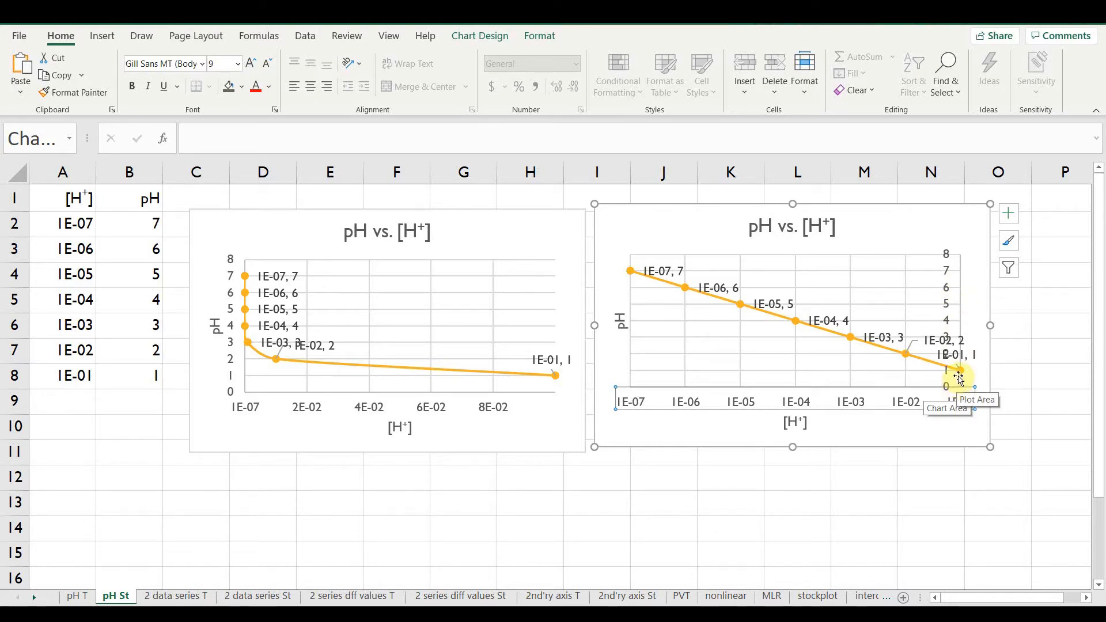
# Step: Make the vertical axis of the duplicate chart cross the horizontal axis at the axis value 1.0E-7
pyautogui.rightClick(907, 403)
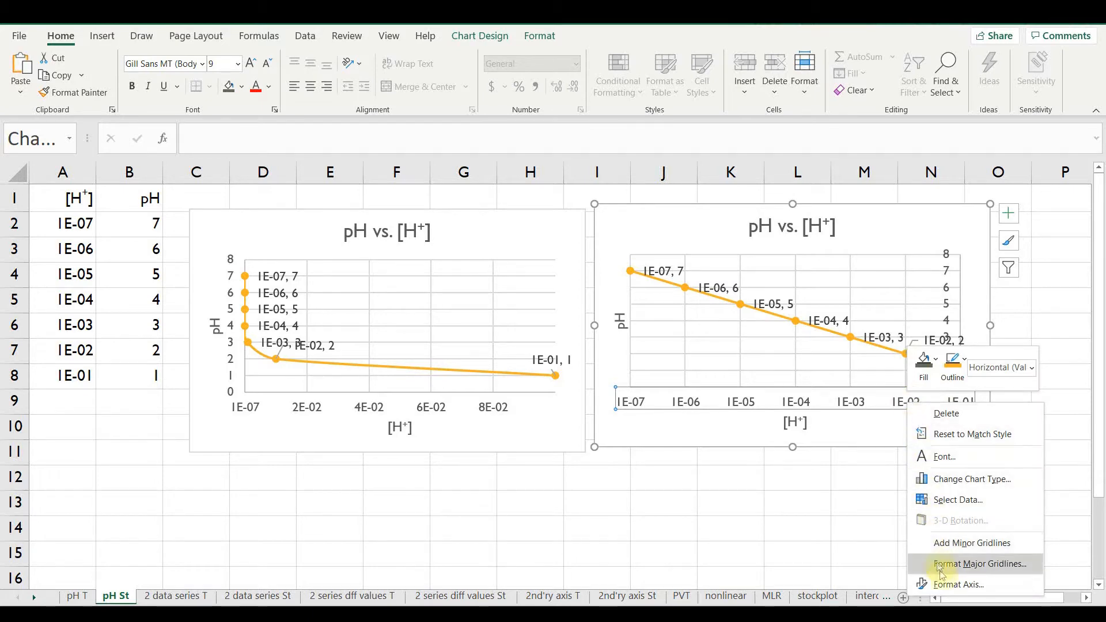
pyautogui.click(943, 585)
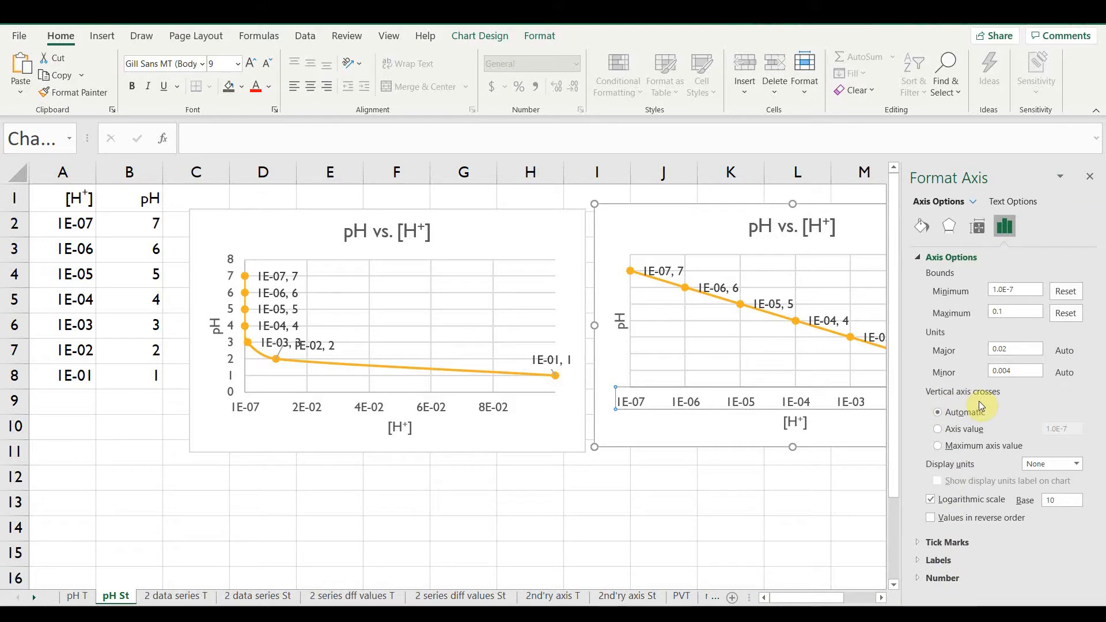
pyautogui.click(939, 430)
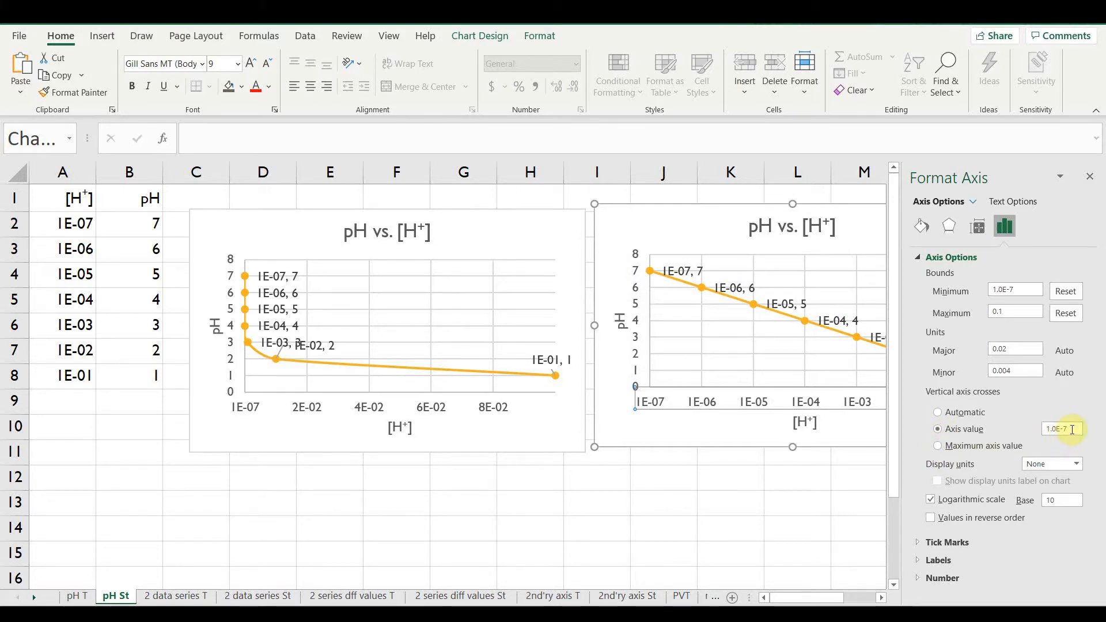
pyautogui.click(1089, 176)
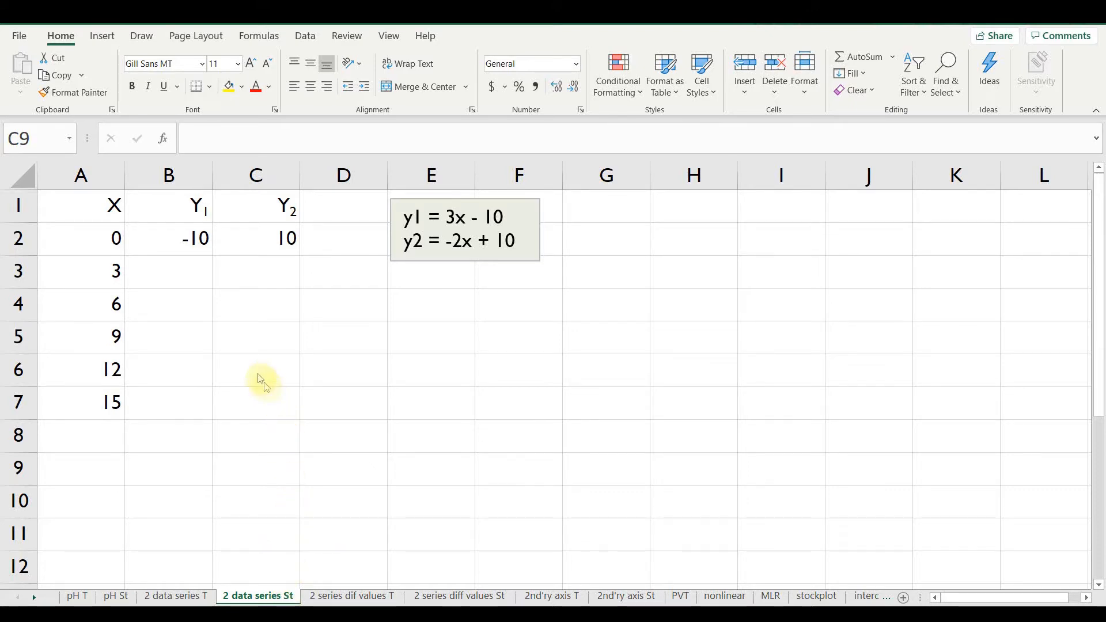
# Step: Review the X values in A2 to A7 on the 2 data series St sheet one by one
pyautogui.click(97, 239)
pyautogui.click(97, 239)
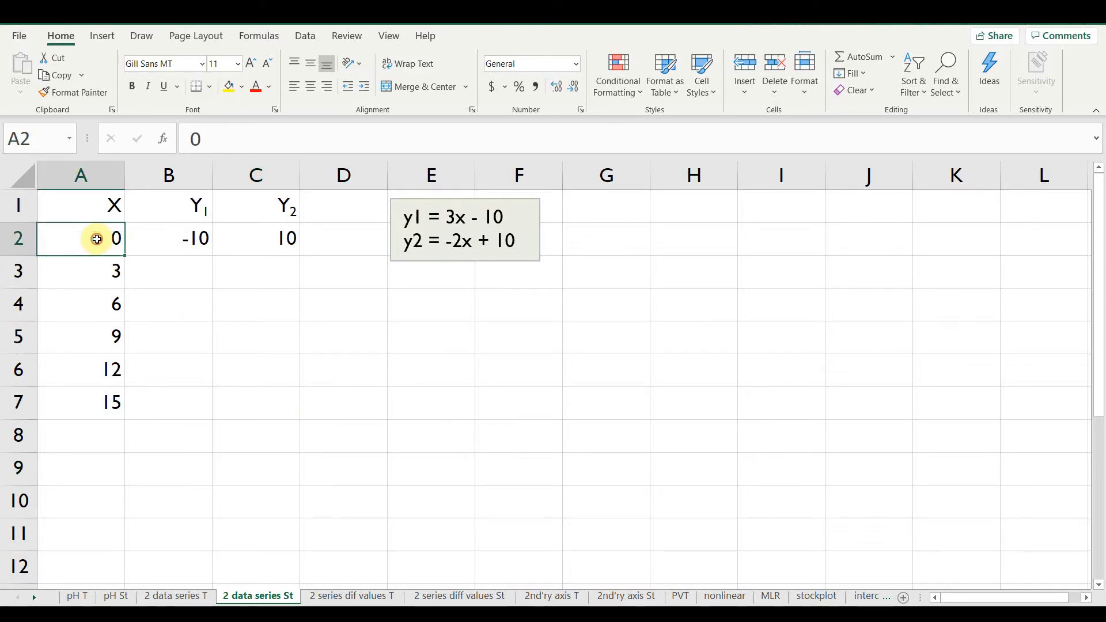
pyautogui.click(92, 270)
pyautogui.click(98, 301)
pyautogui.click(95, 335)
pyautogui.click(89, 372)
pyautogui.click(85, 405)
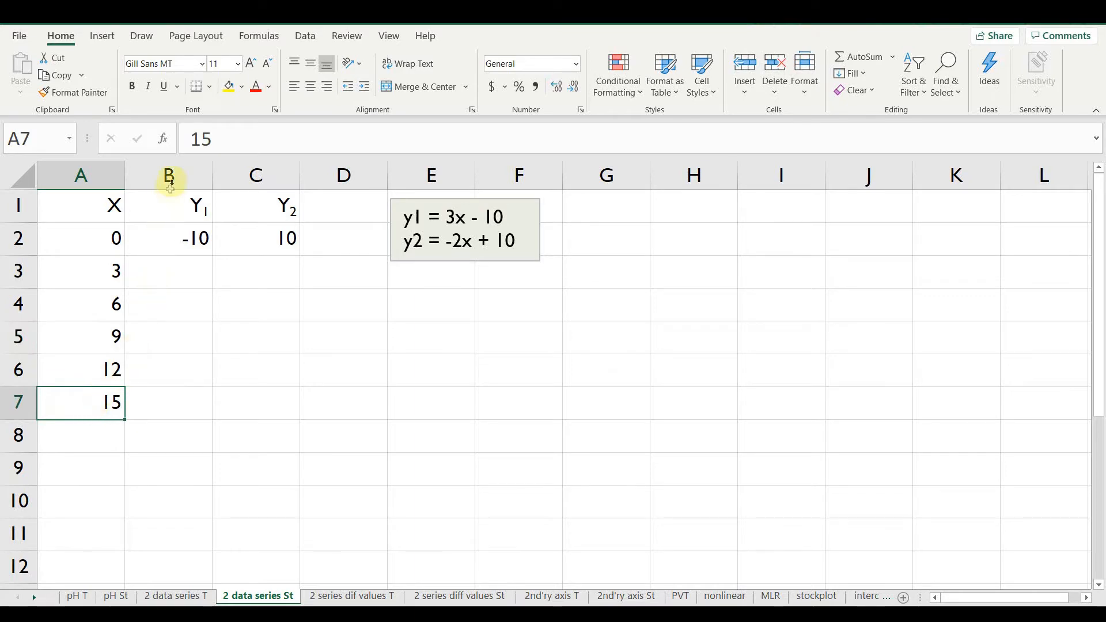
# Step: Fill the Y1 formula in B2 and the Y2 formula in C2 down to row 7, checking the copied Y1 formulas
pyautogui.click(178, 241)
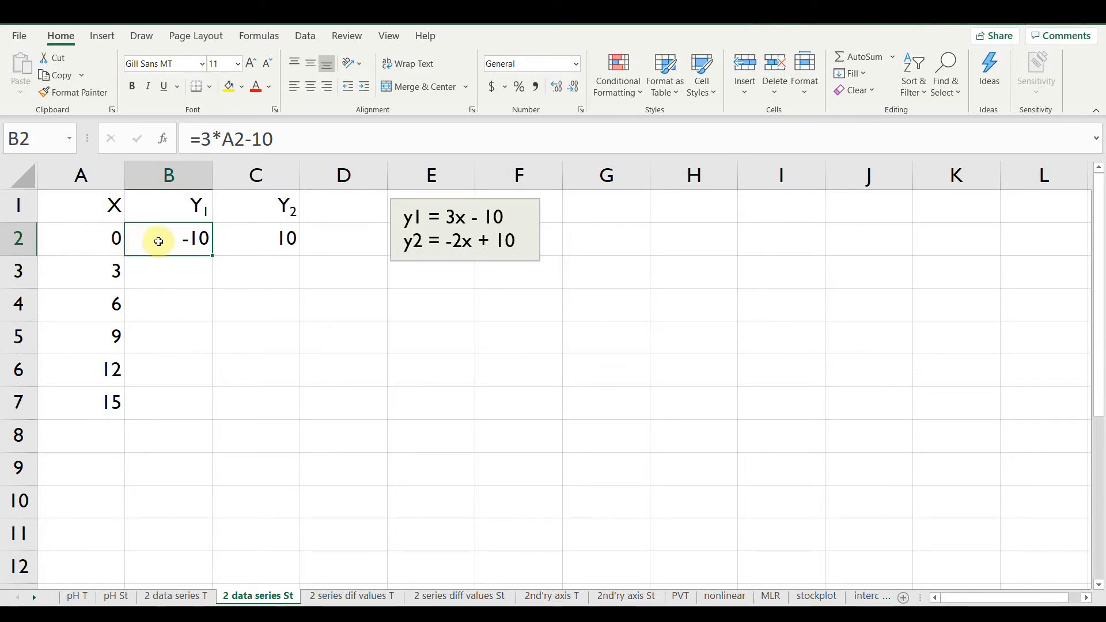
pyautogui.doubleClick(213, 254)
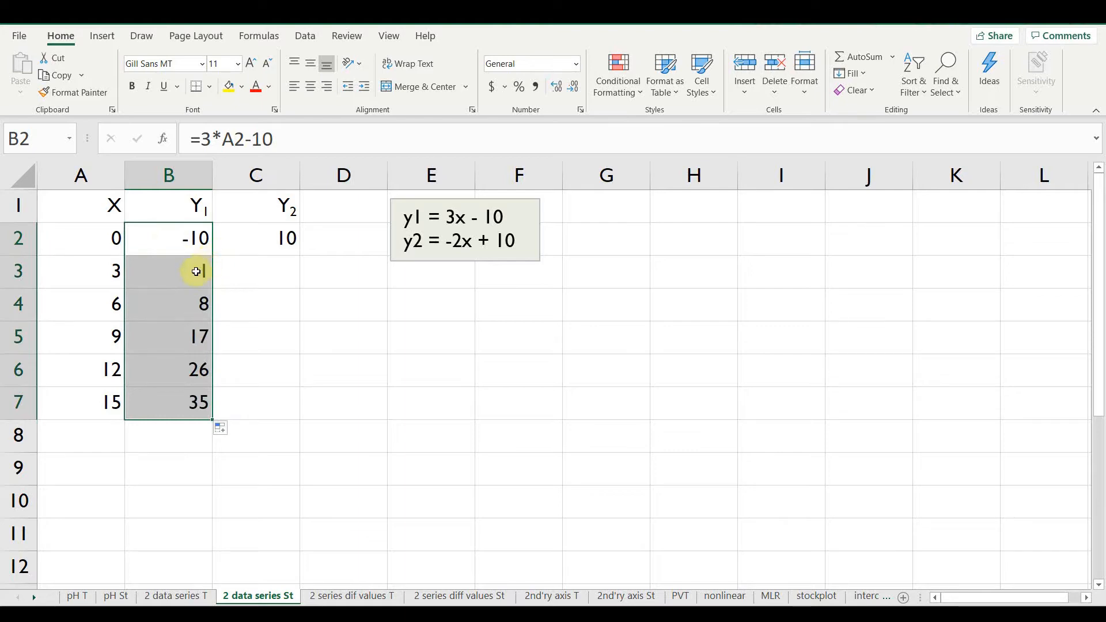
pyautogui.click(190, 271)
pyautogui.click(185, 304)
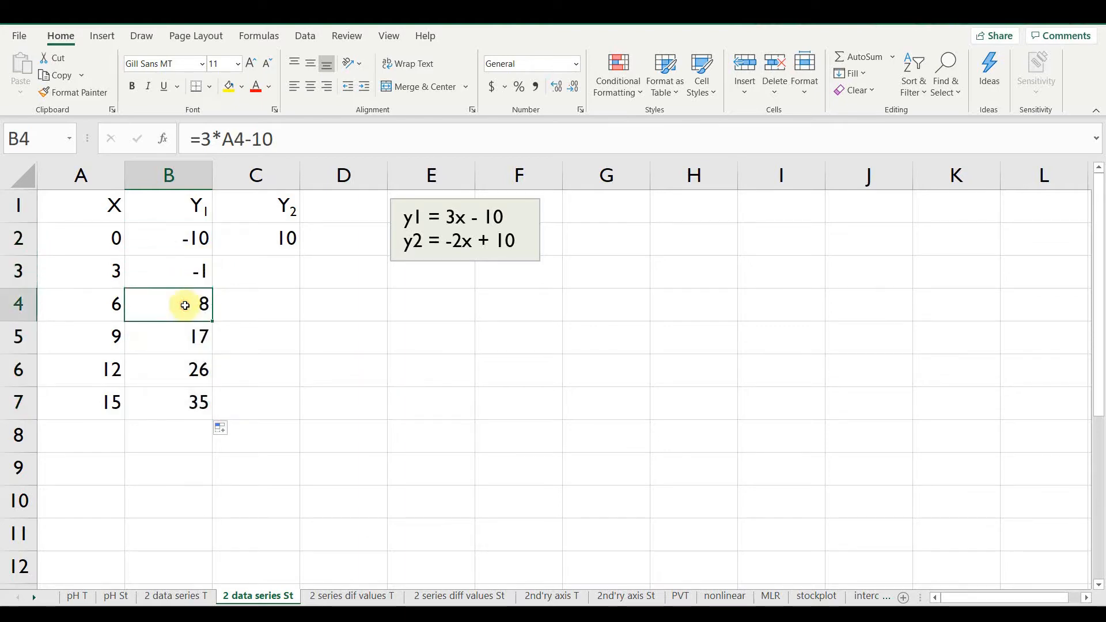
pyautogui.click(175, 330)
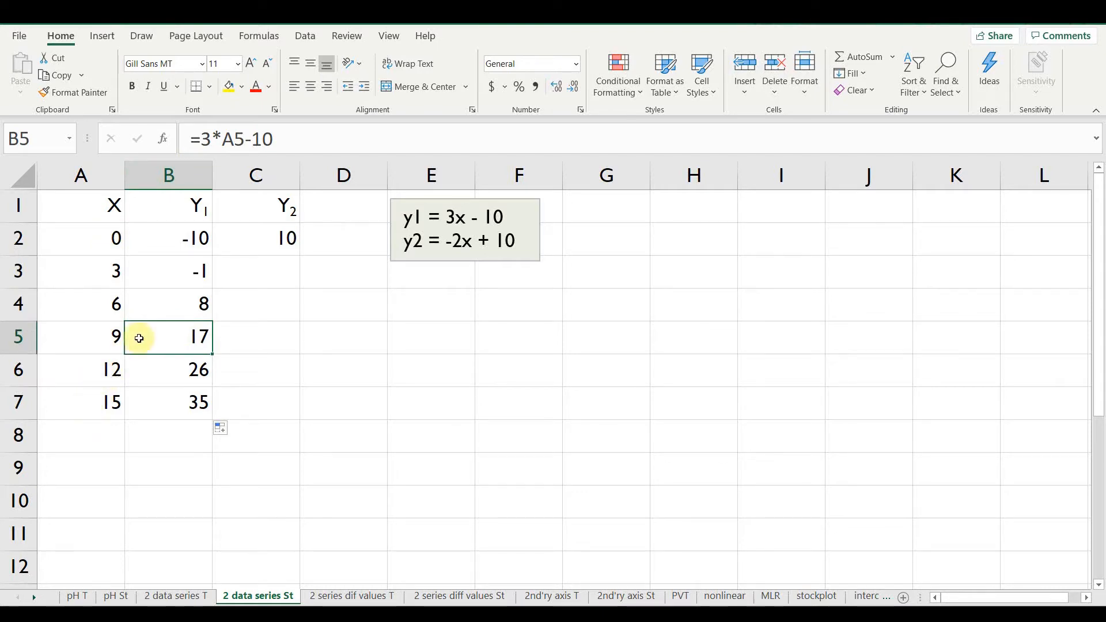
pyautogui.click(262, 246)
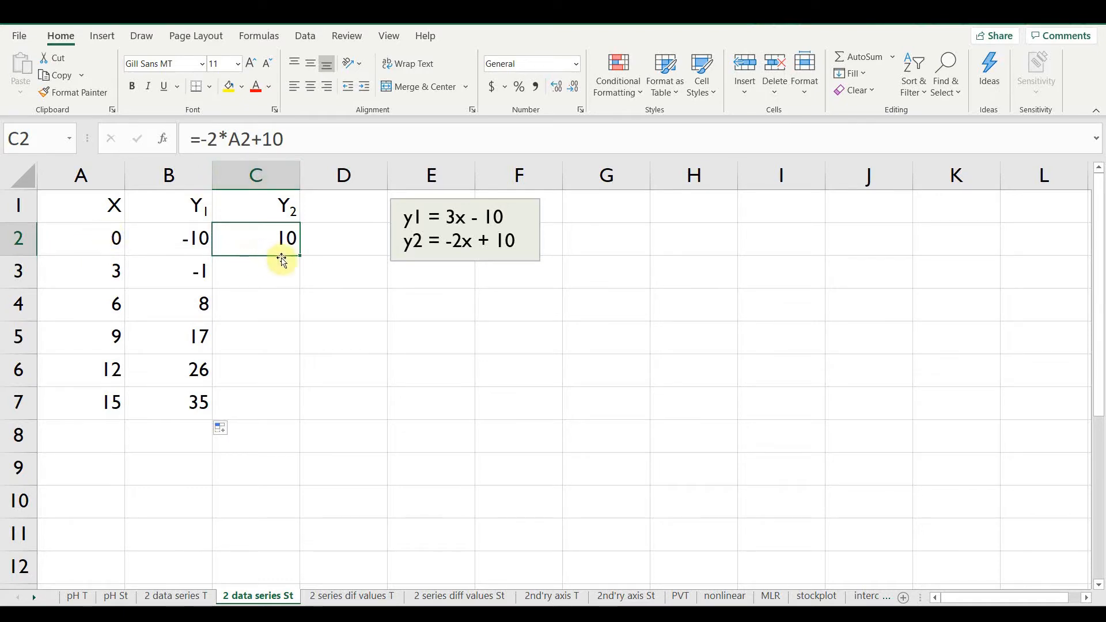
pyautogui.doubleClick(300, 255)
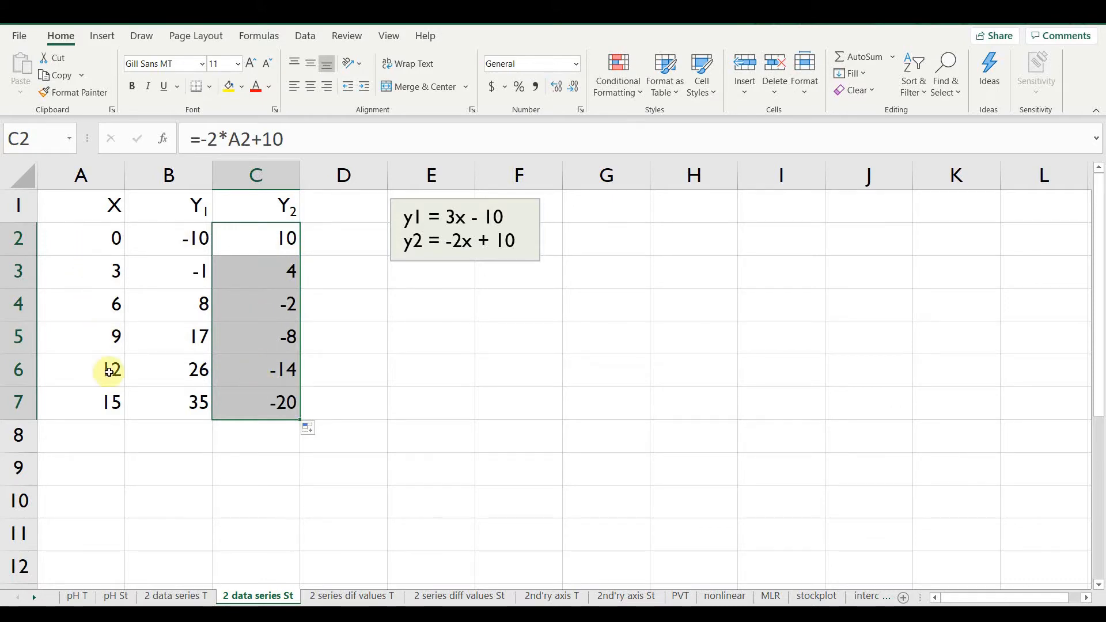
# Step: Insert a scatter chart with straight lines and markers from A2:C7 and shrink it to uncover the data and equations
pyautogui.moveTo(92, 239); pyautogui.dragTo(231, 400)
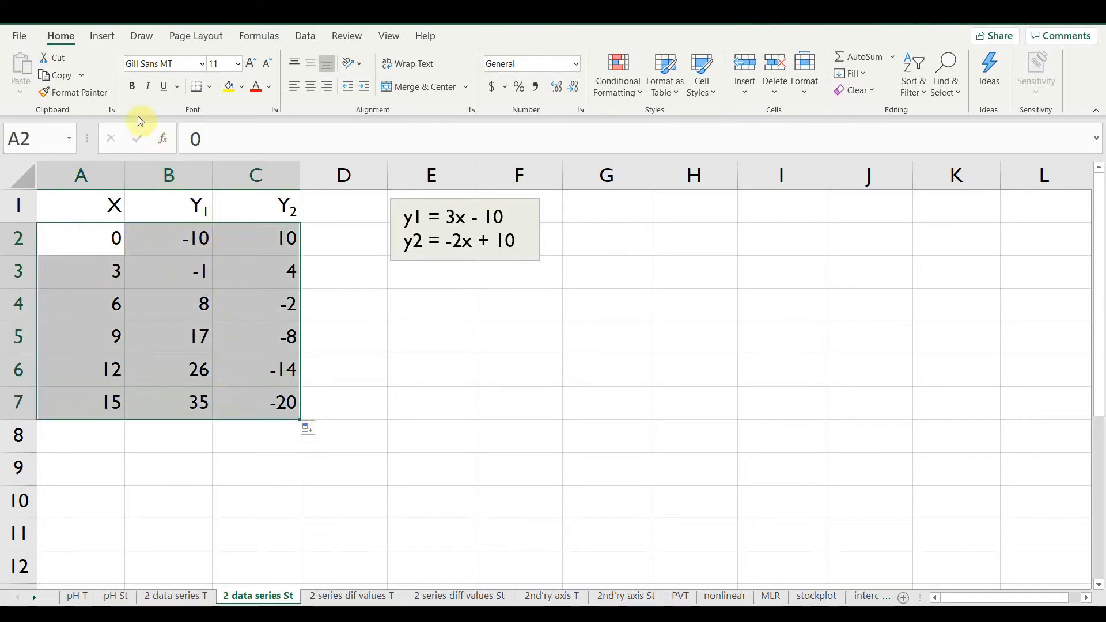
pyautogui.click(109, 38)
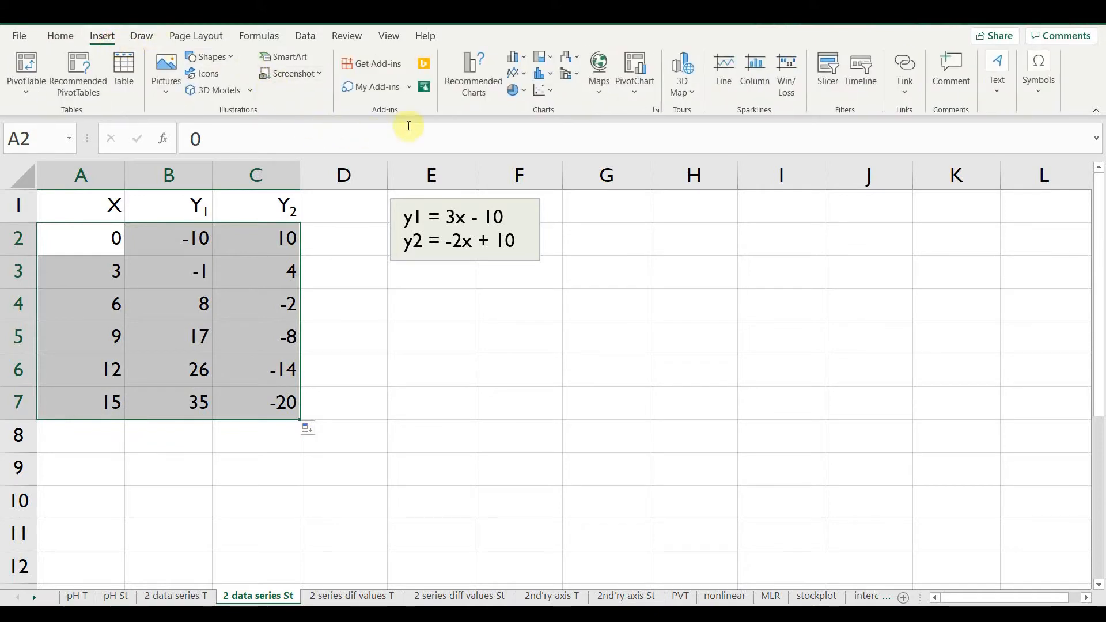
pyautogui.click(541, 94)
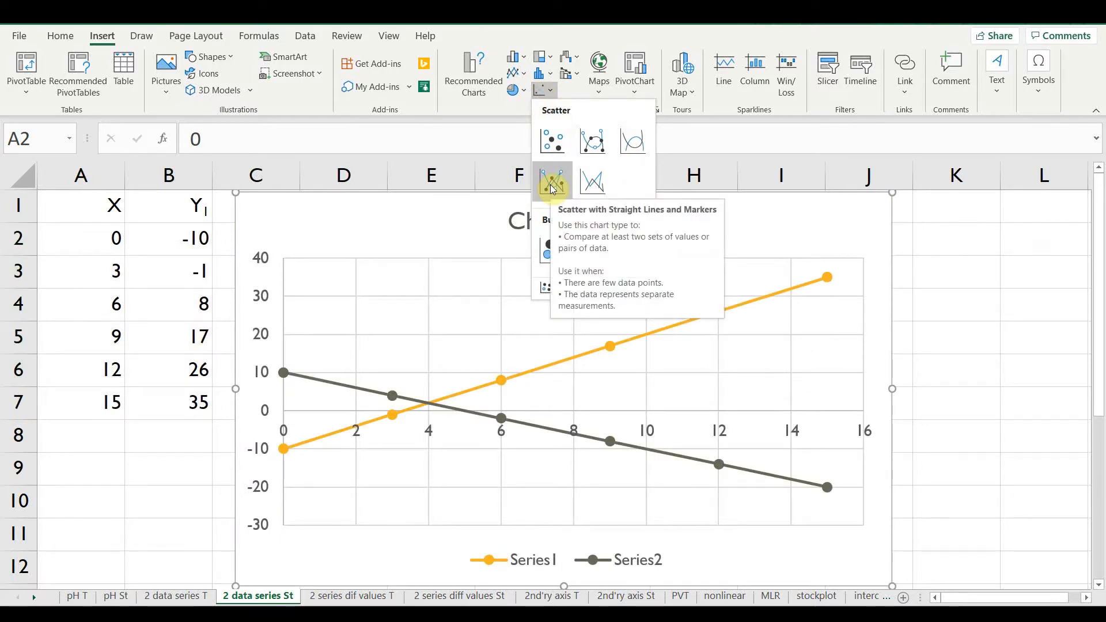
pyautogui.click(552, 187)
pyautogui.moveTo(235, 192); pyautogui.dragTo(338, 269)
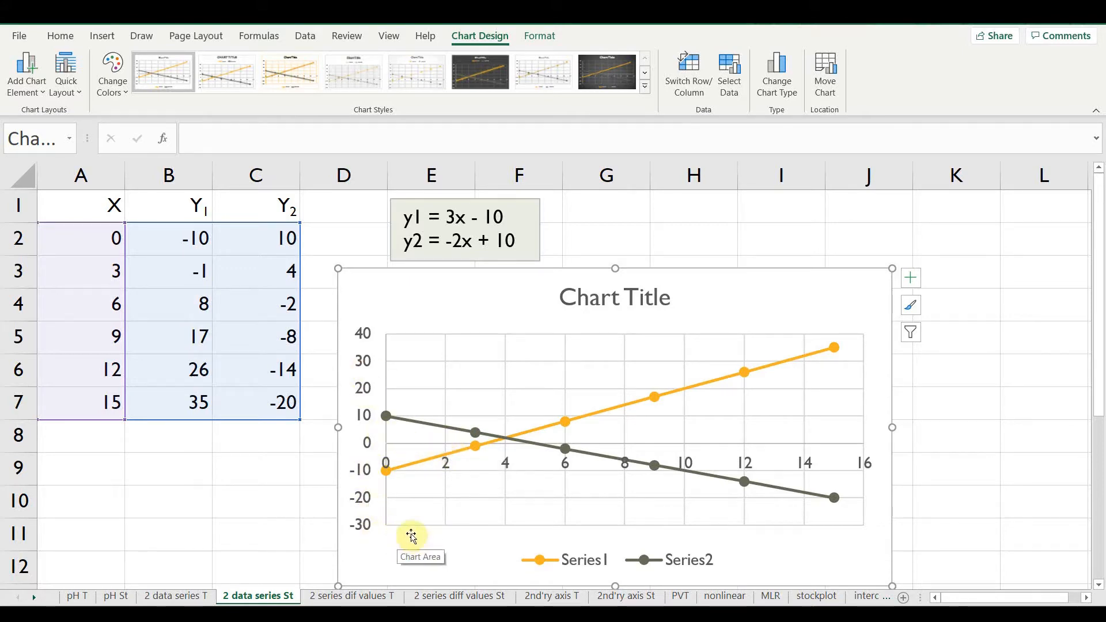
# Step: Make the horizontal axis of the two-series chart cross the vertical axis at the axis value -30
pyautogui.rightClick(364, 417)
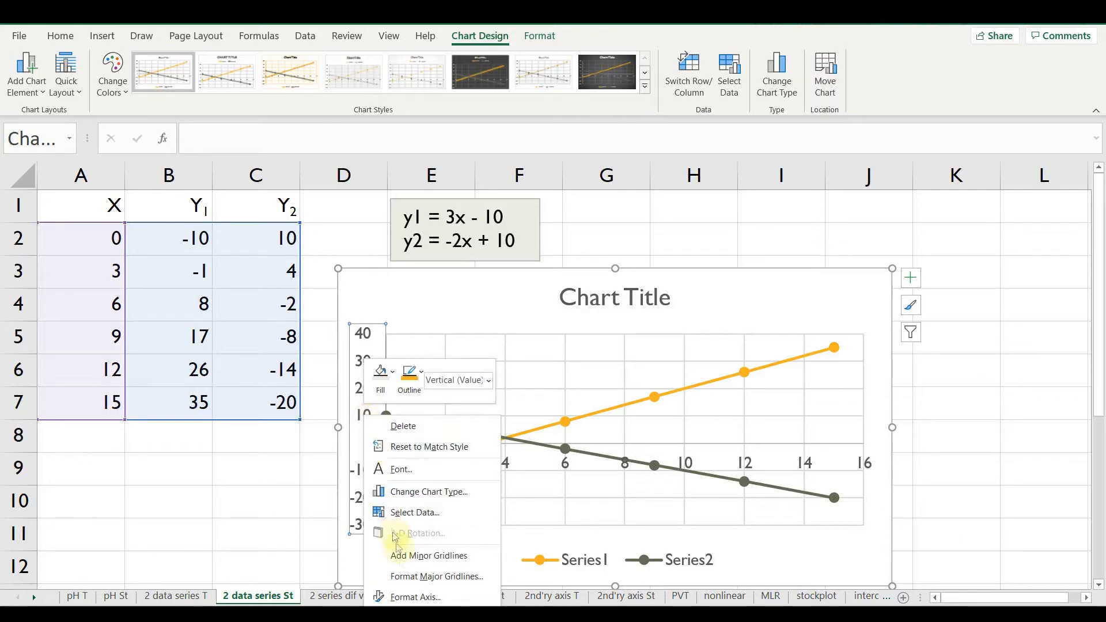
pyautogui.click(414, 599)
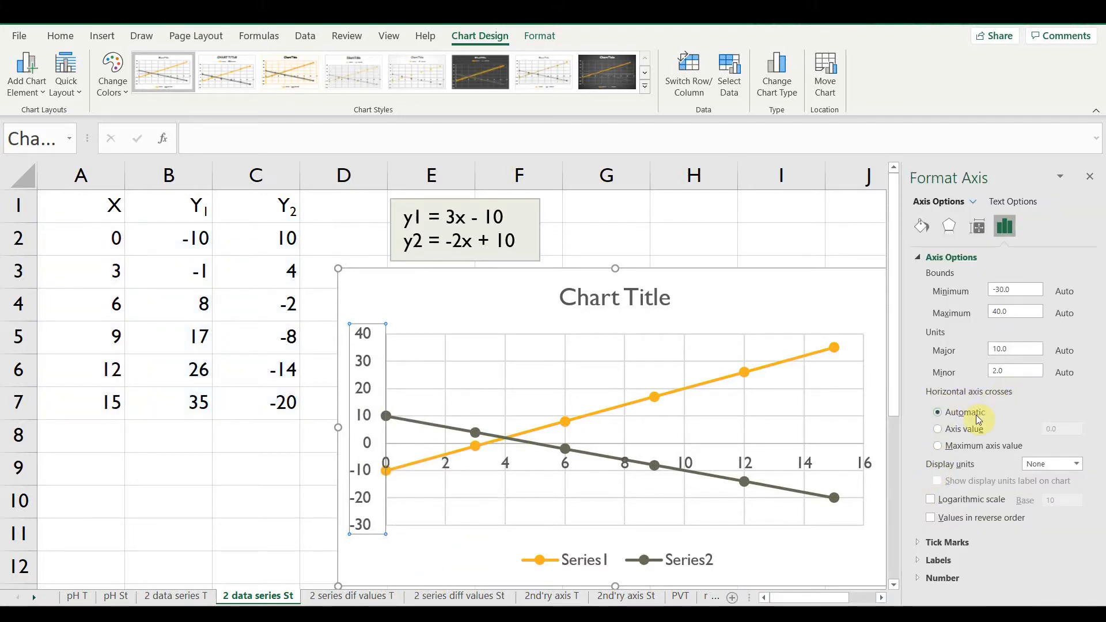
pyautogui.click(936, 429)
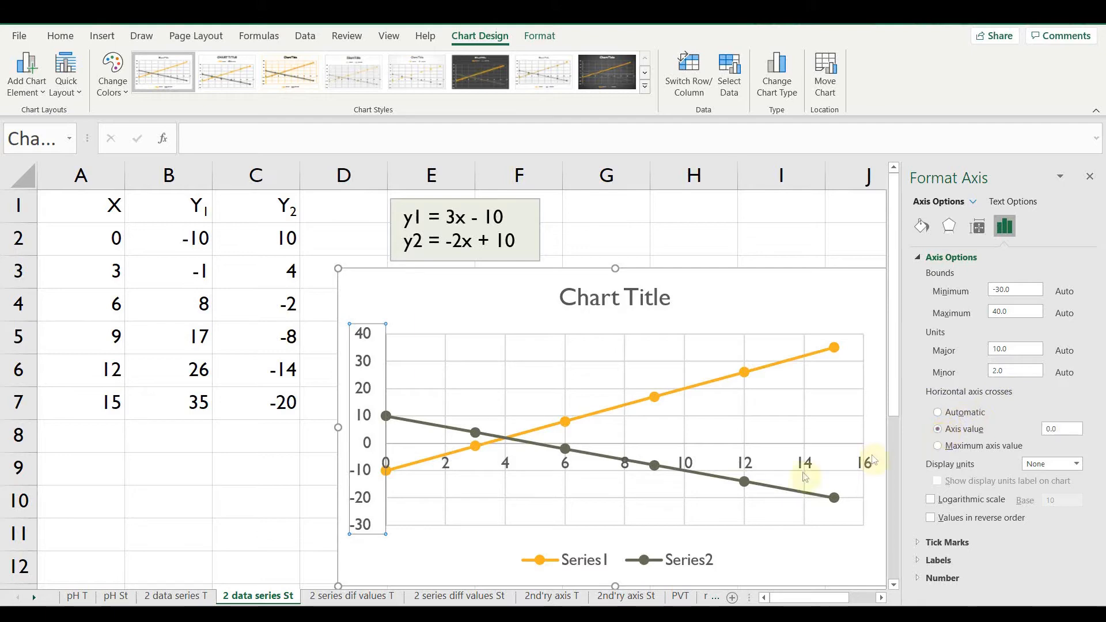
pyautogui.moveTo(1064, 429); pyautogui.dragTo(1038, 427)
pyautogui.write('-30')
pyautogui.press('Return')
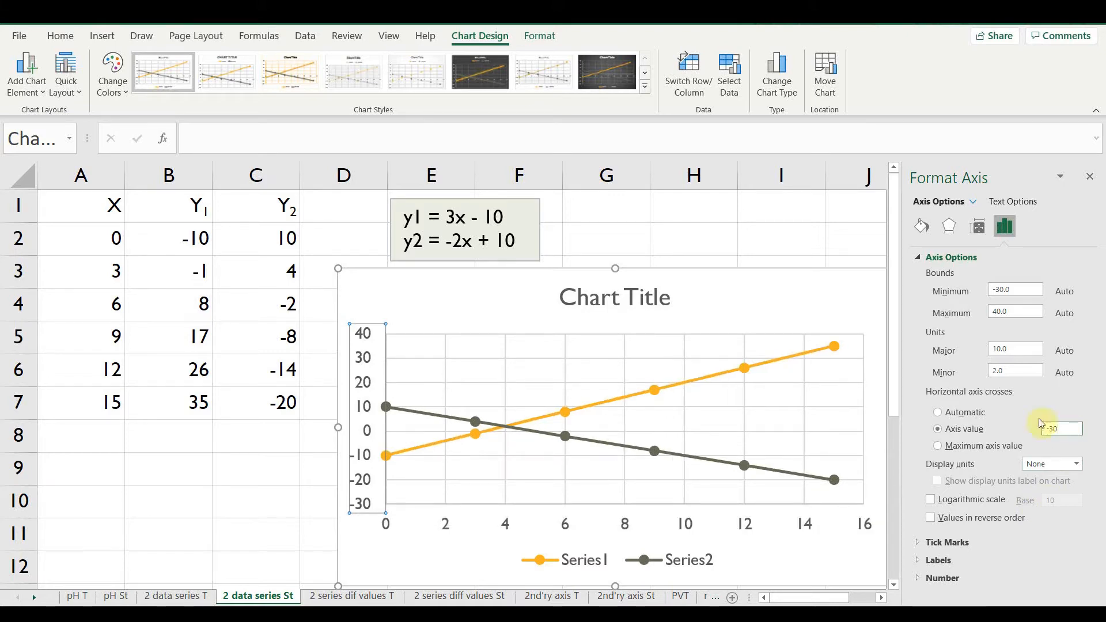
pyautogui.click(1088, 176)
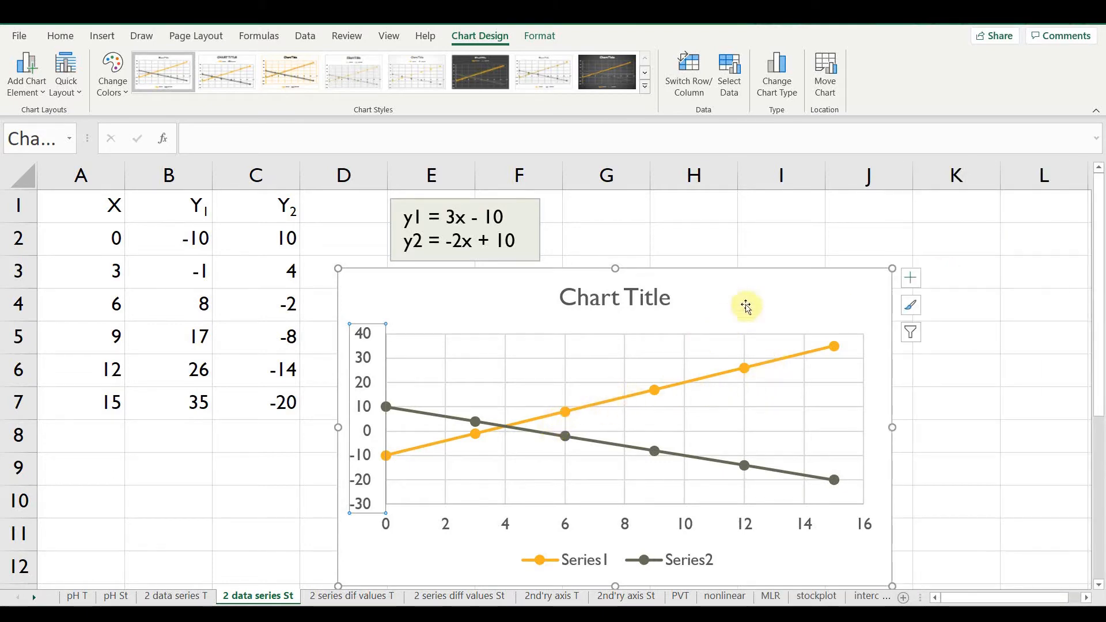
# Step: Apply the first quick layout to the two-series chart, with axis titles and the legend beside the plot
pyautogui.click(762, 283)
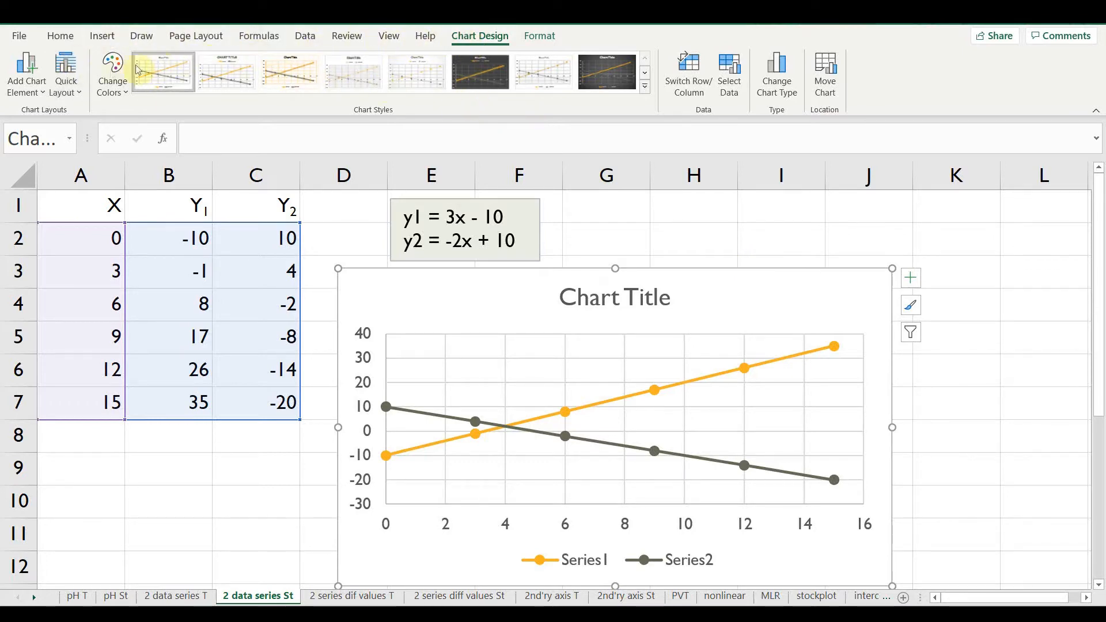
pyautogui.click(71, 75)
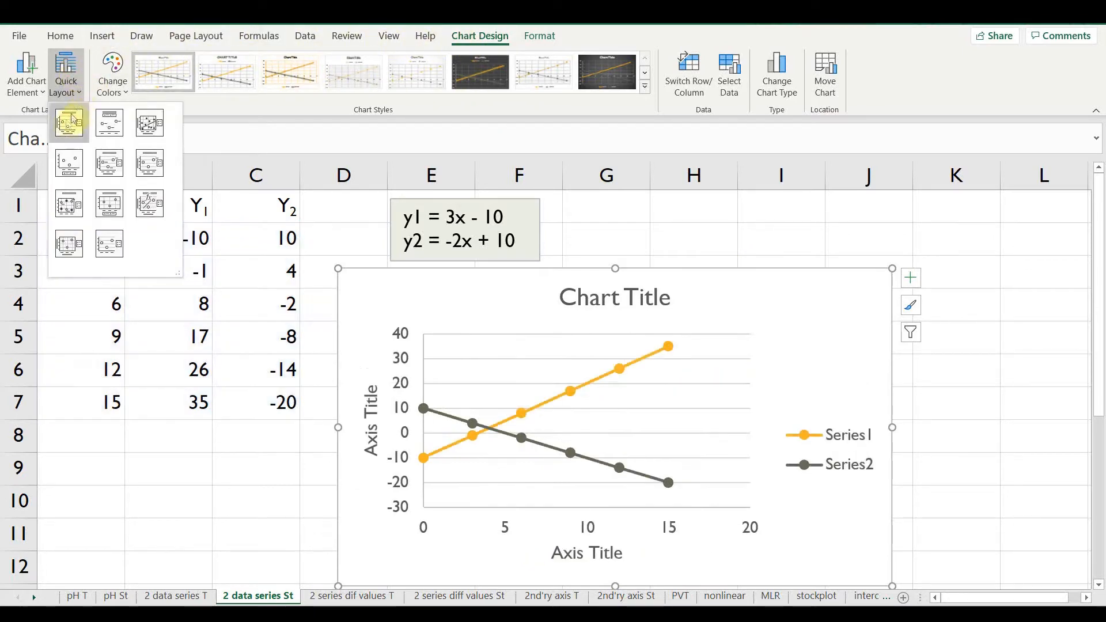
pyautogui.click(69, 122)
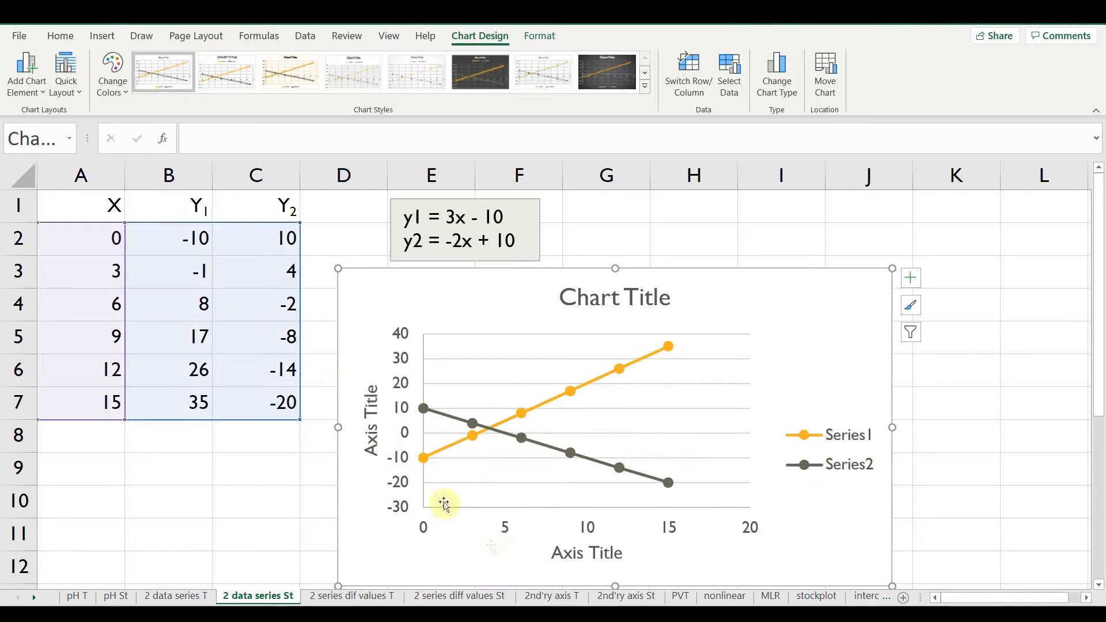
# Step: Title the two-series chart's horizontal axis "x" and its vertical axis "y"
pyautogui.click(579, 553)
pyautogui.click(578, 554)
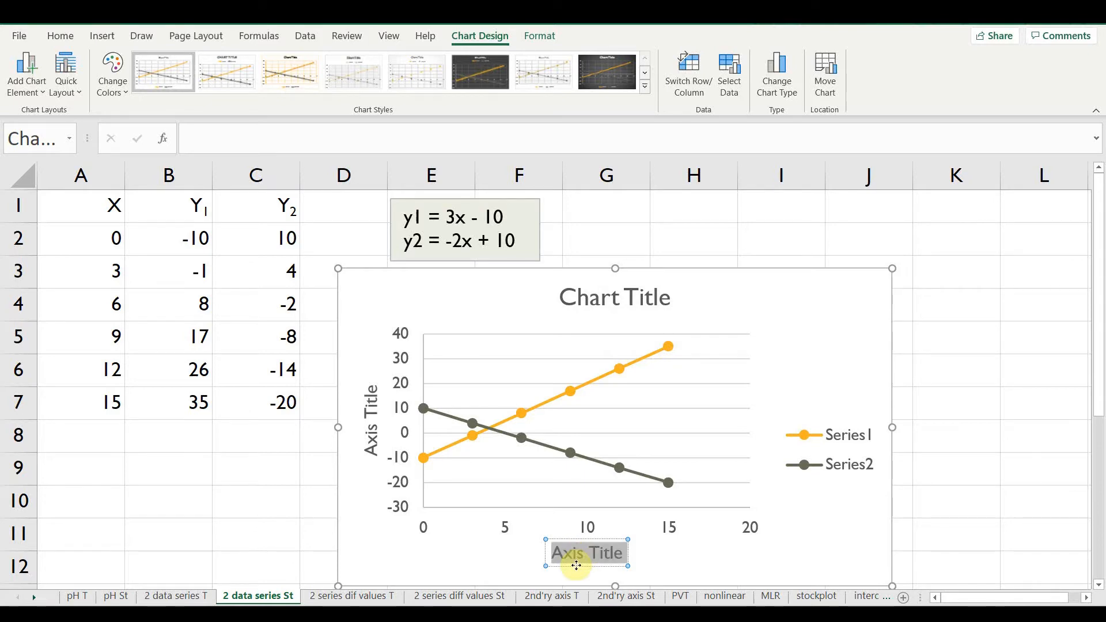
pyautogui.write('x')
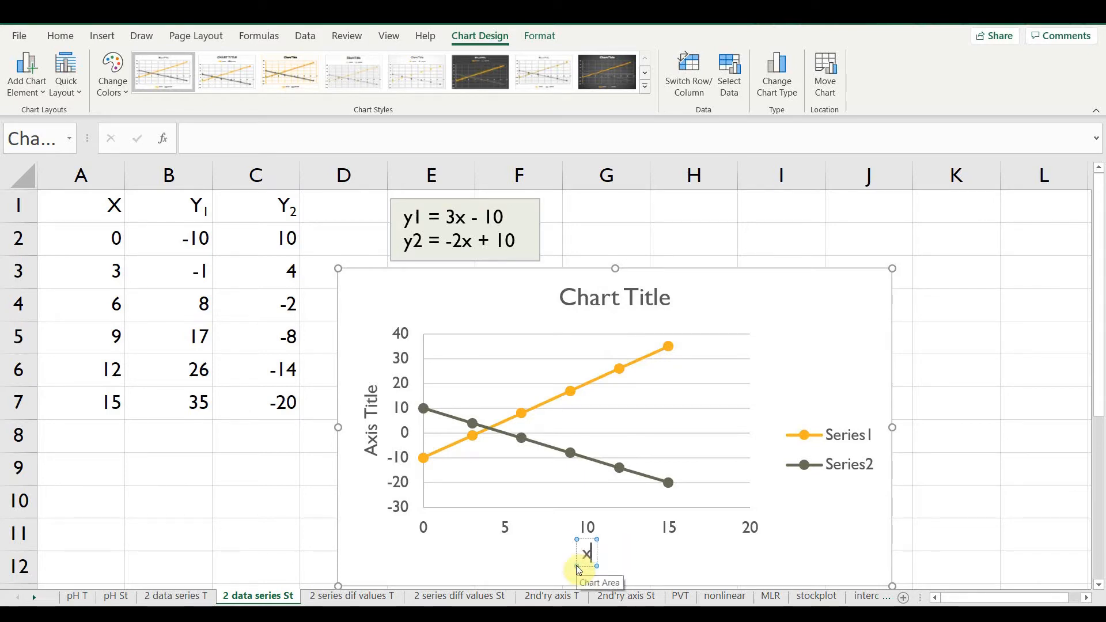
pyautogui.click(364, 426)
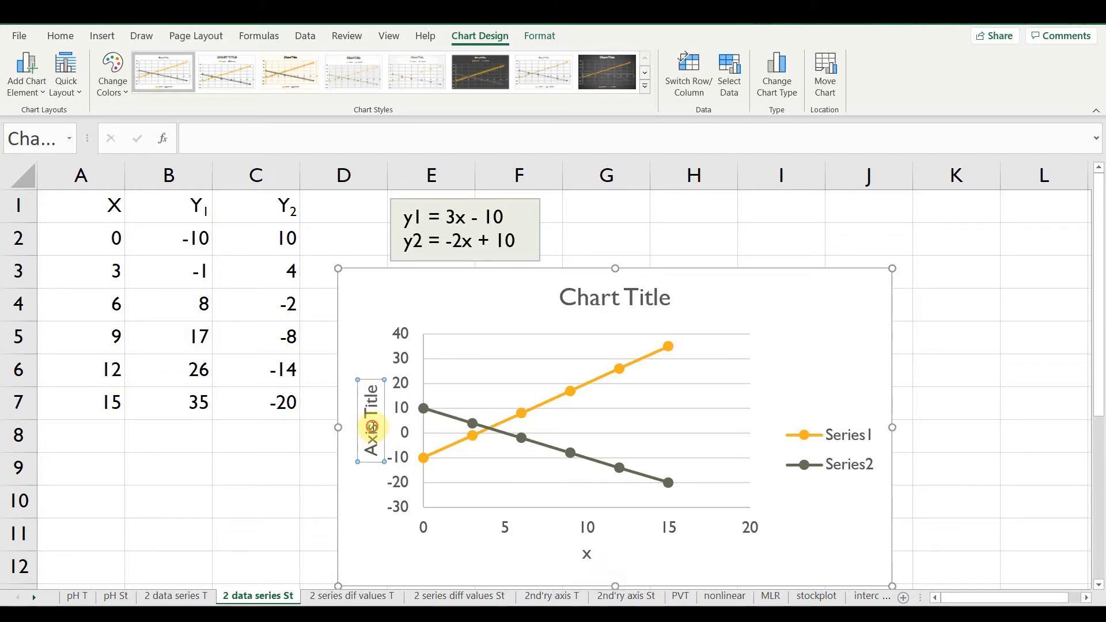
pyautogui.hotkey('ctrl', 'a')
pyautogui.write('y')
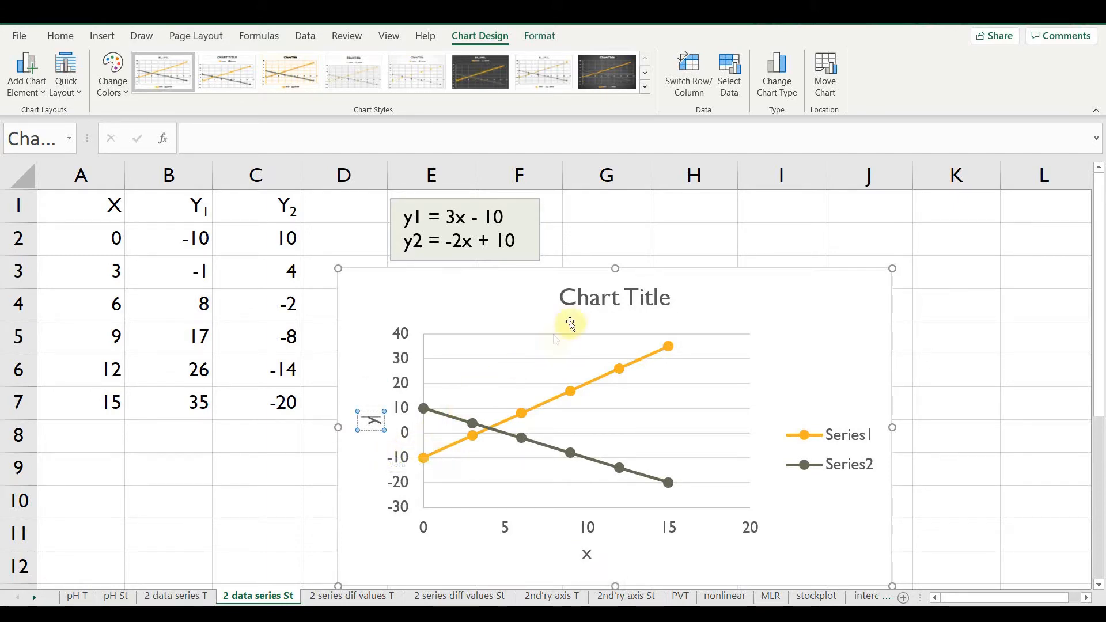
# Step: Replace the placeholder chart title with "Plotting 2 Data Series"
pyautogui.click(589, 296)
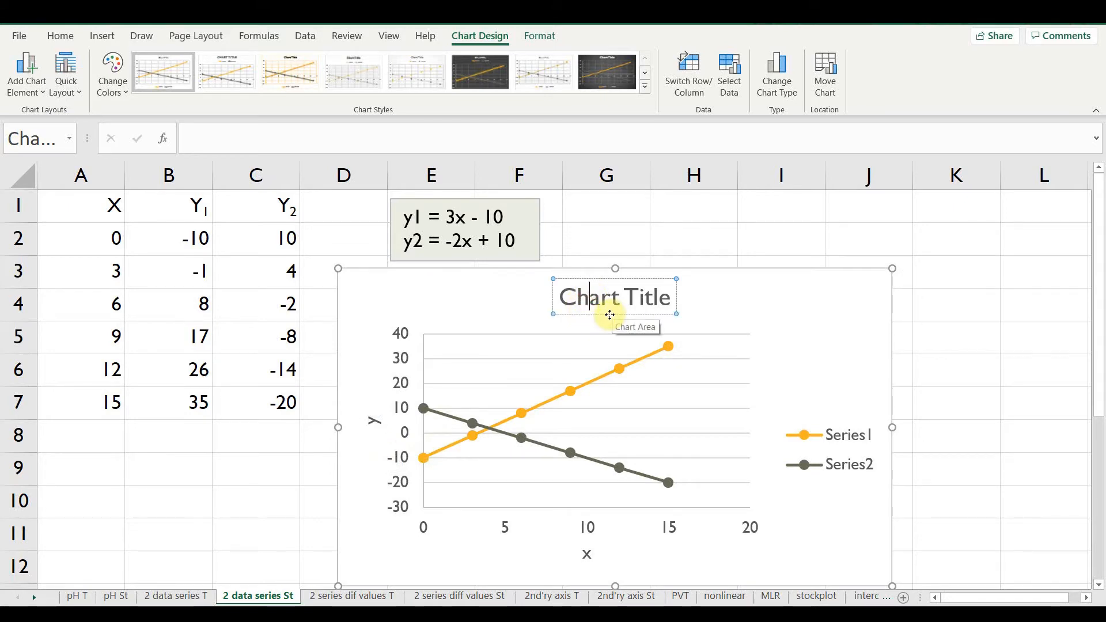
pyautogui.hotkey('ctrl', 'a')
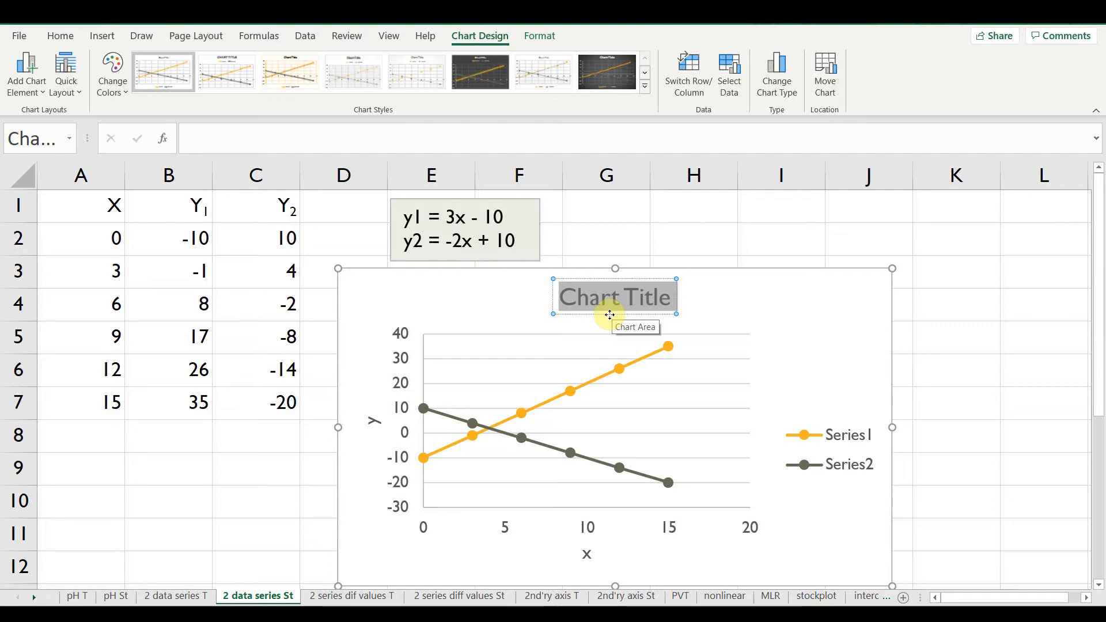
pyautogui.write('Plotting 2 Data Series')
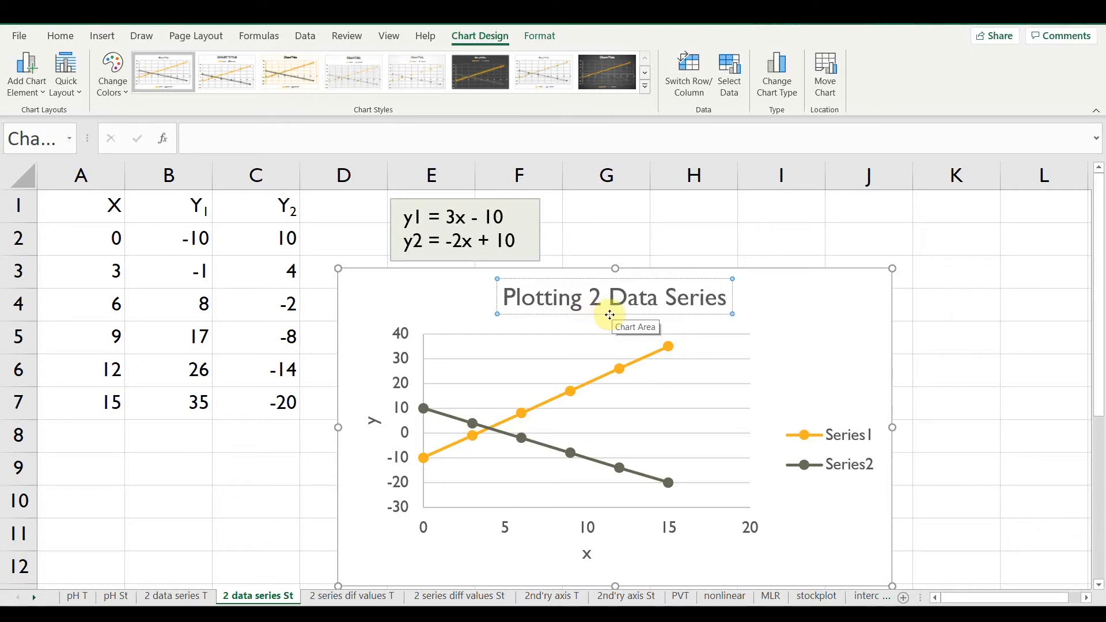
pyautogui.click(797, 355)
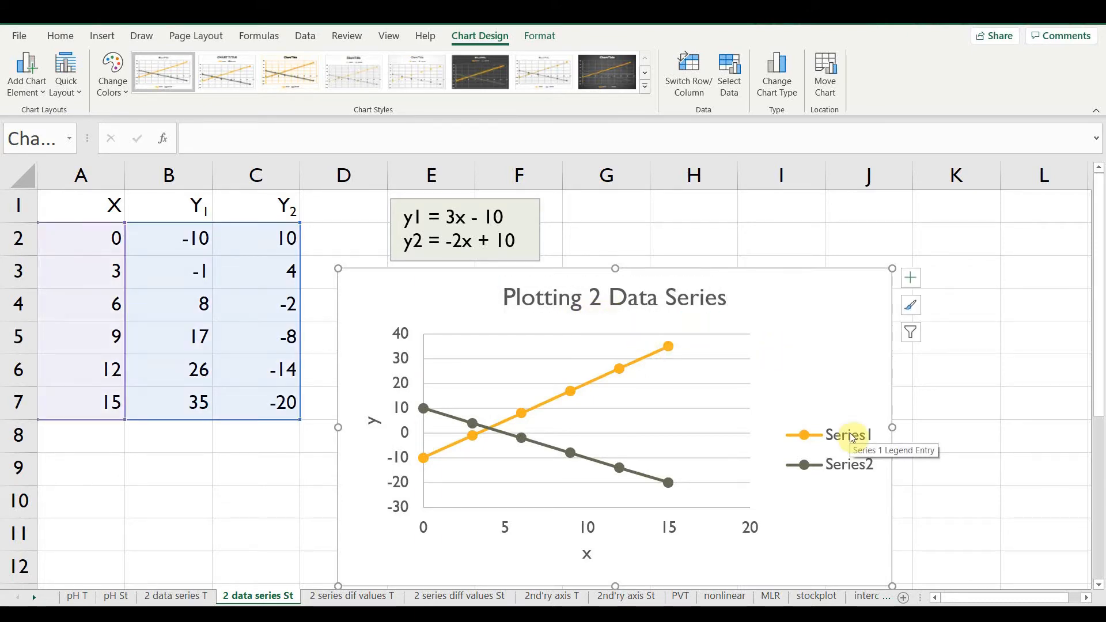
# Step: Place the legend above the plot and add major gridlines for the horizontal axis
pyautogui.click(909, 282)
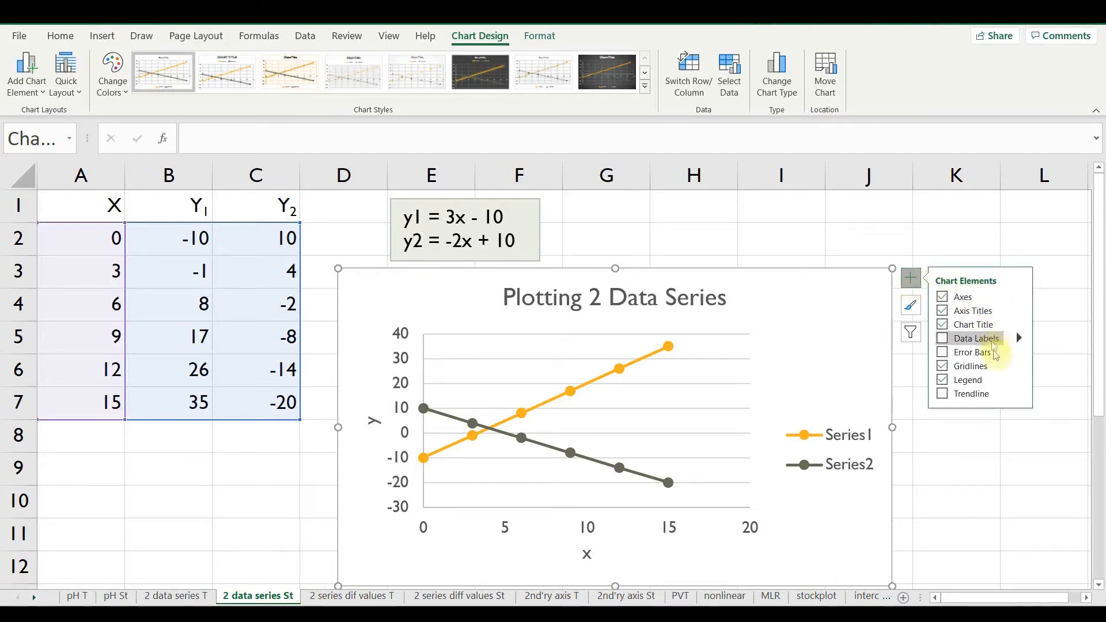
pyautogui.click(1020, 380)
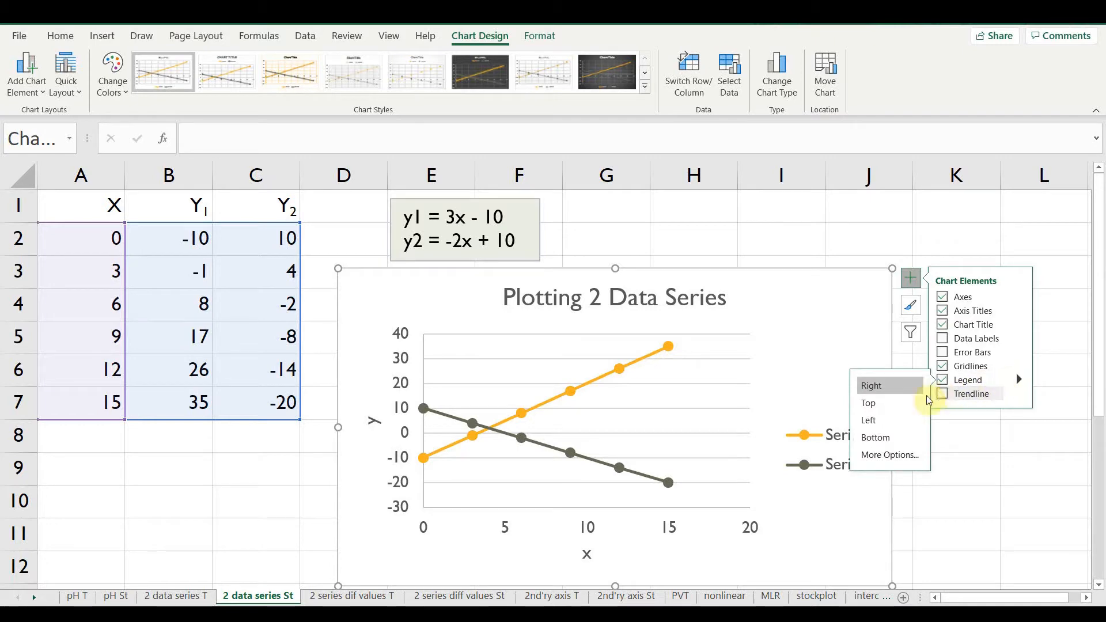
pyautogui.click(897, 407)
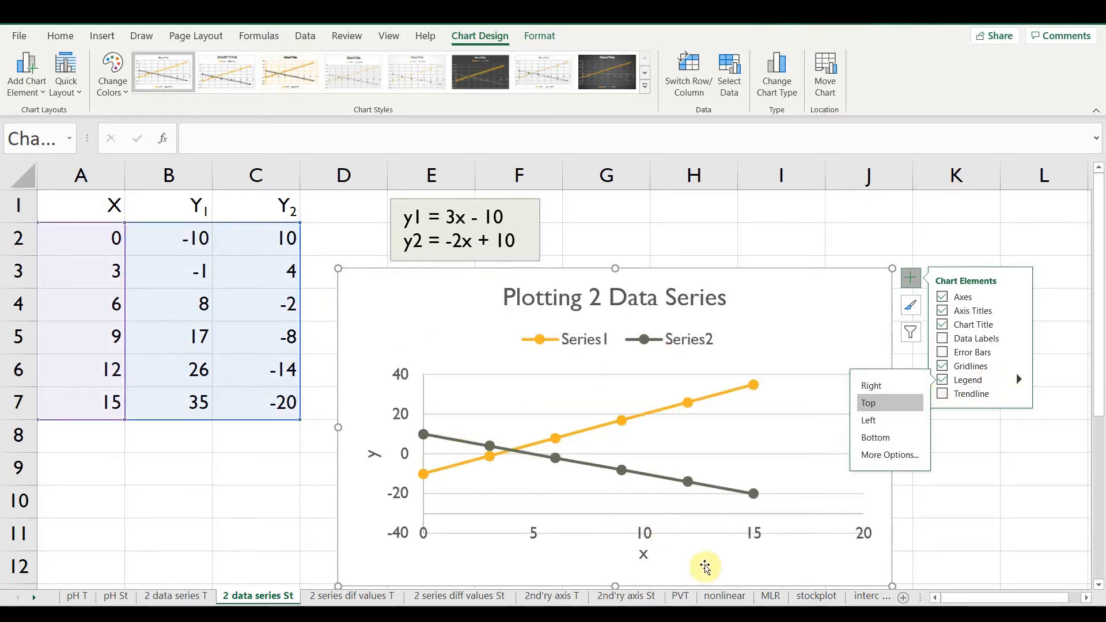
pyautogui.rightClick(756, 536)
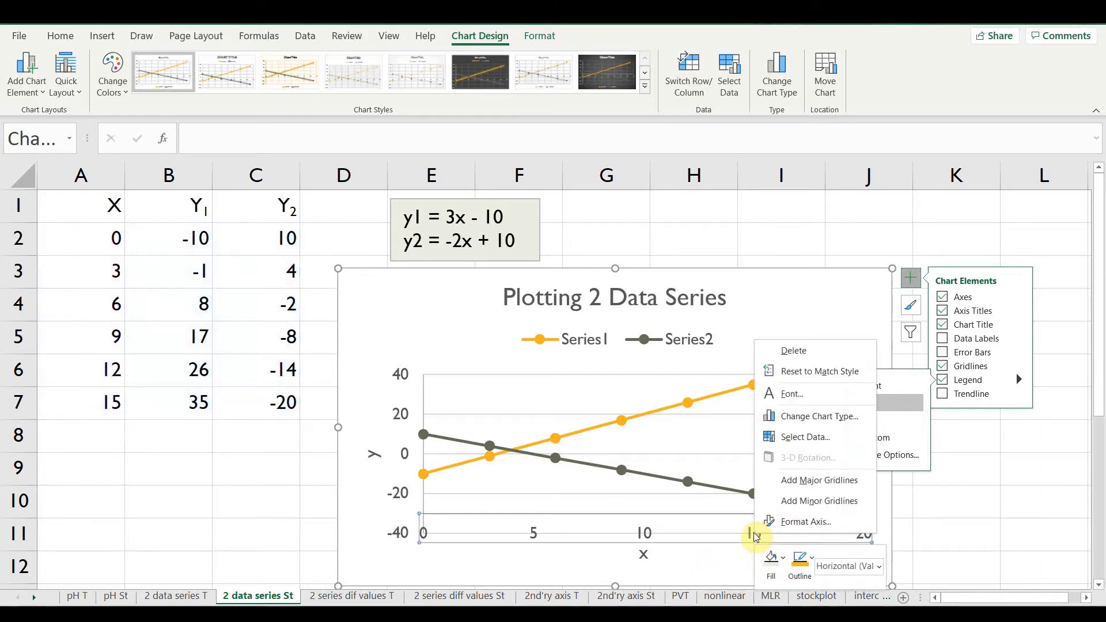
pyautogui.click(802, 480)
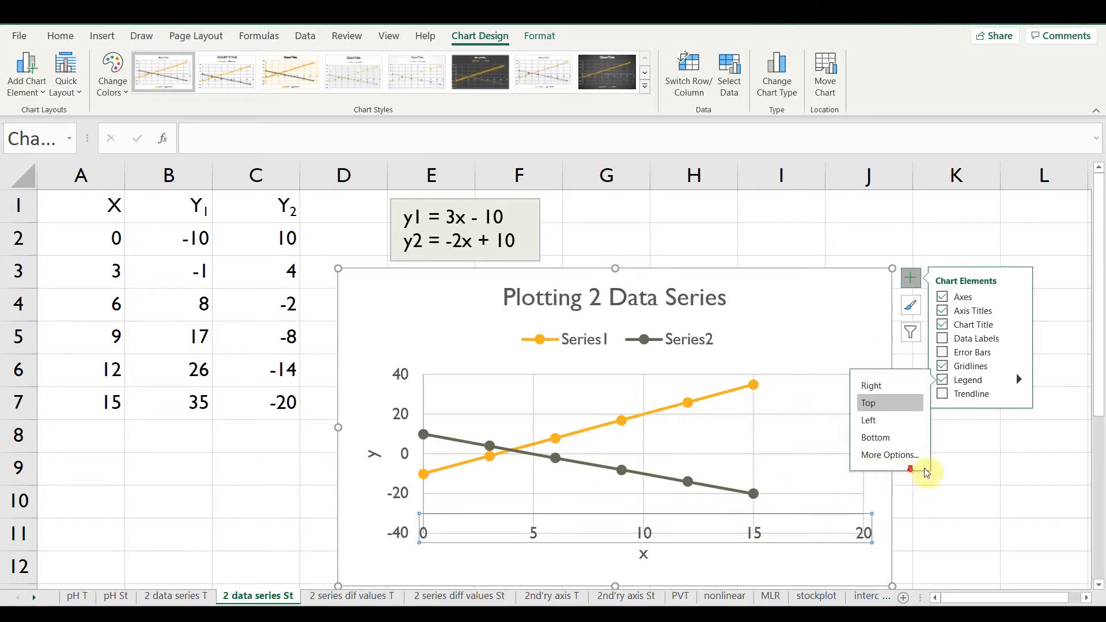
# Step: Enlarge the two-series chart slightly in width and height from its lower corner, down to about row 13
pyautogui.click(987, 470)
pyautogui.click(987, 470)
pyautogui.scroll(-2, 975, 471)
pyautogui.scroll(1, 933, 484)
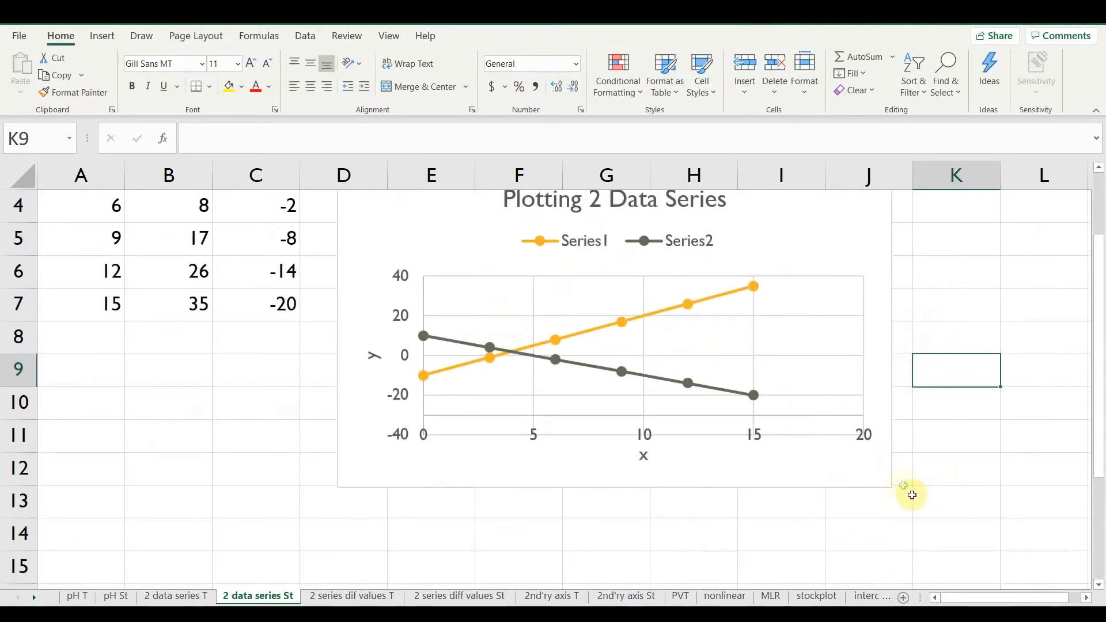
pyautogui.click(888, 475)
pyautogui.moveTo(893, 489); pyautogui.dragTo(908, 520)
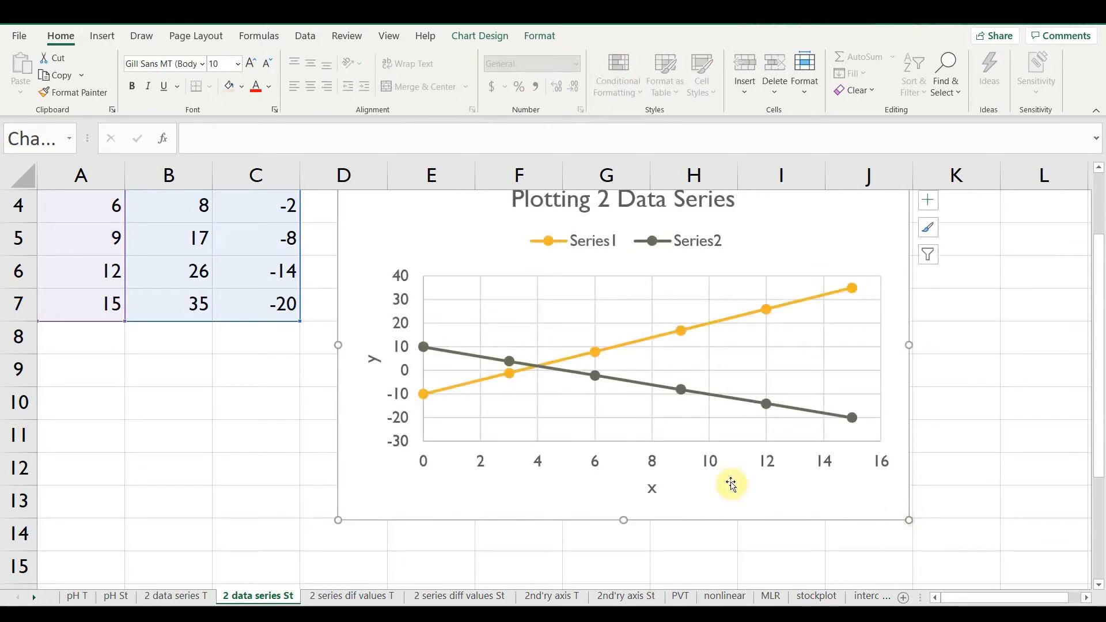
# Step: Add data labels to the Series1 points and include the X value alongside the Y value
pyautogui.rightClick(680, 332)
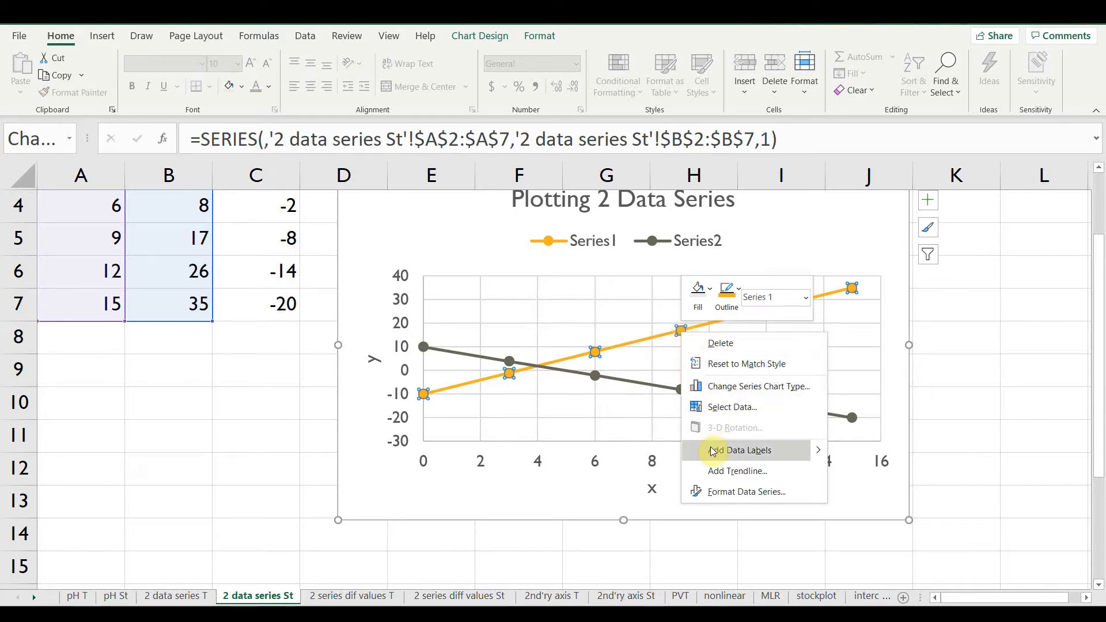
pyautogui.moveTo(820, 451)
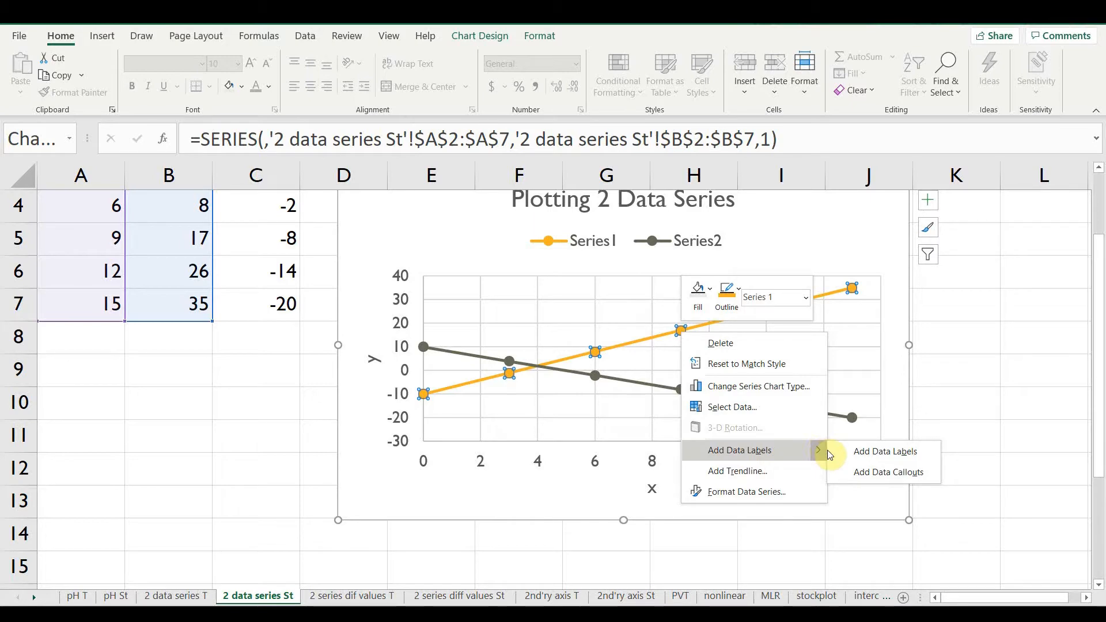
pyautogui.click(862, 455)
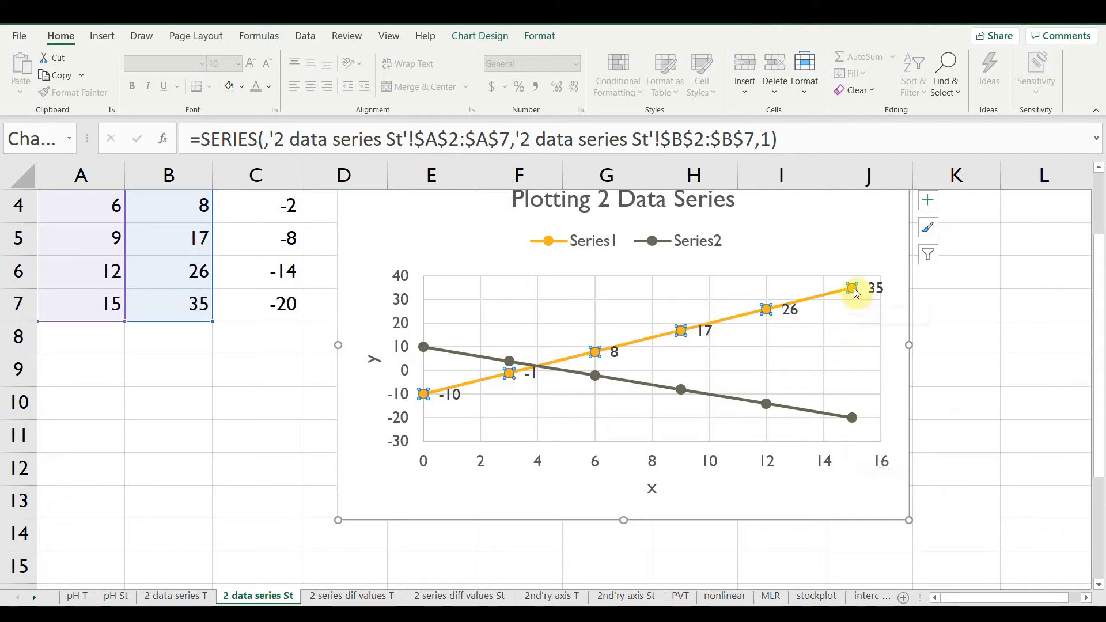
pyautogui.moveTo(855, 293)
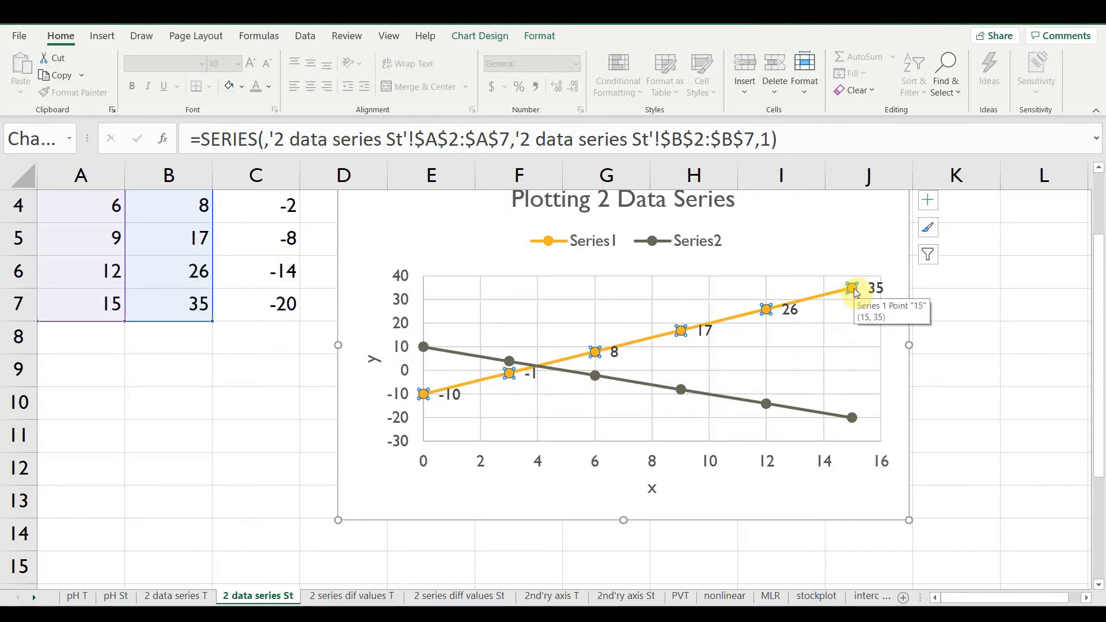
pyautogui.rightClick(856, 293)
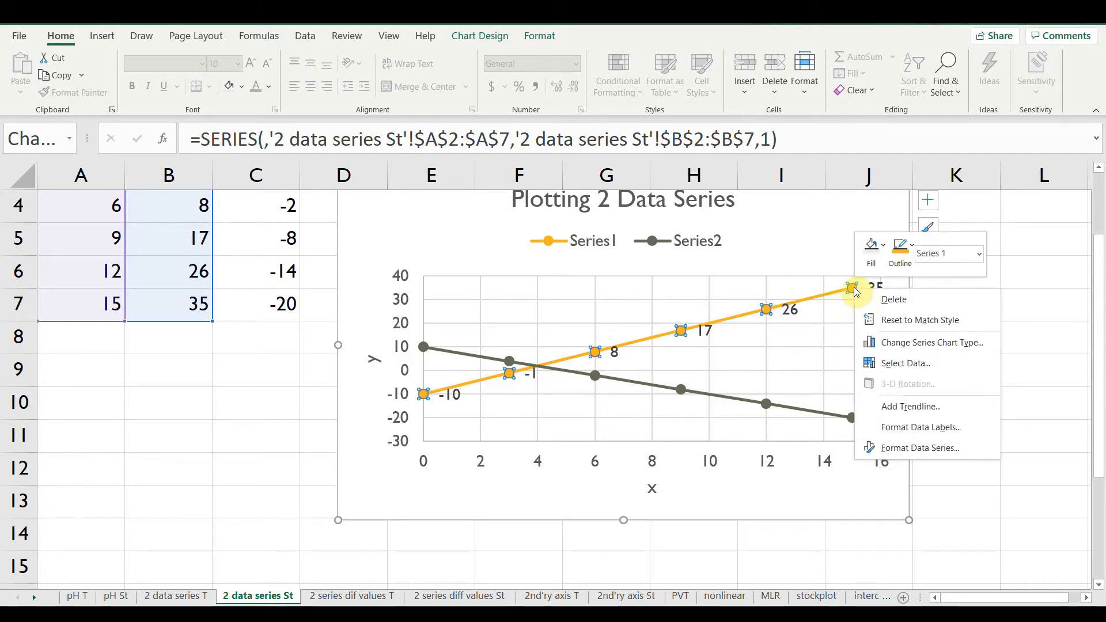
pyautogui.click(915, 426)
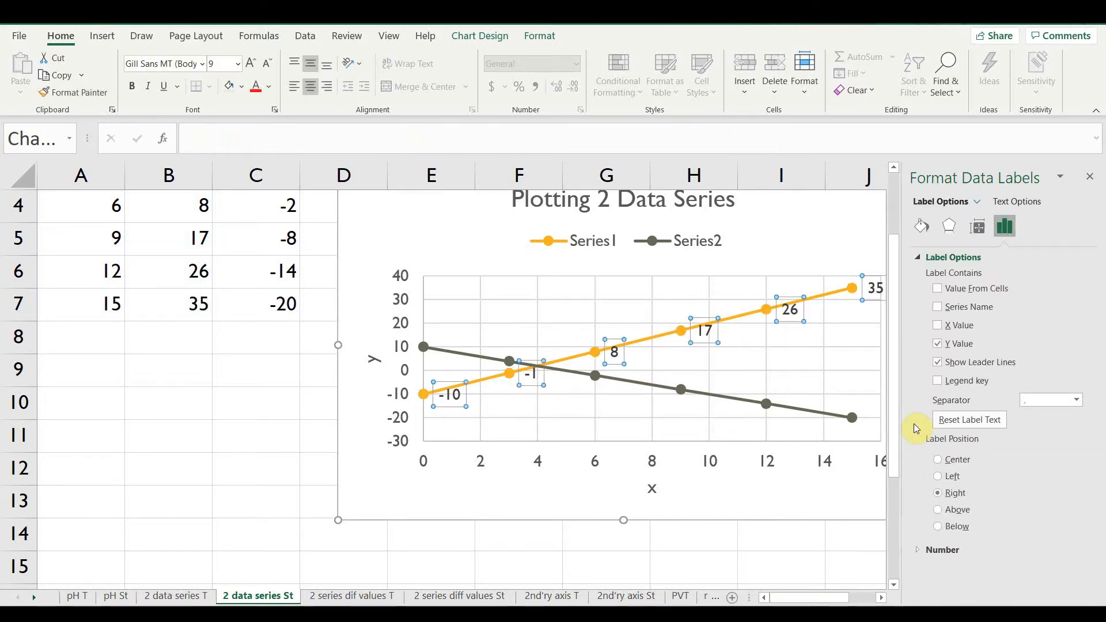
pyautogui.click(938, 326)
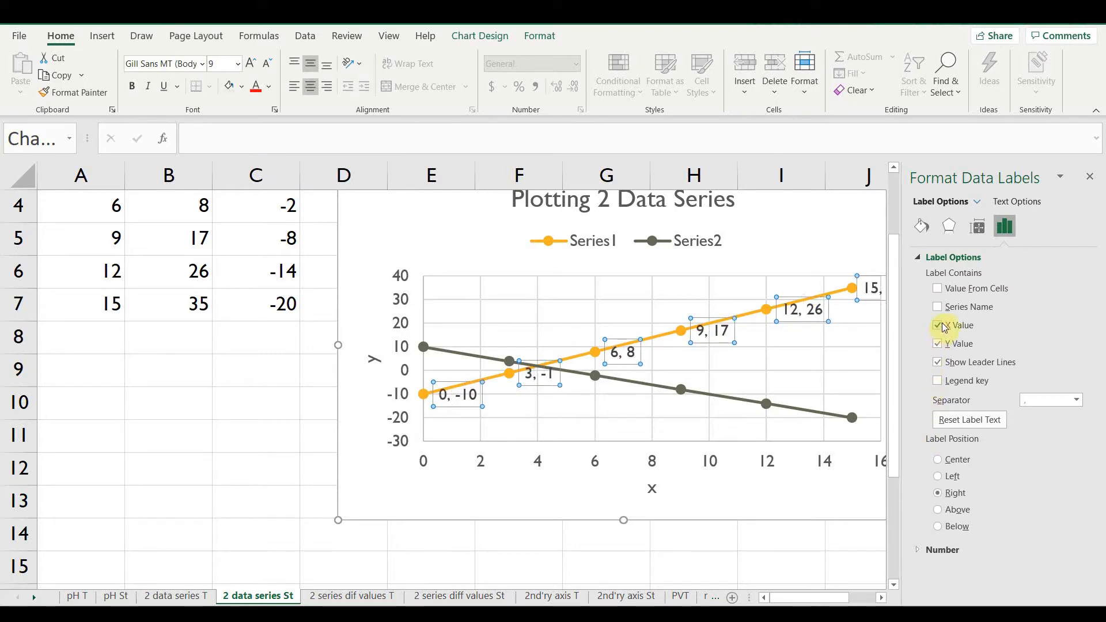
pyautogui.click(1088, 177)
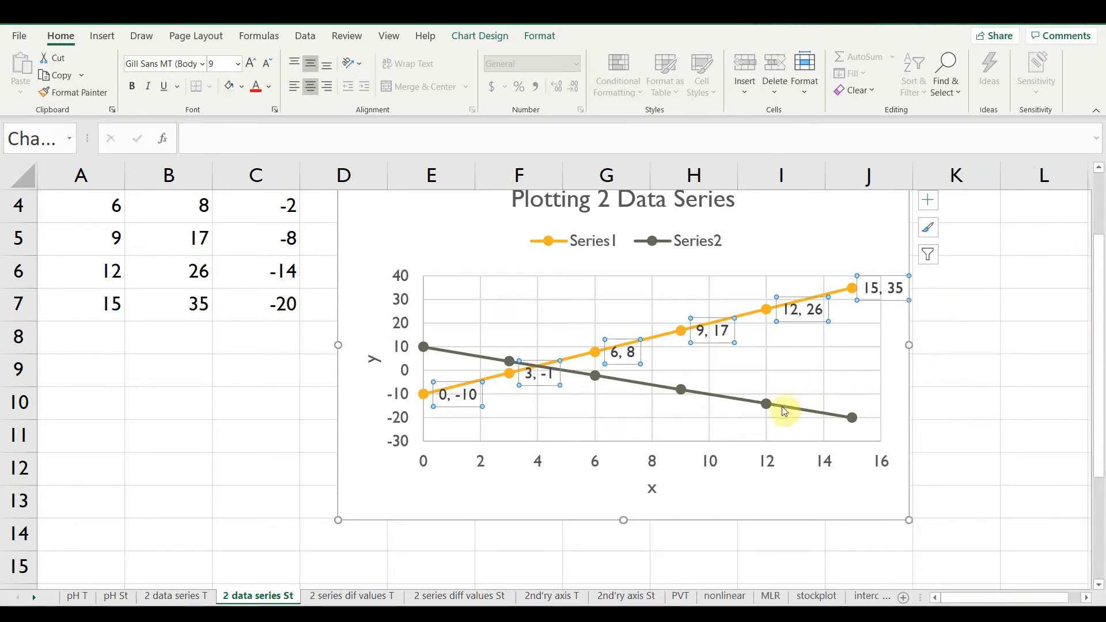
# Step: Add data labels to the Series2 points showing both the X value and the Y value
pyautogui.rightClick(765, 404)
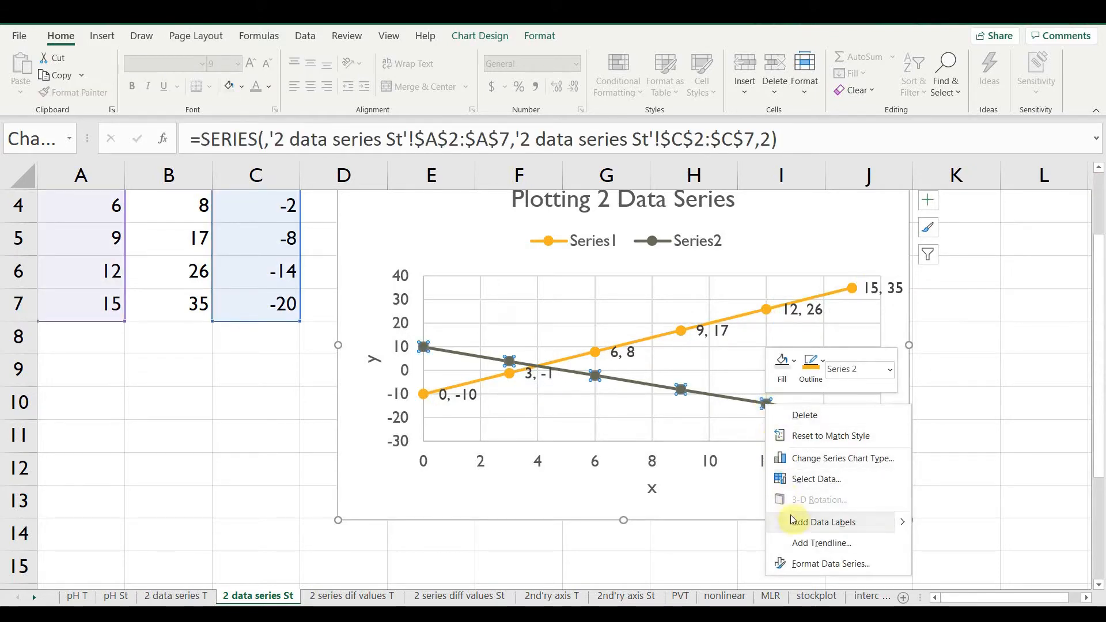
pyautogui.moveTo(901, 521)
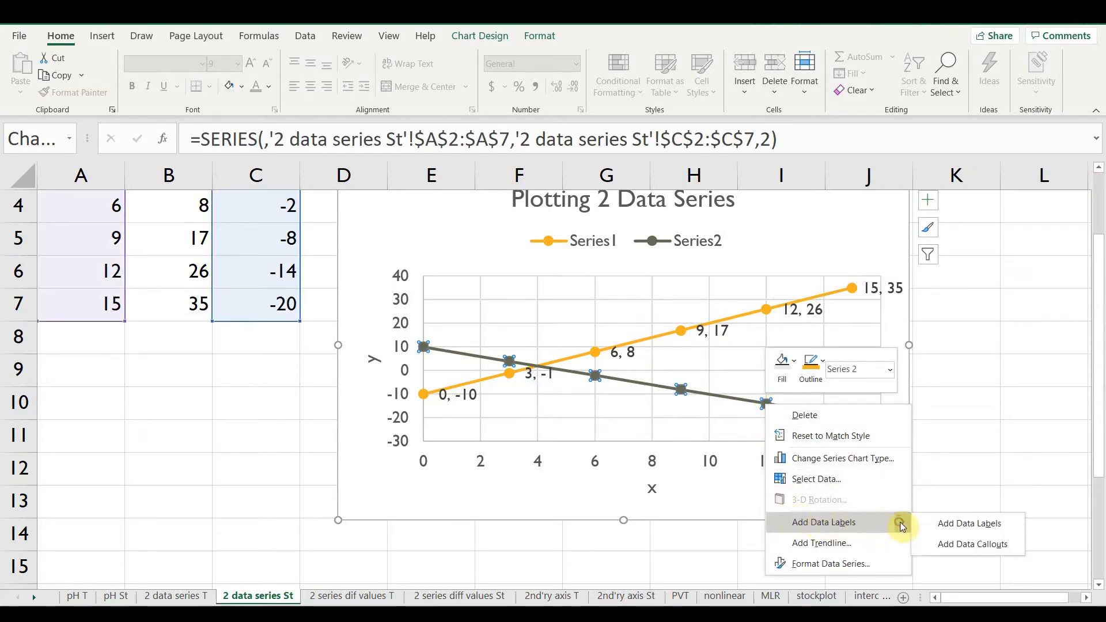
pyautogui.click(936, 522)
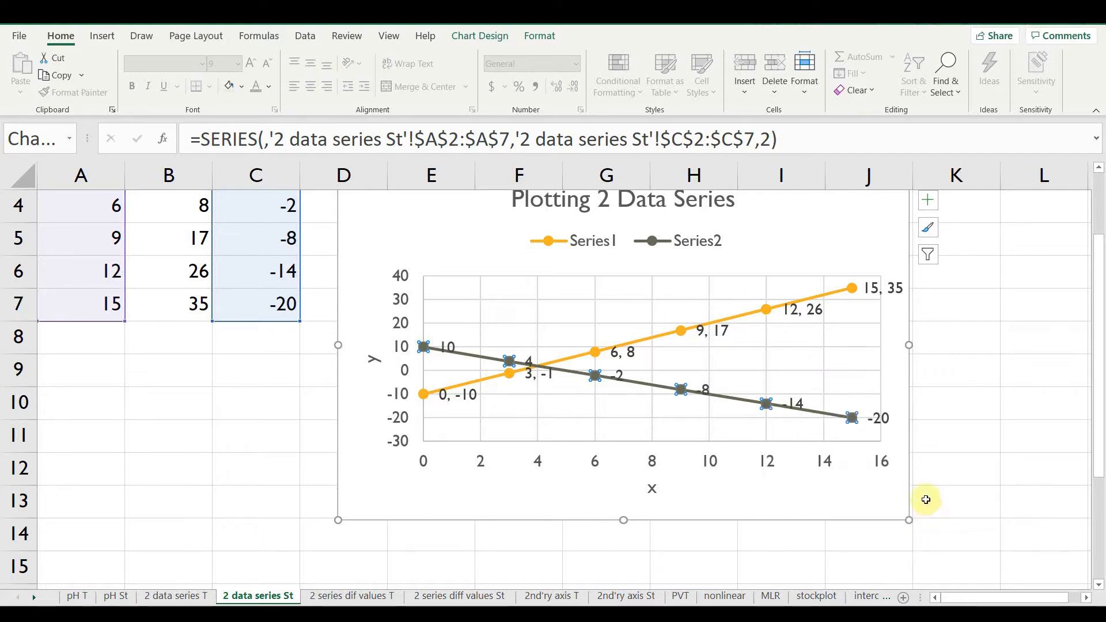
pyautogui.rightClick(853, 422)
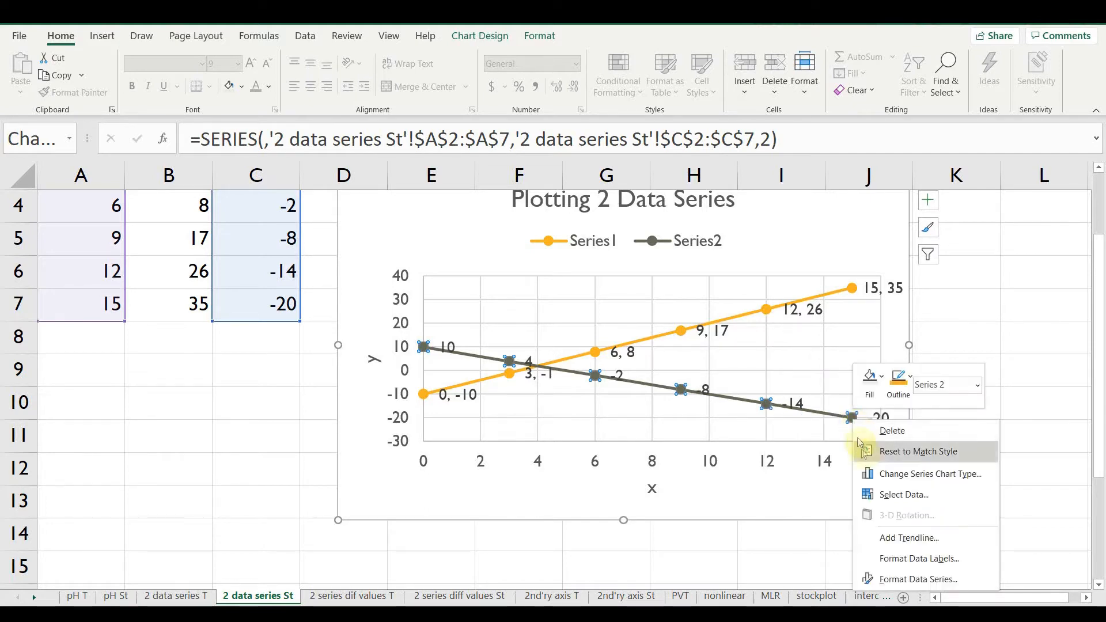
pyautogui.click(900, 557)
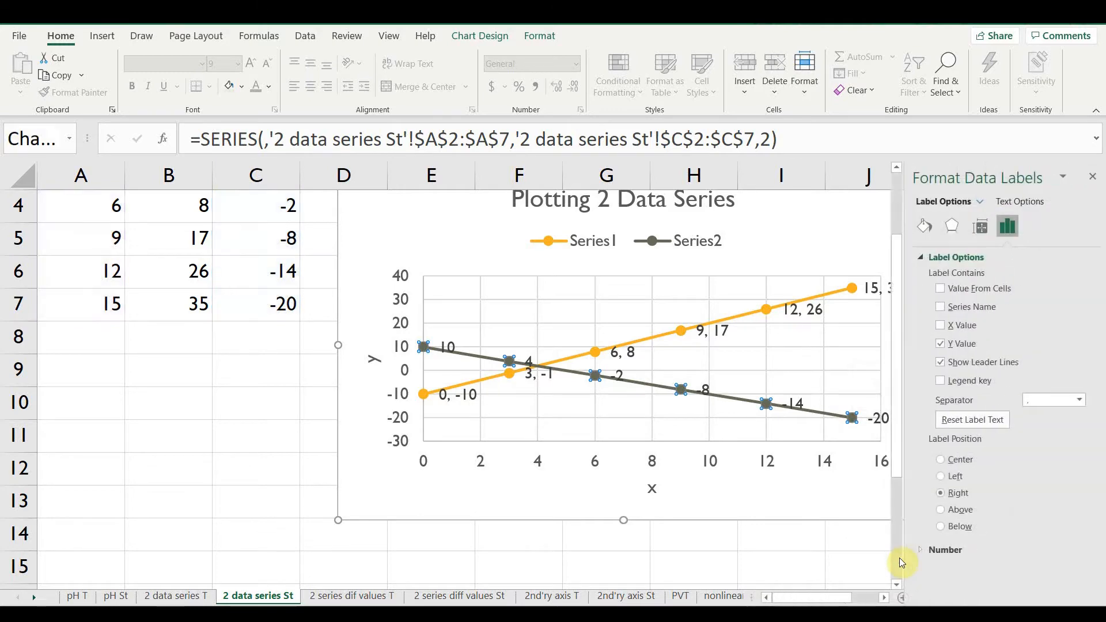
pyautogui.click(936, 325)
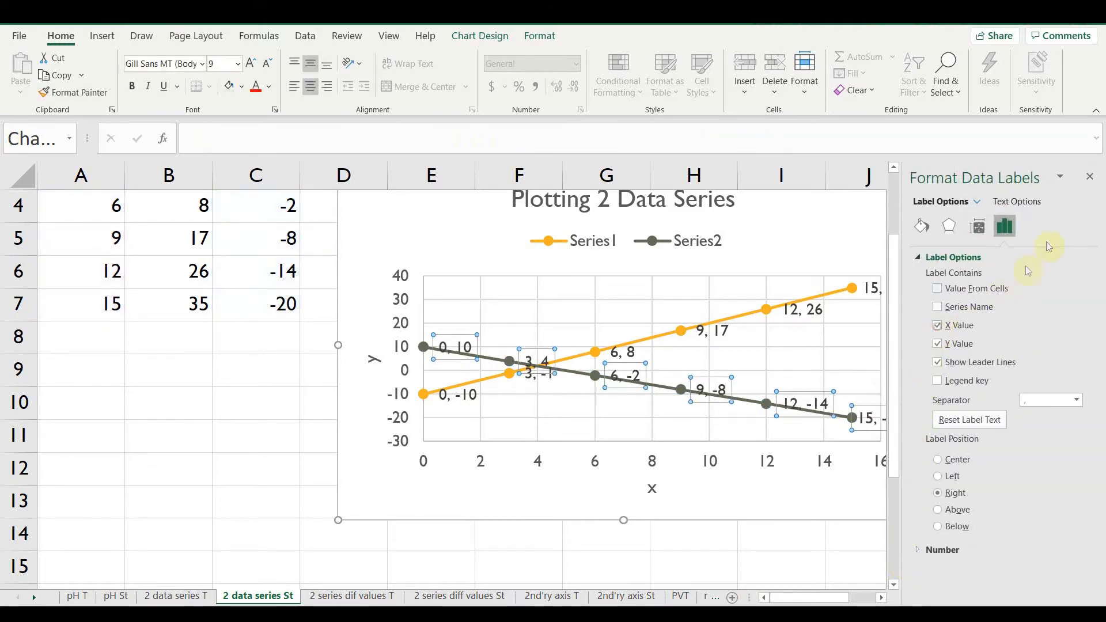
pyautogui.click(1089, 176)
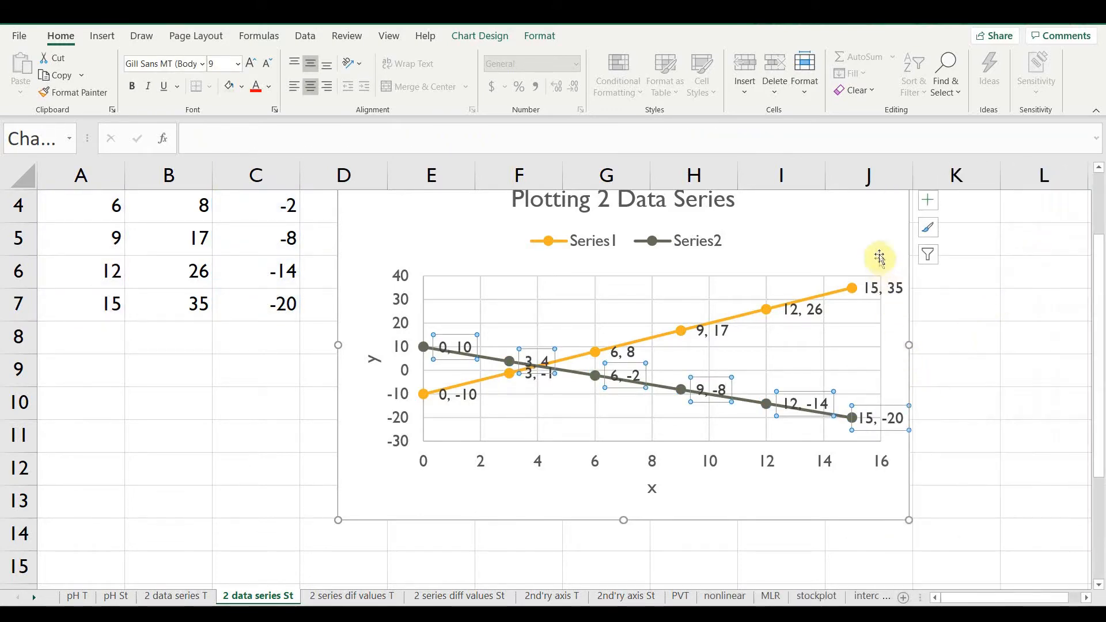
# Step: Move the Series2 labels "12, -14", "9, -8" and "6, -2" below their line so they no longer overlap it
pyautogui.click(873, 253)
pyautogui.click(801, 402)
pyautogui.click(801, 406)
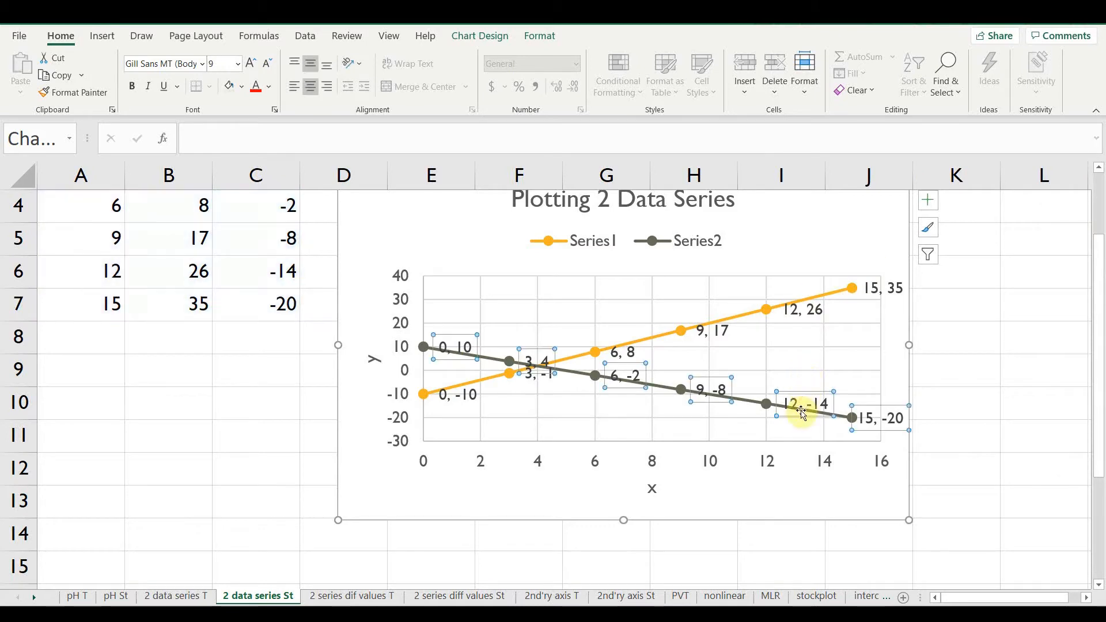
pyautogui.moveTo(801, 408); pyautogui.dragTo(795, 439)
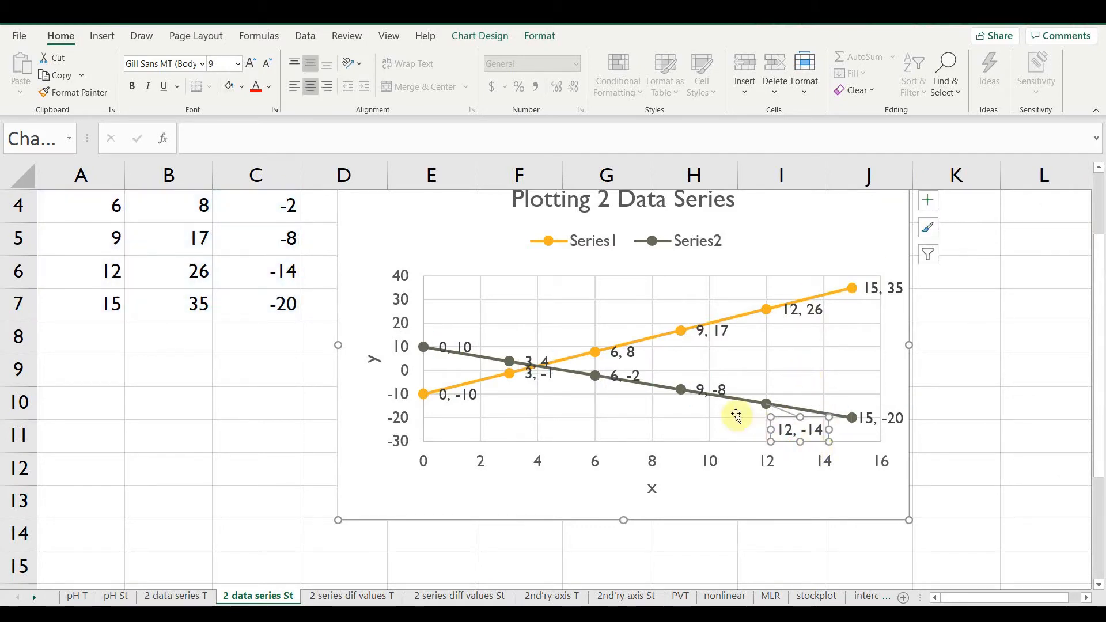
pyautogui.click(710, 392)
pyautogui.moveTo(702, 402); pyautogui.dragTo(701, 425)
pyautogui.click(627, 377)
pyautogui.moveTo(626, 380); pyautogui.dragTo(623, 420)
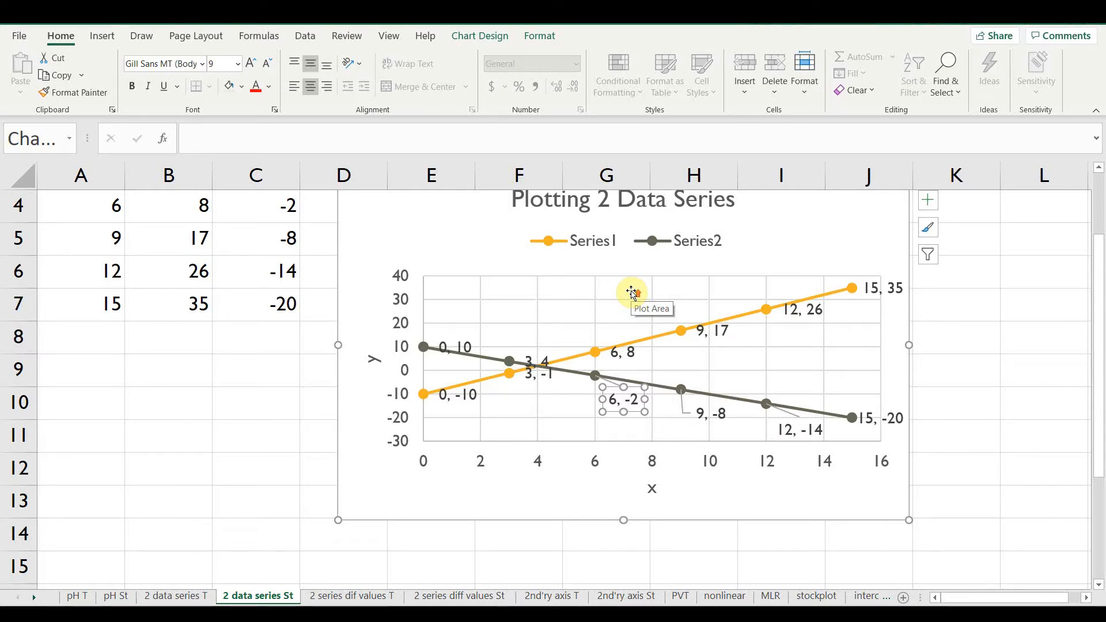
pyautogui.scroll(1, 631, 292)
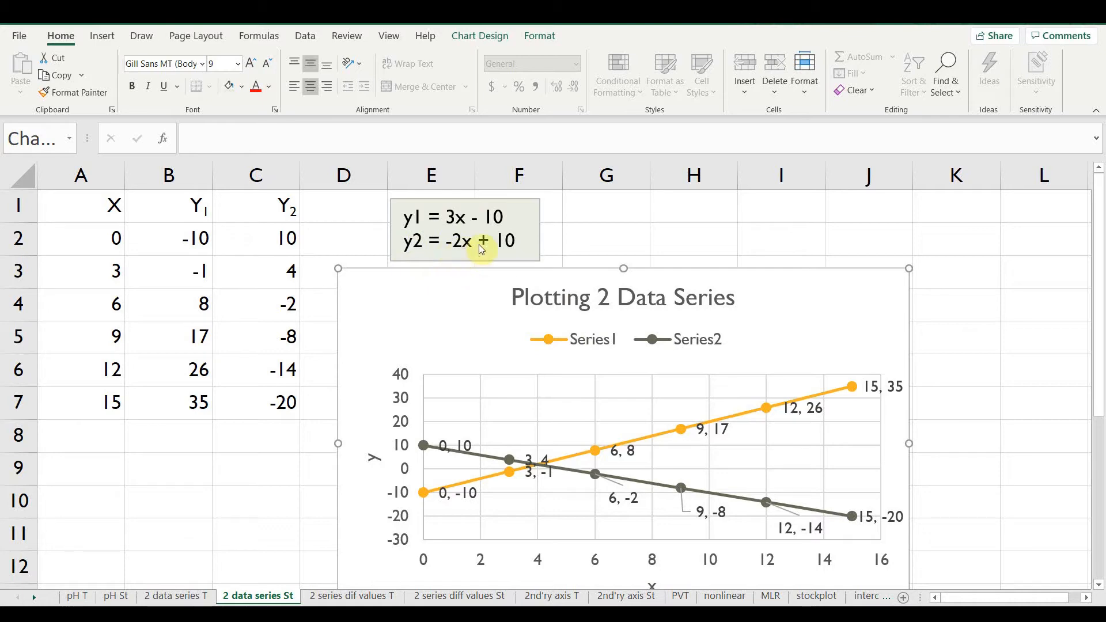
pyautogui.click(817, 278)
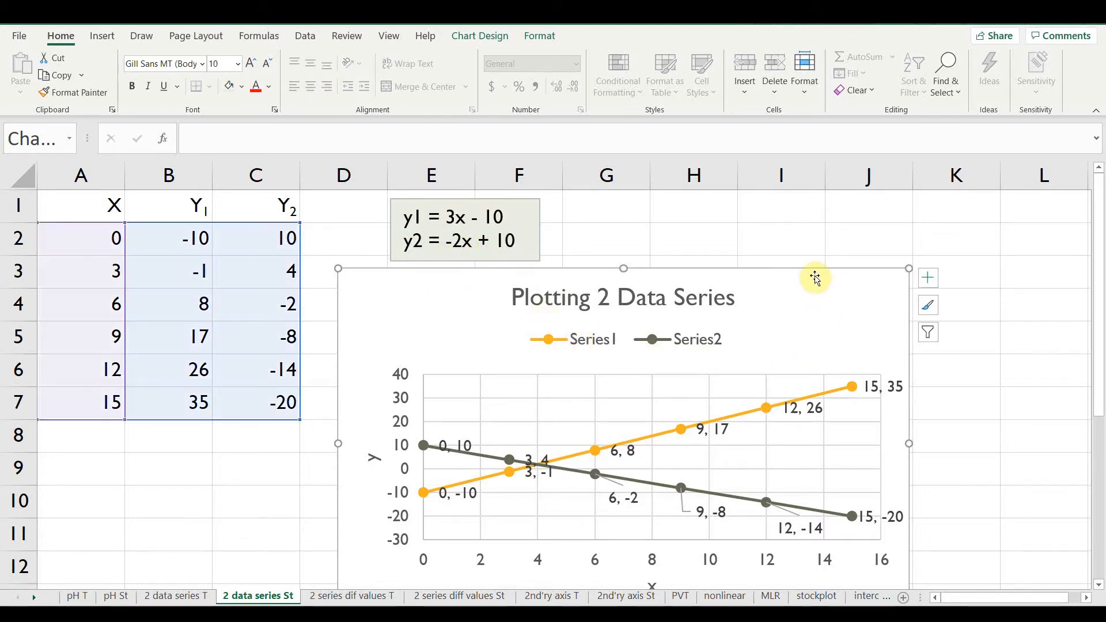
# Step: Rename the chart's Series1 as "y1 = 3x - 10" in the chart's data source
pyautogui.click(483, 36)
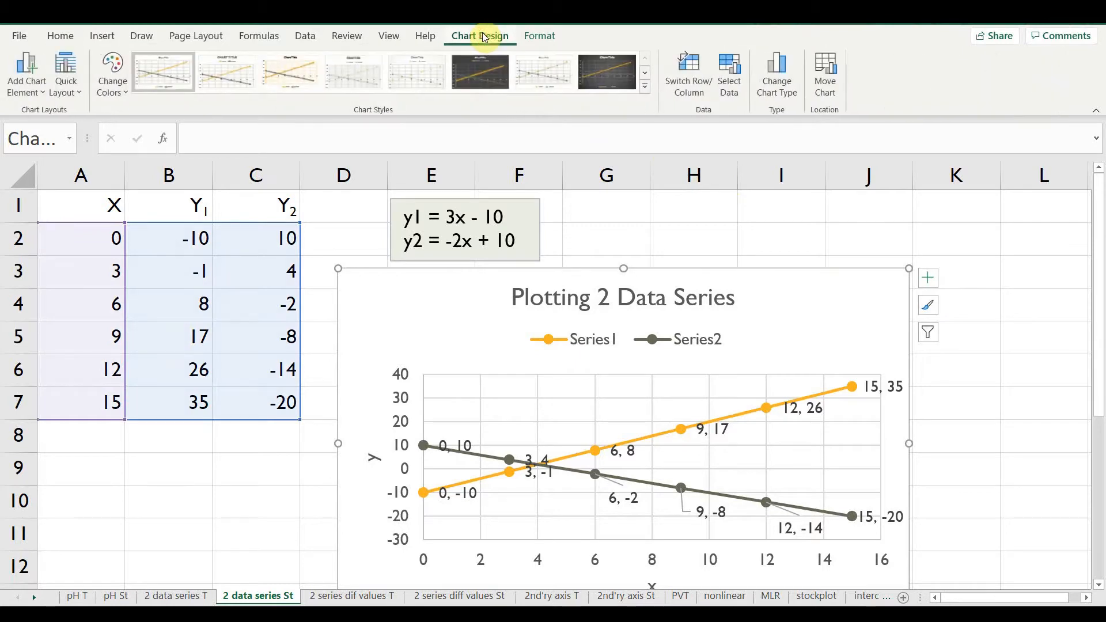
pyautogui.click(728, 95)
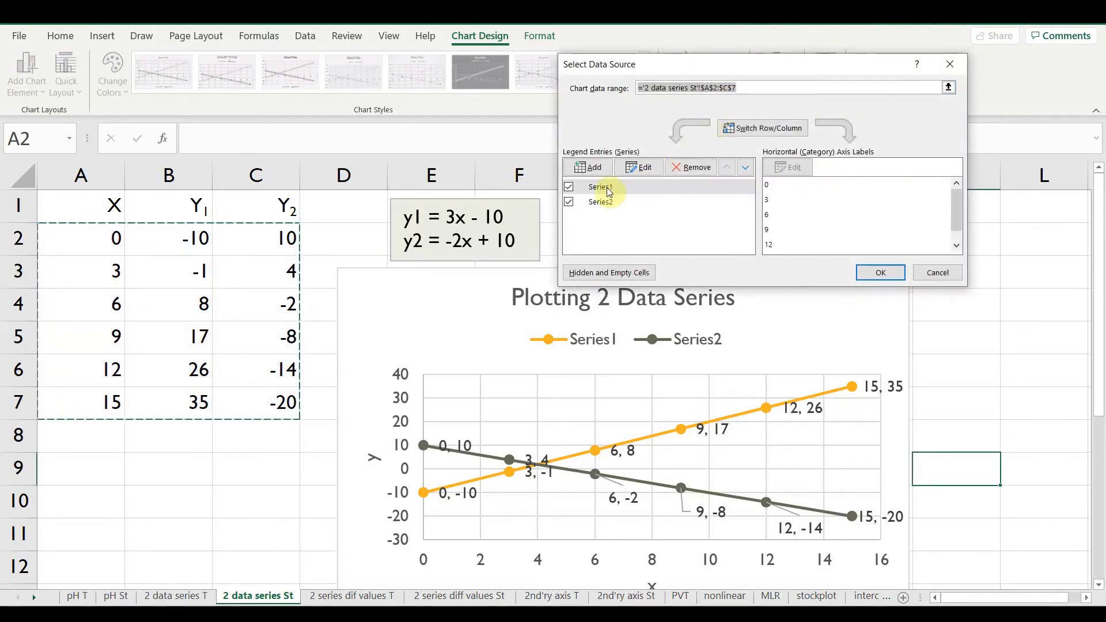
pyautogui.click(608, 192)
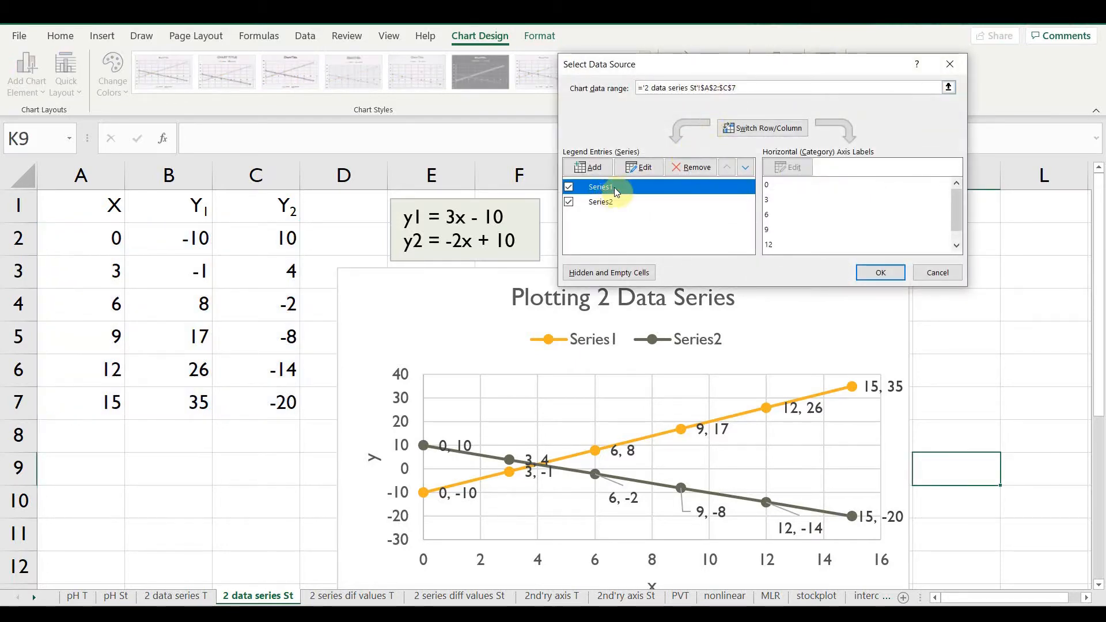
pyautogui.click(640, 168)
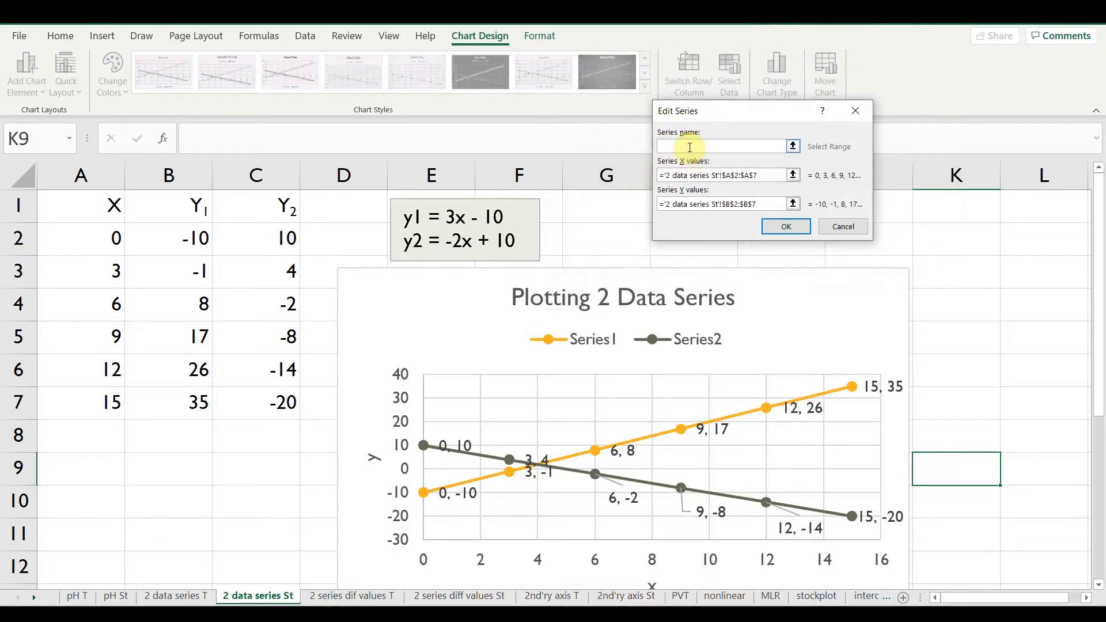
pyautogui.write('y1 = 3x - 10')
pyautogui.click(779, 226)
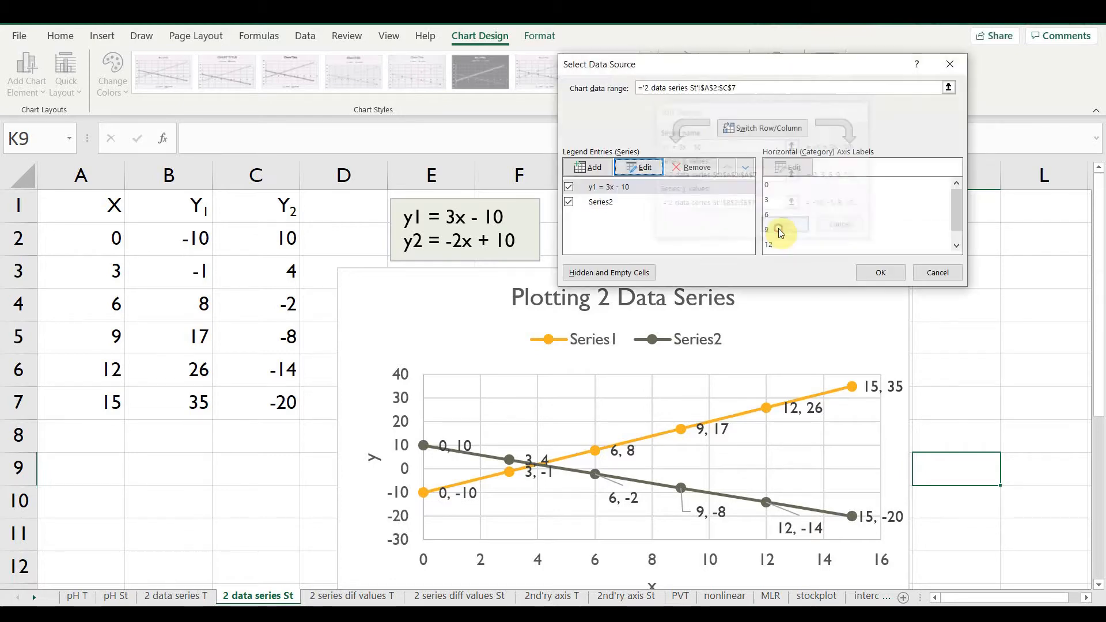
# Step: Rename Series2 as "y2 = -2x + 10" and apply the data source changes to the chart
pyautogui.click(609, 206)
pyautogui.click(639, 167)
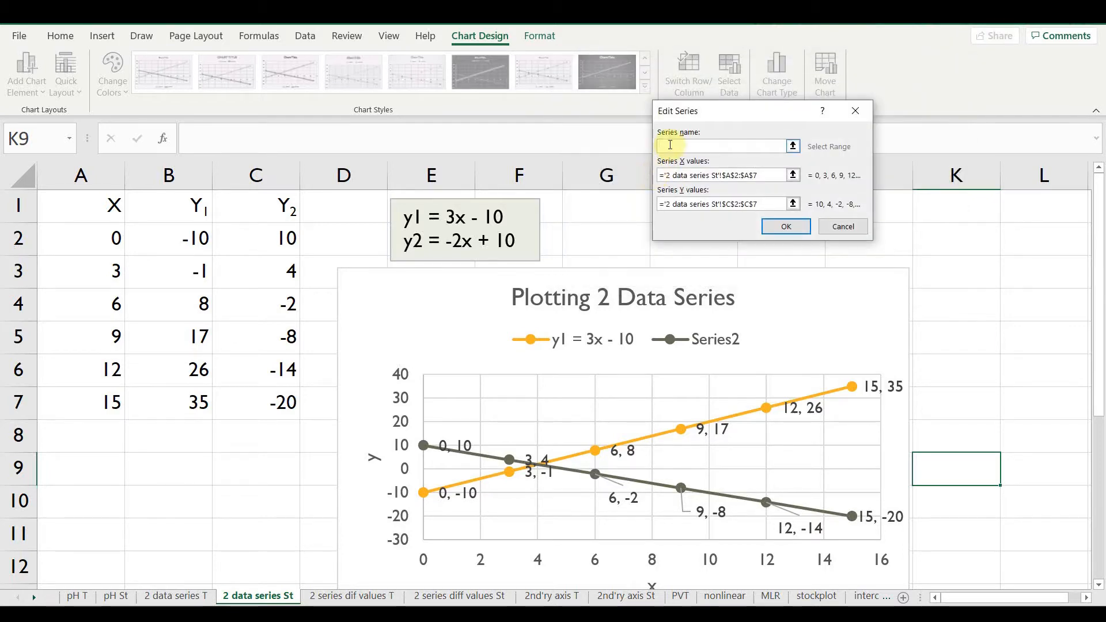
pyautogui.write('y2 = -2x + 10')
pyautogui.click(786, 227)
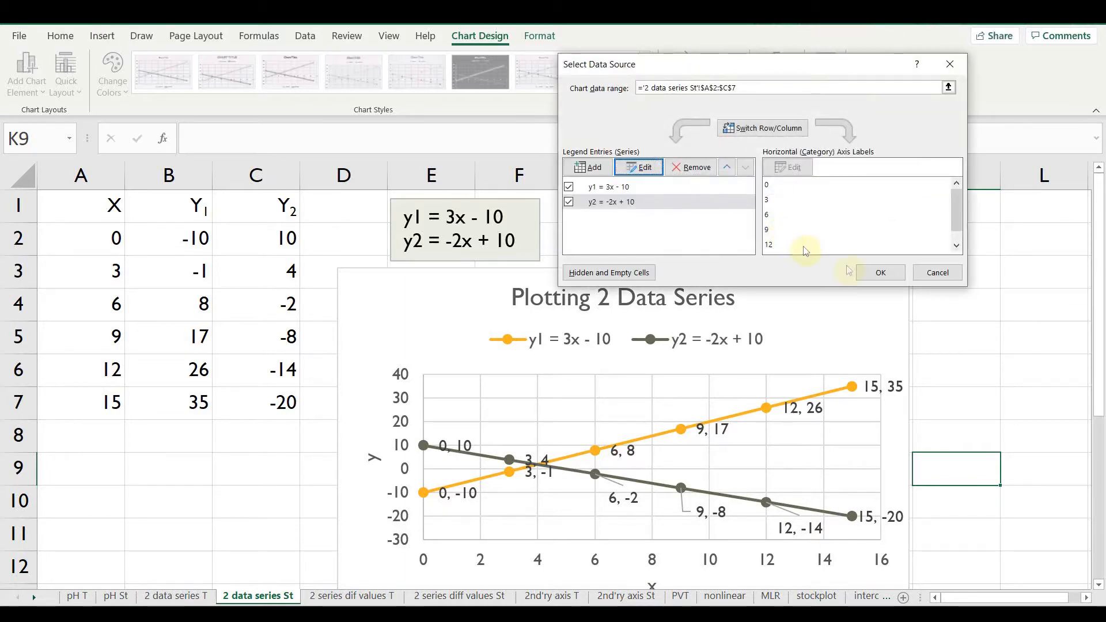
pyautogui.click(880, 273)
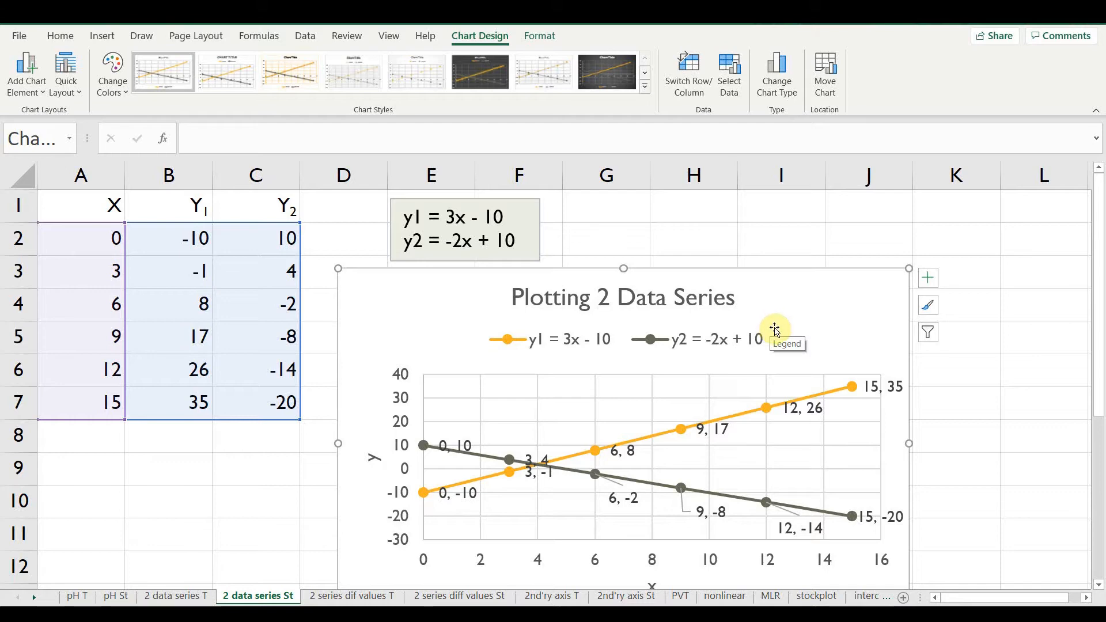
# Step: Extend the X series to 18 in A8 and fill the Y1 formula down from B7 to B8
pyautogui.click(84, 407)
pyautogui.moveTo(77, 337); pyautogui.dragTo(125, 438)
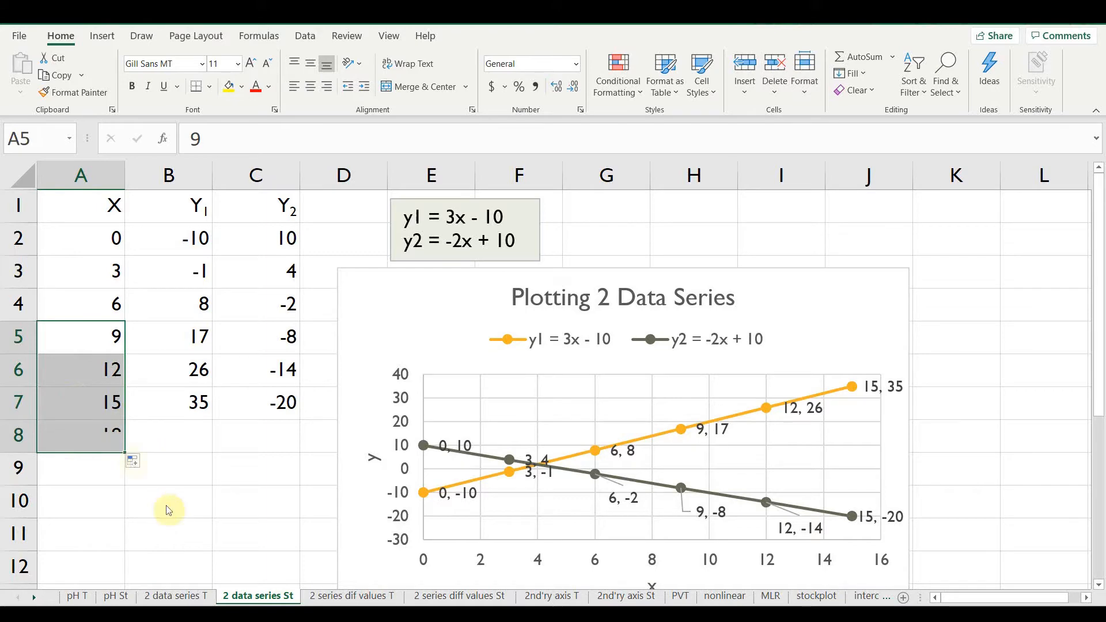
pyautogui.click(189, 404)
pyautogui.moveTo(212, 420); pyautogui.dragTo(213, 444)
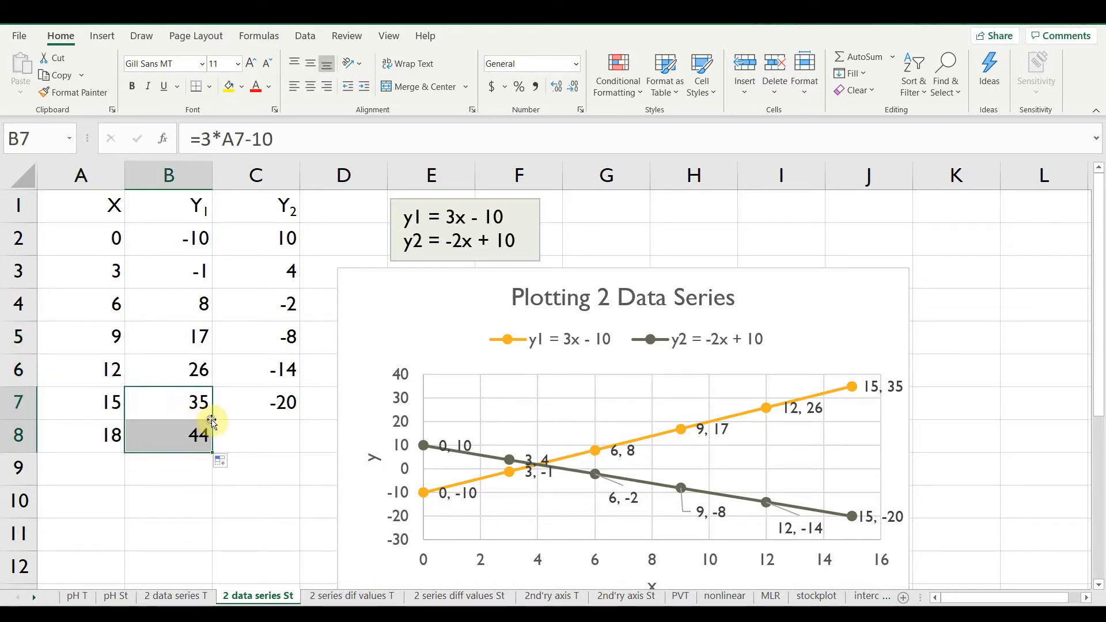
# Step: Copy A8:B8 and paste it into the chart as new points, with Y values in columns and X values in the first column
pyautogui.moveTo(103, 436); pyautogui.dragTo(133, 443)
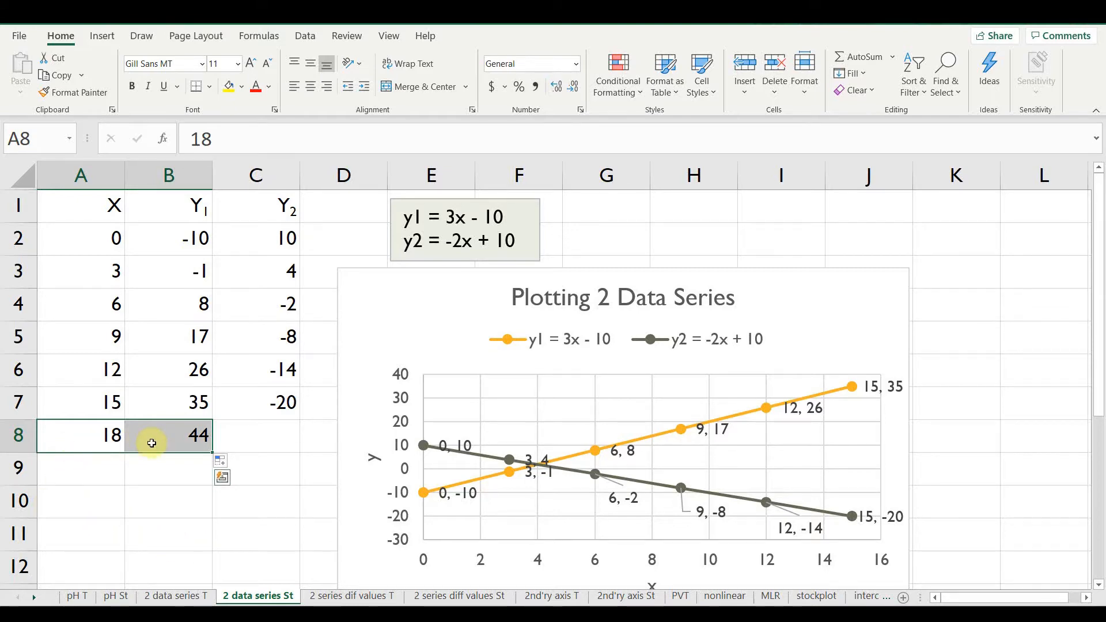
pyautogui.hotkey('ctrl', 'c')
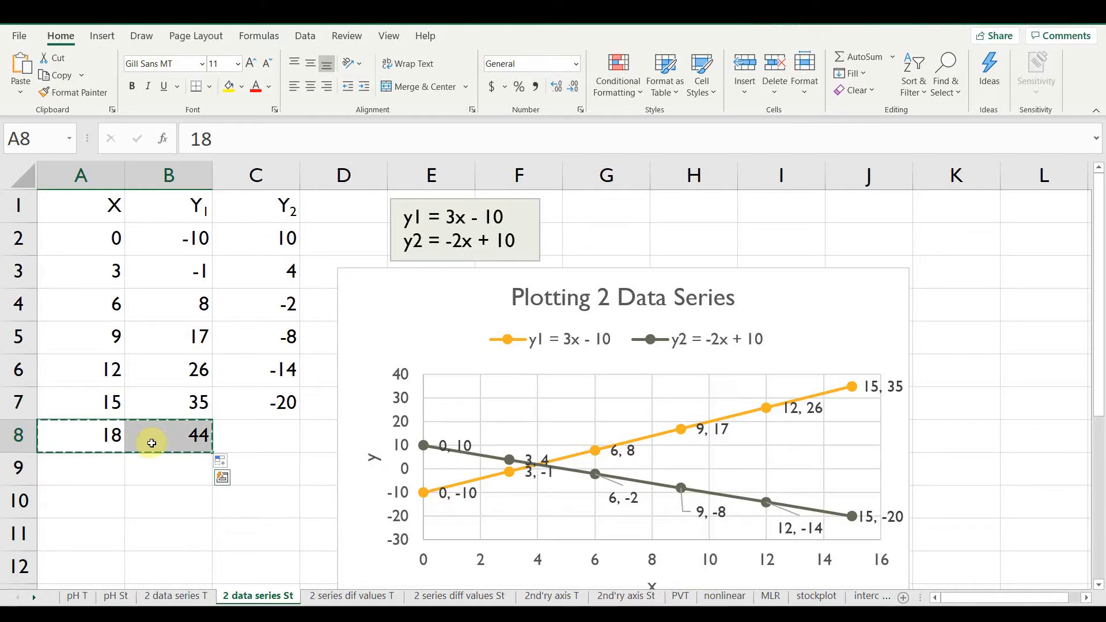
pyautogui.click(390, 292)
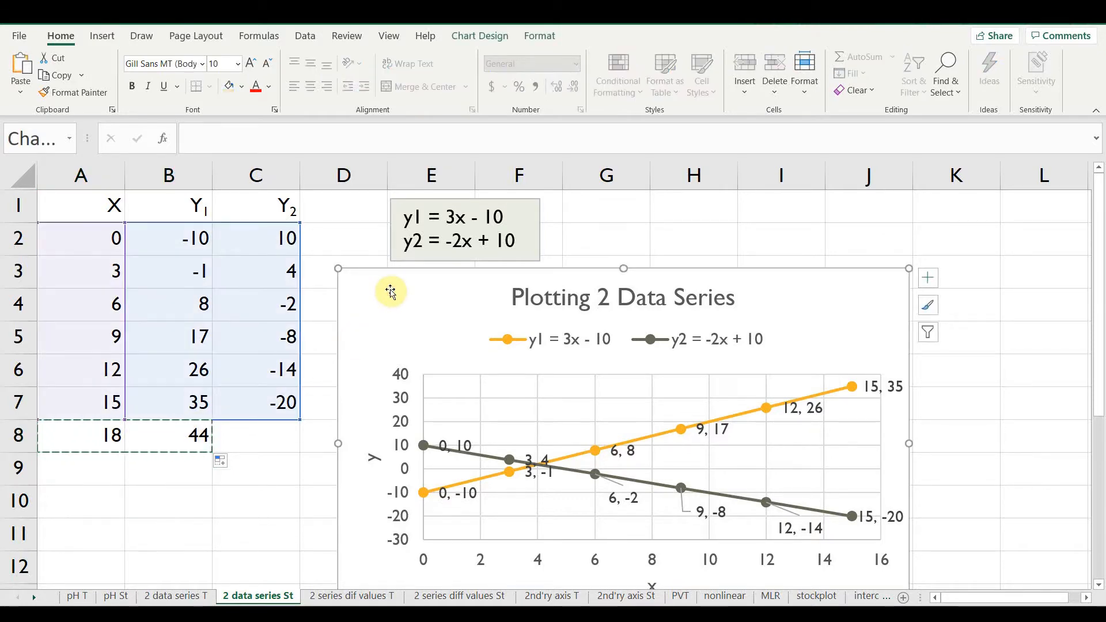
pyautogui.click(25, 95)
pyautogui.click(44, 160)
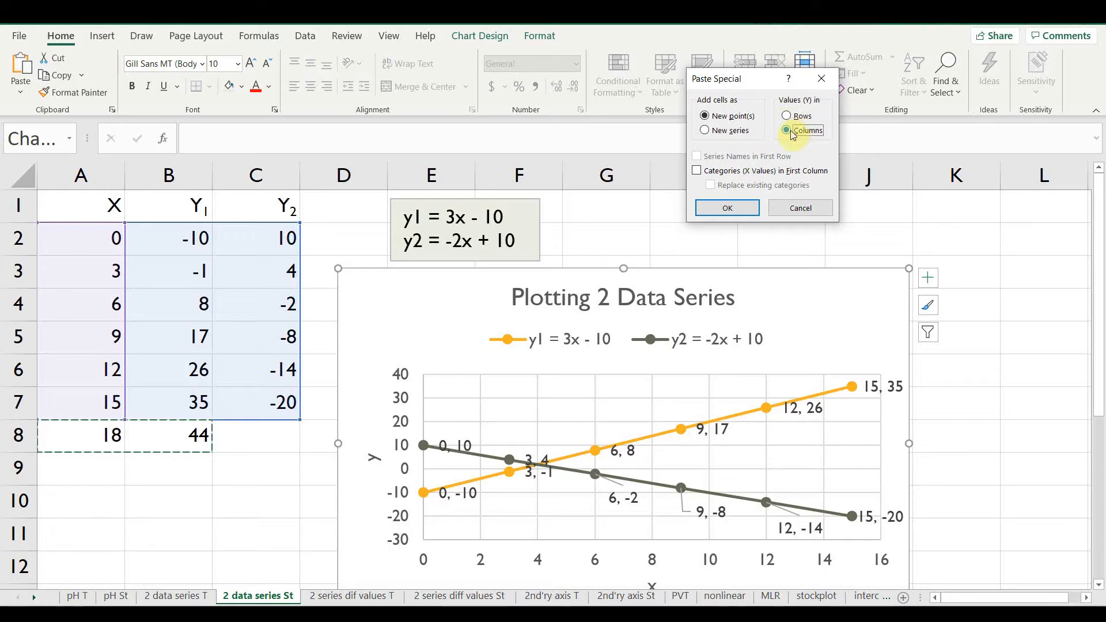
pyautogui.click(697, 172)
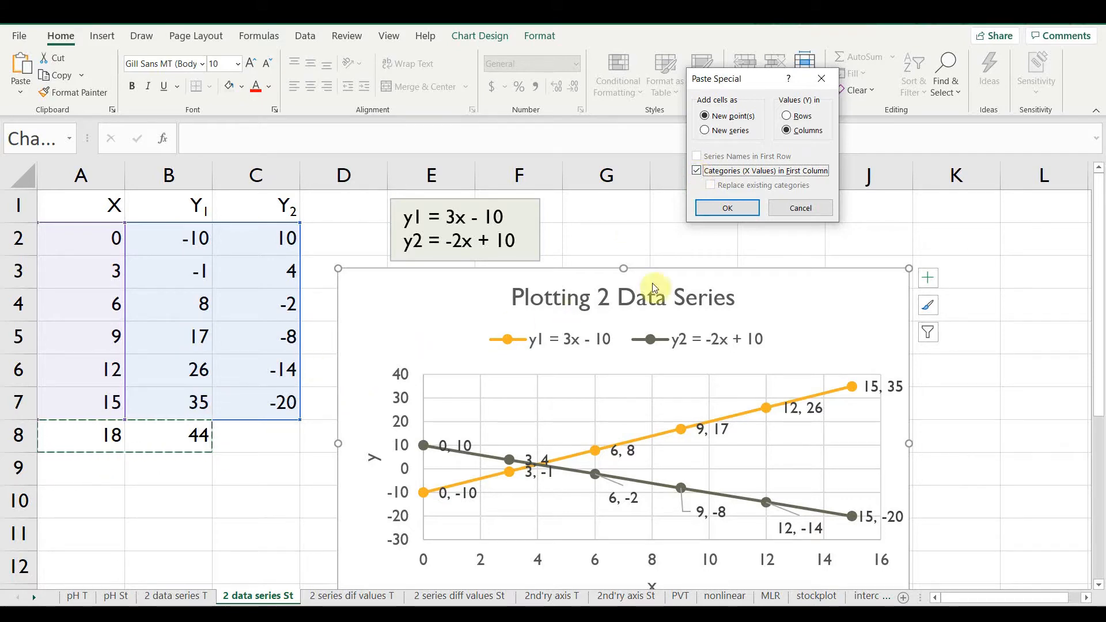
pyautogui.click(725, 208)
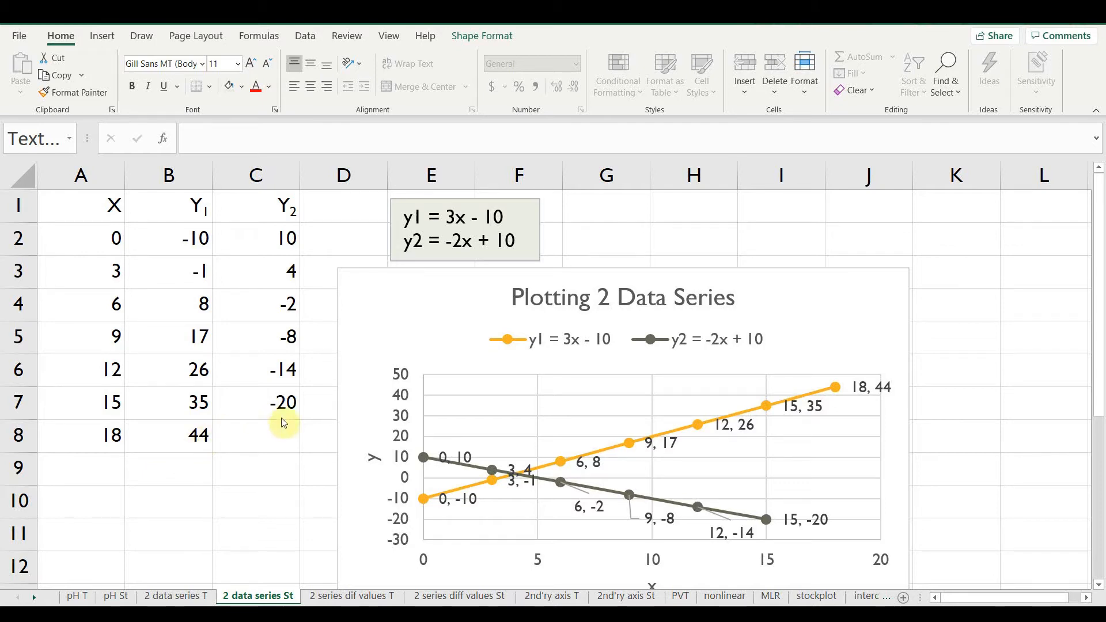
# Step: On the "2 series diff values St" sheet, plot A2:B7 as a straight-line scatter chart with markers, using a layout with axis titles and legend
pyautogui.click(441, 597)
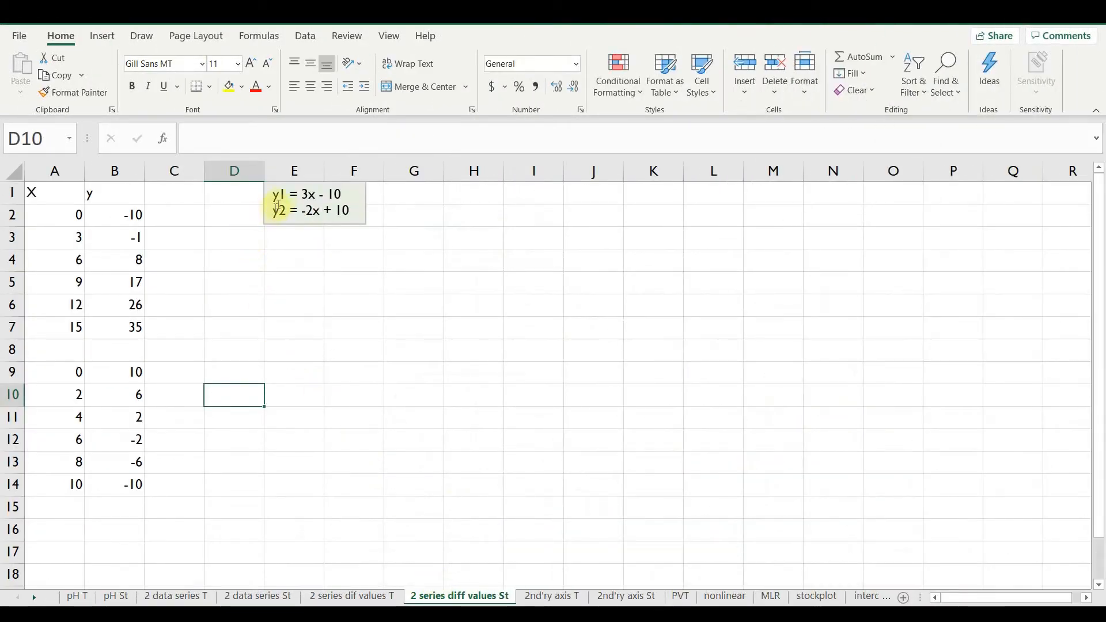
pyautogui.click(111, 214)
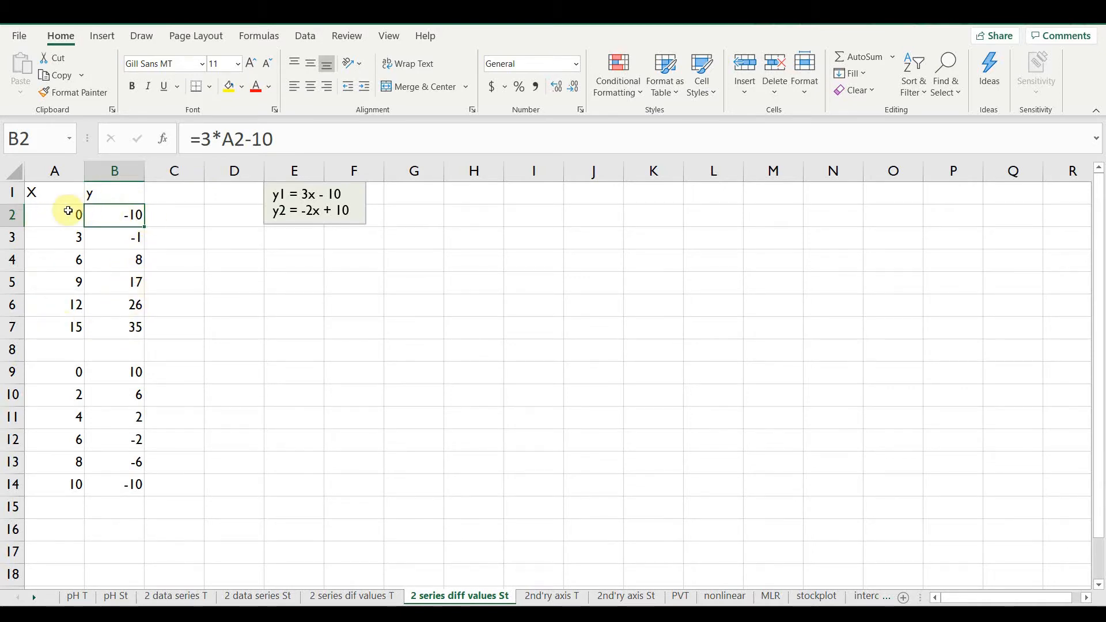
pyautogui.click(110, 378)
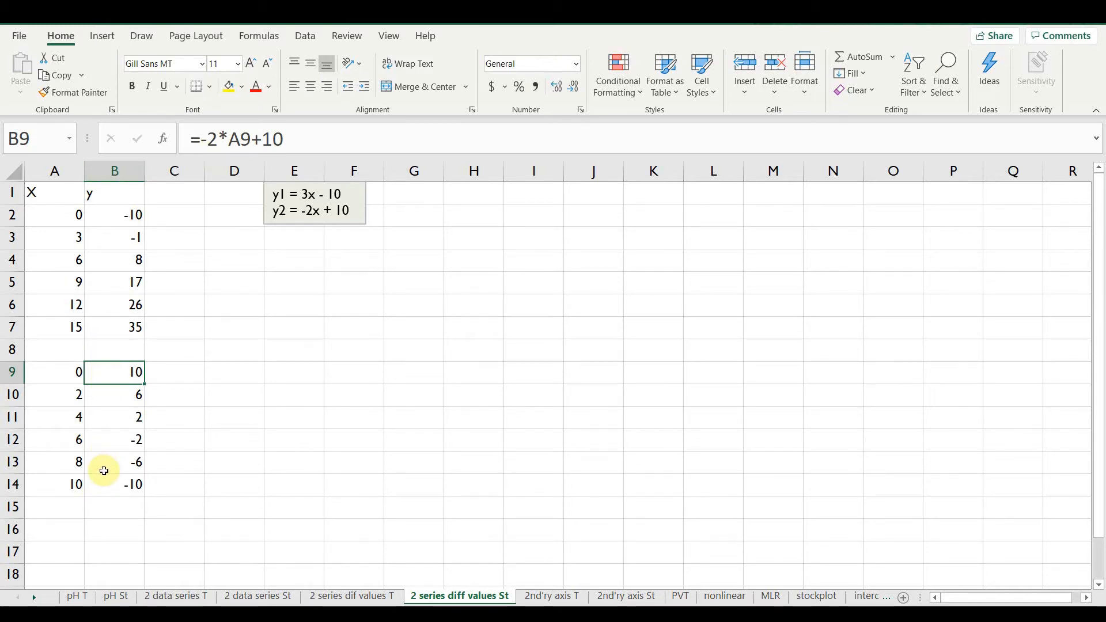
pyautogui.moveTo(62, 217); pyautogui.dragTo(98, 328)
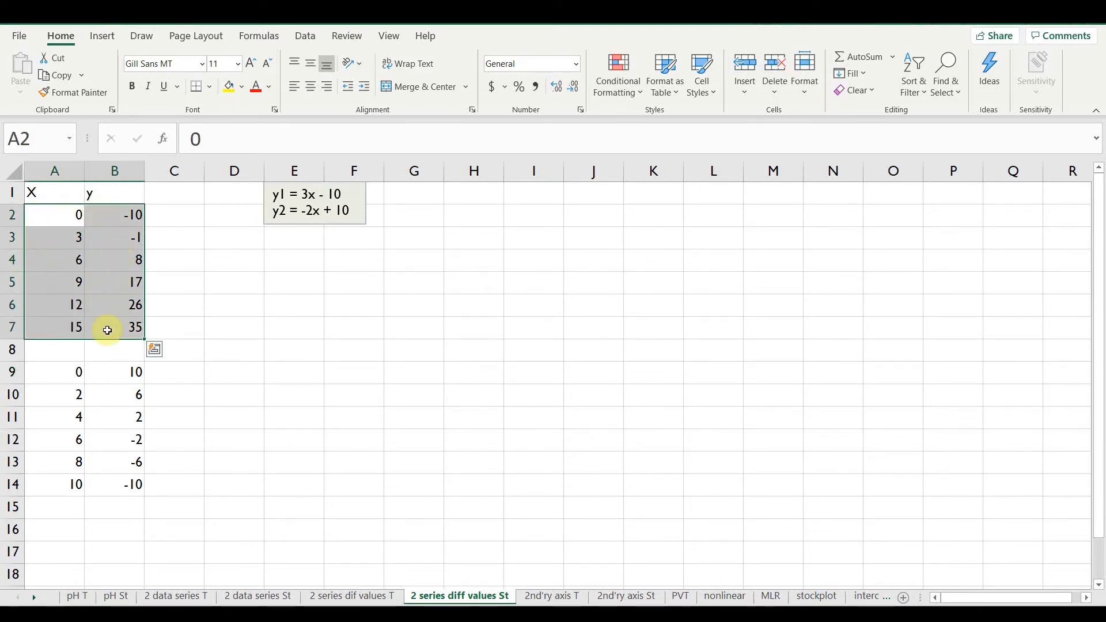
pyautogui.click(102, 36)
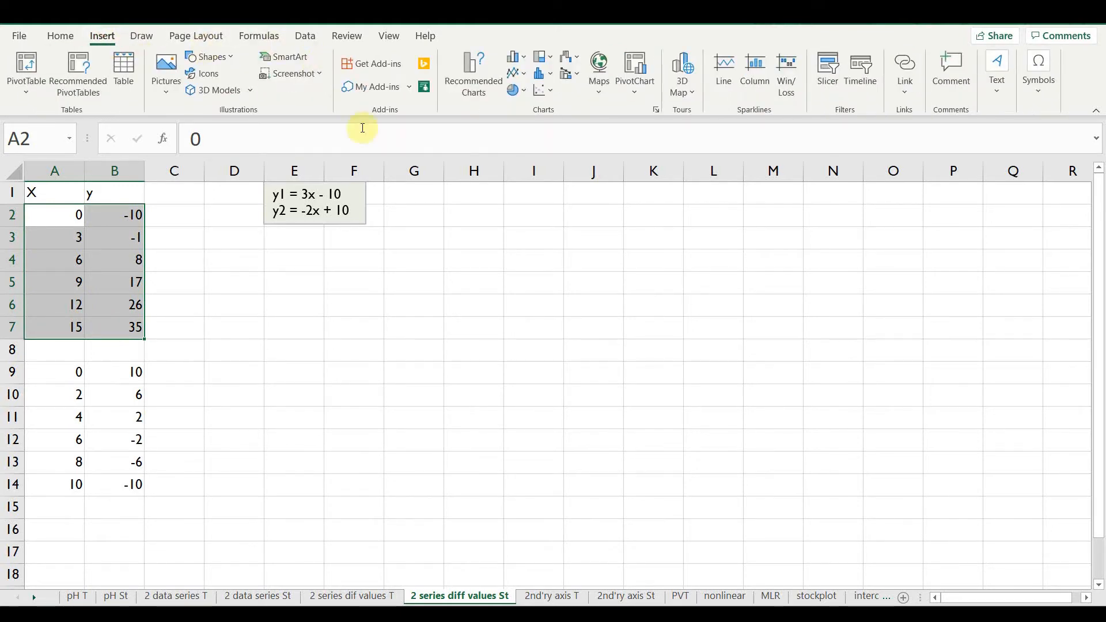
pyautogui.click(538, 91)
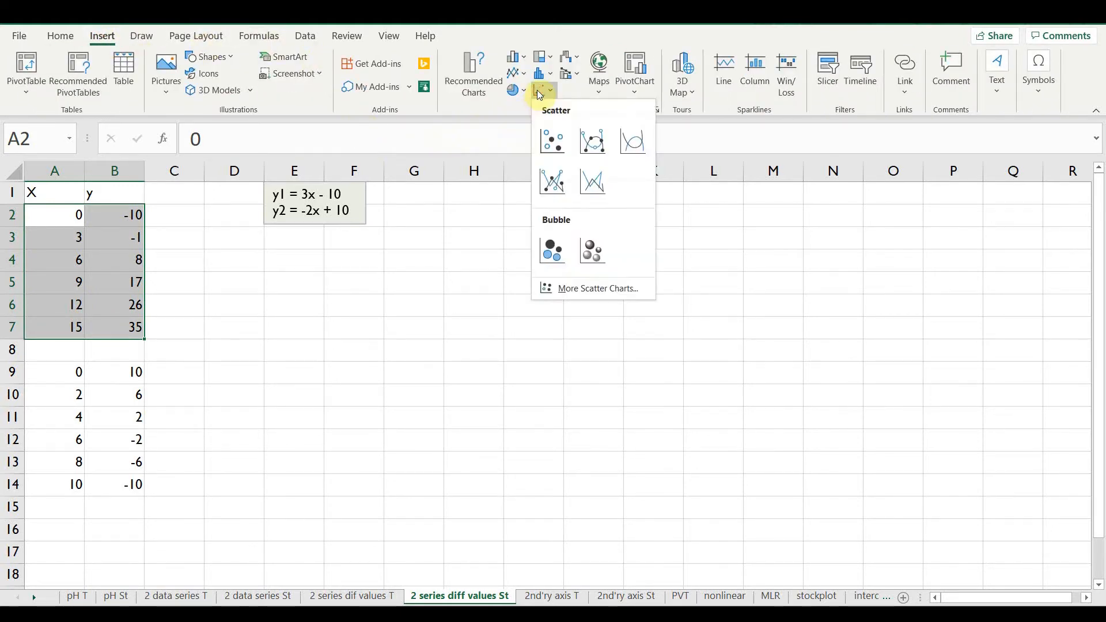
pyautogui.click(550, 191)
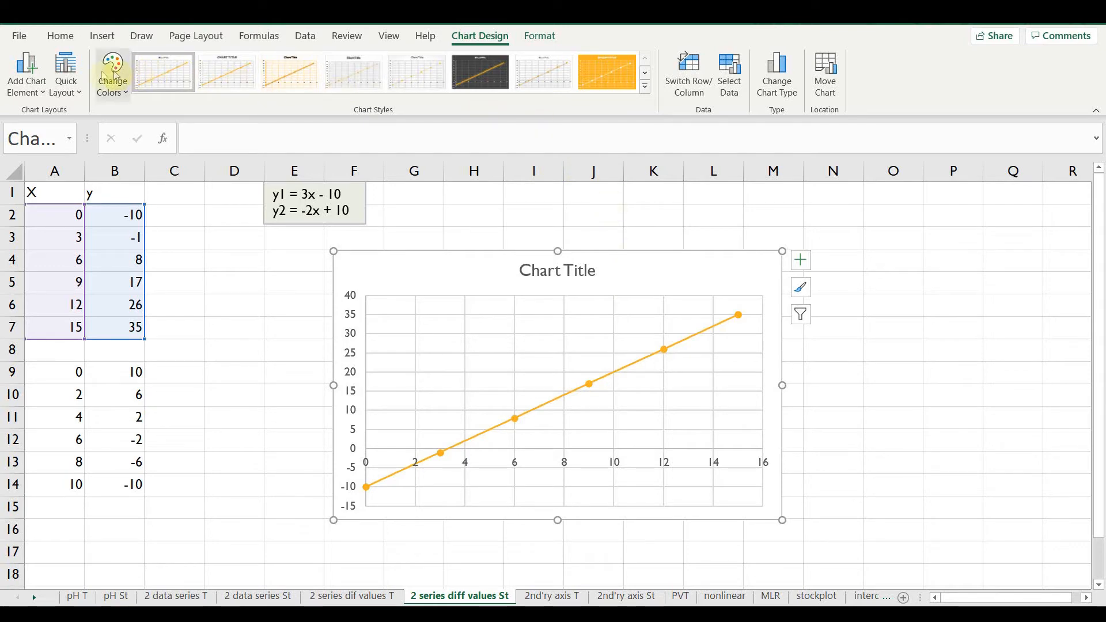
pyautogui.click(75, 76)
pyautogui.click(69, 123)
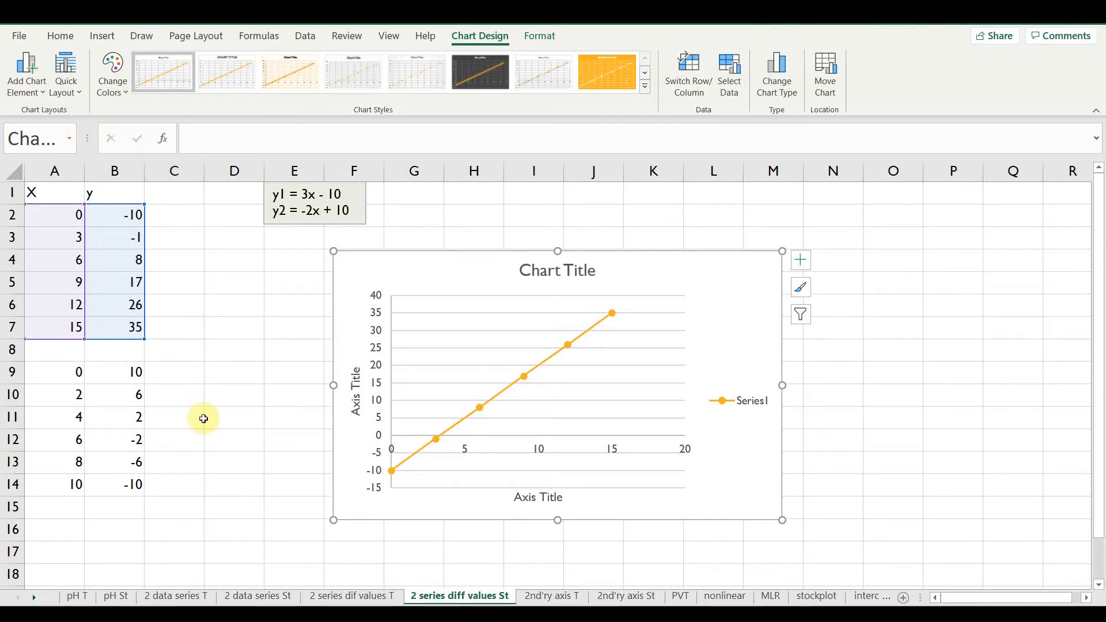
# Step: Copy A9:B14 and paste it into the chart as a new series, with Y values in columns and X values in the first column
pyautogui.moveTo(64, 371); pyautogui.dragTo(106, 483)
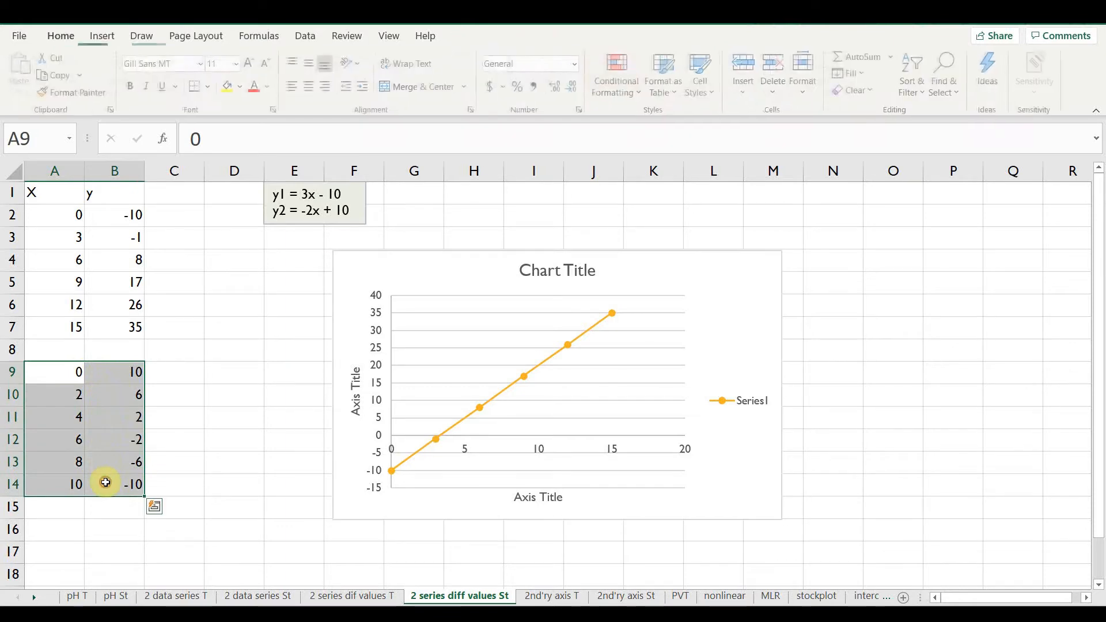
pyautogui.hotkey('ctrl', 'c')
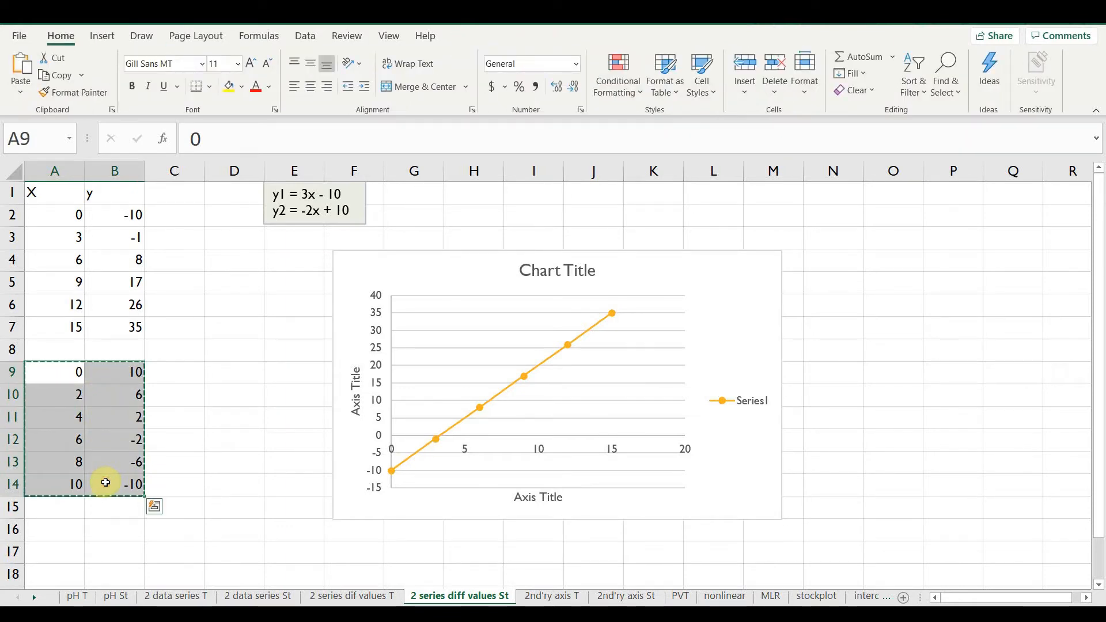
pyautogui.click(389, 263)
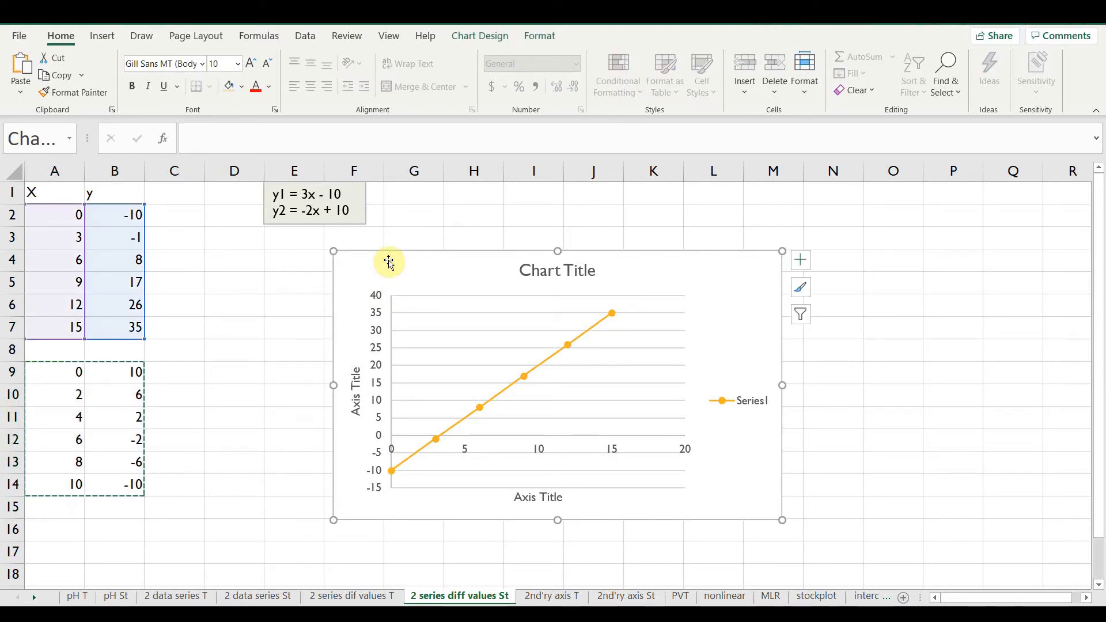
pyautogui.click(21, 89)
pyautogui.click(38, 156)
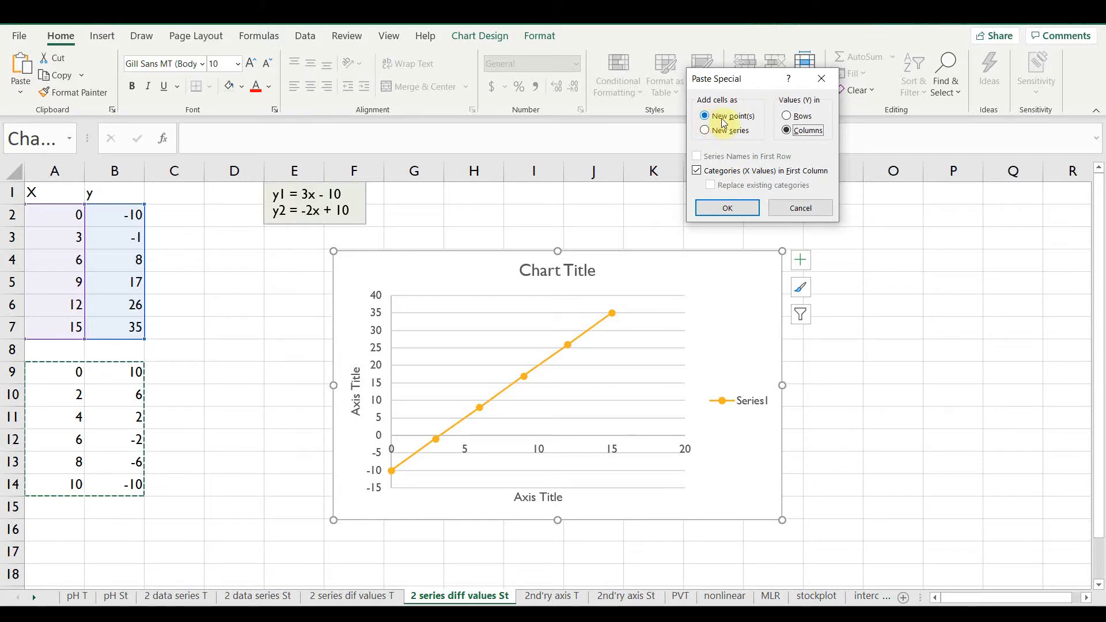
pyautogui.click(704, 131)
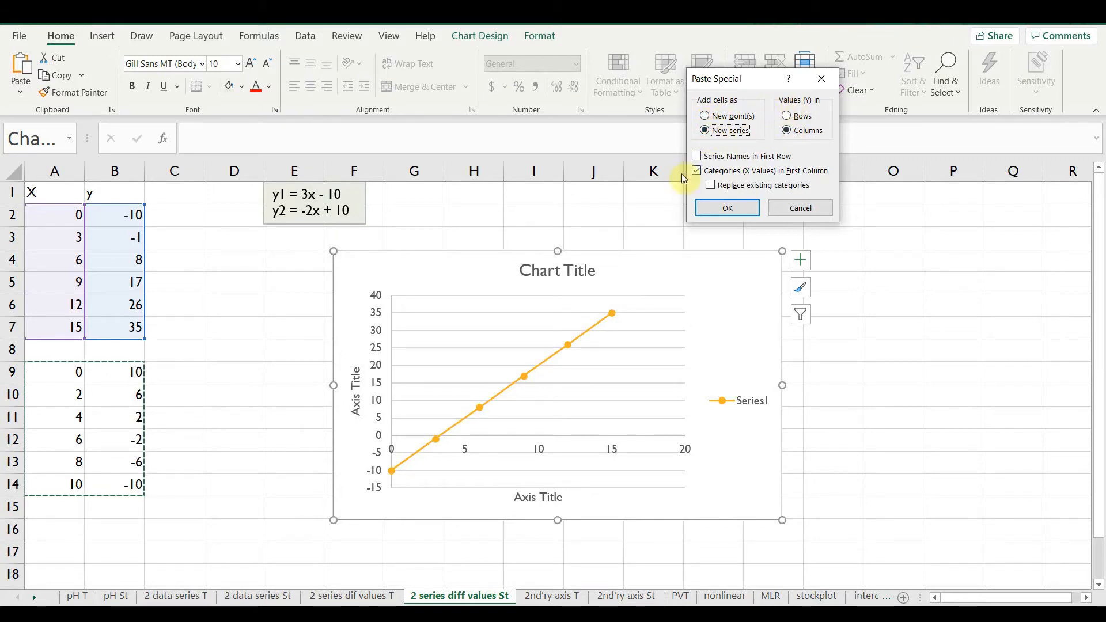
pyautogui.click(710, 173)
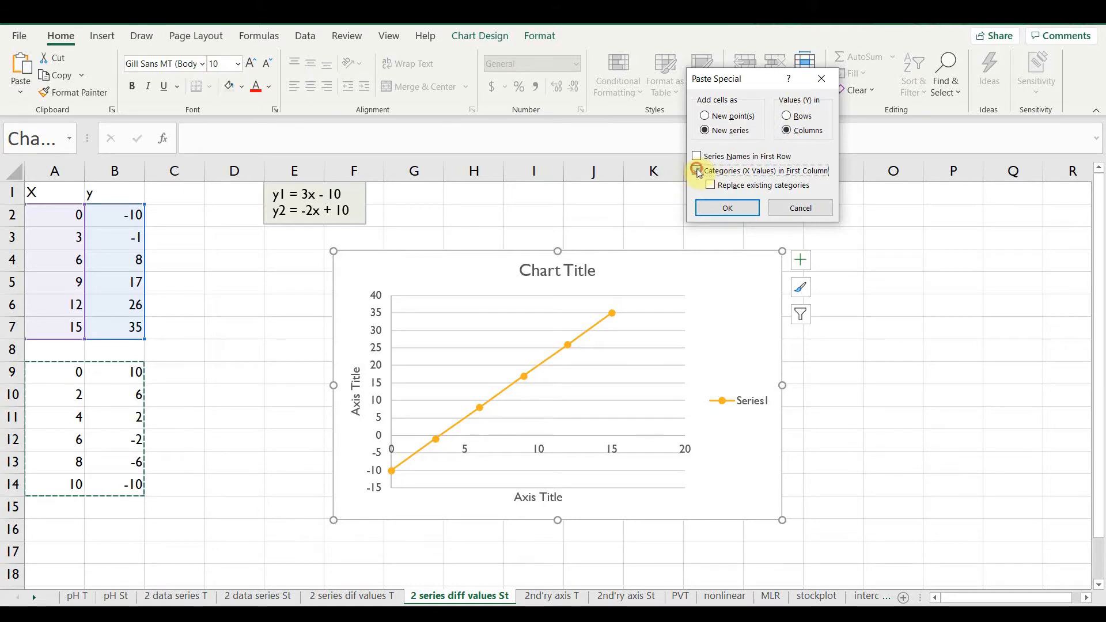
pyautogui.click(708, 176)
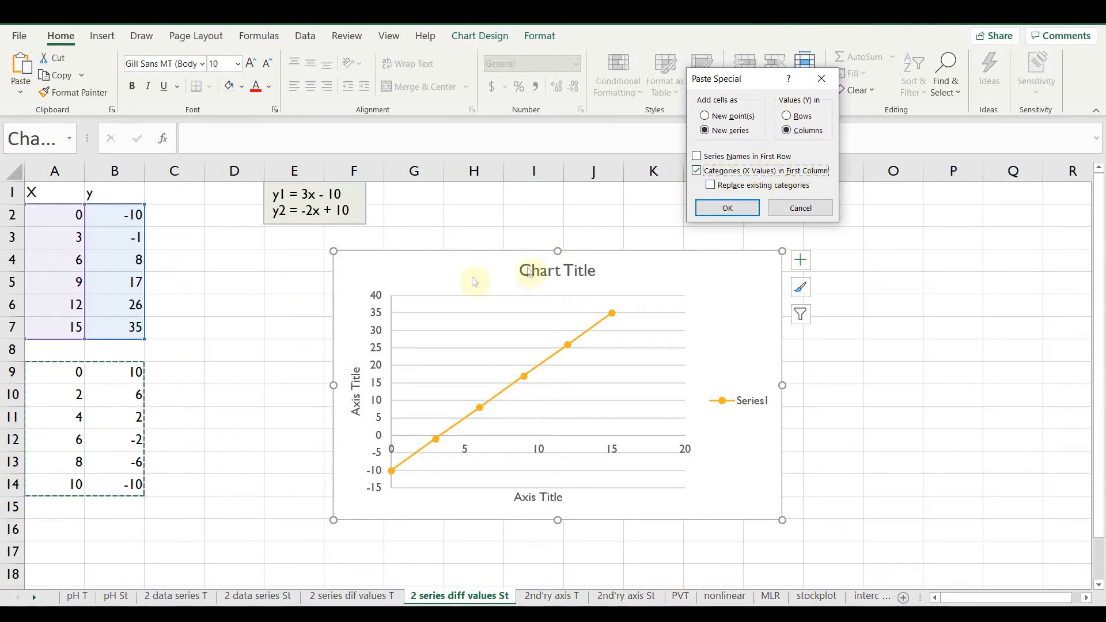
pyautogui.click(729, 209)
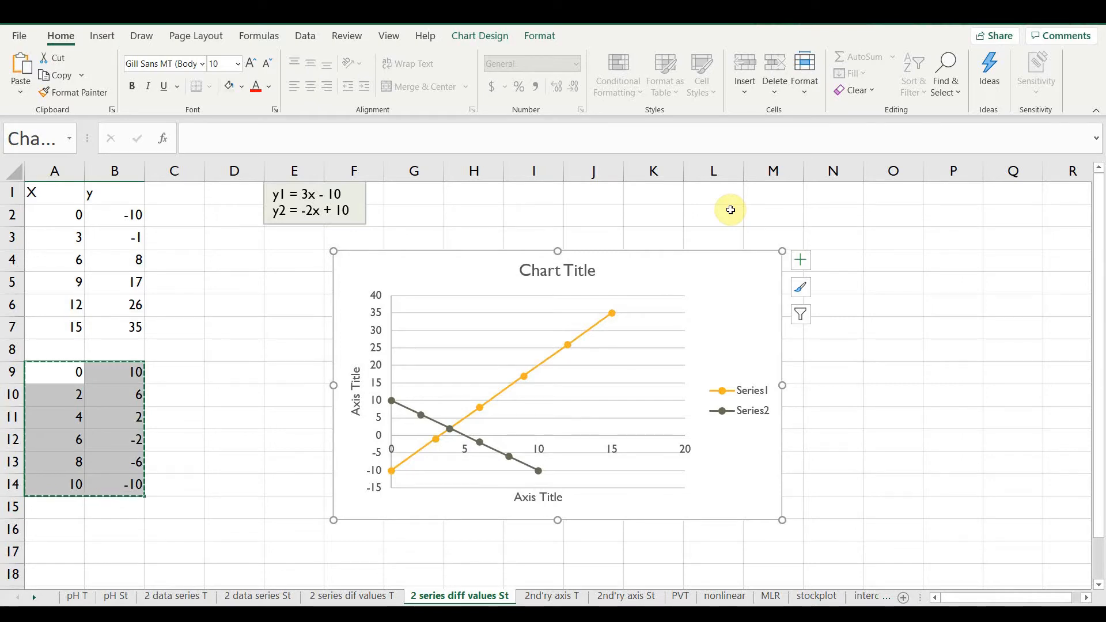
pyautogui.press('Escape')
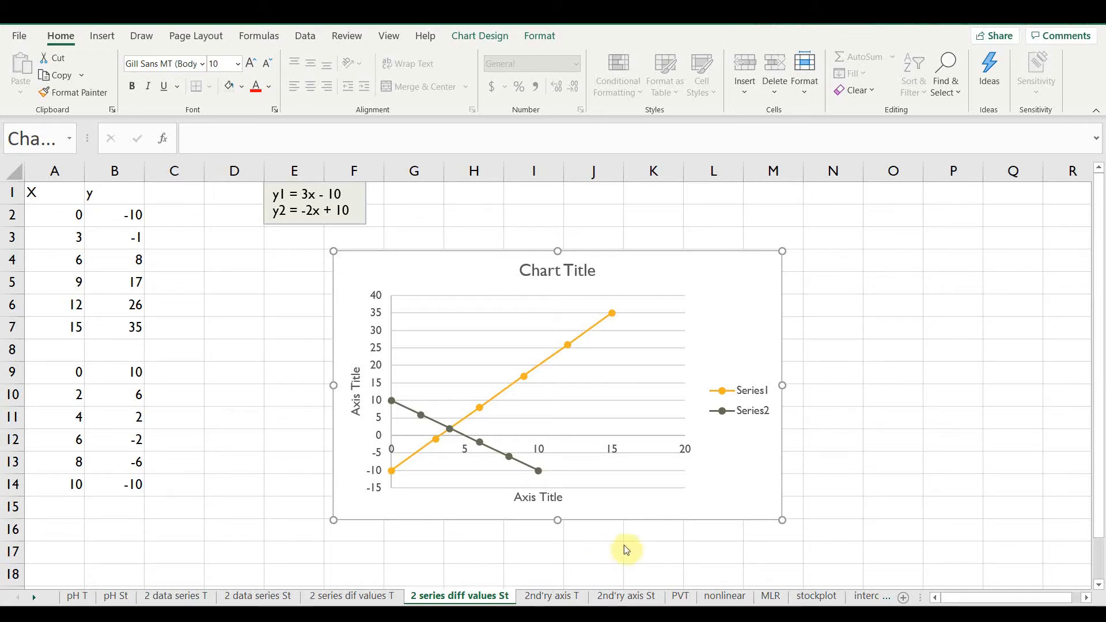
# Step: On the "2nd'ry axis St" sheet, fill A2:A6 down the column with a growth series using a step value of 2
pyautogui.click(632, 598)
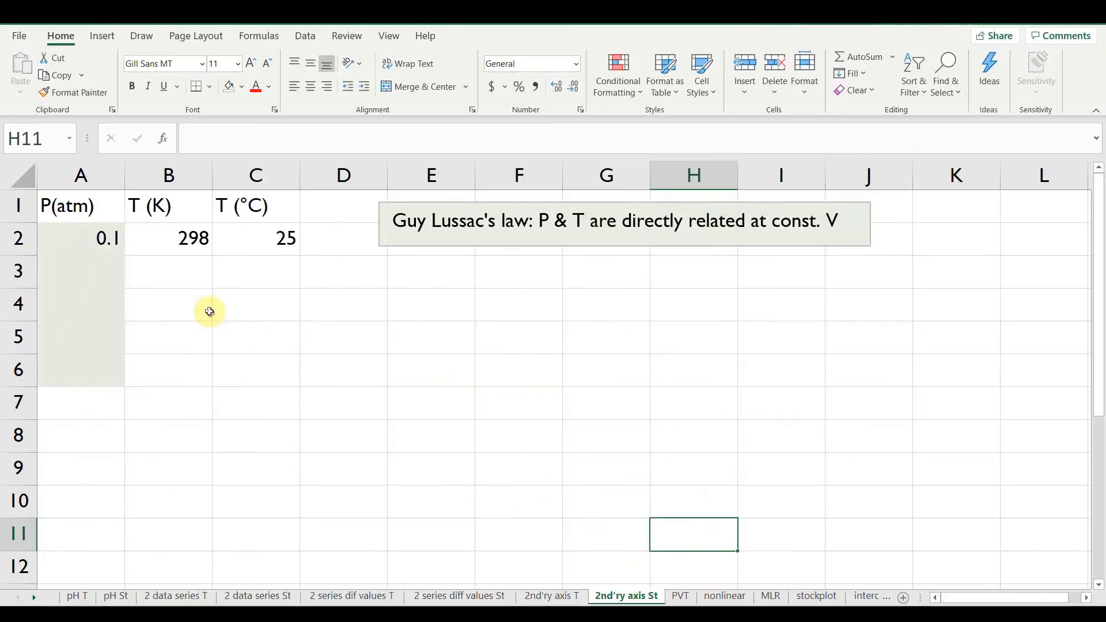
pyautogui.click(210, 313)
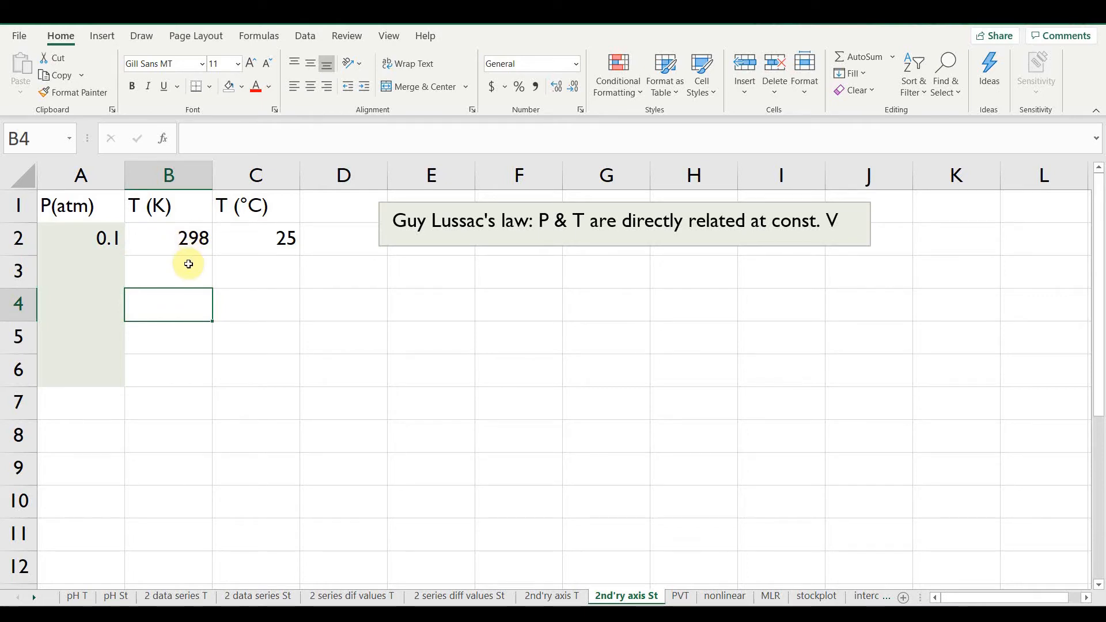
pyautogui.click(83, 242)
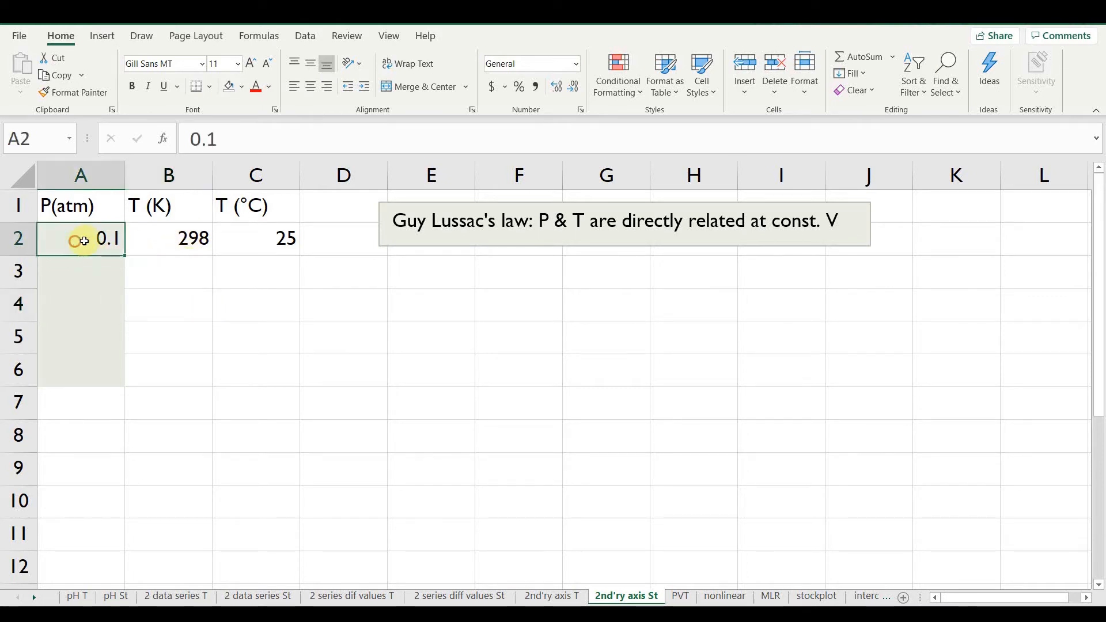
pyautogui.moveTo(81, 239); pyautogui.dragTo(83, 362)
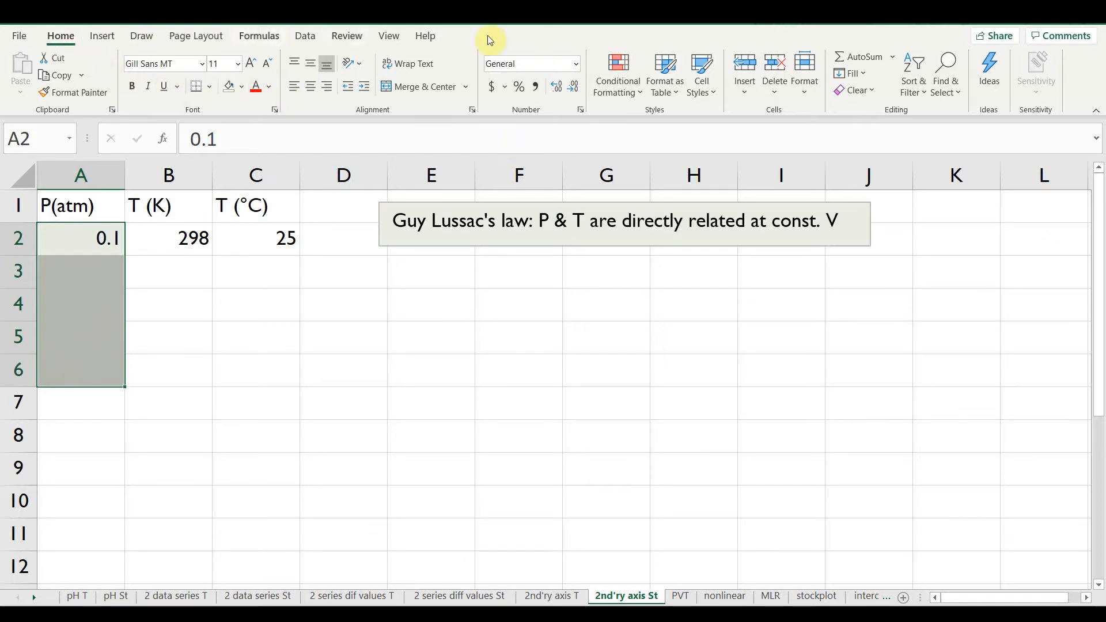
pyautogui.click(863, 73)
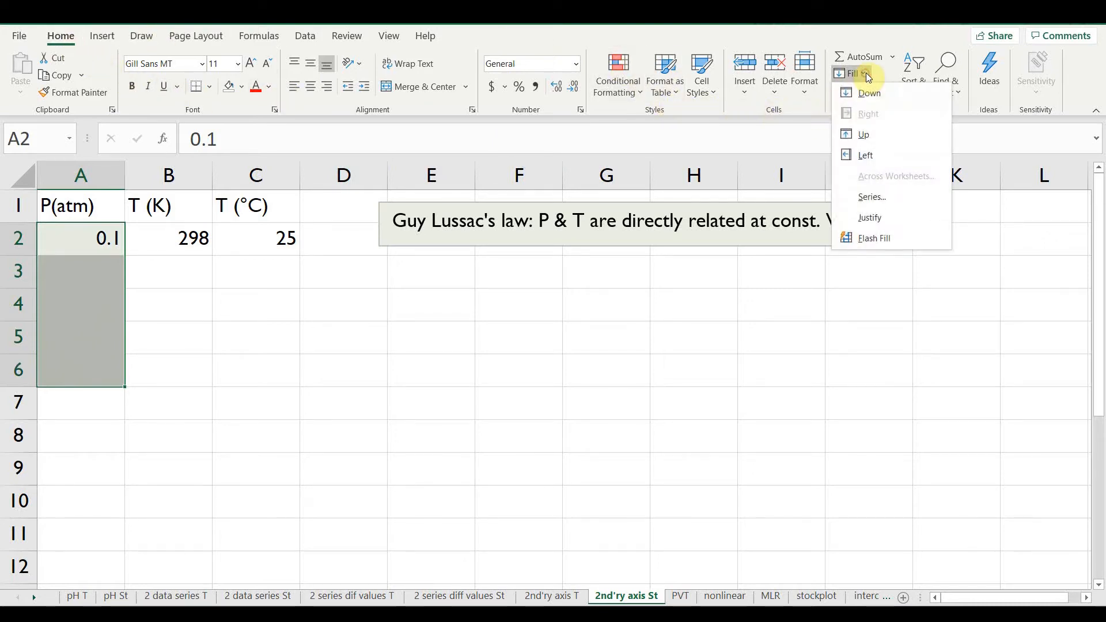
pyautogui.click(873, 197)
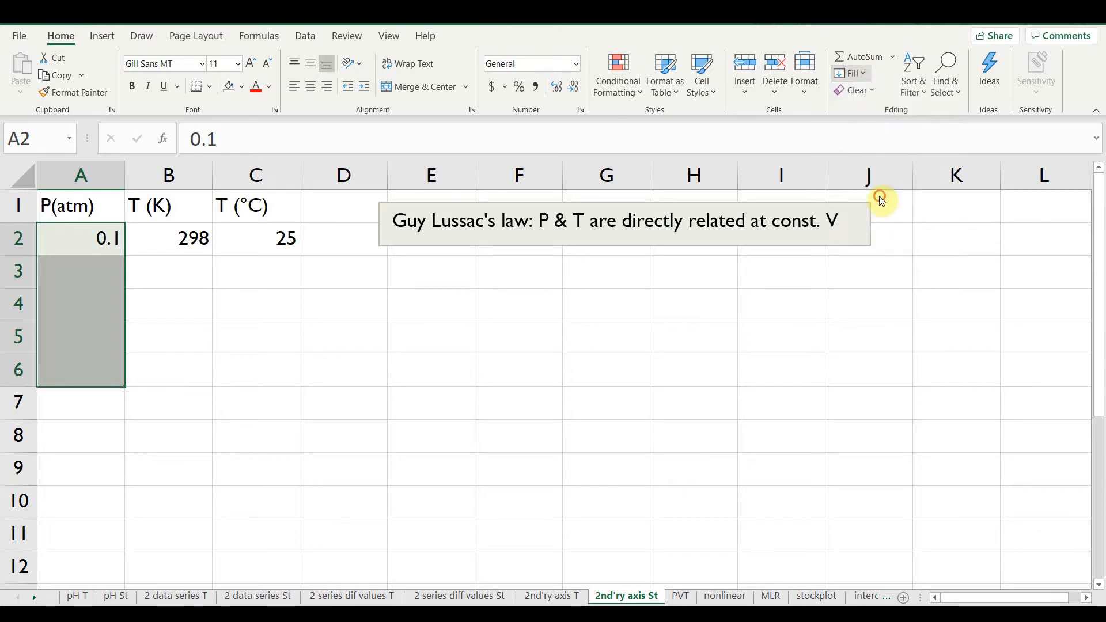
pyautogui.click(749, 122)
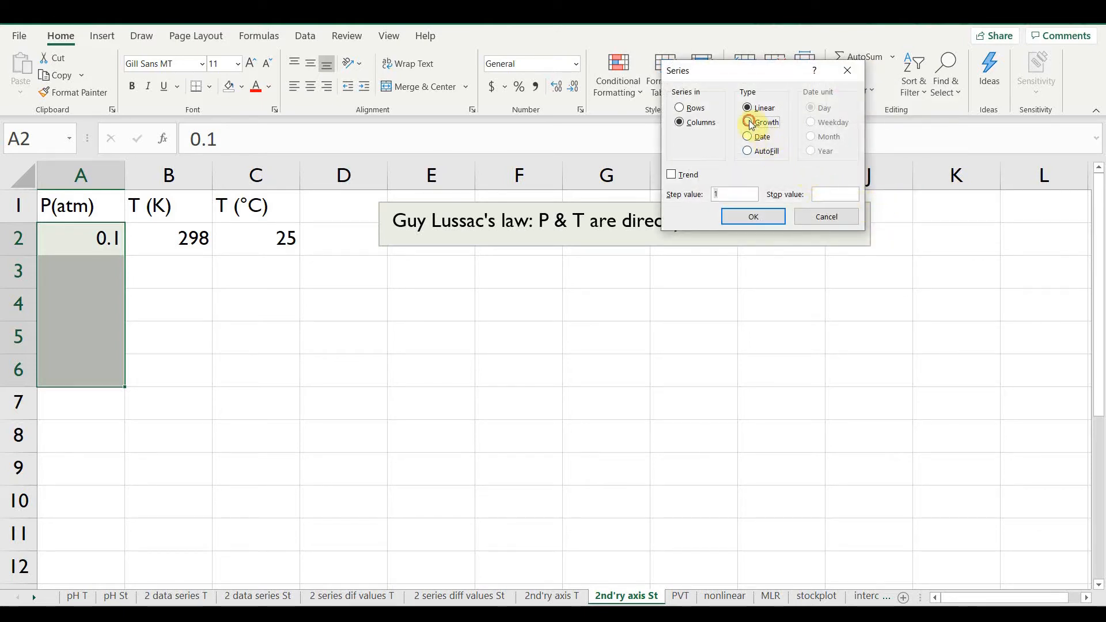
pyautogui.click(719, 195)
pyautogui.moveTo(720, 195); pyautogui.dragTo(711, 194)
pyautogui.write('2')
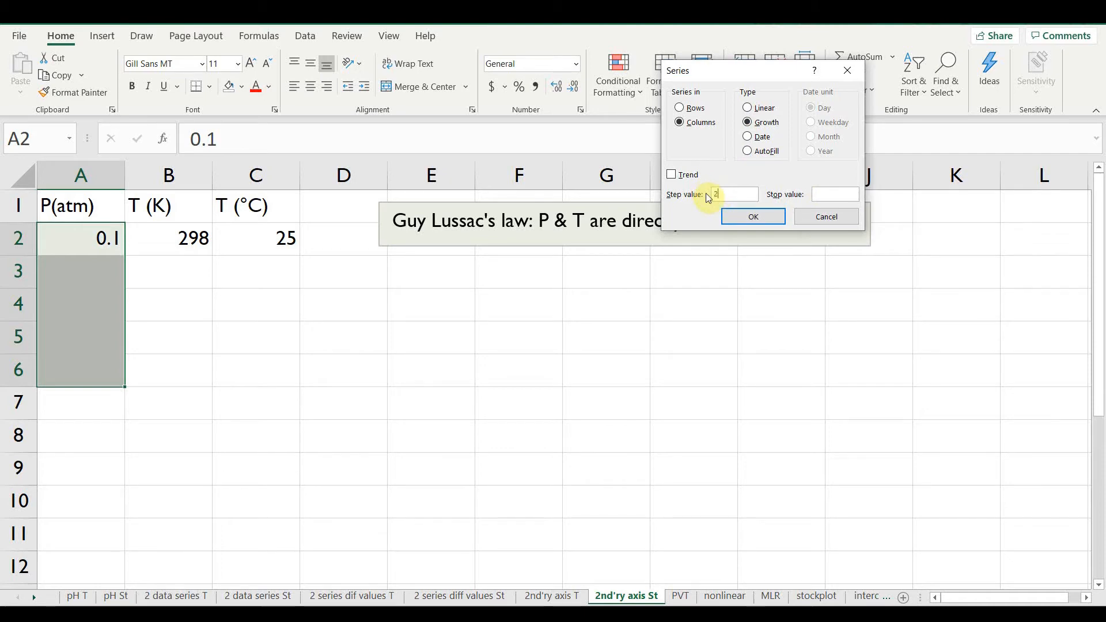
pyautogui.click(749, 217)
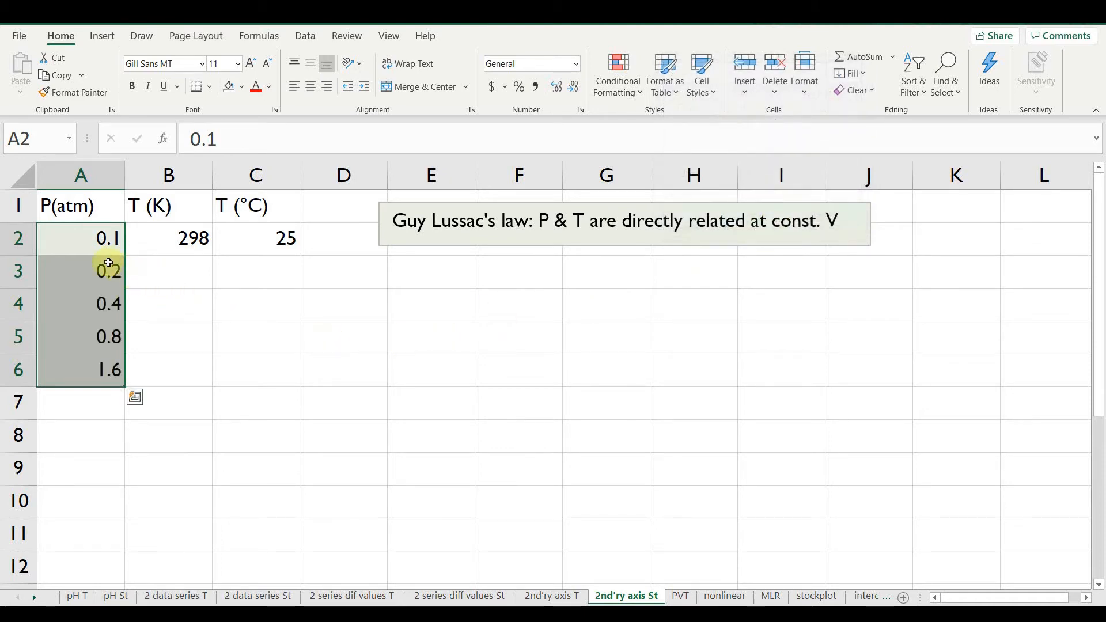
pyautogui.click(95, 239)
pyautogui.click(91, 267)
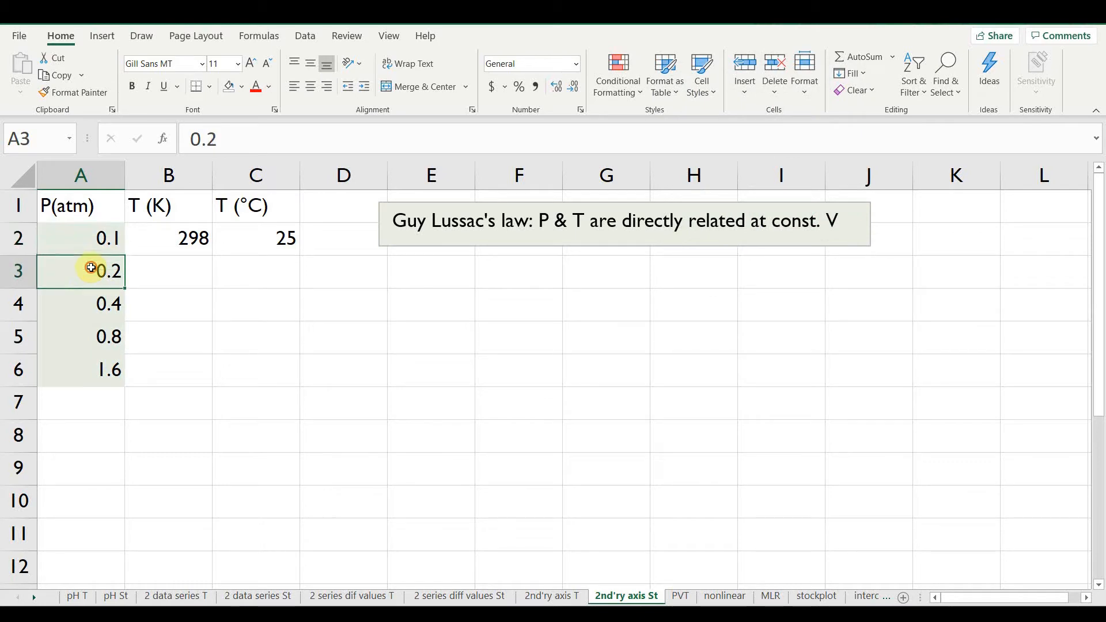
pyautogui.click(82, 302)
pyautogui.press('Return')
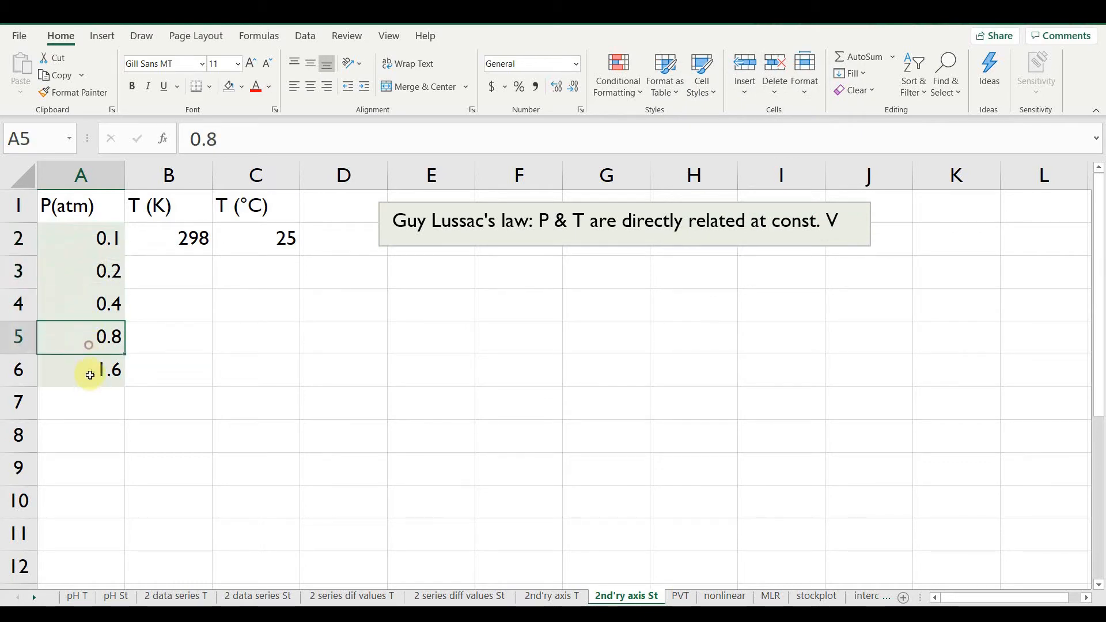
pyautogui.press('Return')
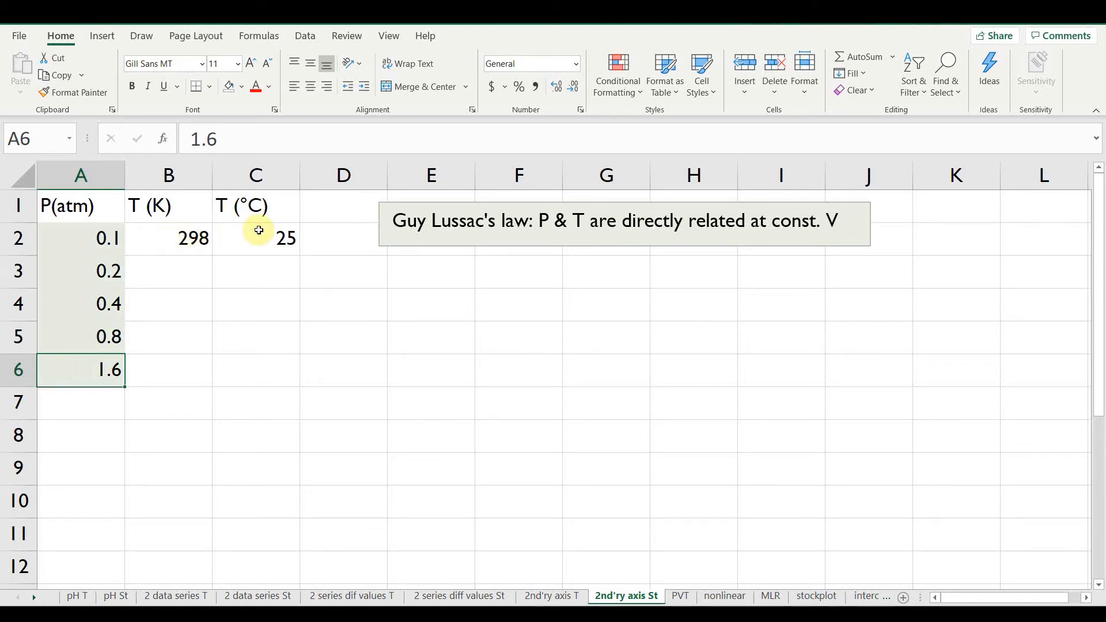
# Step: Fill B2:B6 with a growth series using a step value of 2, and fill the C2 formula down to C6
pyautogui.click(162, 242)
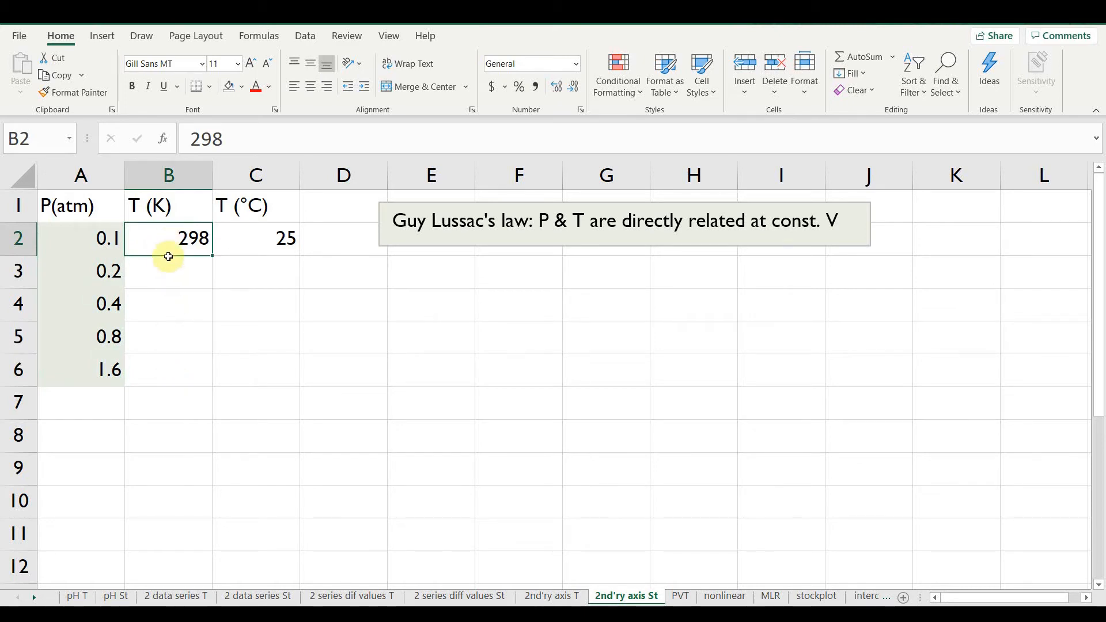
pyautogui.moveTo(167, 247); pyautogui.dragTo(166, 366)
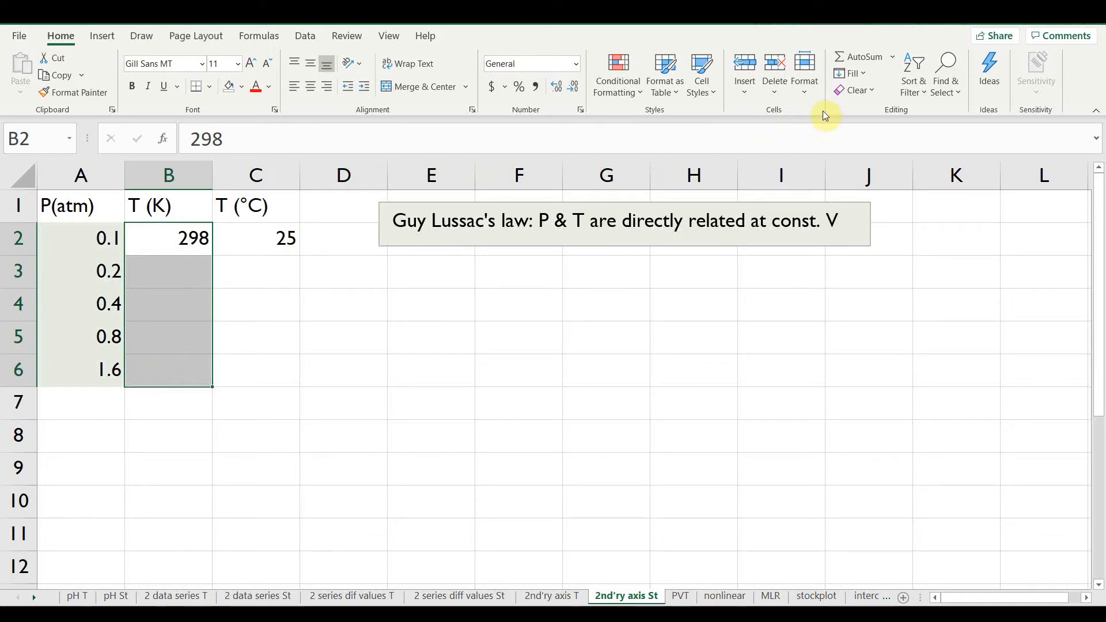
pyautogui.click(865, 75)
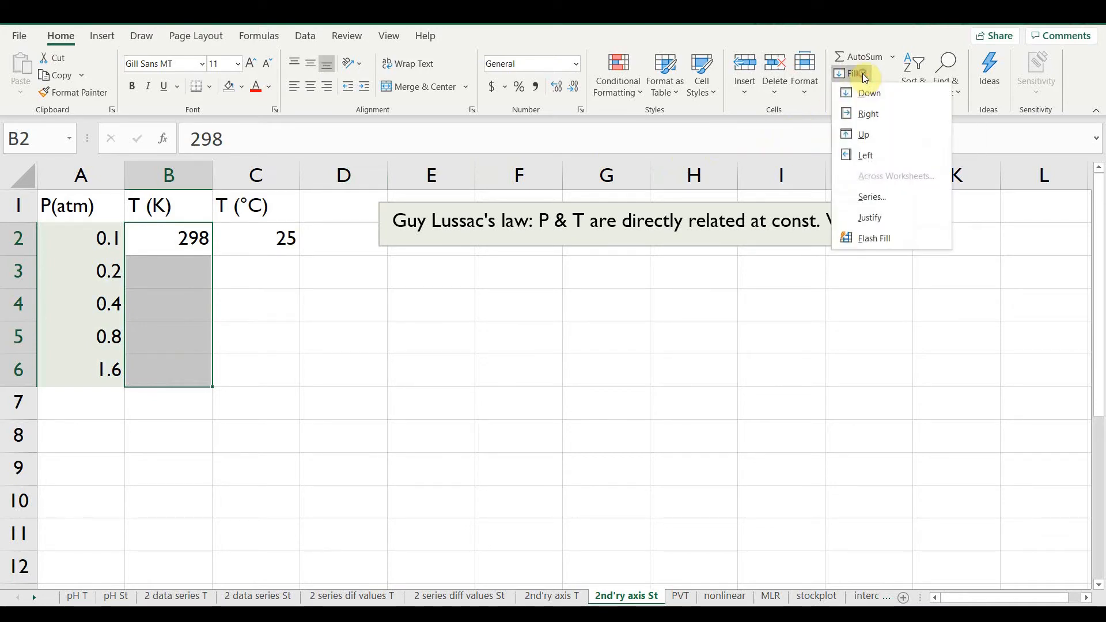
pyautogui.click(870, 197)
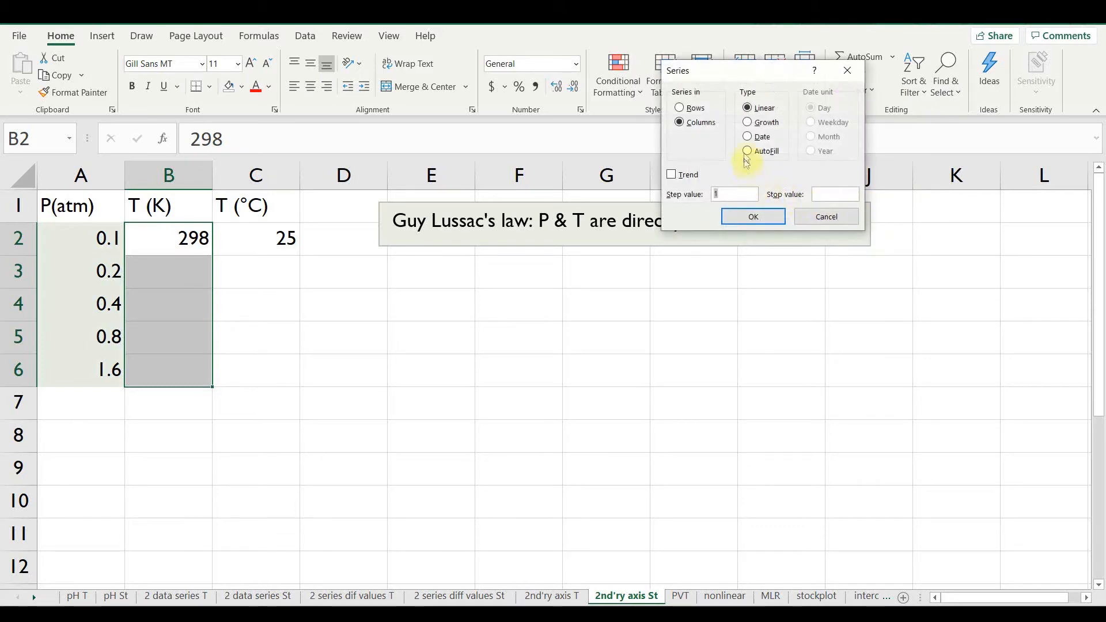
pyautogui.click(750, 122)
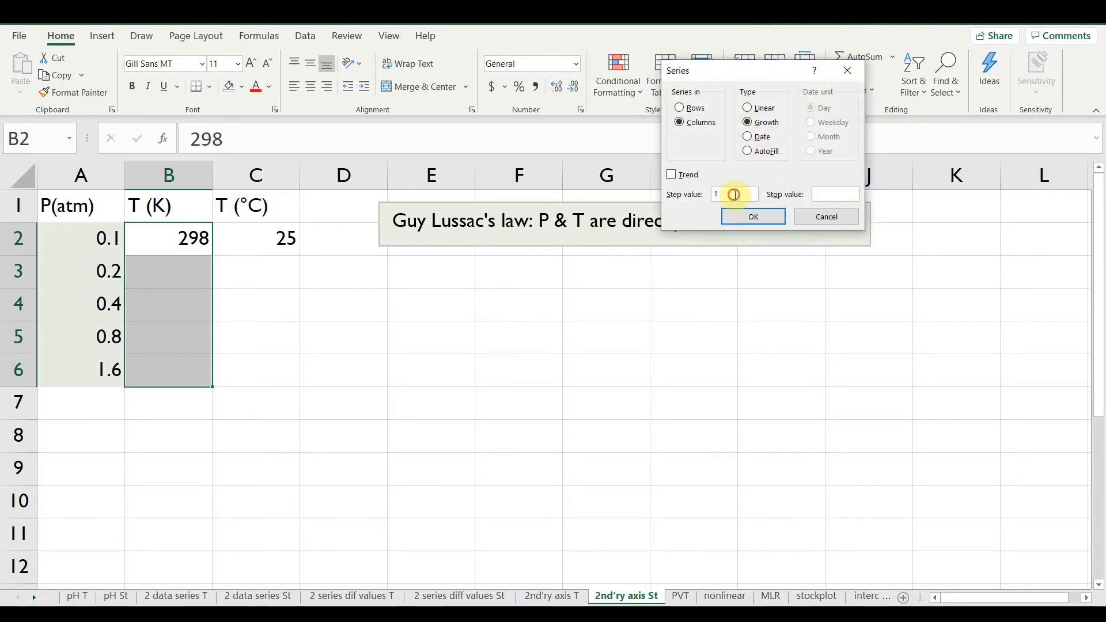
pyautogui.moveTo(735, 195); pyautogui.dragTo(703, 195)
pyautogui.click(746, 216)
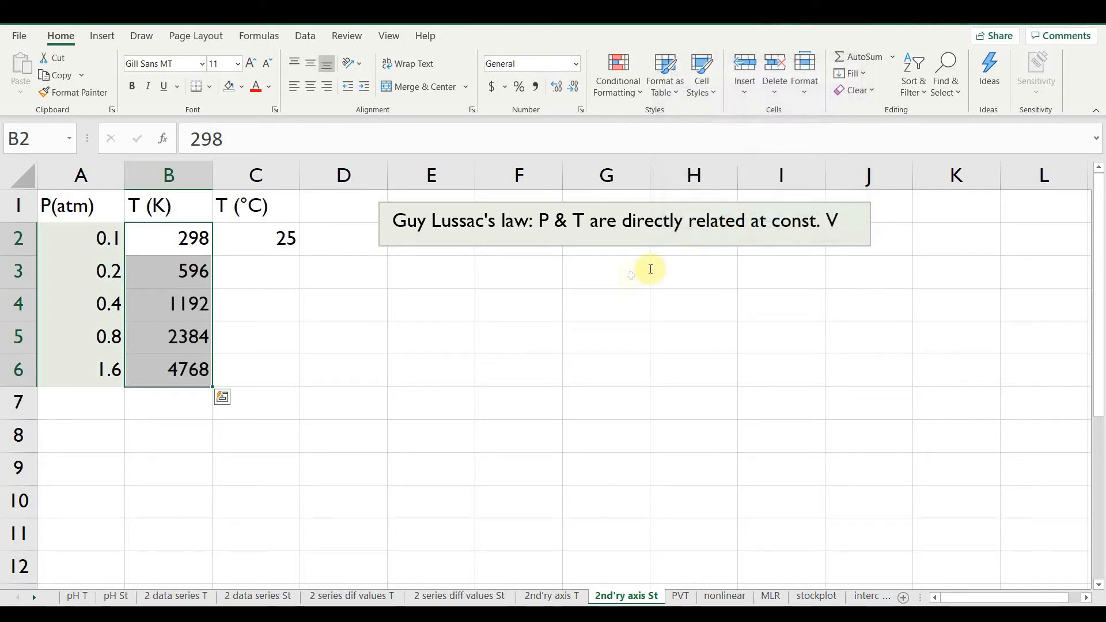
pyautogui.click(277, 244)
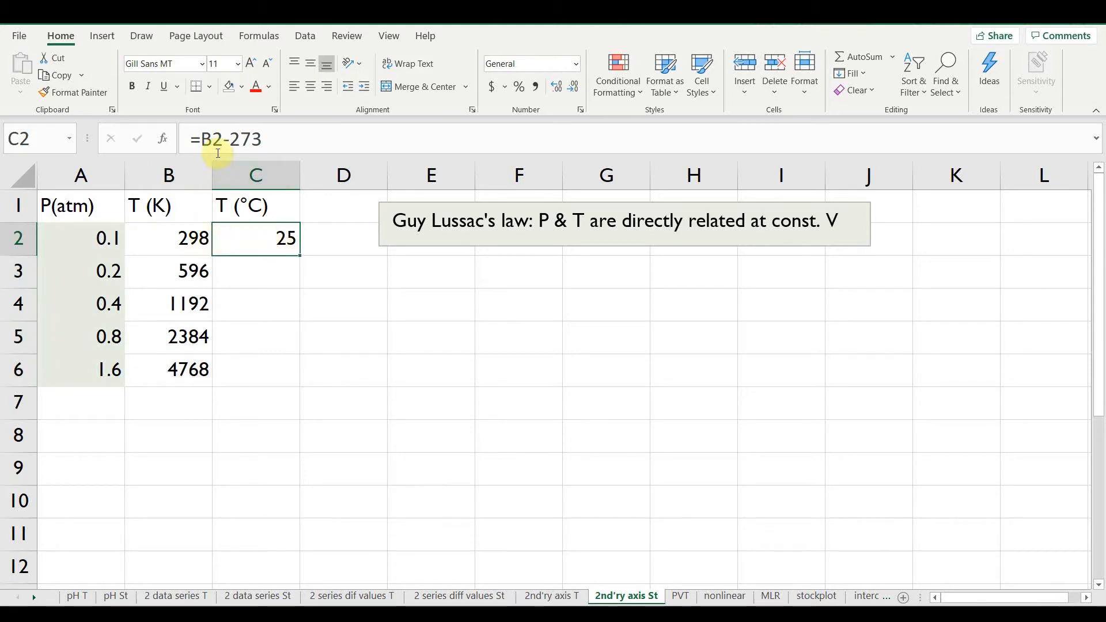
pyautogui.doubleClick(300, 256)
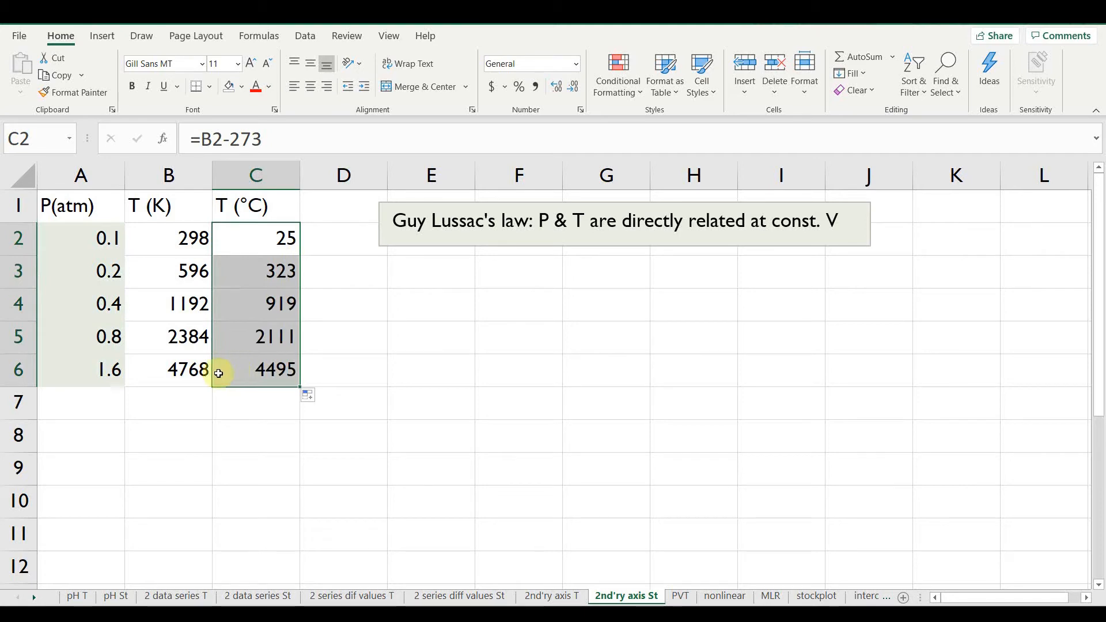
# Step: Plot A2:B6 as a scatter chart with straight lines and markers, using a layout with axis titles and a legend
pyautogui.moveTo(84, 244); pyautogui.dragTo(156, 365)
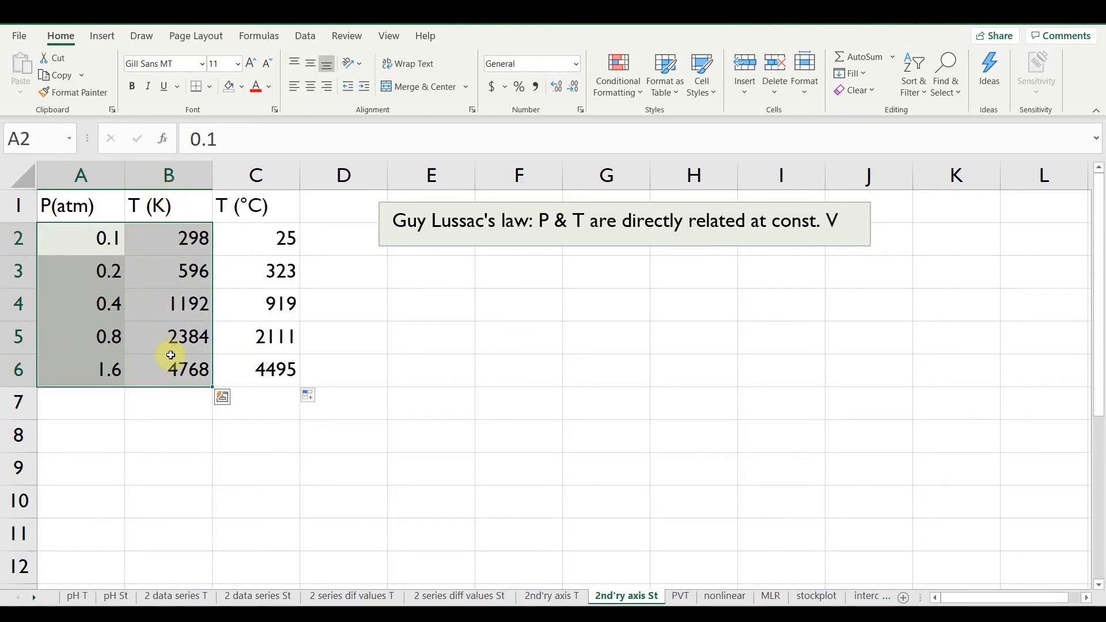
pyautogui.click(110, 37)
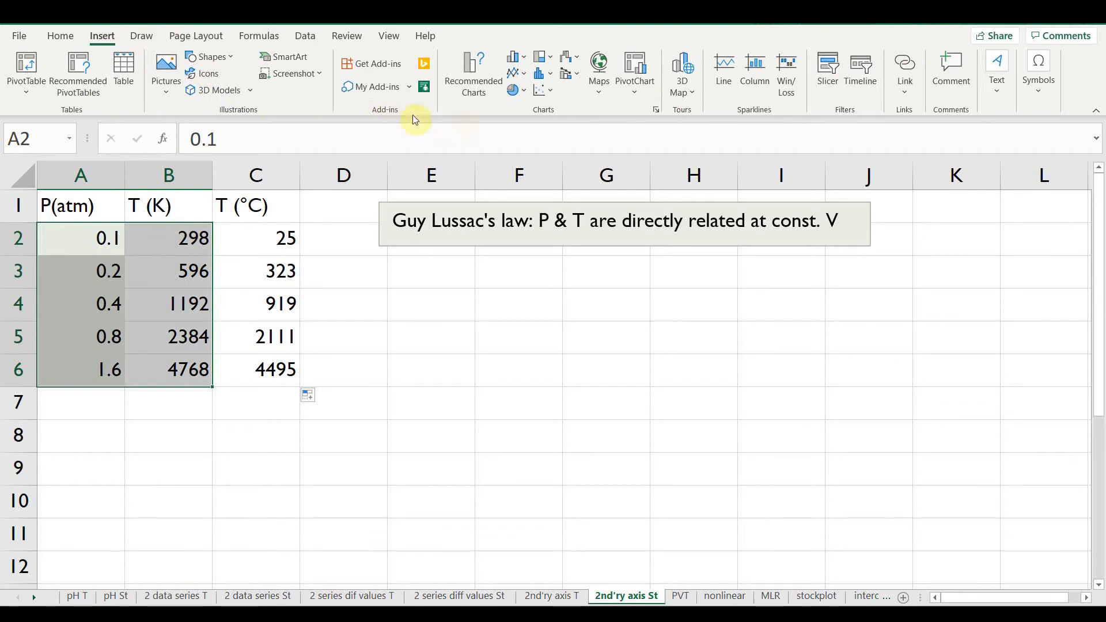
pyautogui.click(541, 91)
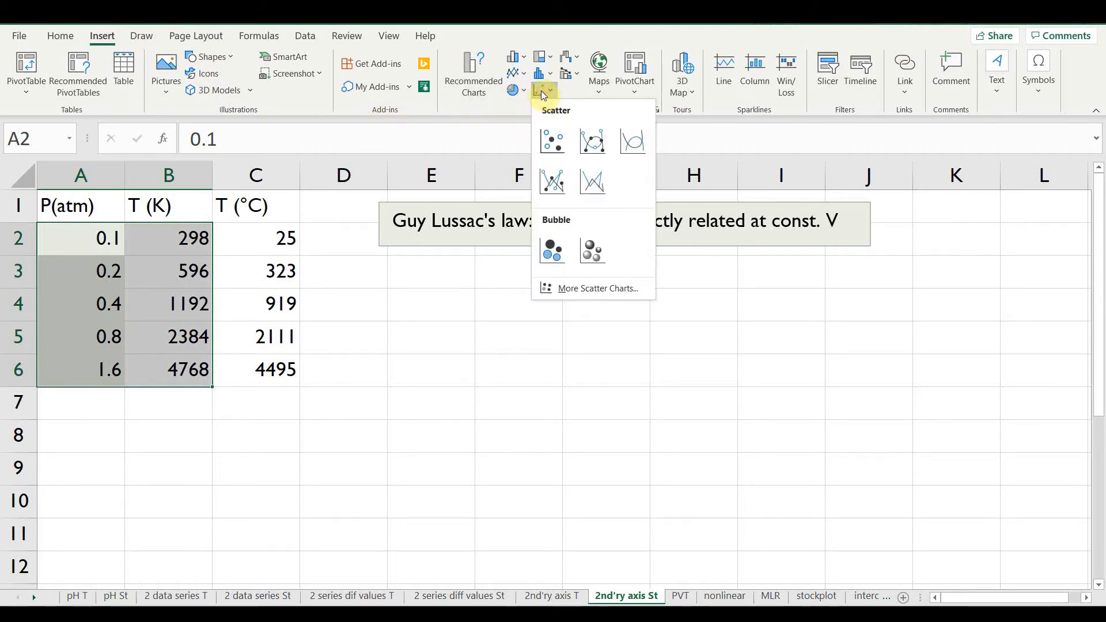
pyautogui.click(551, 185)
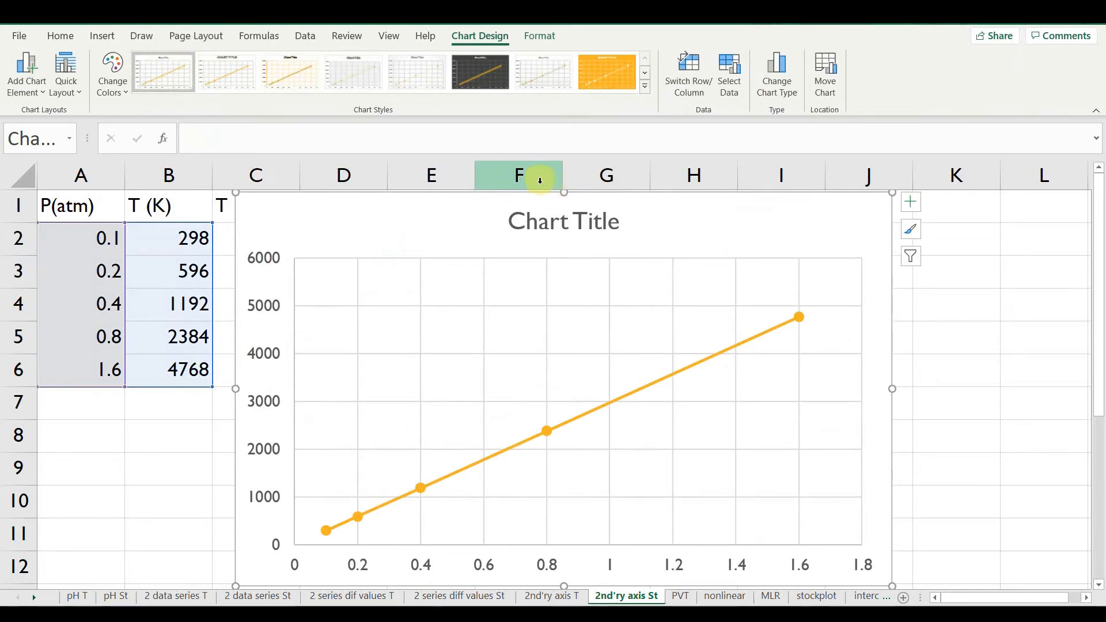
pyautogui.click(73, 81)
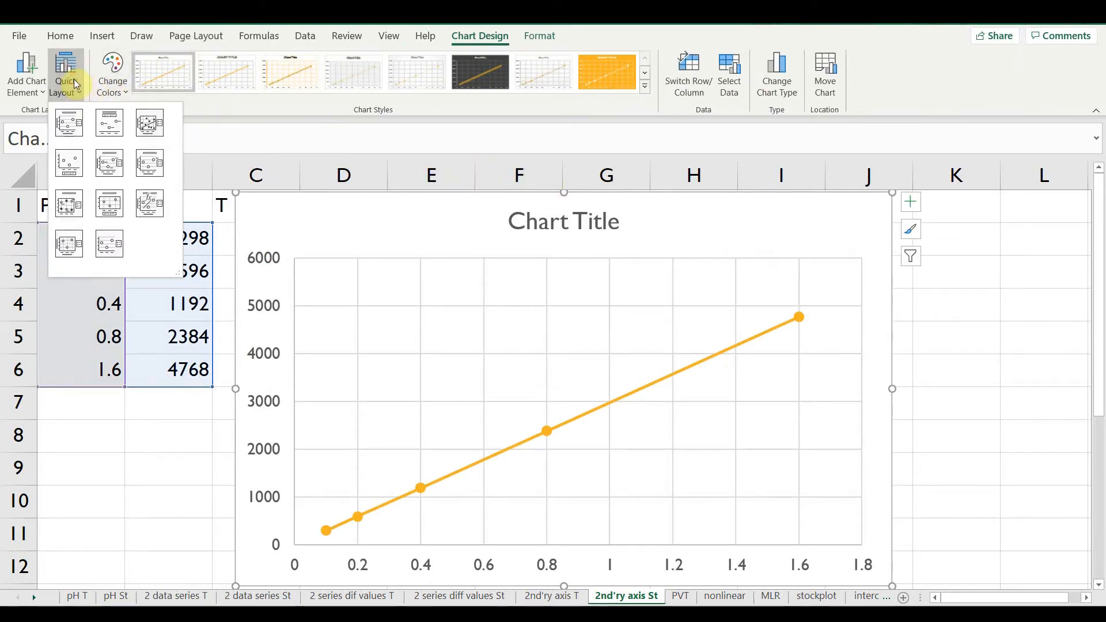
pyautogui.click(68, 114)
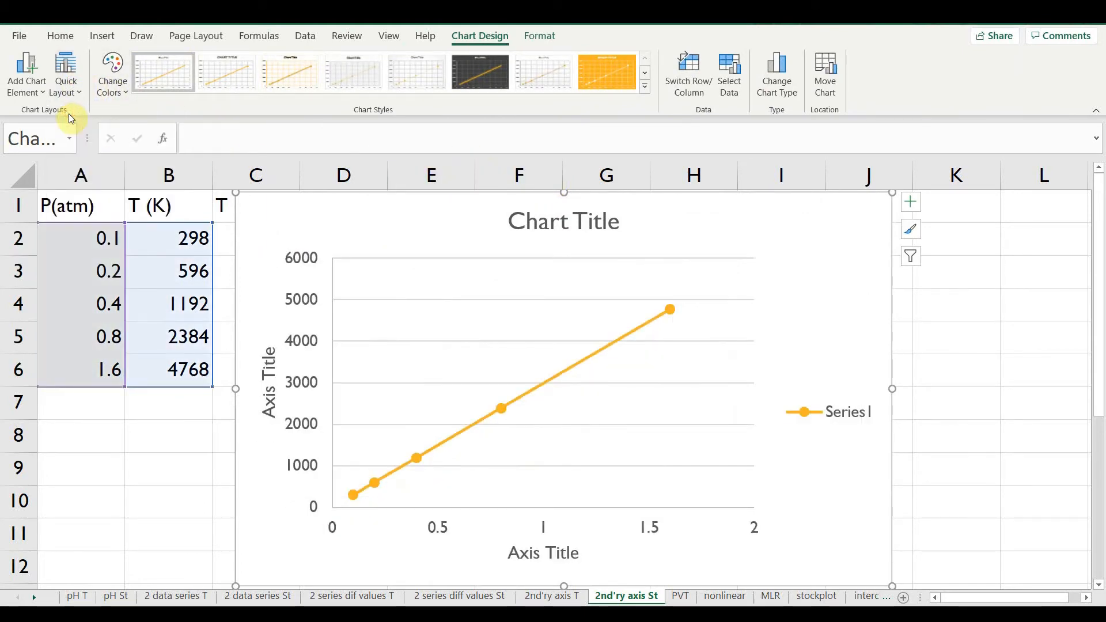
# Step: Title the chart's horizontal axis "P (atm)" and its vertical axis "T (K)"
pyautogui.click(545, 553)
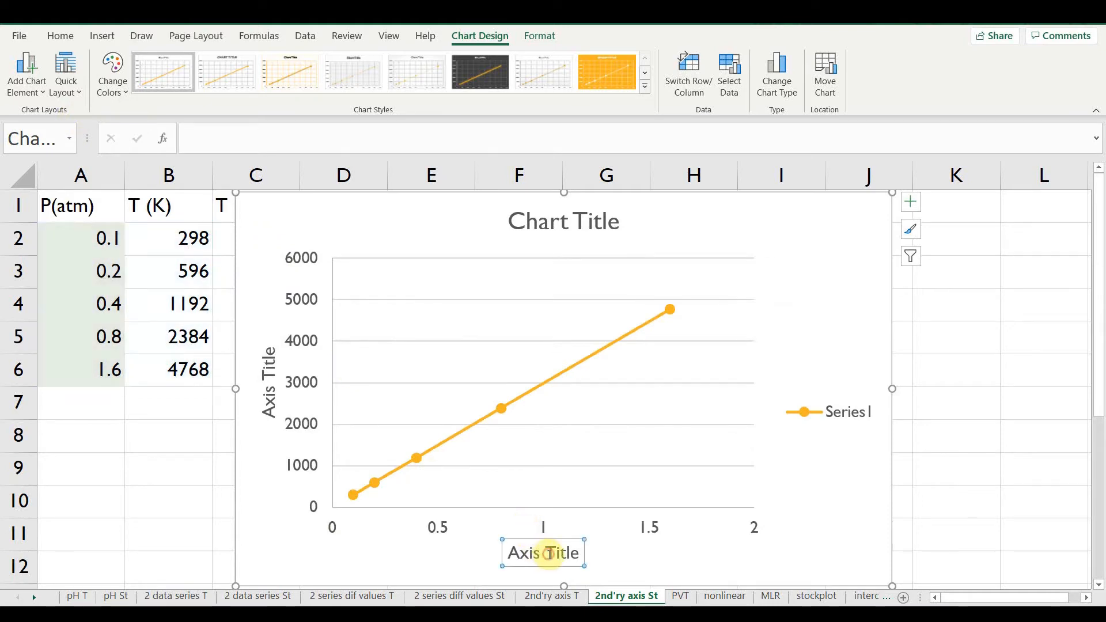
pyautogui.click(547, 554)
pyautogui.hotkey('ctrl', 'a')
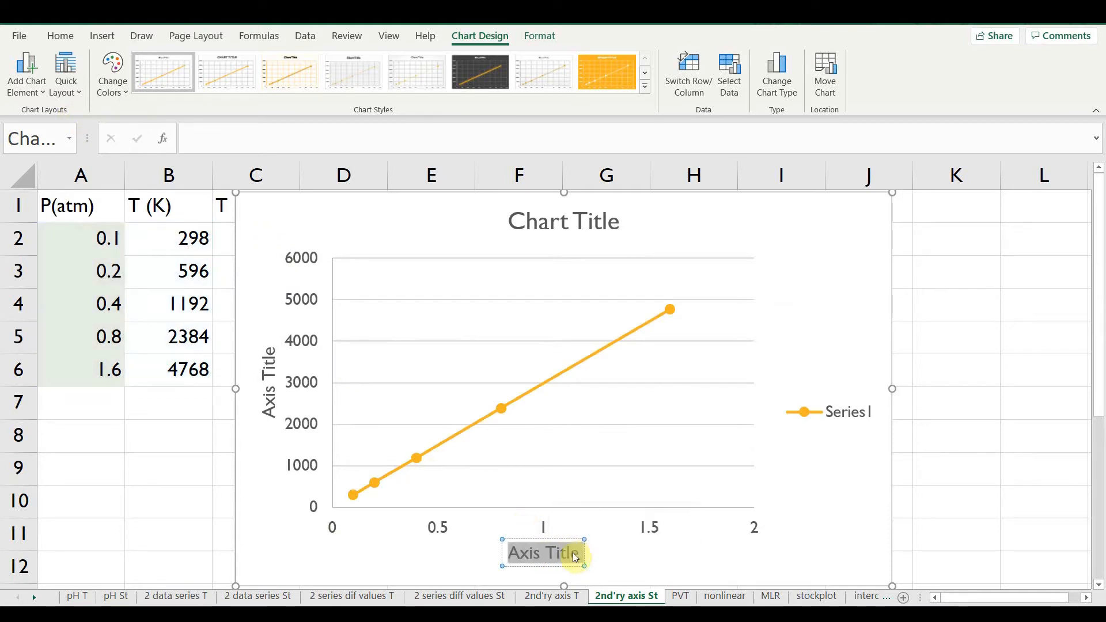
pyautogui.write('P (atm')
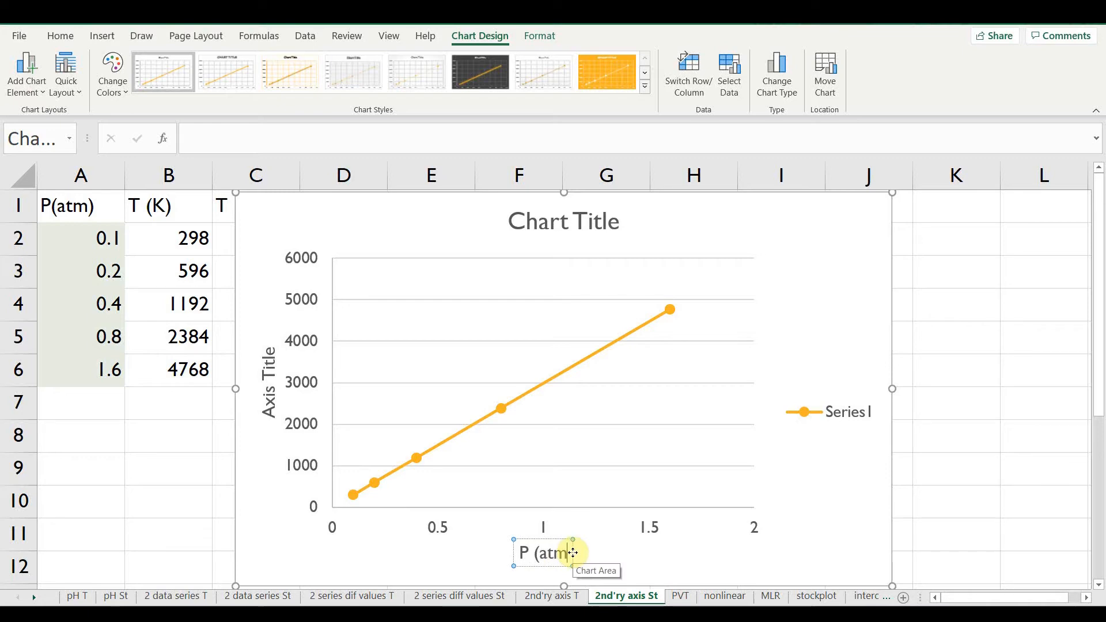
pyautogui.write(')')
pyautogui.click(264, 385)
pyautogui.click(271, 400)
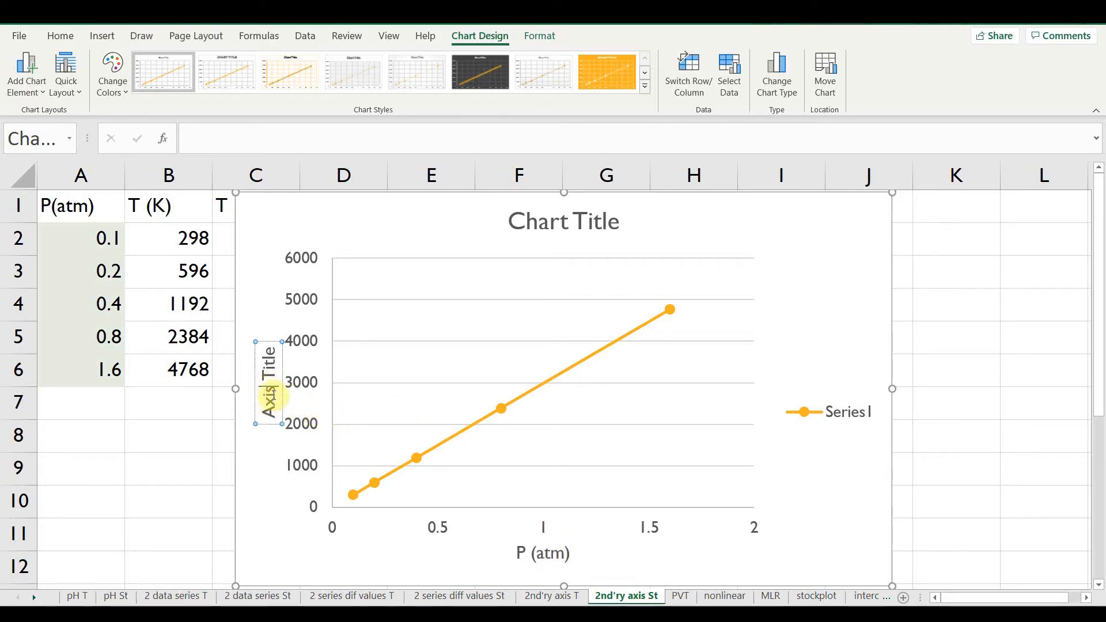
pyautogui.hotkey('ctrl', 'a')
pyautogui.press('BackSpace')
pyautogui.write('T (K)')
pyautogui.press('Escape')
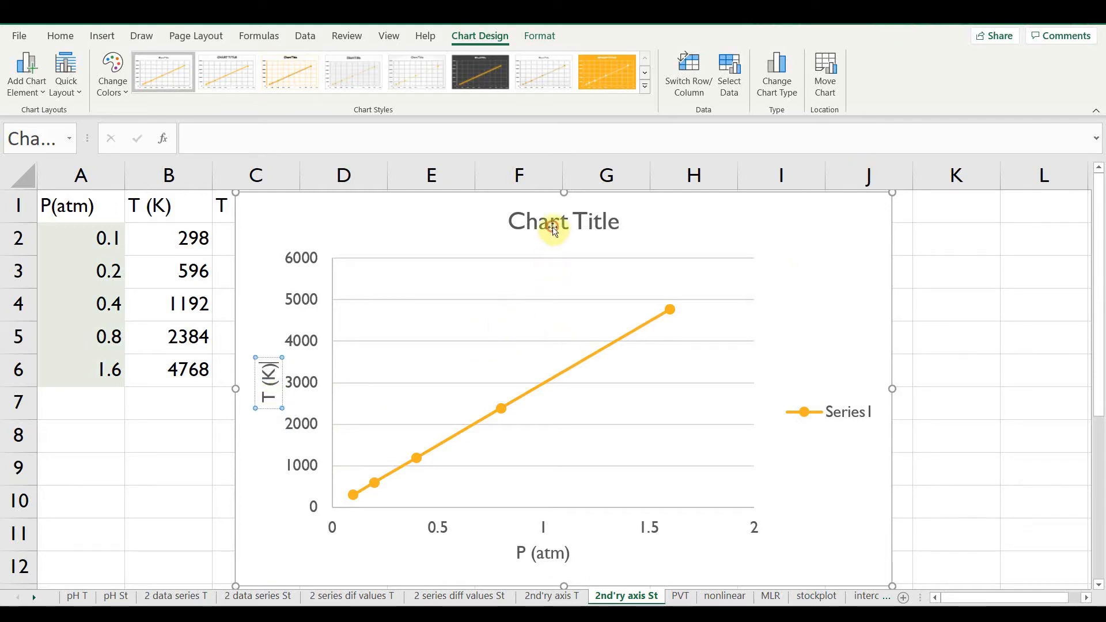
# Step: Change the chart title to "T vs. P"
pyautogui.click(554, 222)
pyautogui.click(554, 223)
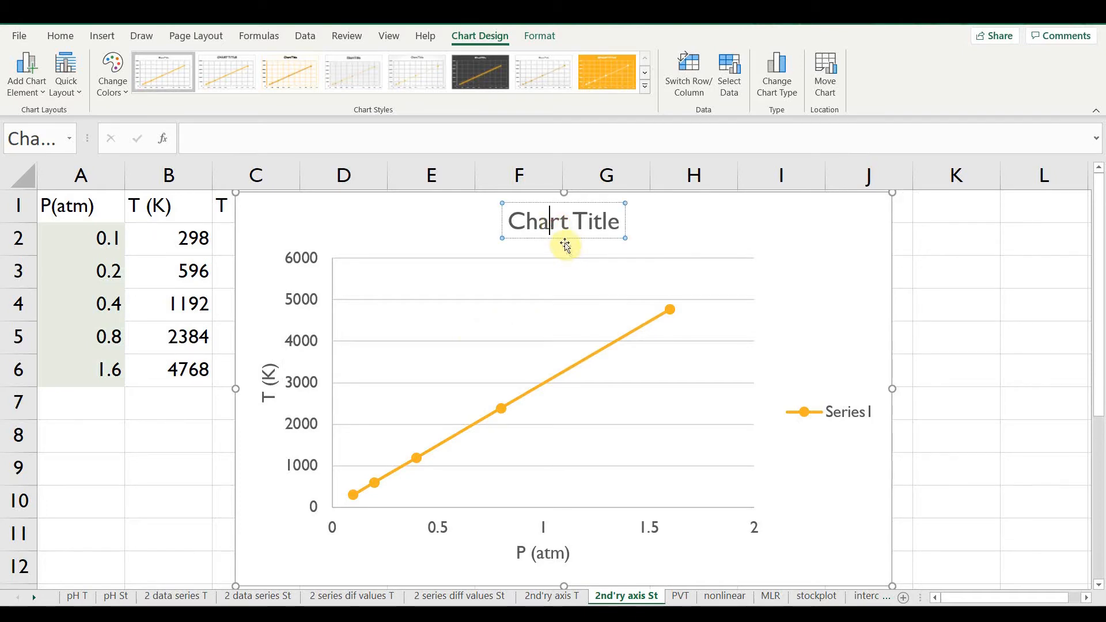
pyautogui.hotkey('ctrl', 'a')
pyautogui.write('T vs.')
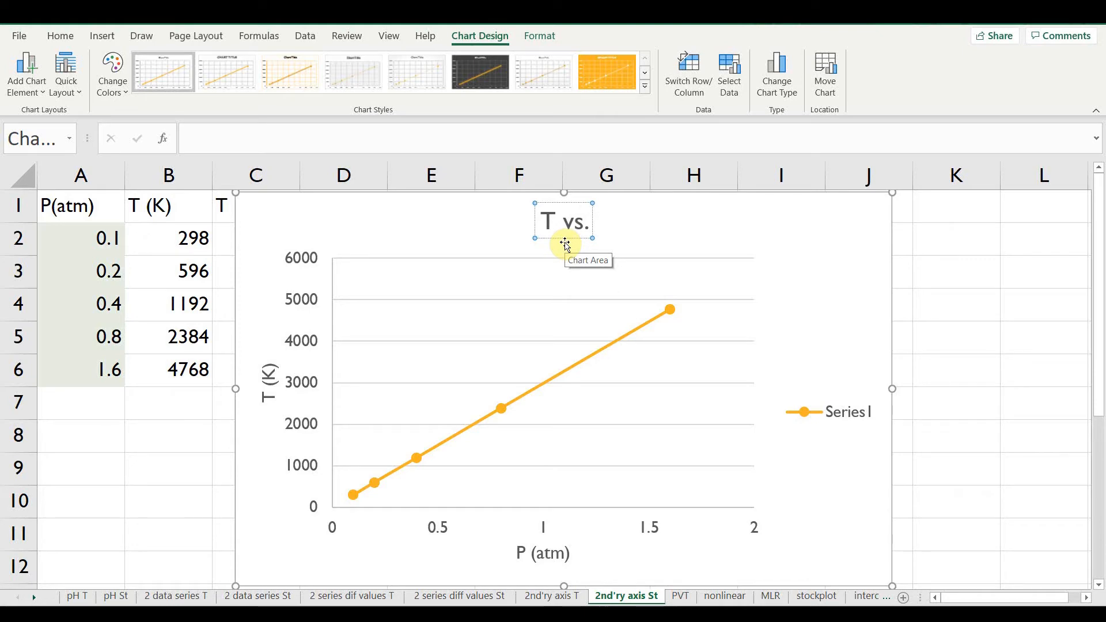
pyautogui.write(' P')
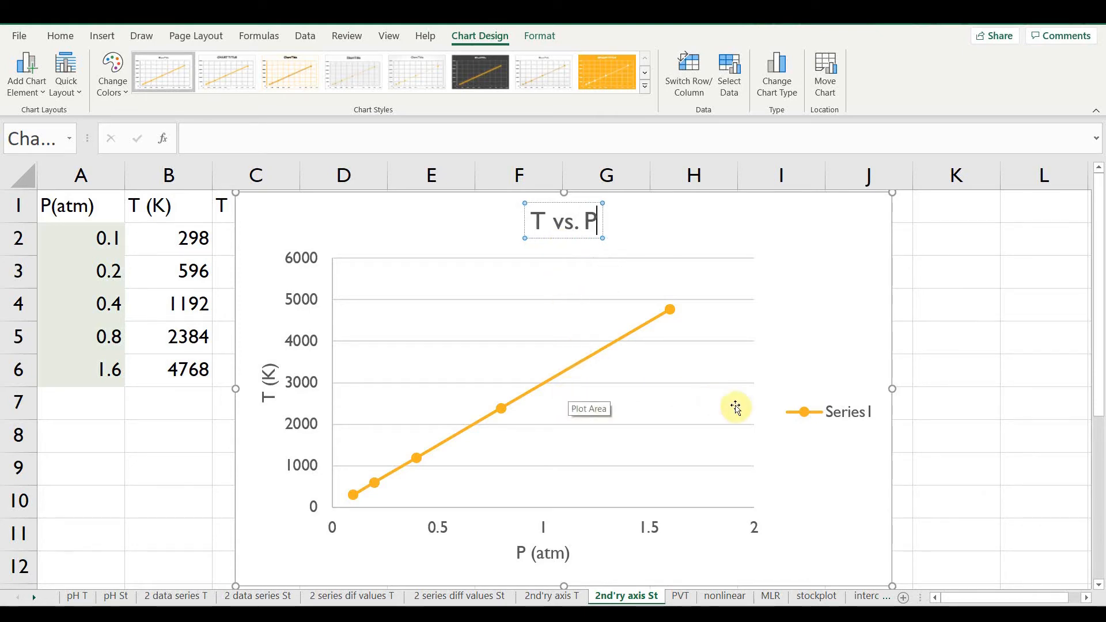
# Step: Select the legend of the T vs. P chart and open the chart elements list
pyautogui.click(803, 416)
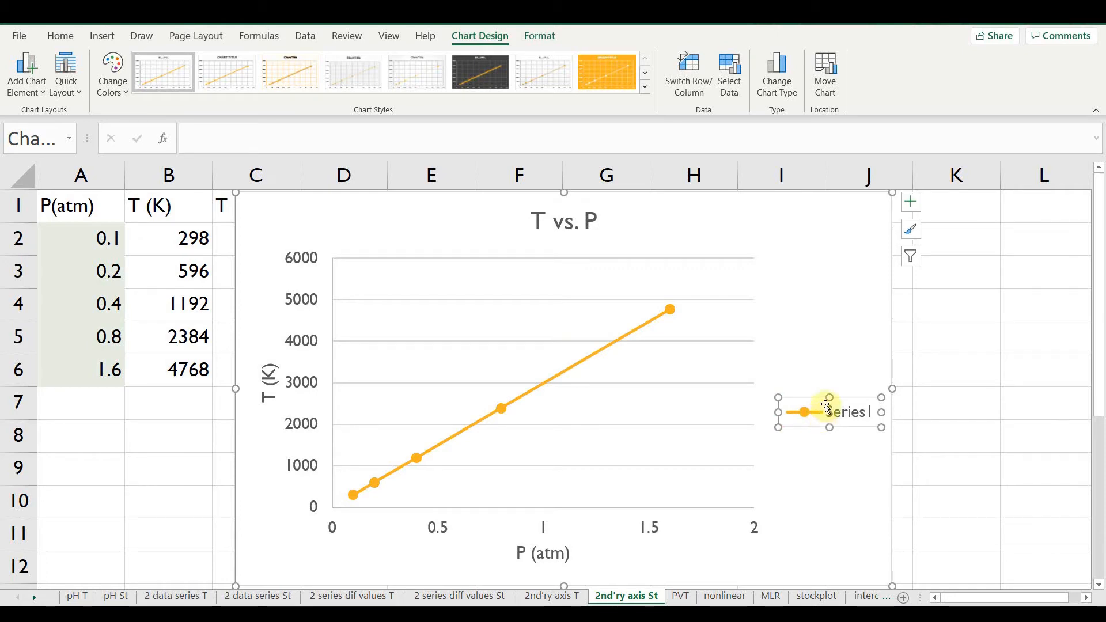
pyautogui.click(911, 204)
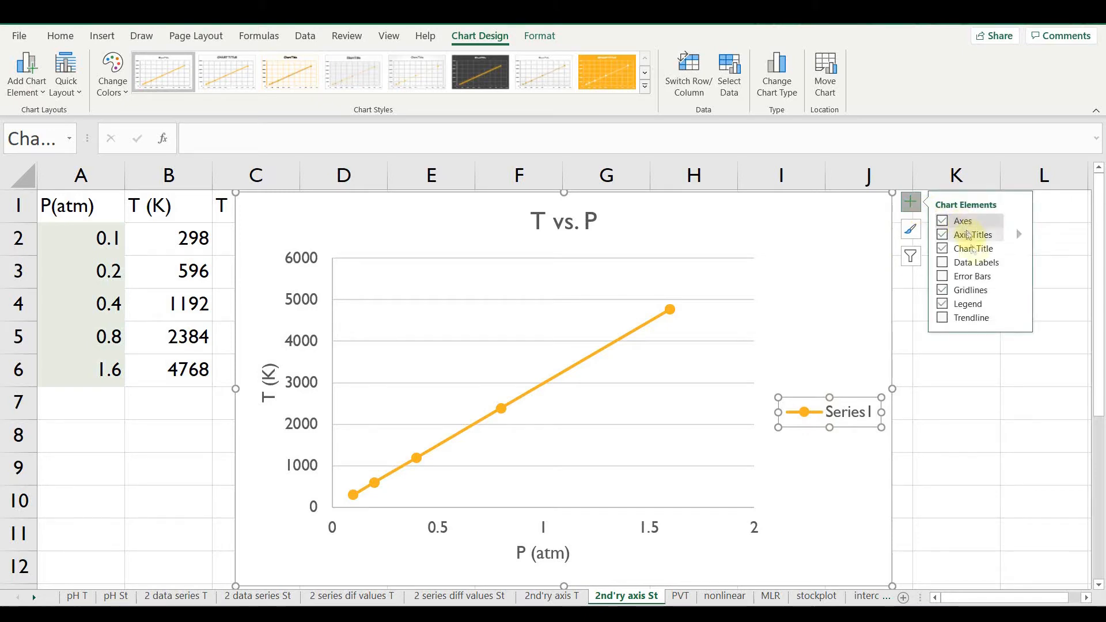
# Step: Place the chart legend at the top and move the chart sideways to uncover the T (°C) column
pyautogui.click(1020, 304)
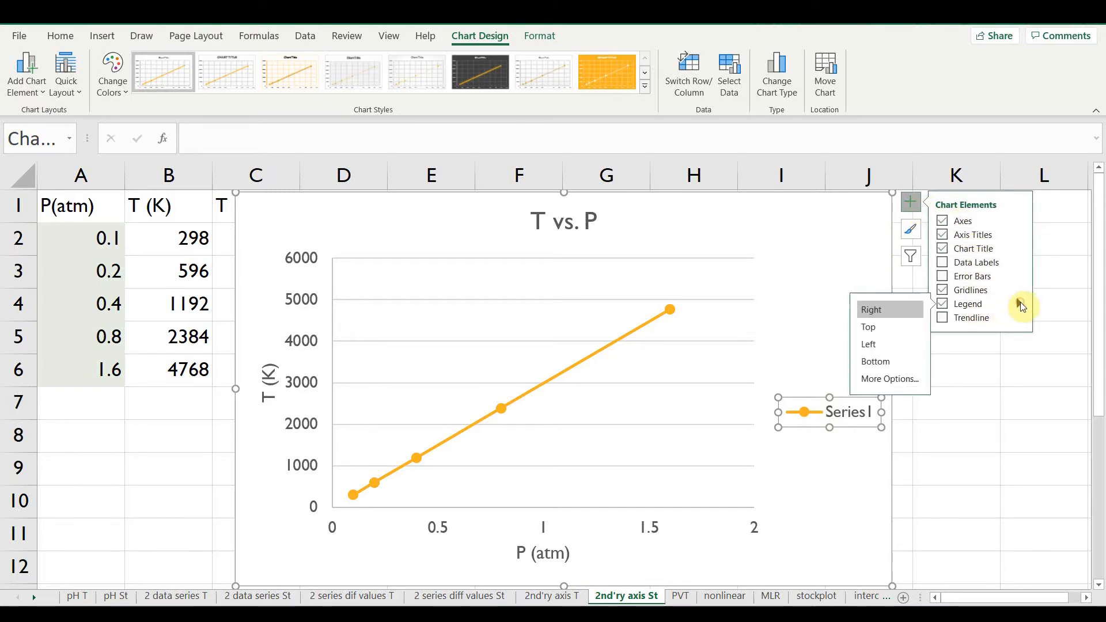
pyautogui.click(896, 327)
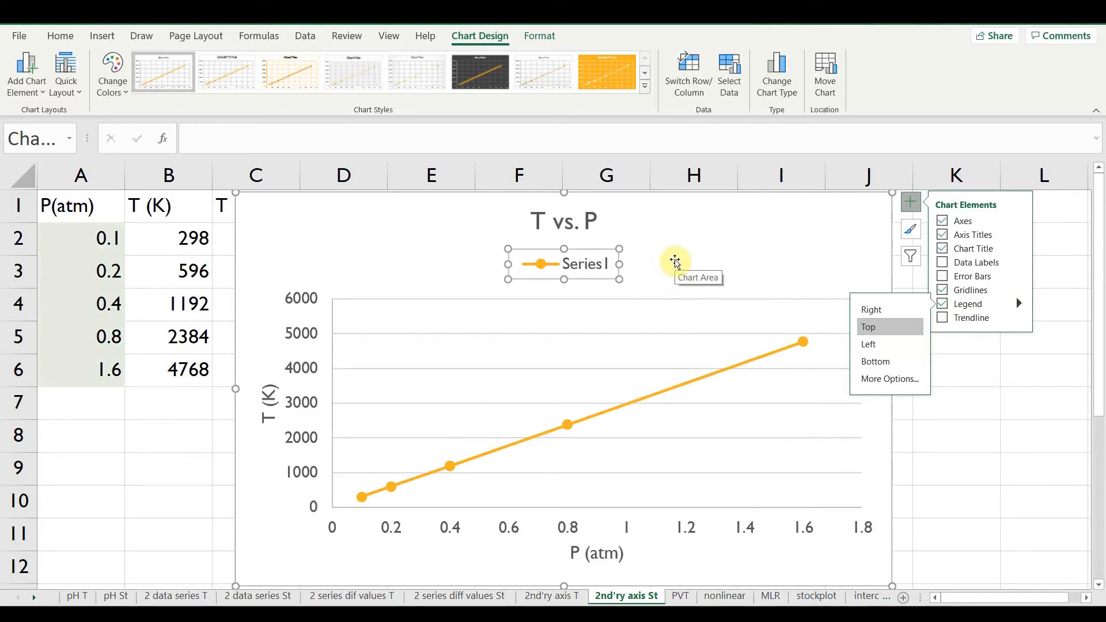
pyautogui.click(679, 257)
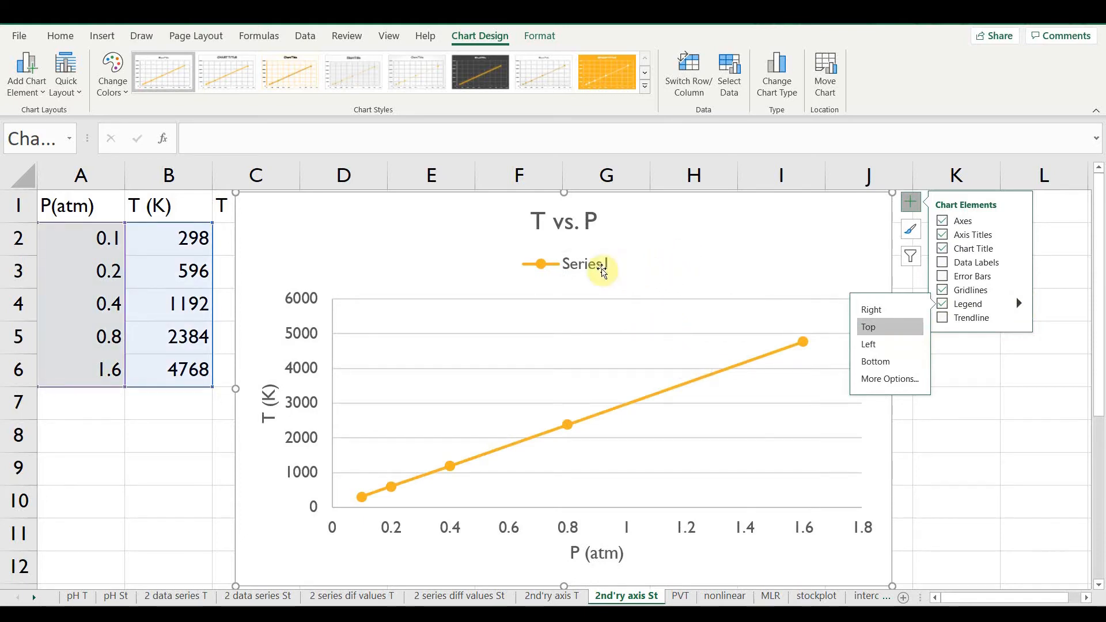
pyautogui.moveTo(329, 234); pyautogui.dragTo(420, 232)
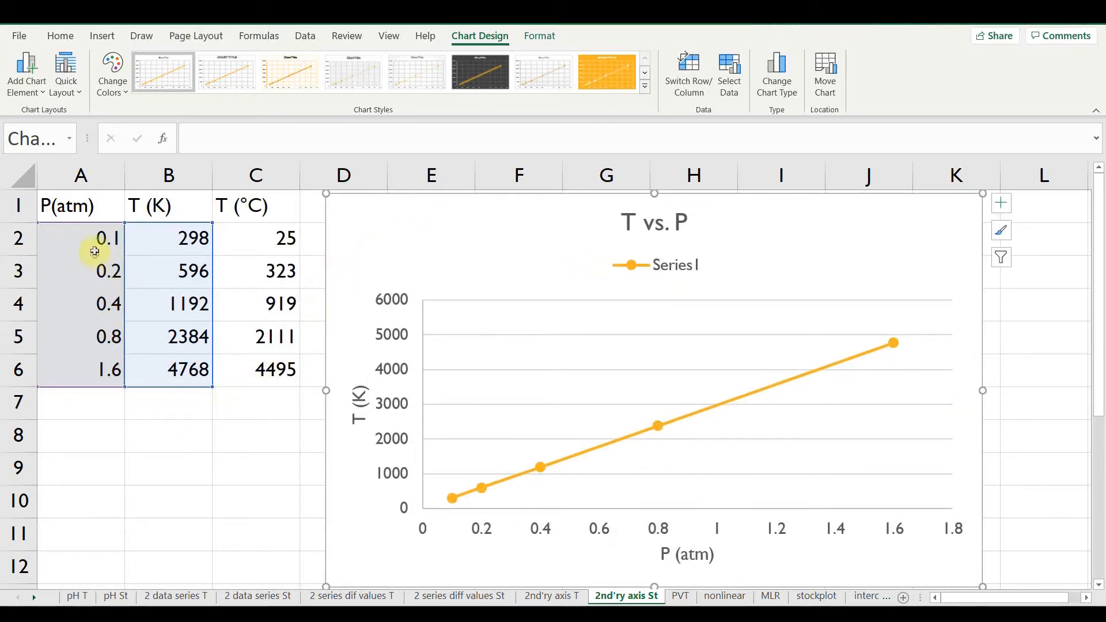
# Step: Copy the pressure values in A2:A6 together with the Celsius temperatures in C2:C6
pyautogui.moveTo(96, 242); pyautogui.dragTo(96, 363)
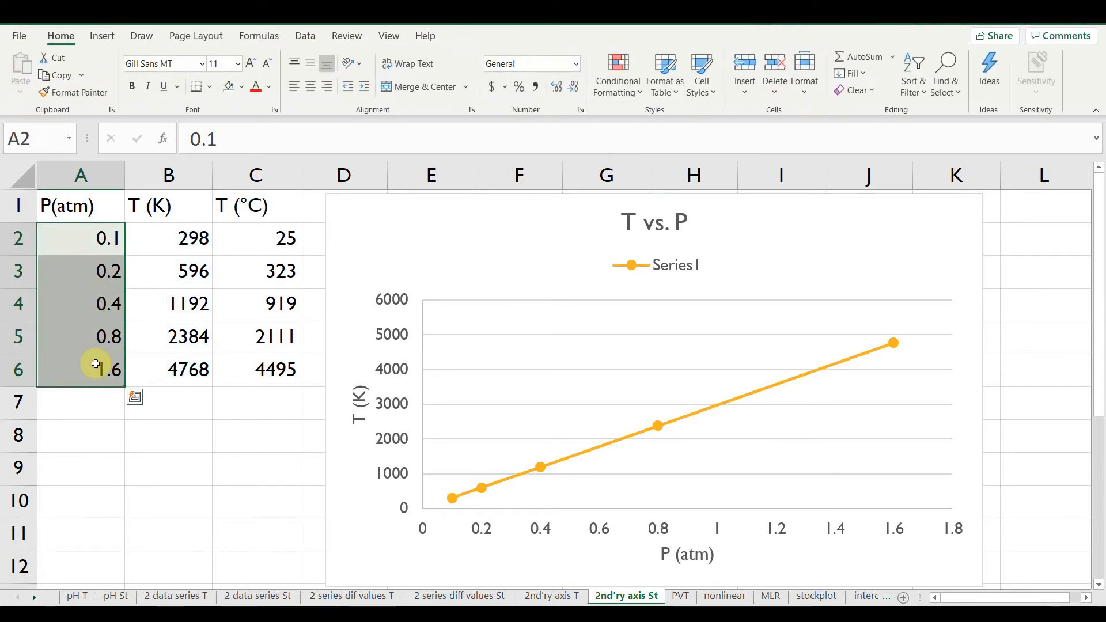
pyautogui.keyDown('ctrl'); pyautogui.click(247, 231); pyautogui.keyUp('ctrl')
pyautogui.moveTo(251, 260); pyautogui.dragTo(248, 370)
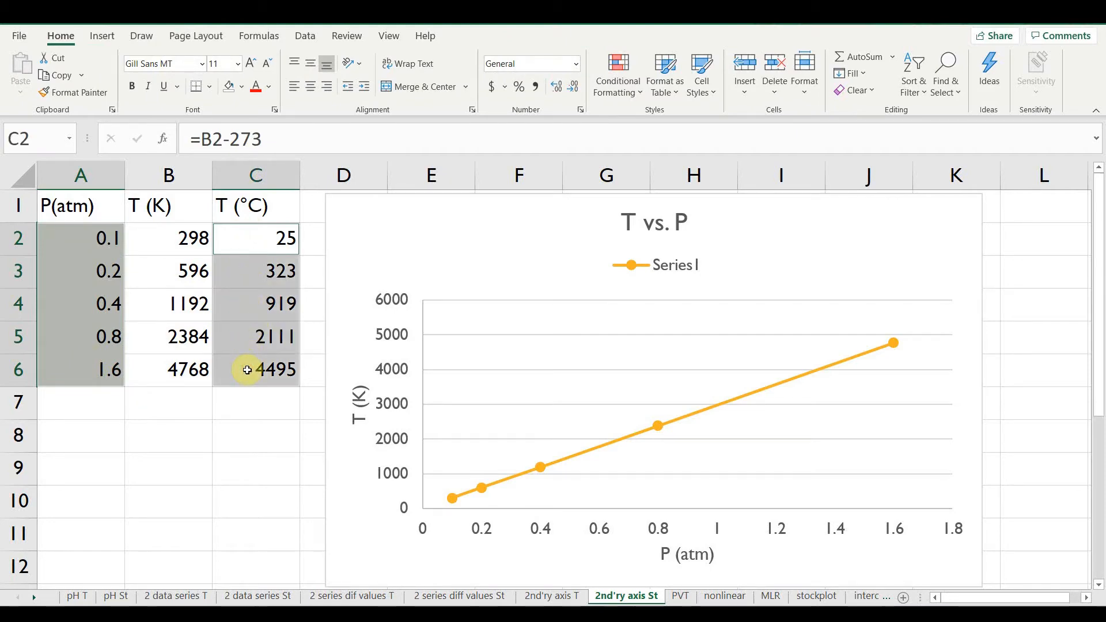
pyautogui.hotkey('ctrl', 'c')
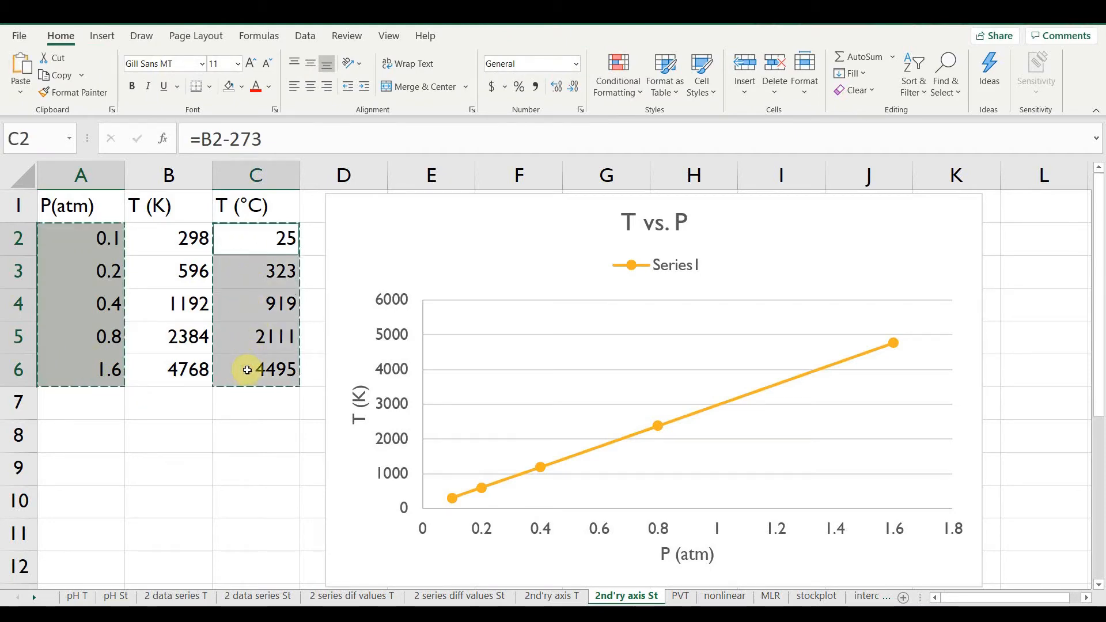
# Step: Paste the copied cells into the chart with Paste Special as a new series in columns, with categories (X values) in the first column
pyautogui.click(382, 227)
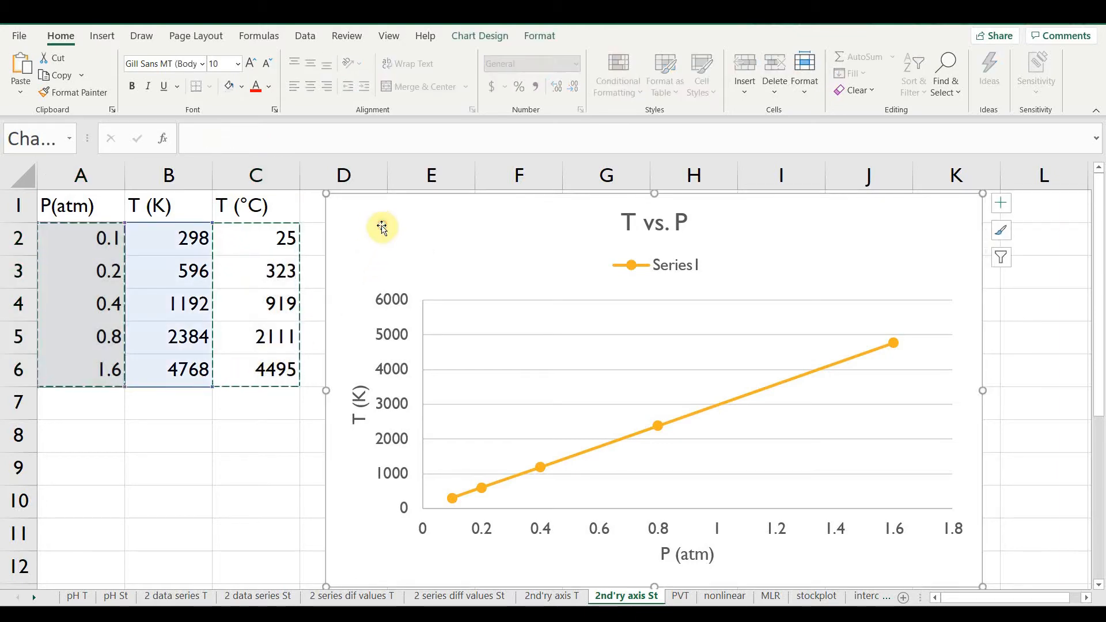
pyautogui.click(26, 93)
pyautogui.click(52, 151)
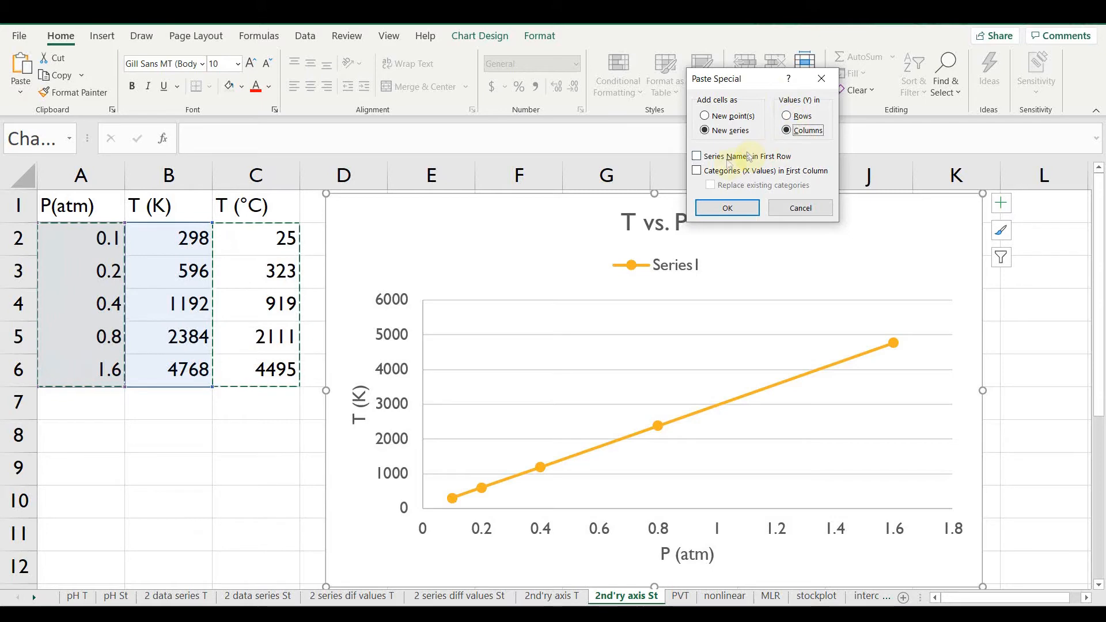
pyautogui.click(697, 171)
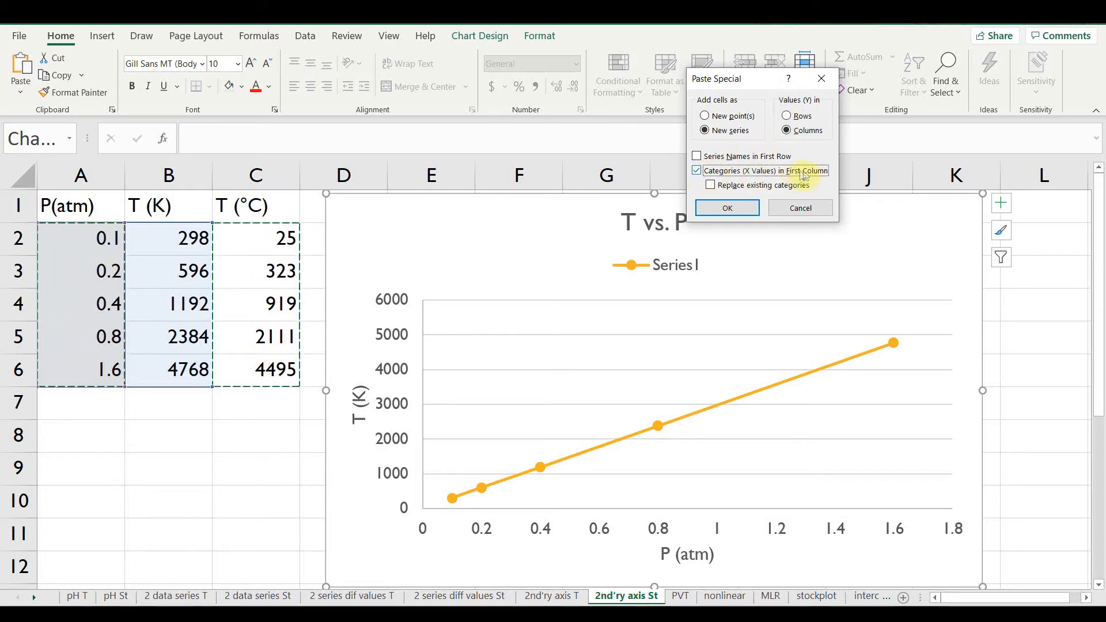
pyautogui.click(739, 208)
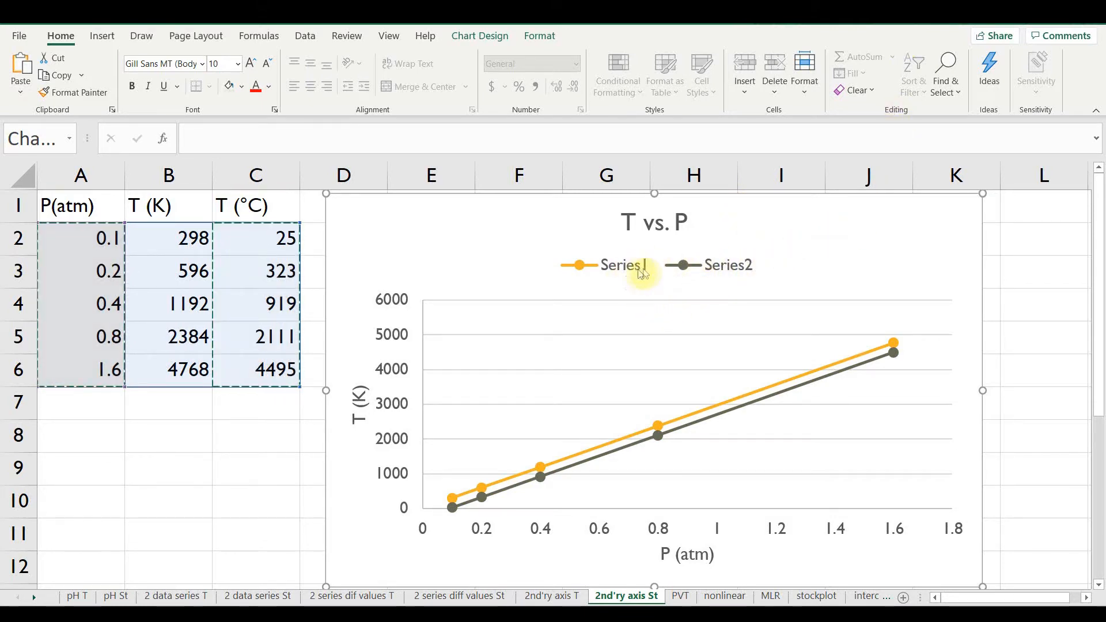
# Step: Rename Series1 in the chart's data source as "T (K) vs. P (atm)"
pyautogui.click(805, 212)
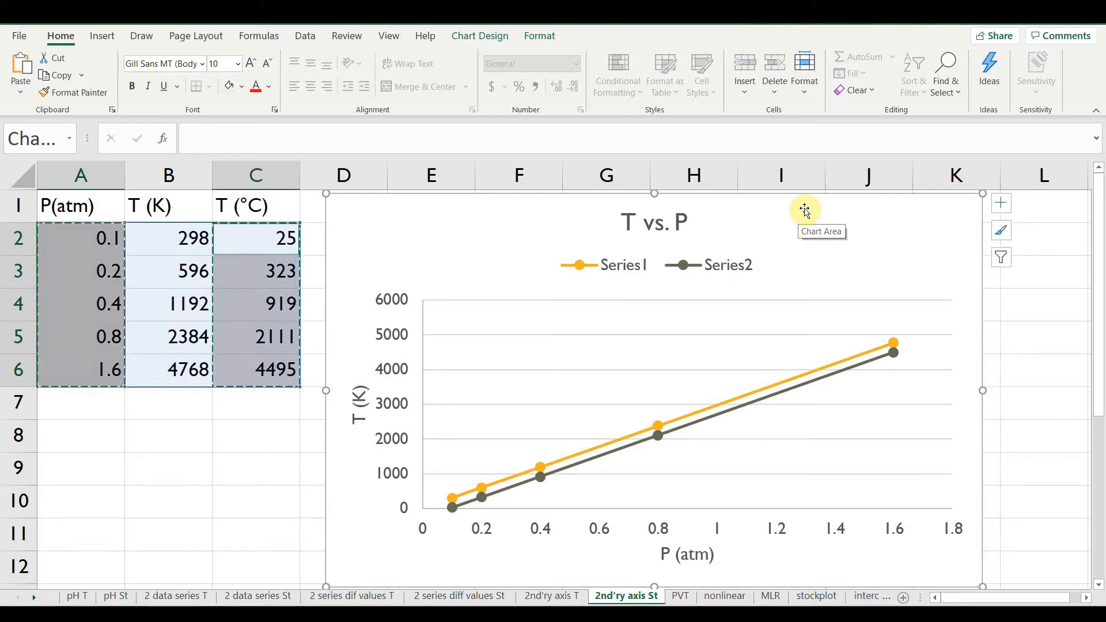
pyautogui.click(486, 34)
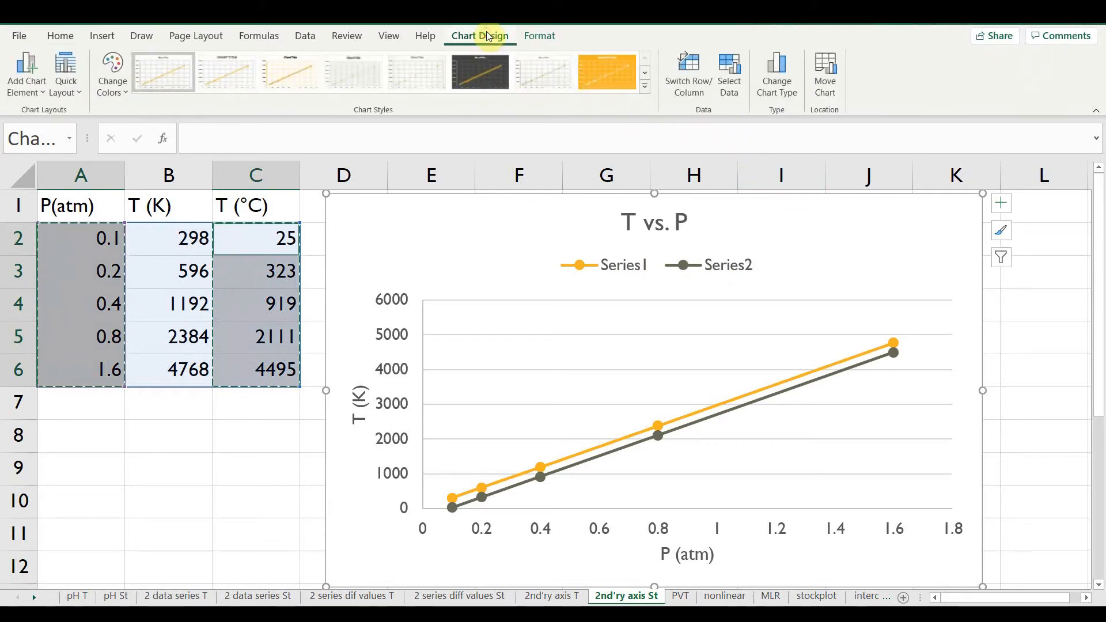
pyautogui.click(730, 78)
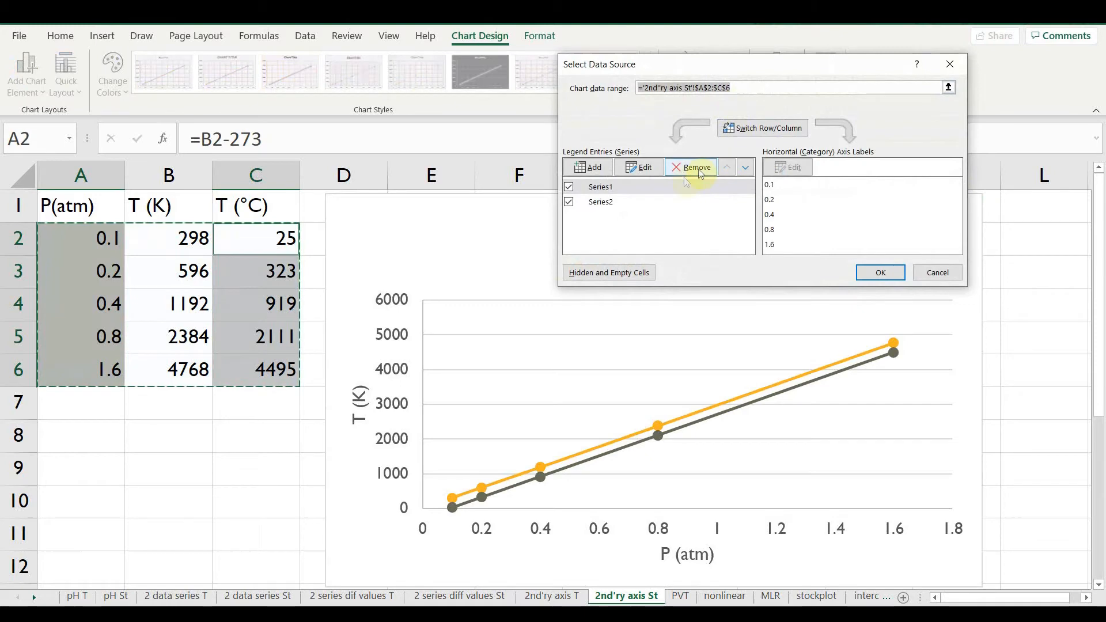
pyautogui.click(625, 187)
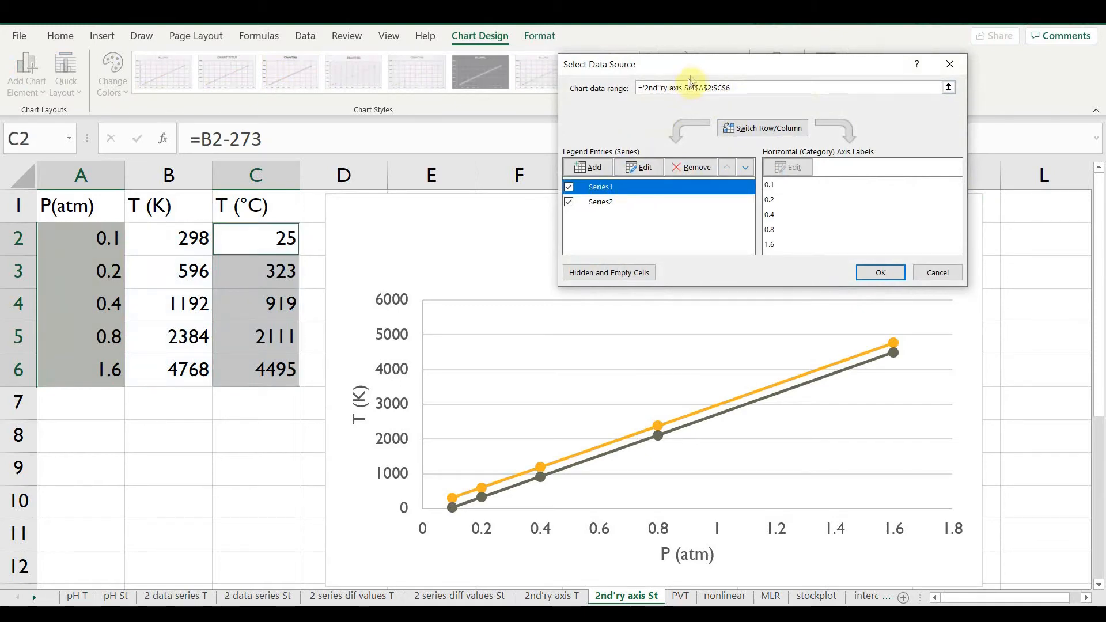
pyautogui.click(637, 168)
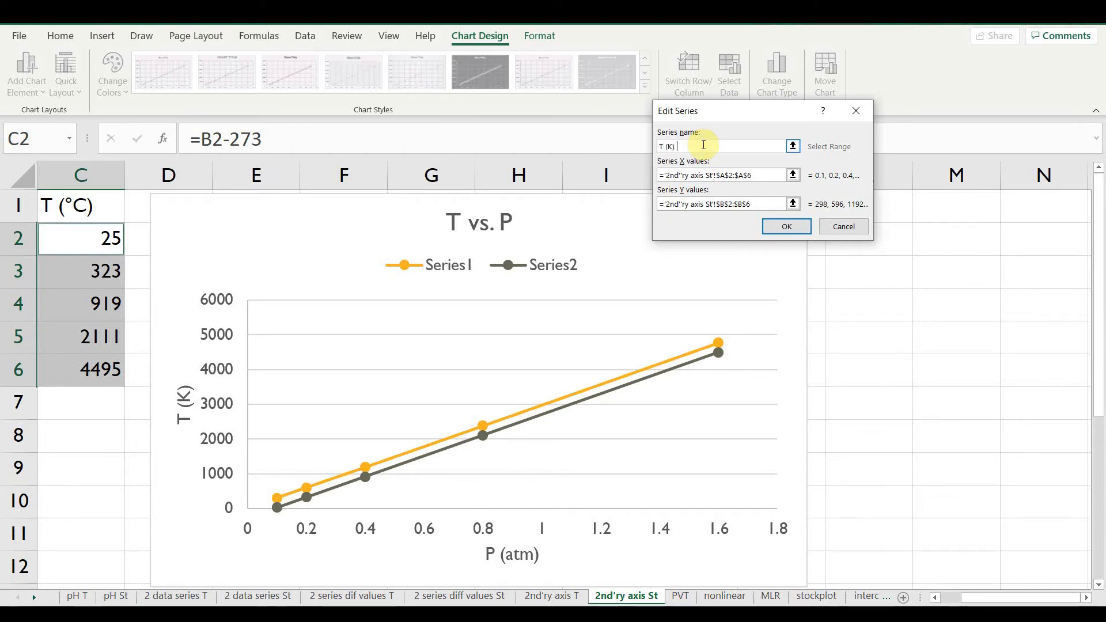
pyautogui.write('T (K) vs. P (atm')
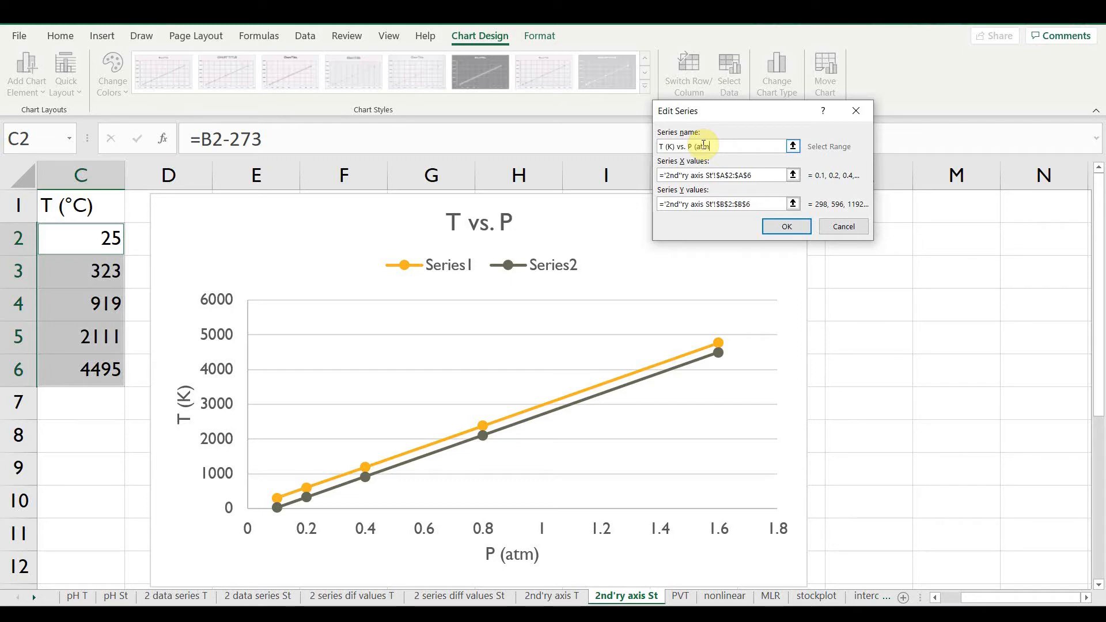
pyautogui.click(790, 227)
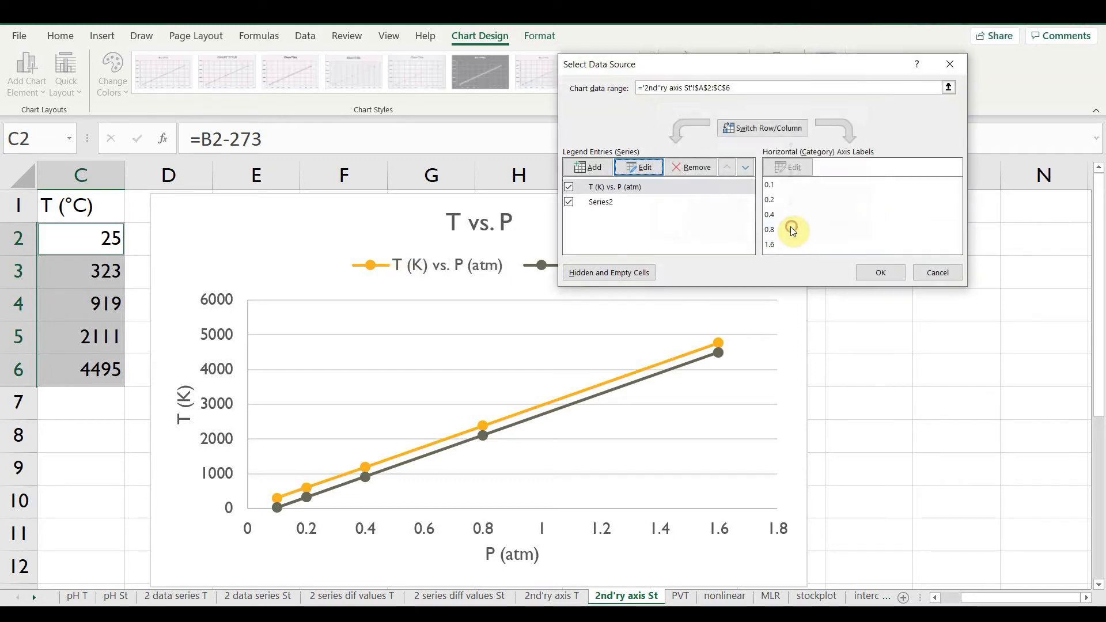
# Step: Rename Series2 as "T (C) vs. P (atm)" and apply the data source changes
pyautogui.click(613, 201)
pyautogui.click(654, 172)
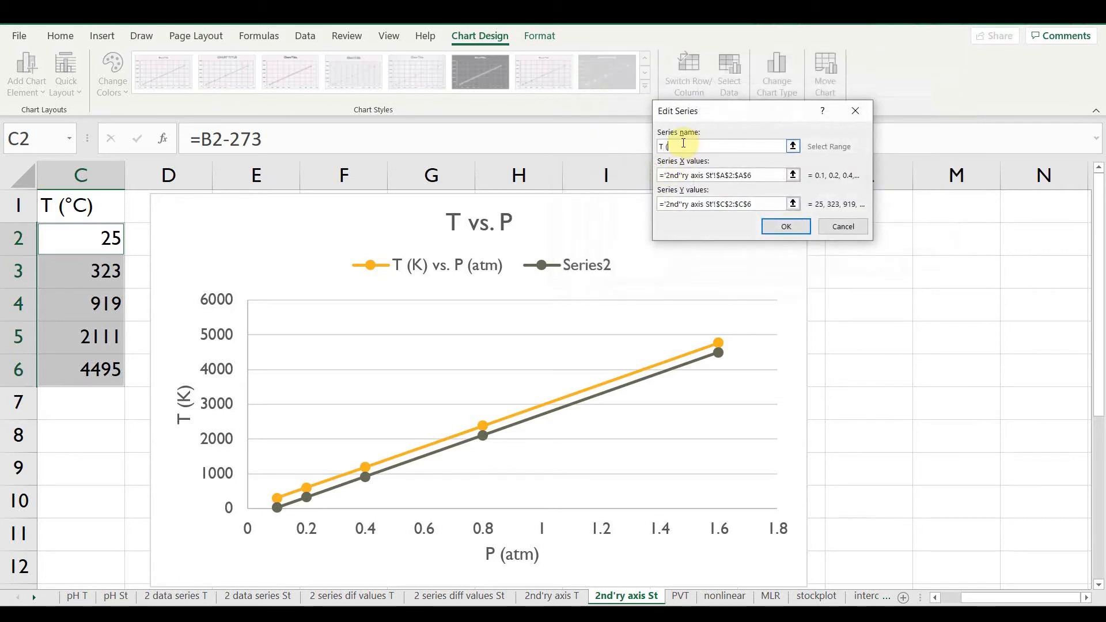
pyautogui.write('T (C) vs P')
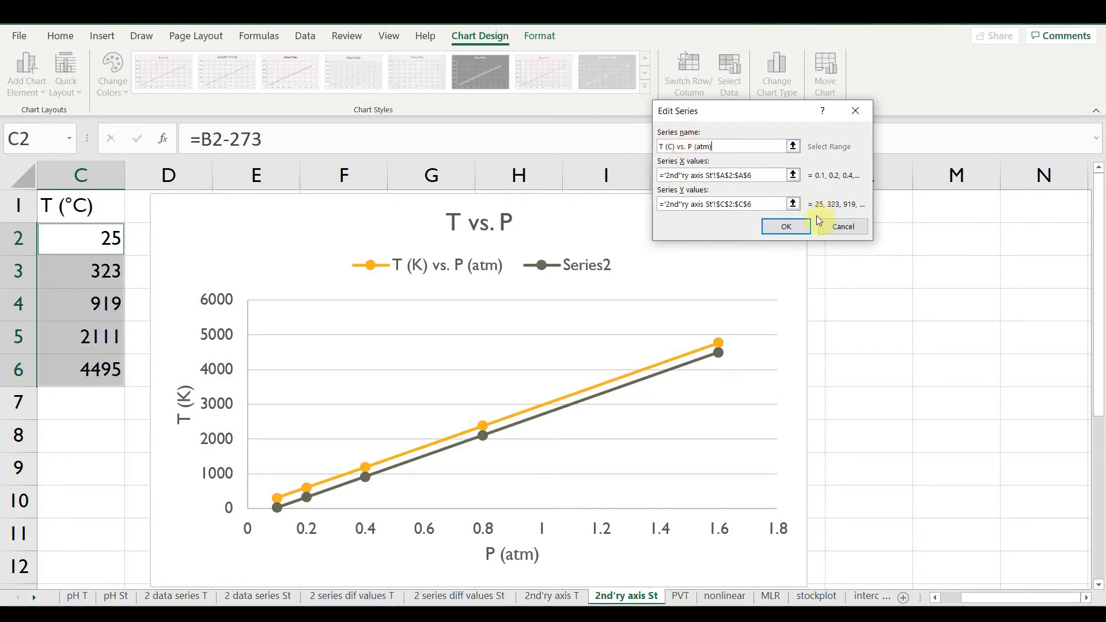
pyautogui.click(799, 224)
pyautogui.click(891, 275)
pyautogui.click(897, 256)
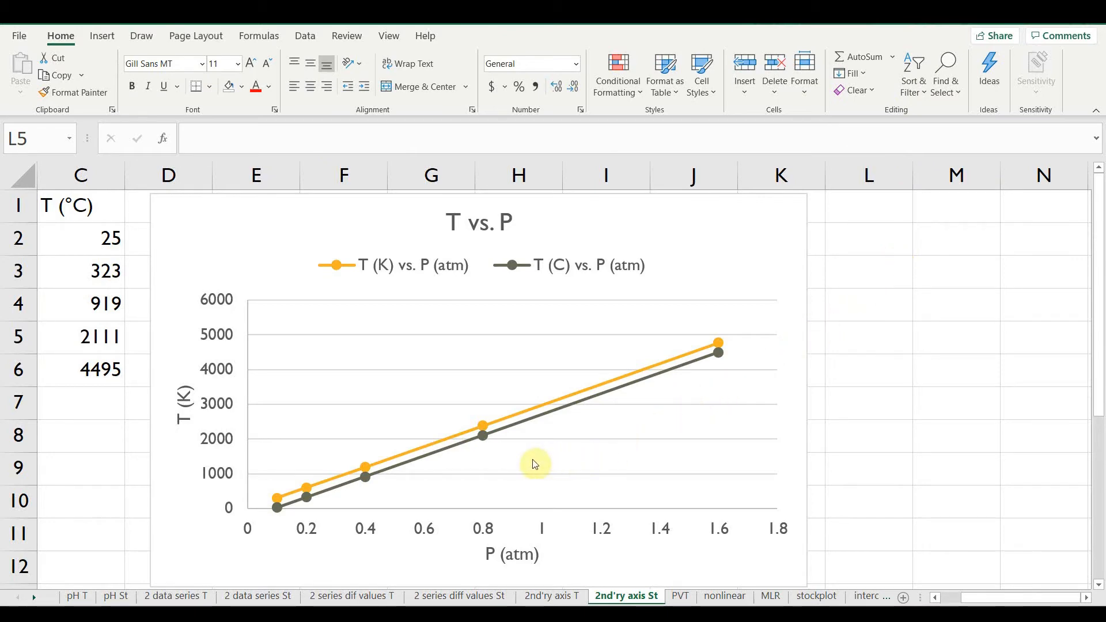
# Step: Plot the T (C) vs. P (atm) series on the secondary axis
pyautogui.moveTo(484, 435)
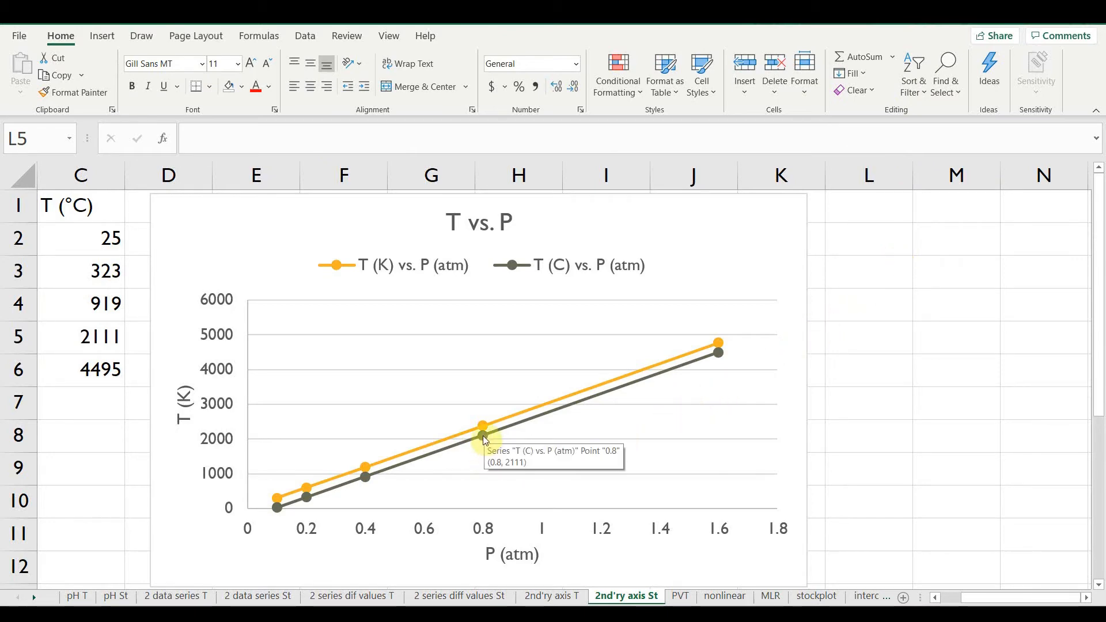
pyautogui.rightClick(484, 438)
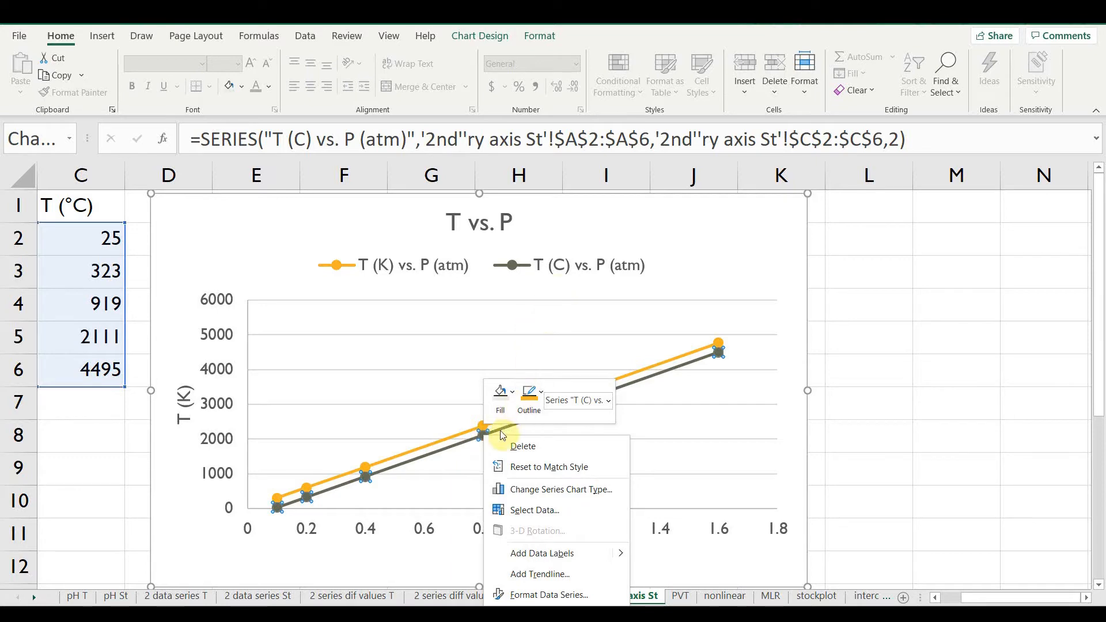
pyautogui.click(528, 596)
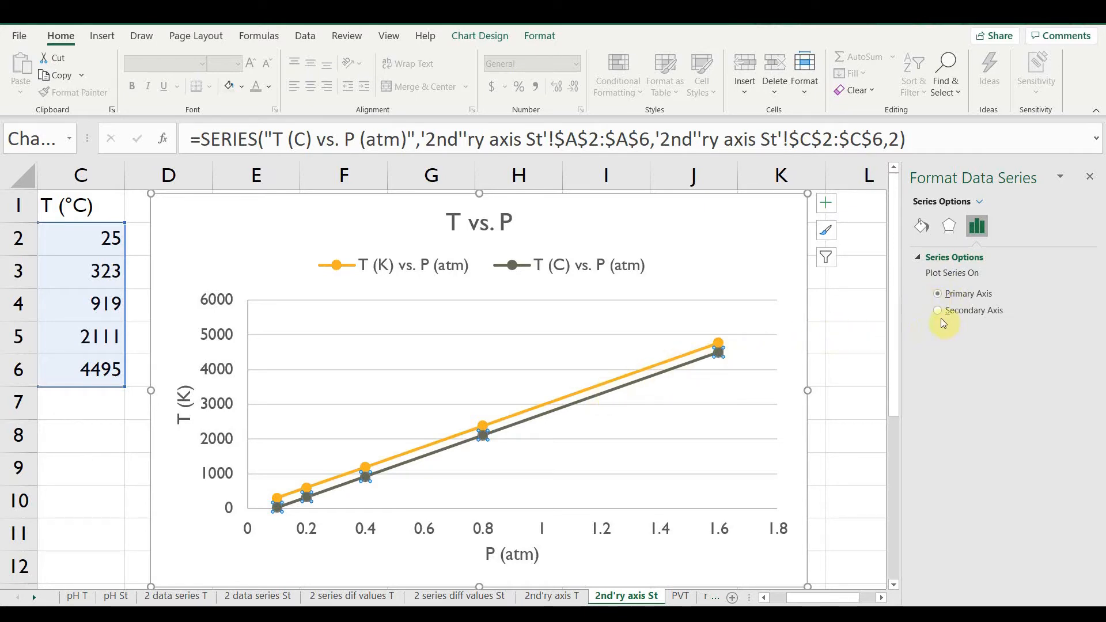
pyautogui.click(941, 312)
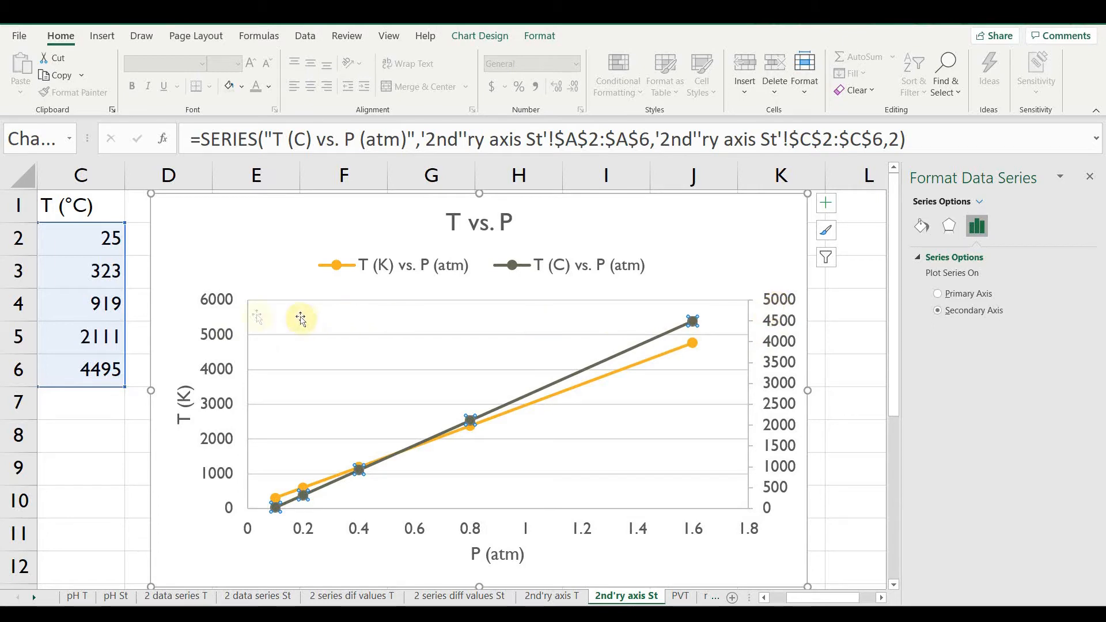
# Step: Set the maximum bound of the secondary vertical axis to 6000
pyautogui.rightClick(787, 312)
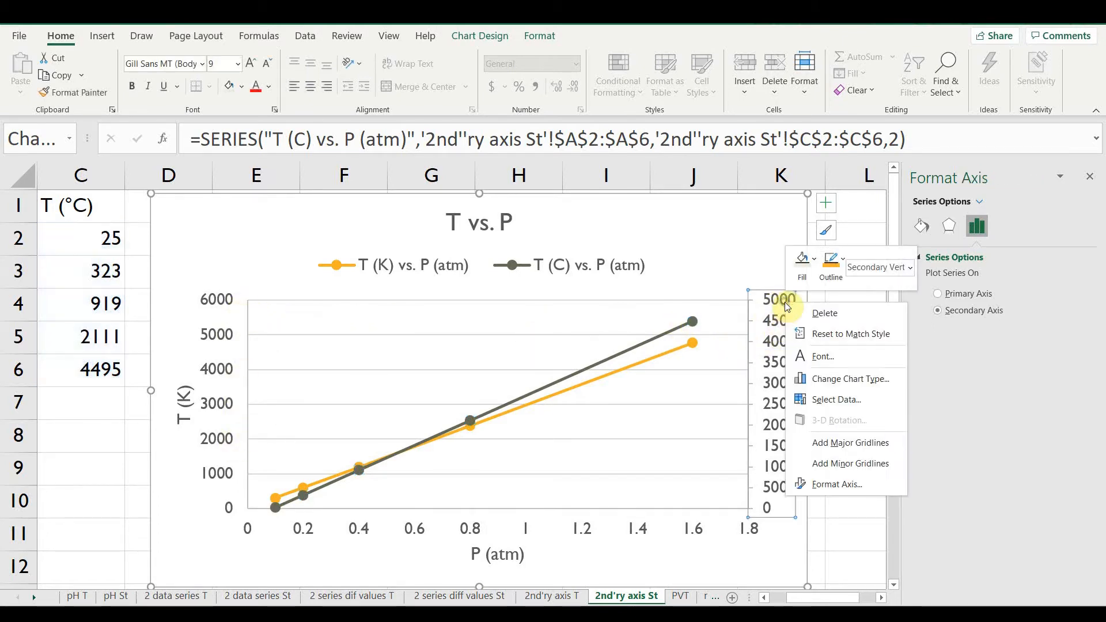
pyautogui.click(826, 485)
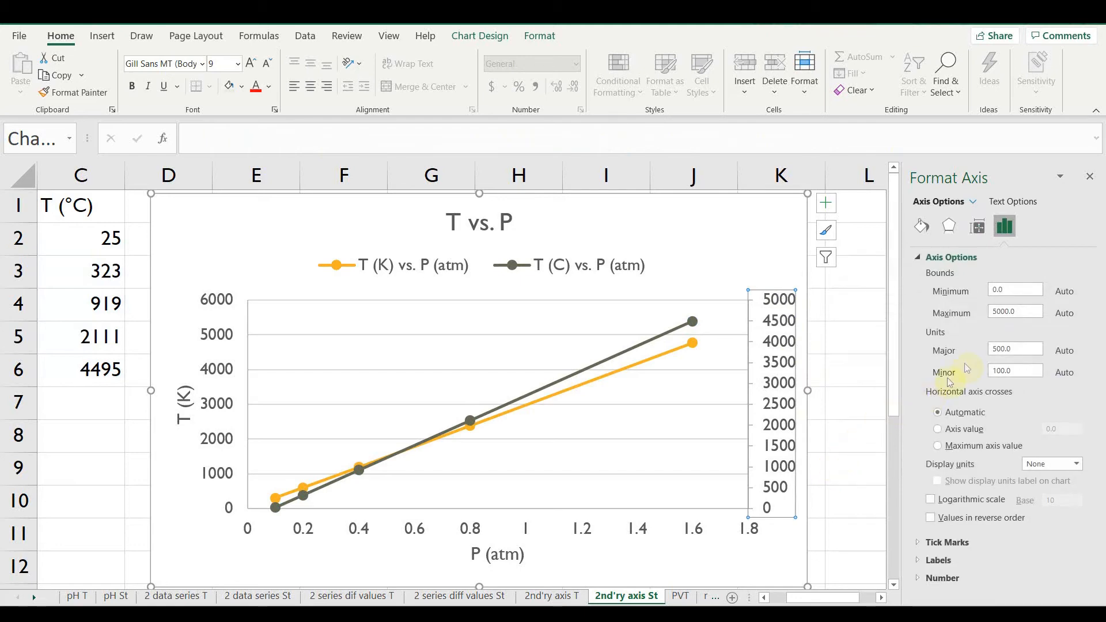
pyautogui.click(1025, 311)
pyautogui.doubleClick(1025, 311)
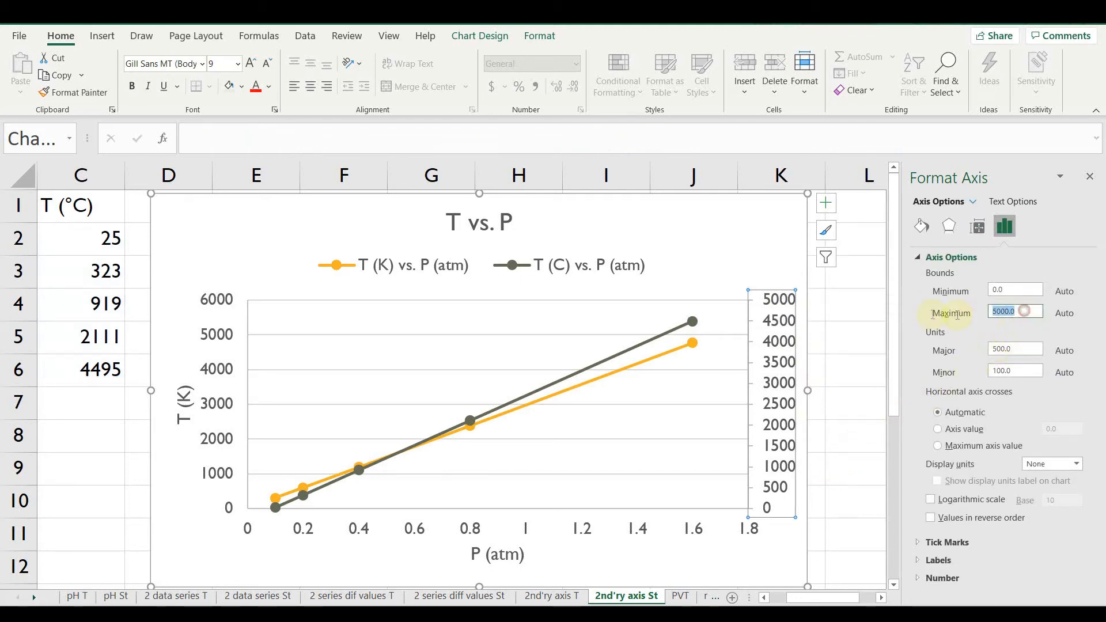
pyautogui.write('6')
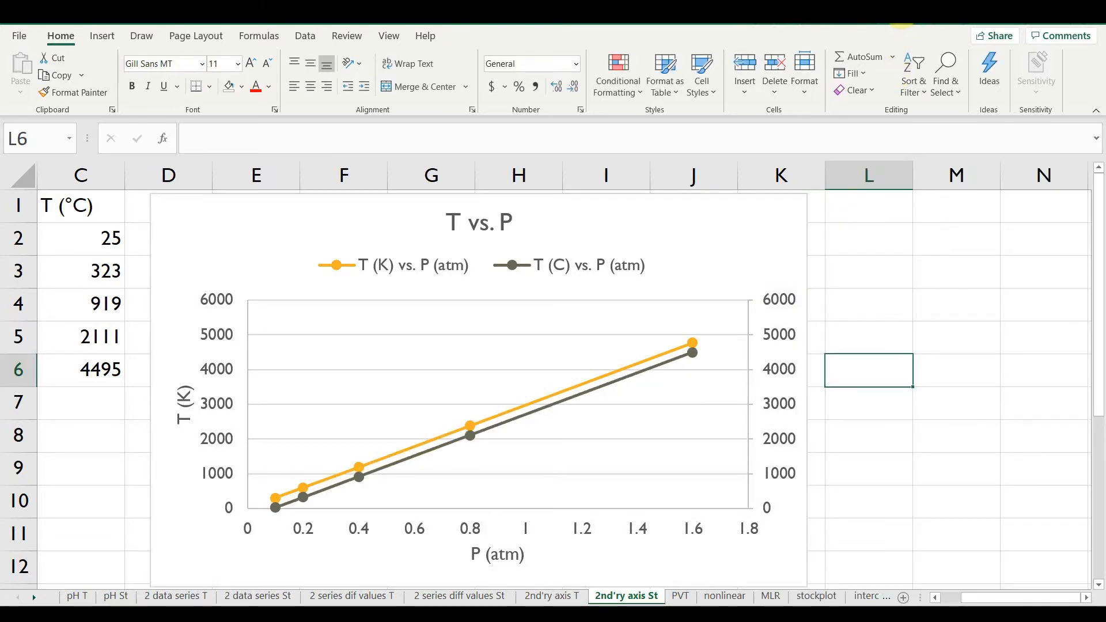
pyautogui.press('Return')
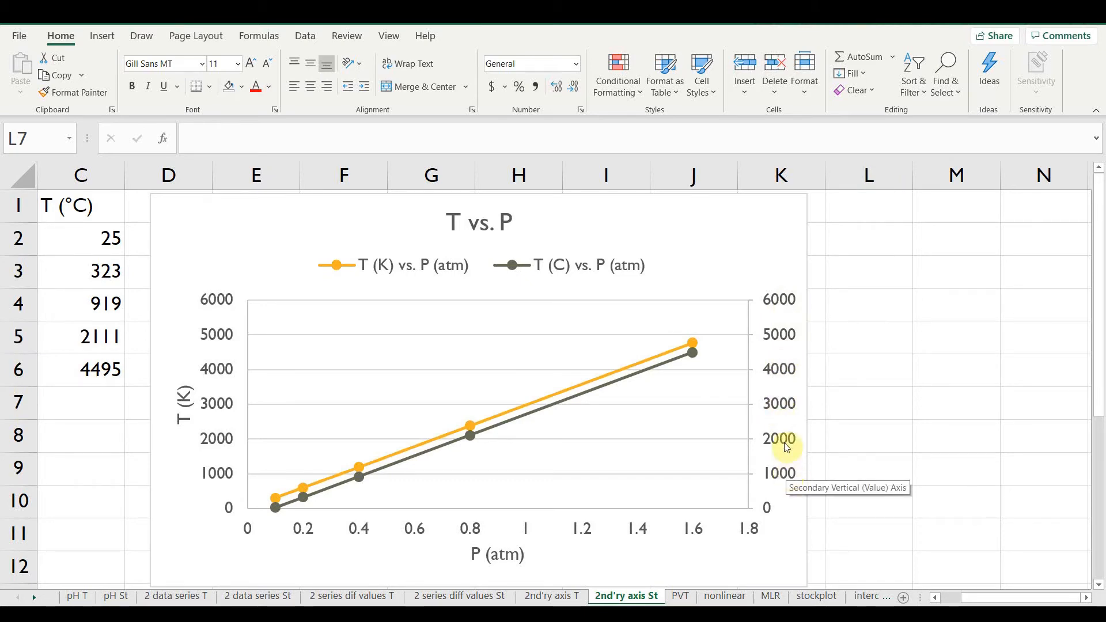
# Step: Add an axis title to the secondary vertical axis of the T vs. P chart
pyautogui.click(786, 216)
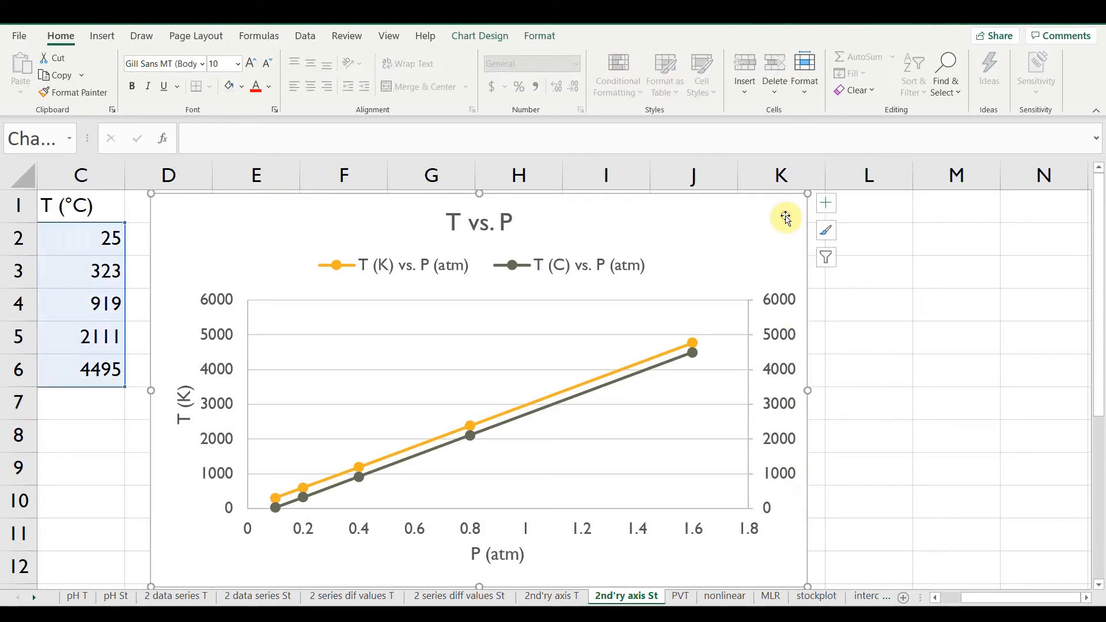
pyautogui.click(826, 206)
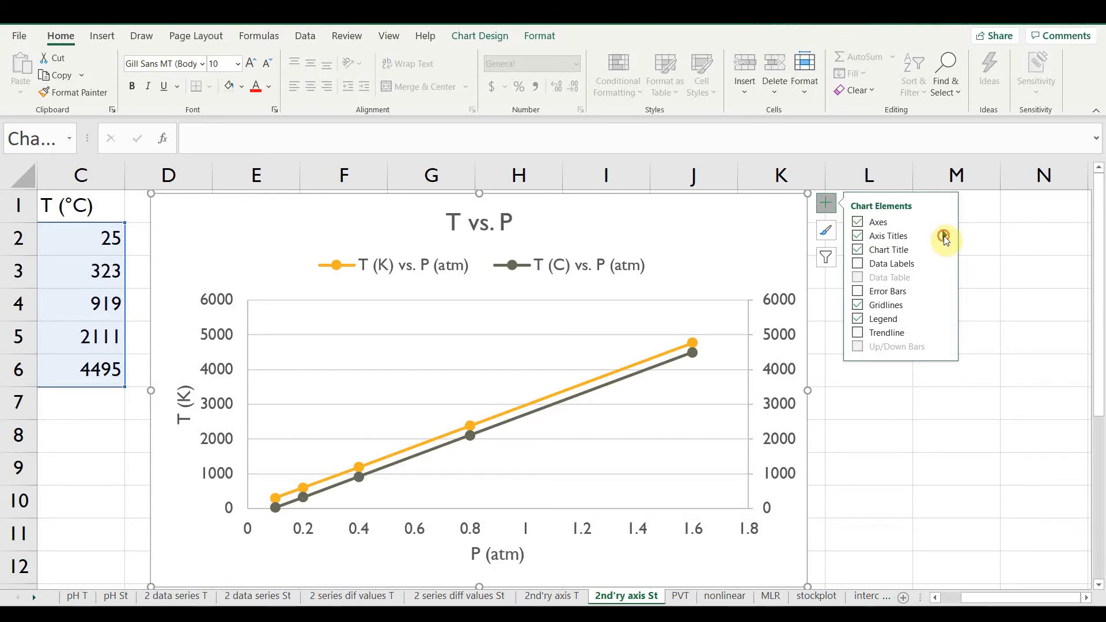
pyautogui.click(943, 236)
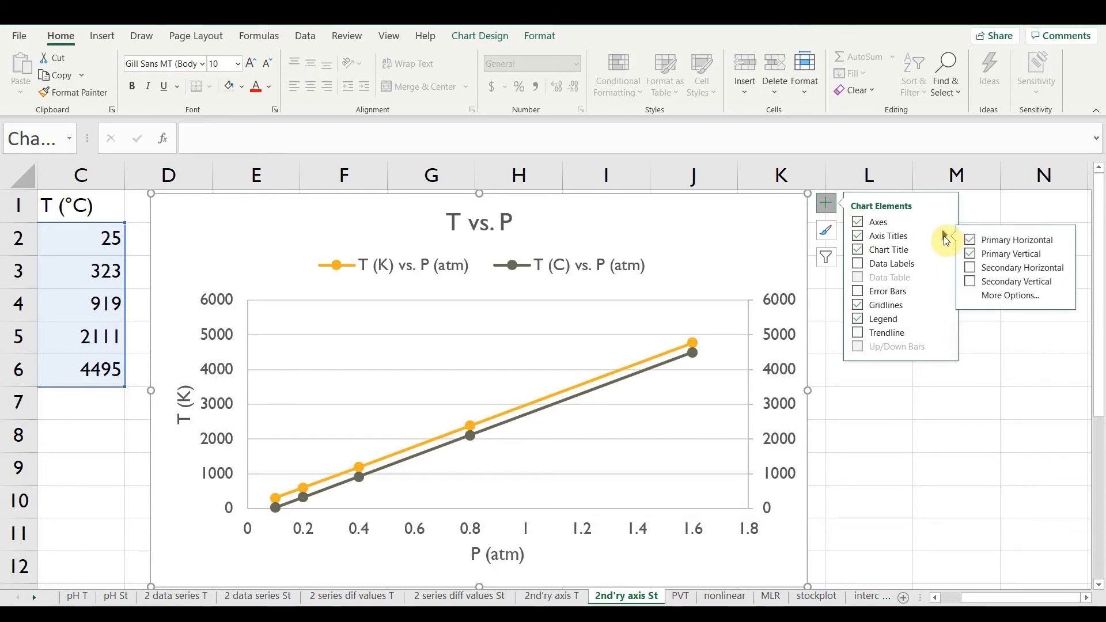
pyautogui.click(1003, 282)
# Step: Set the secondary vertical axis title to "T (C)"
pyautogui.click(779, 420)
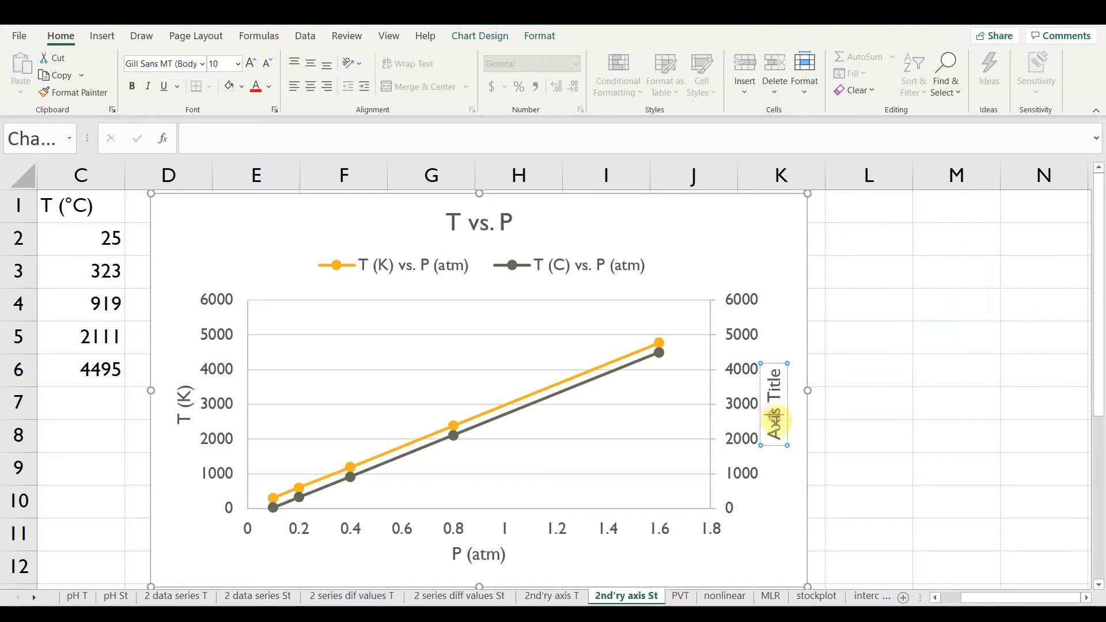
pyautogui.tripleClick(784, 429)
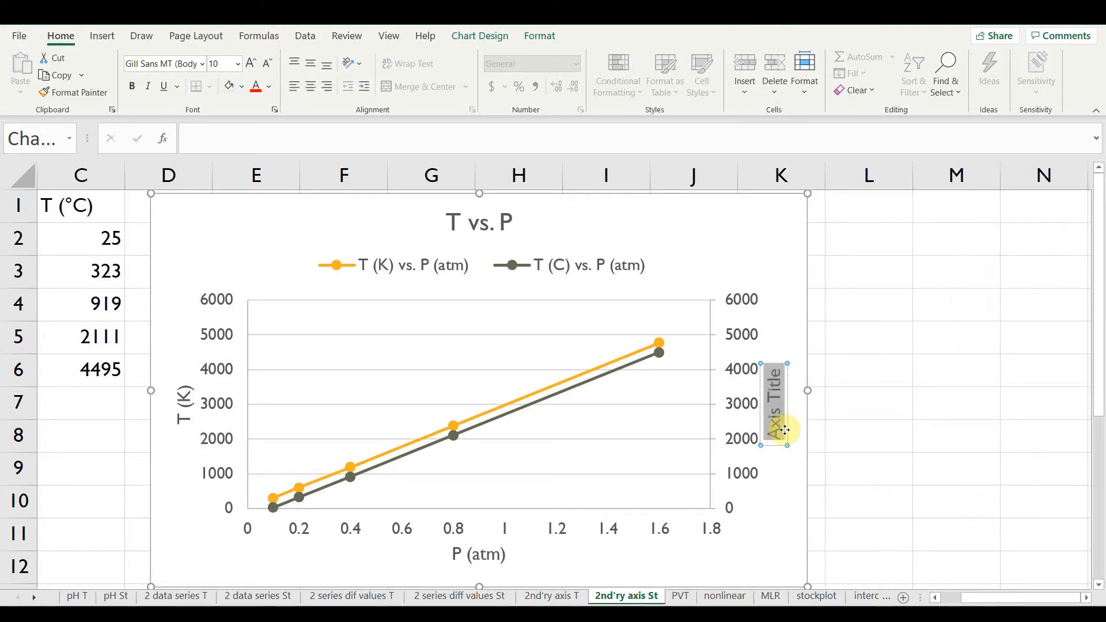
pyautogui.write('T (d')
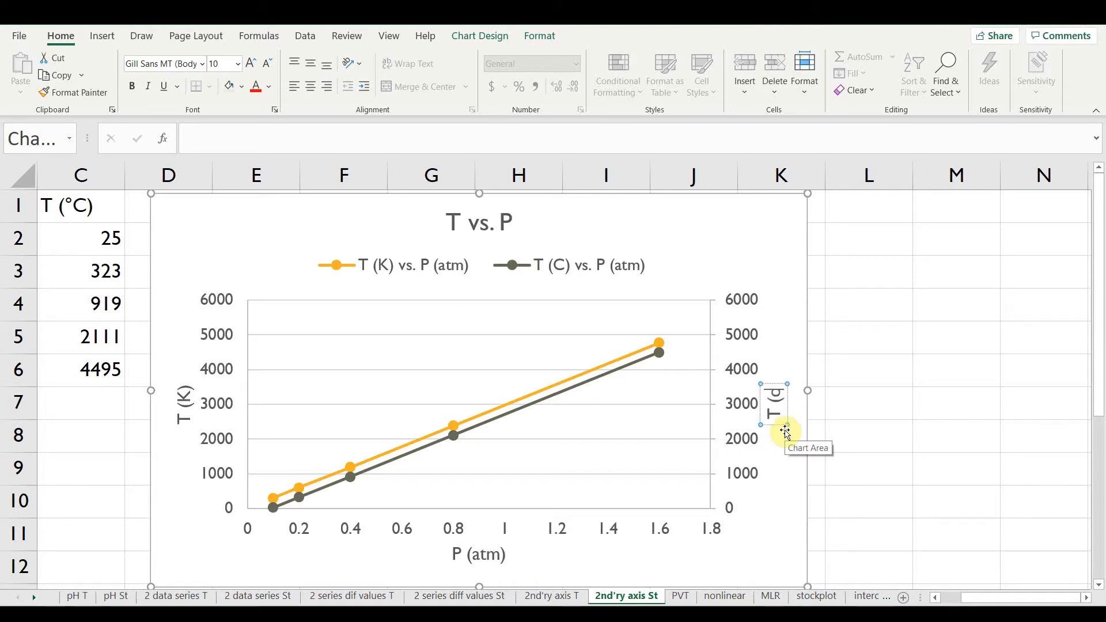
pyautogui.press('BackSpace')
pyautogui.write('C)')
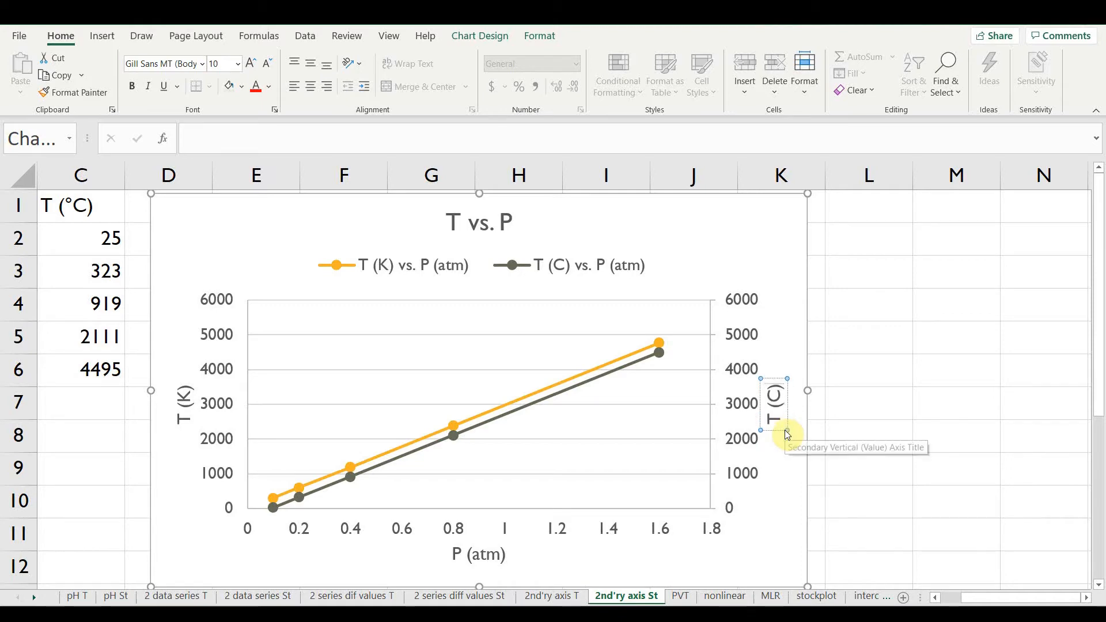
pyautogui.click(847, 416)
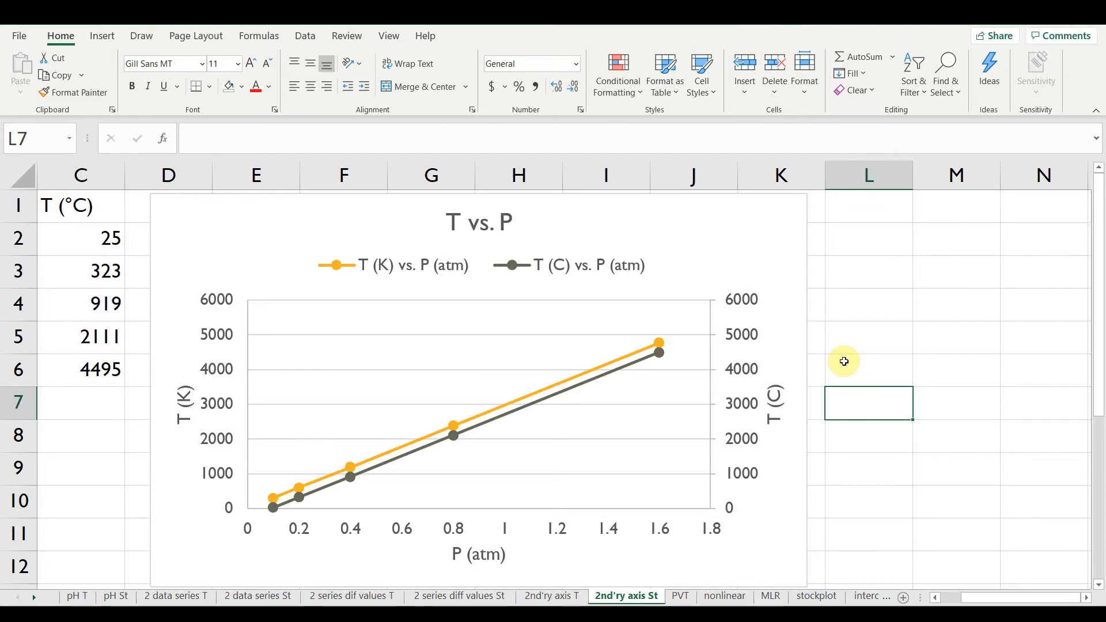
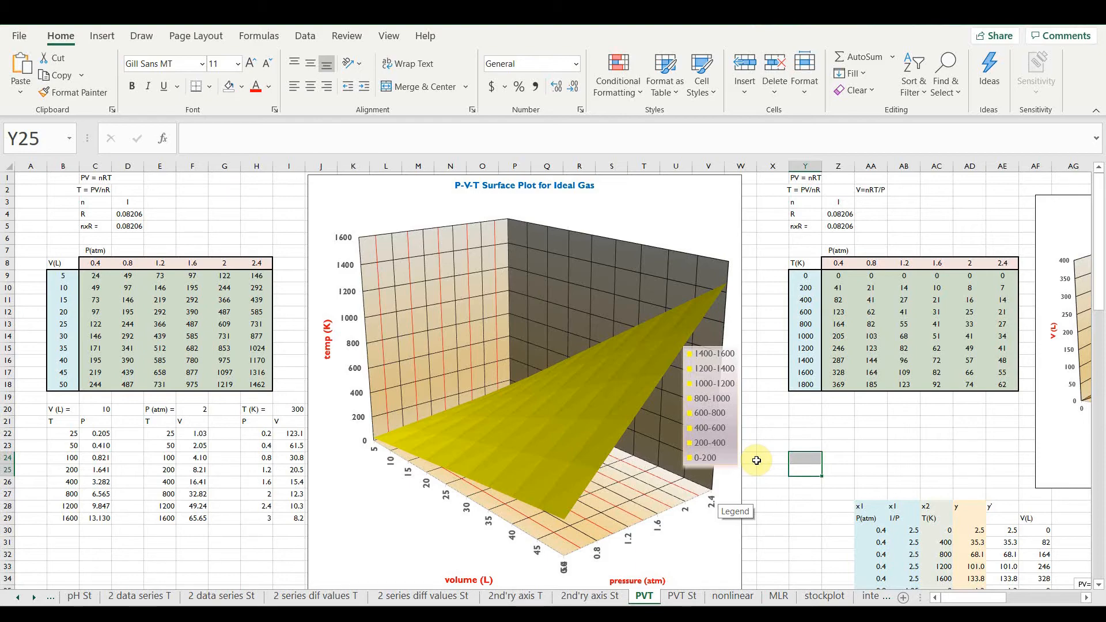
# Step: Examine the surface plots on the PVT and nonlinear sheets and the temperature formula in C9 of the PVT St sheet
pyautogui.hscroll(8, 756, 462)
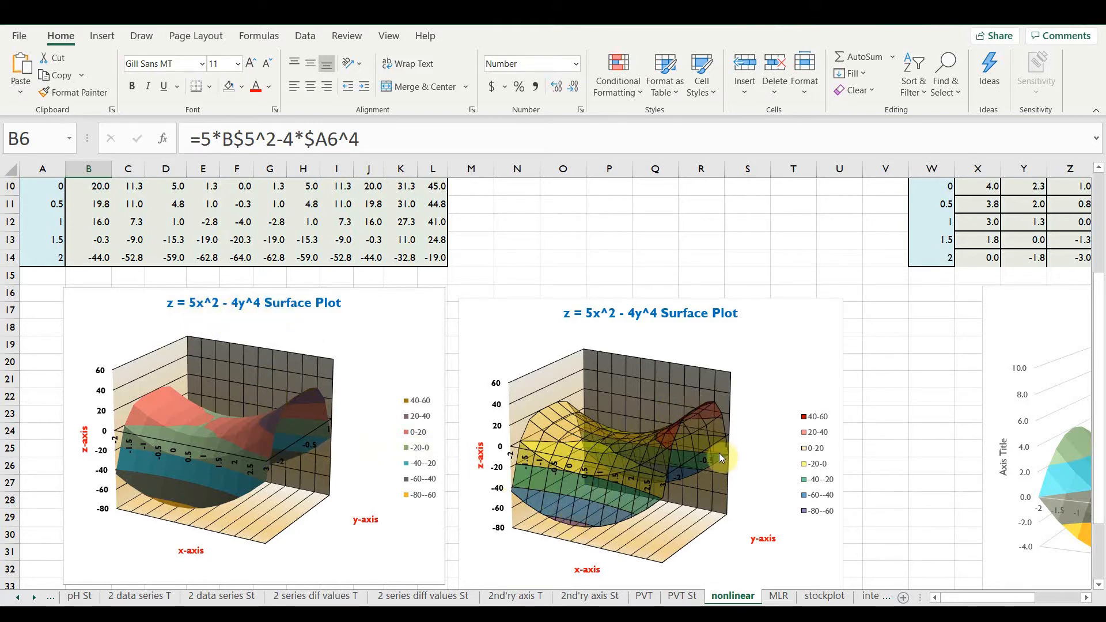
pyautogui.click(778, 596)
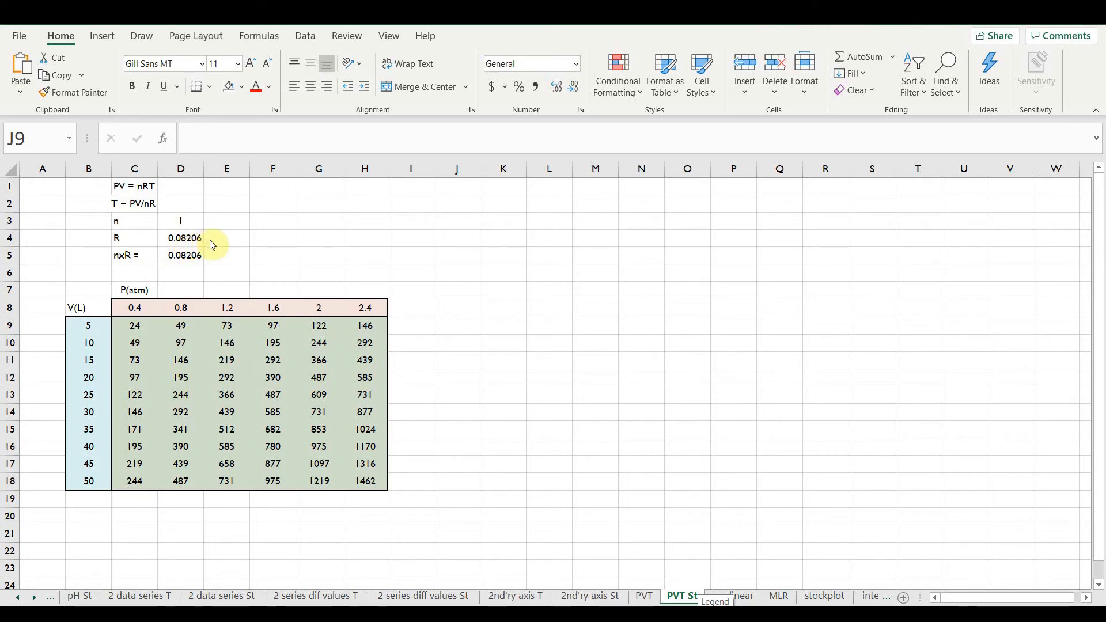
pyautogui.click(430, 237)
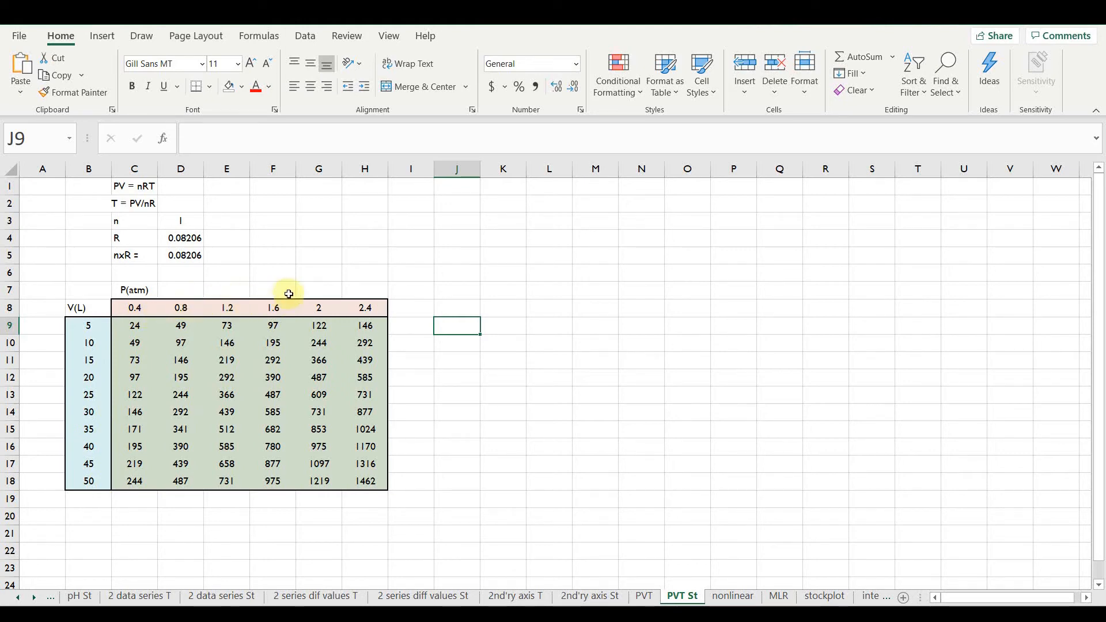
pyautogui.click(132, 327)
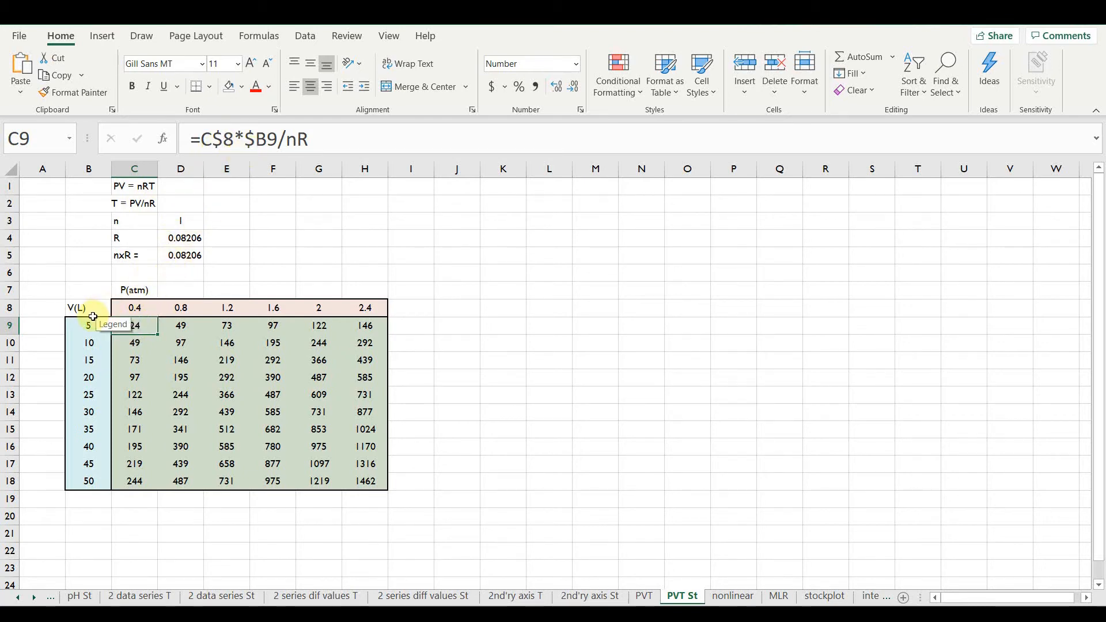
pyautogui.click(481, 303)
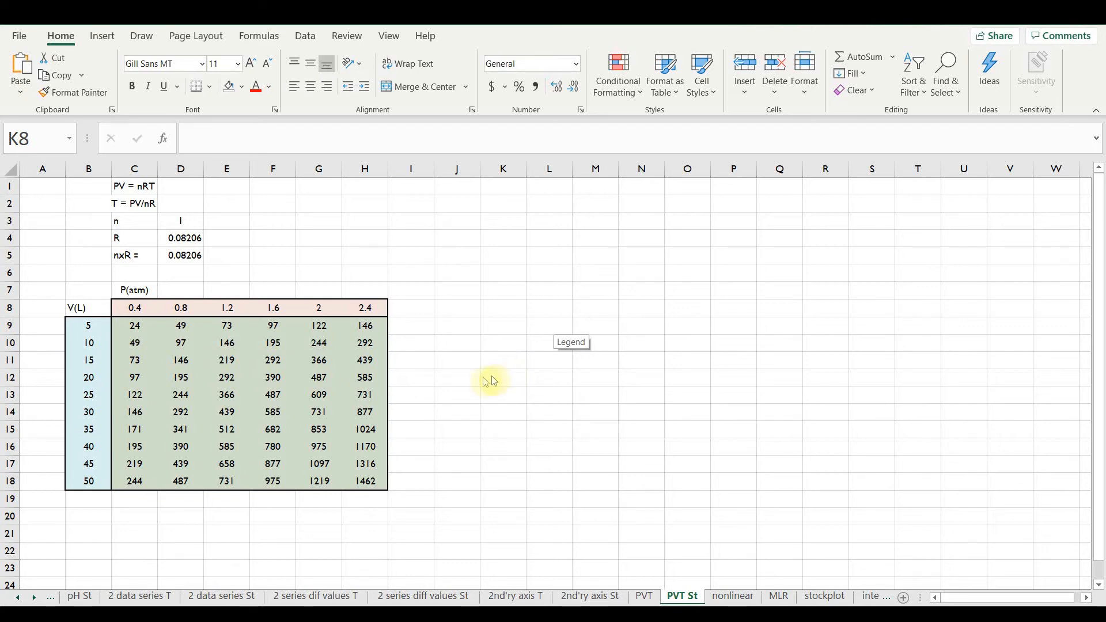
# Step: Insert a 3-D Surface chart of the temperature values in C9:H18 and place it clear of the table on its right side
pyautogui.moveTo(135, 329); pyautogui.dragTo(347, 482)
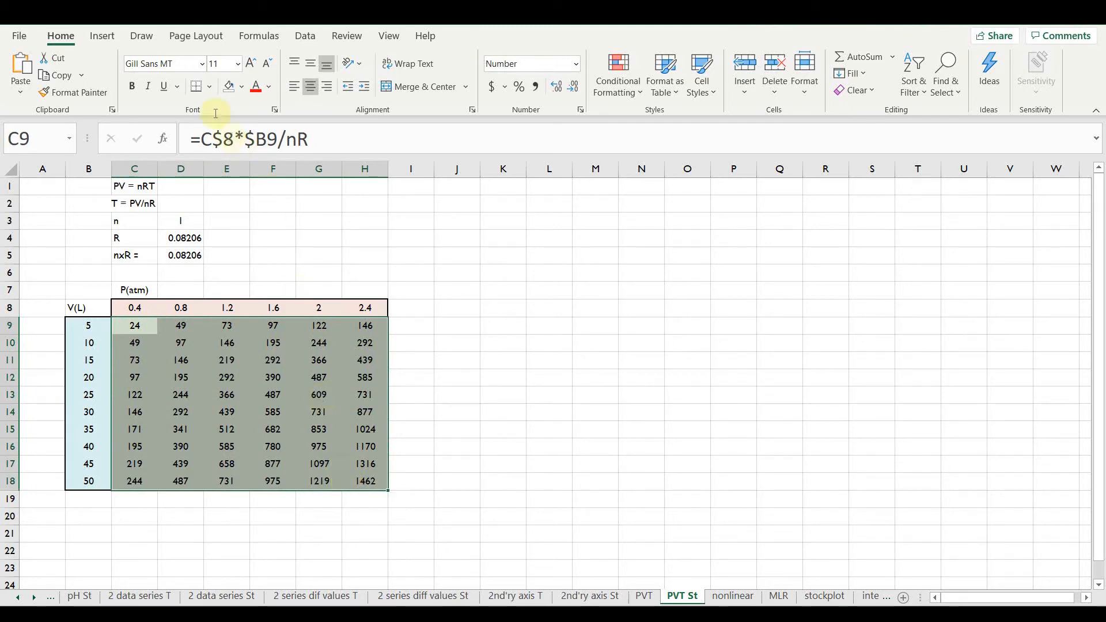
pyautogui.click(102, 36)
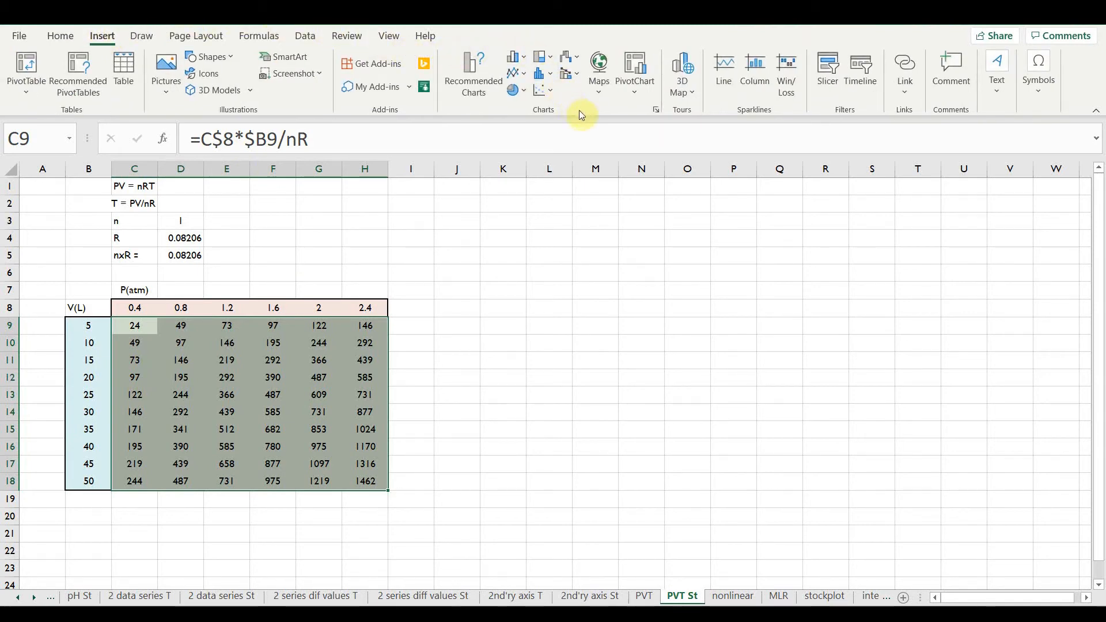
pyautogui.click(656, 110)
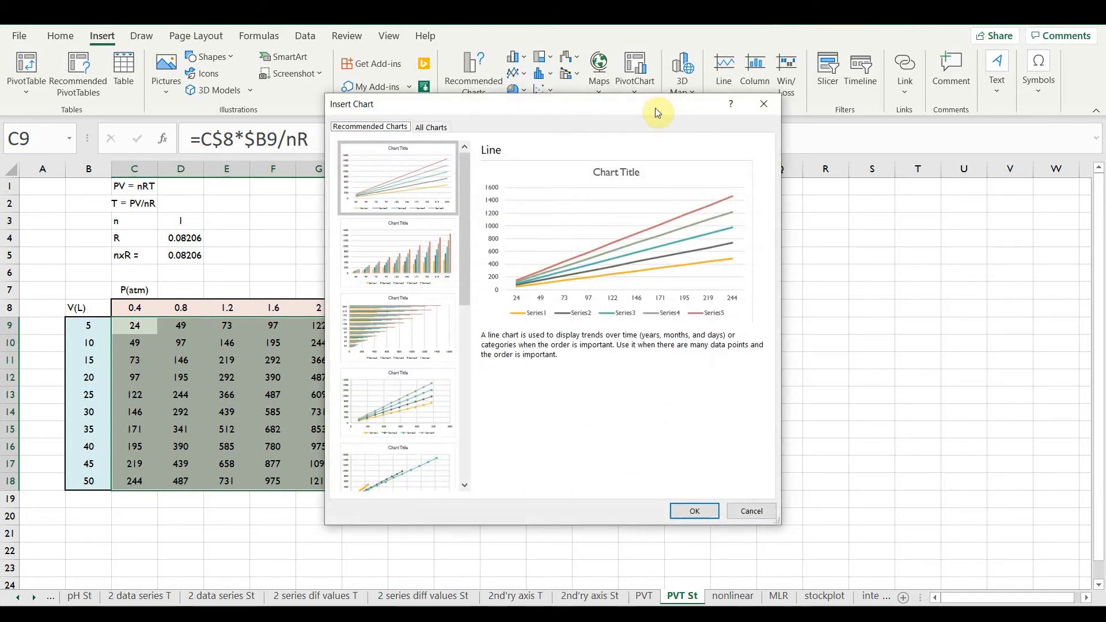
pyautogui.click(437, 128)
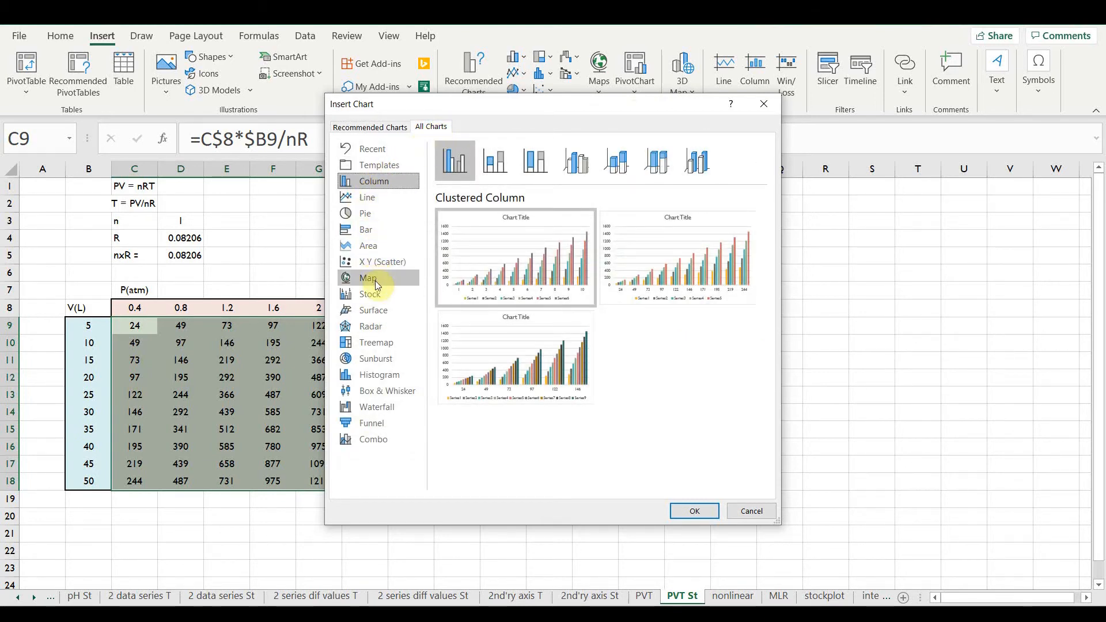
pyautogui.click(384, 311)
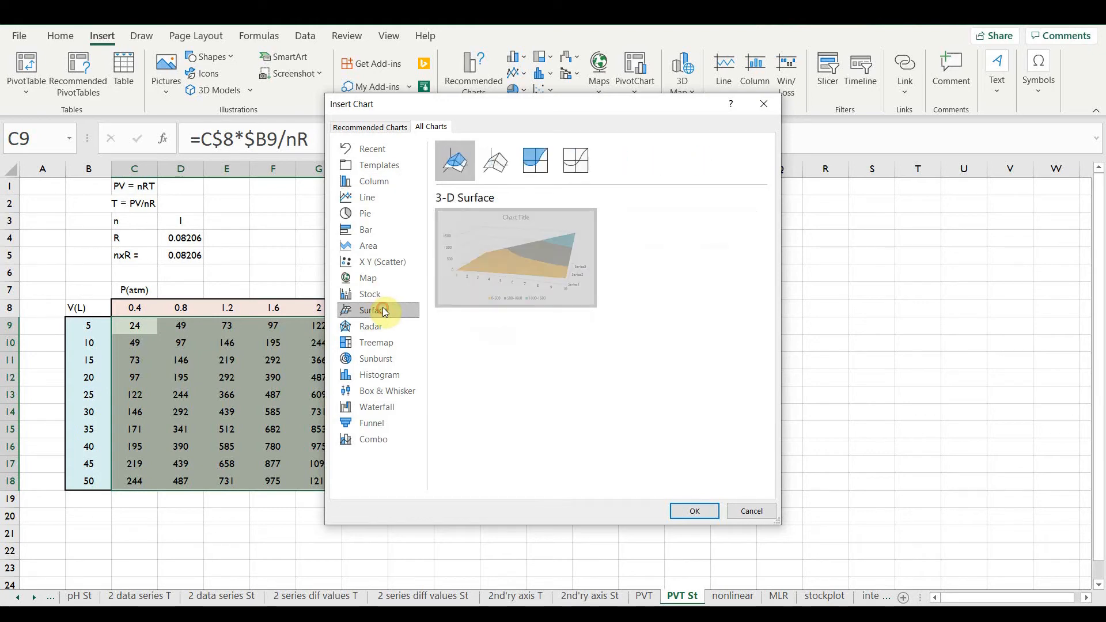
pyautogui.moveTo(450, 218)
pyautogui.click(463, 164)
pyautogui.click(497, 162)
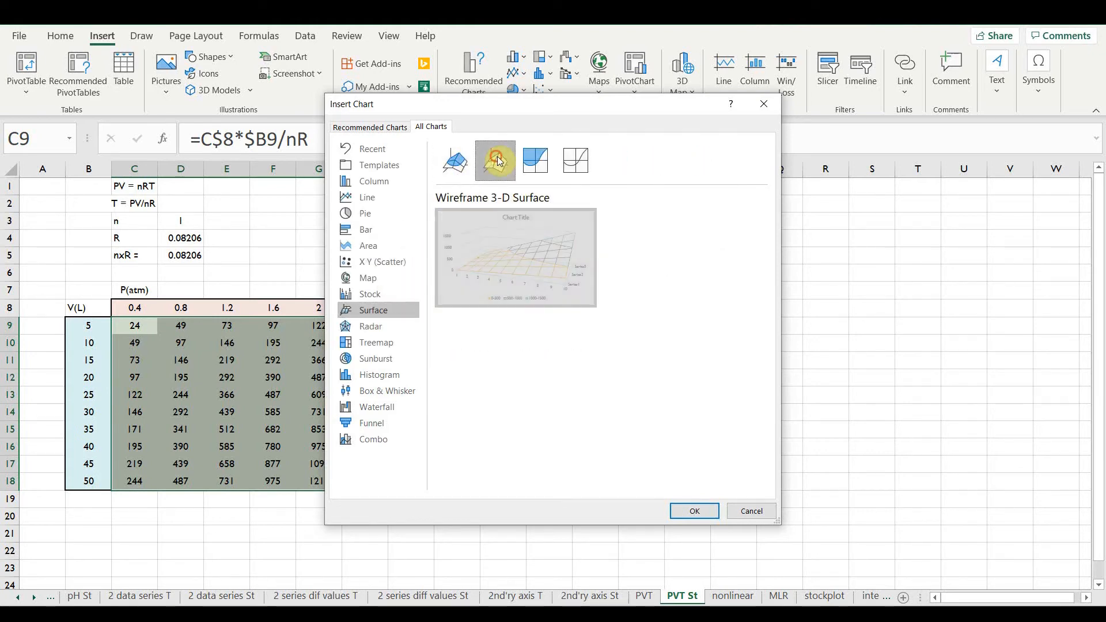
pyautogui.click(467, 165)
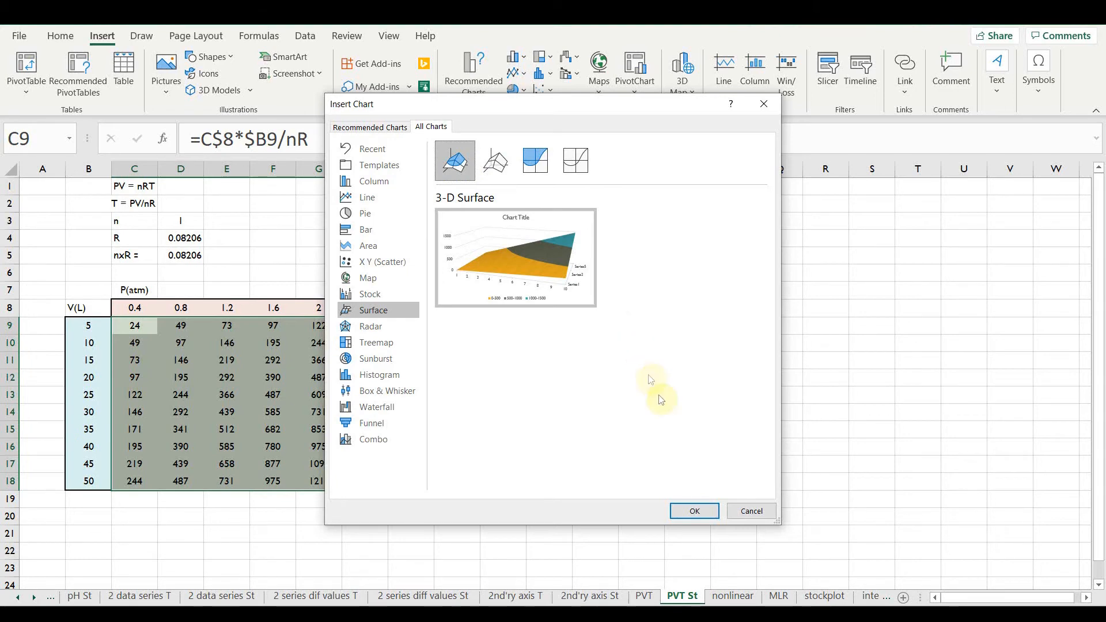
pyautogui.click(699, 511)
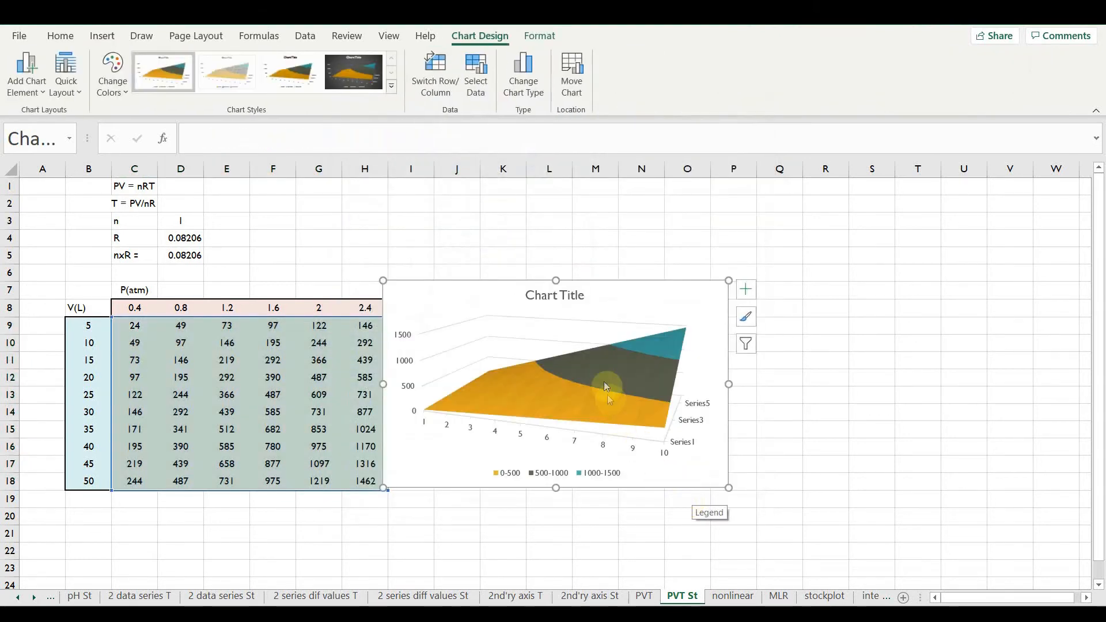
pyautogui.moveTo(628, 298); pyautogui.dragTo(692, 277)
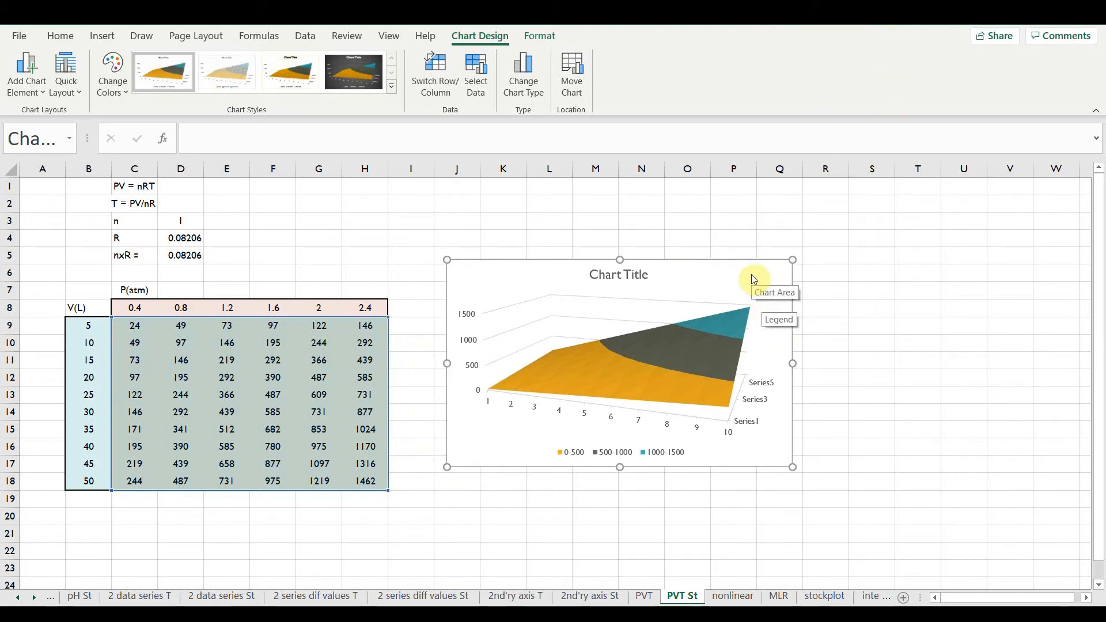
# Step: Apply the quick layout that gives the surface chart axis titles and a legend to the right of the plot
pyautogui.click(500, 35)
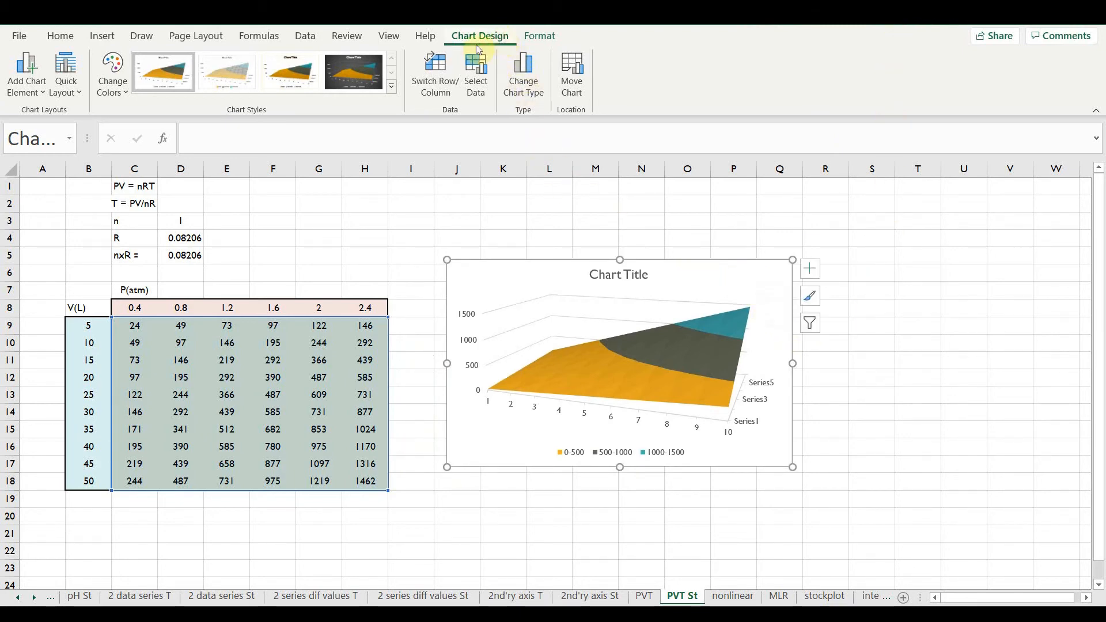
pyautogui.click(66, 86)
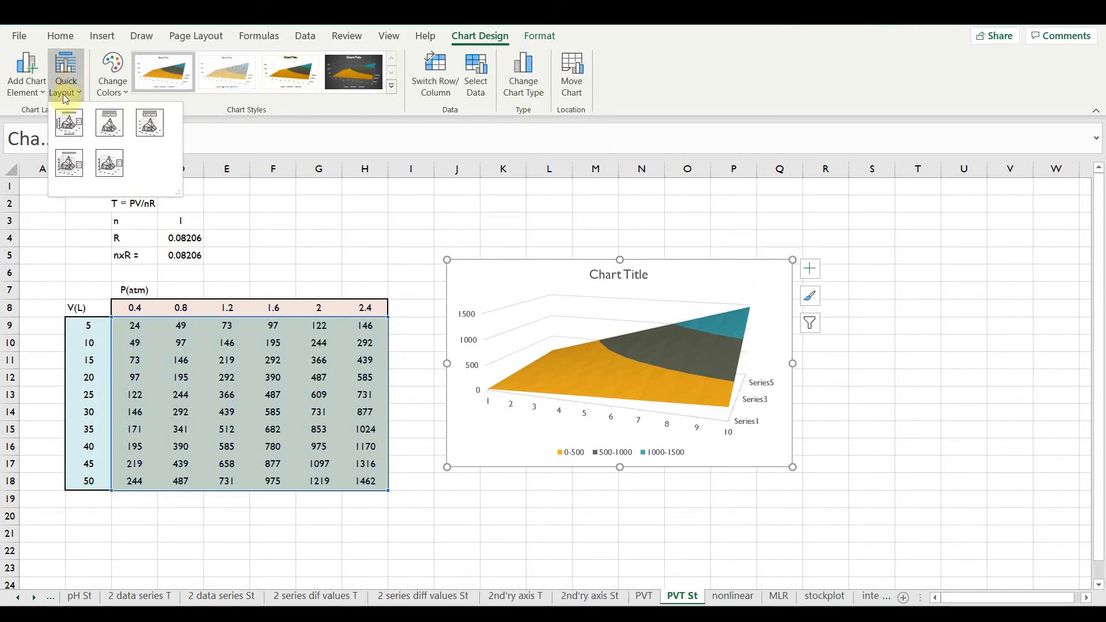
pyautogui.click(66, 118)
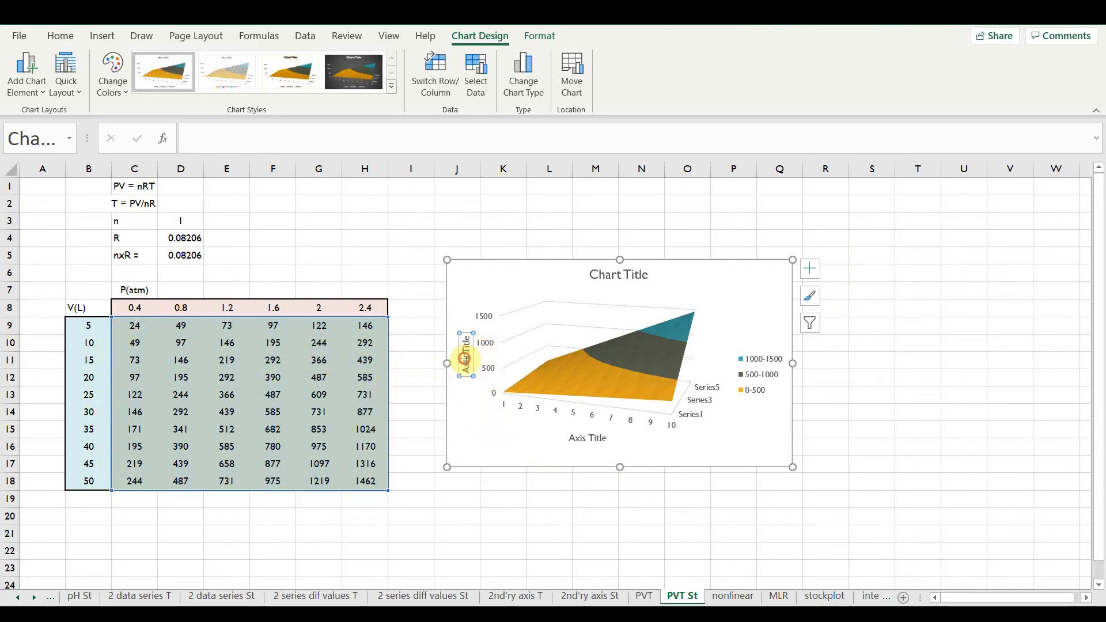
# Step: Title the surface chart's vertical axis "T (K)" and its horizontal axis "V (L)"
pyautogui.click(469, 367)
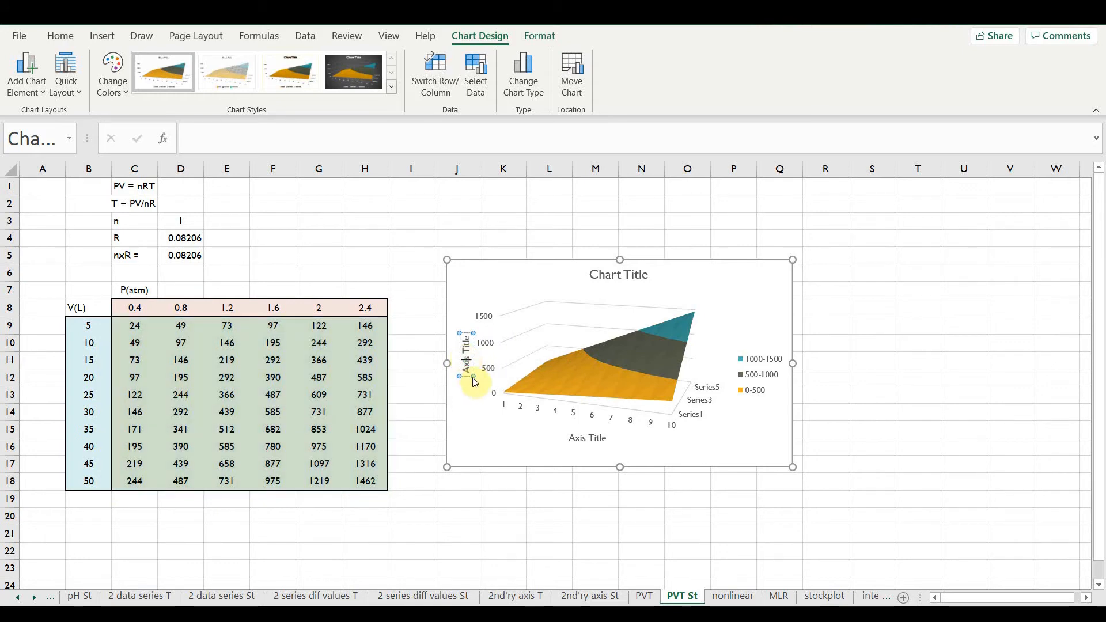
pyautogui.hotkey('ctrl', 'a')
pyautogui.press('BackSpace')
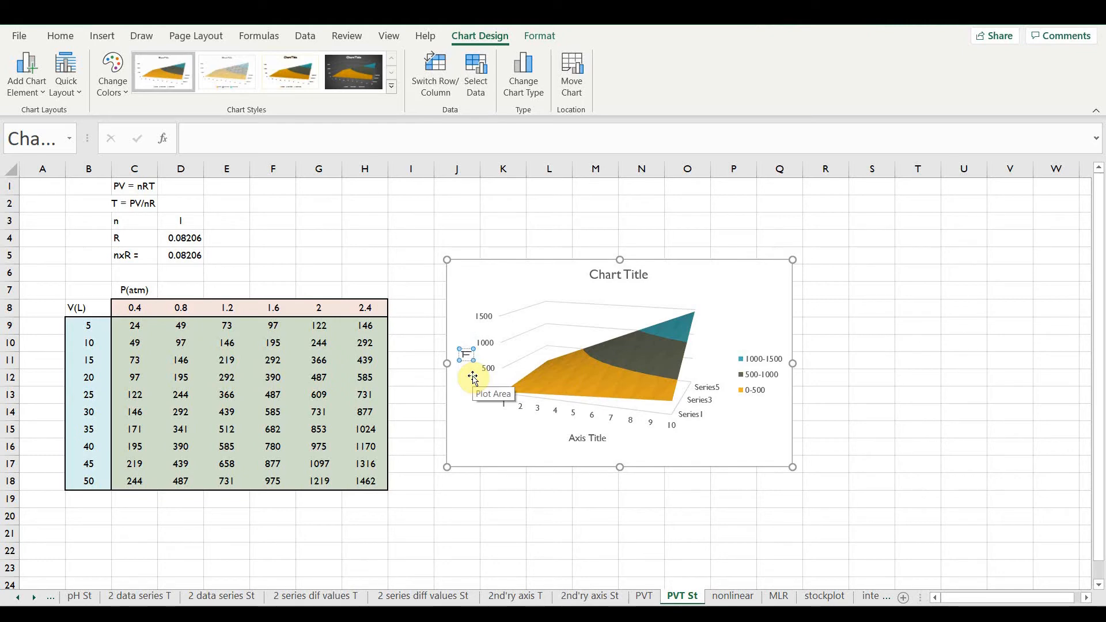
pyautogui.write('T (K)')
pyautogui.click(596, 436)
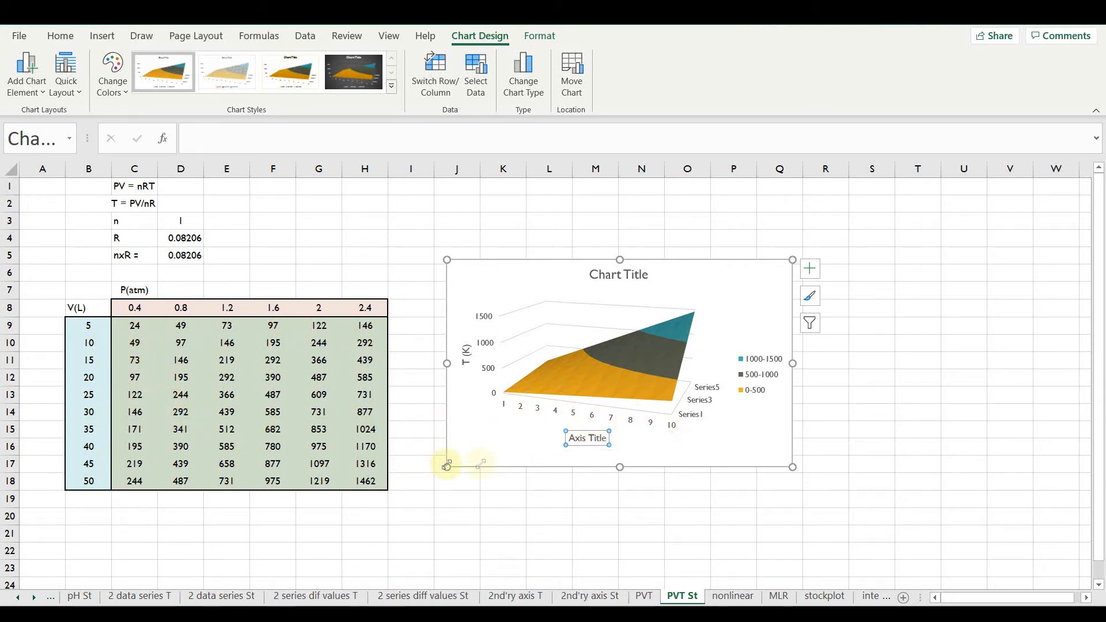
pyautogui.write('V (L)')
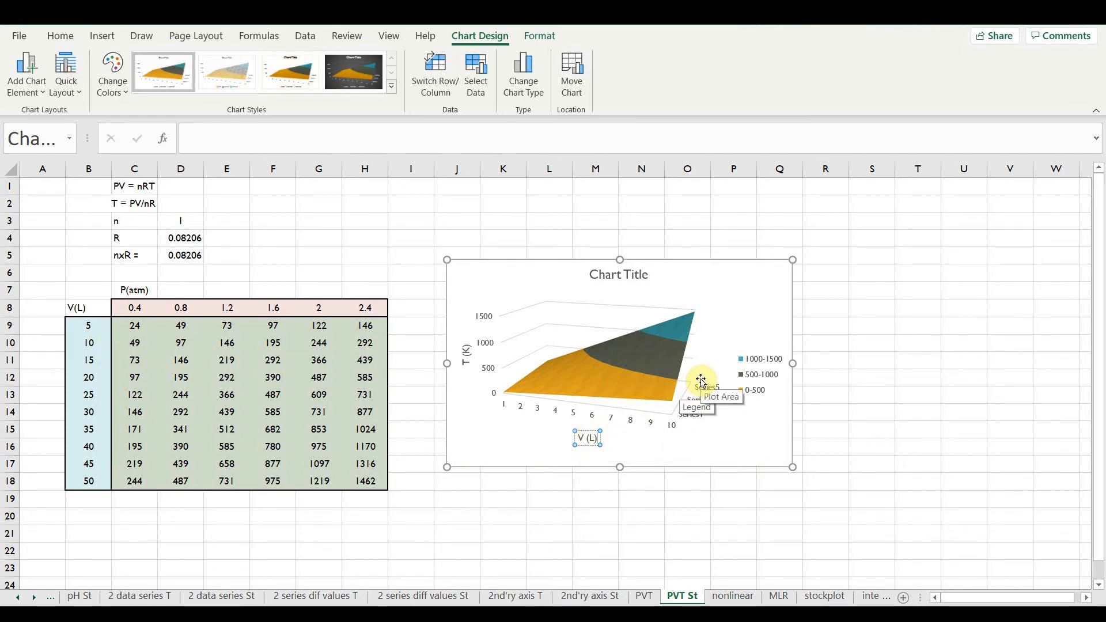
# Step: Add a depth axis title to the surface chart and make it read "P (atm)"
pyautogui.click(768, 279)
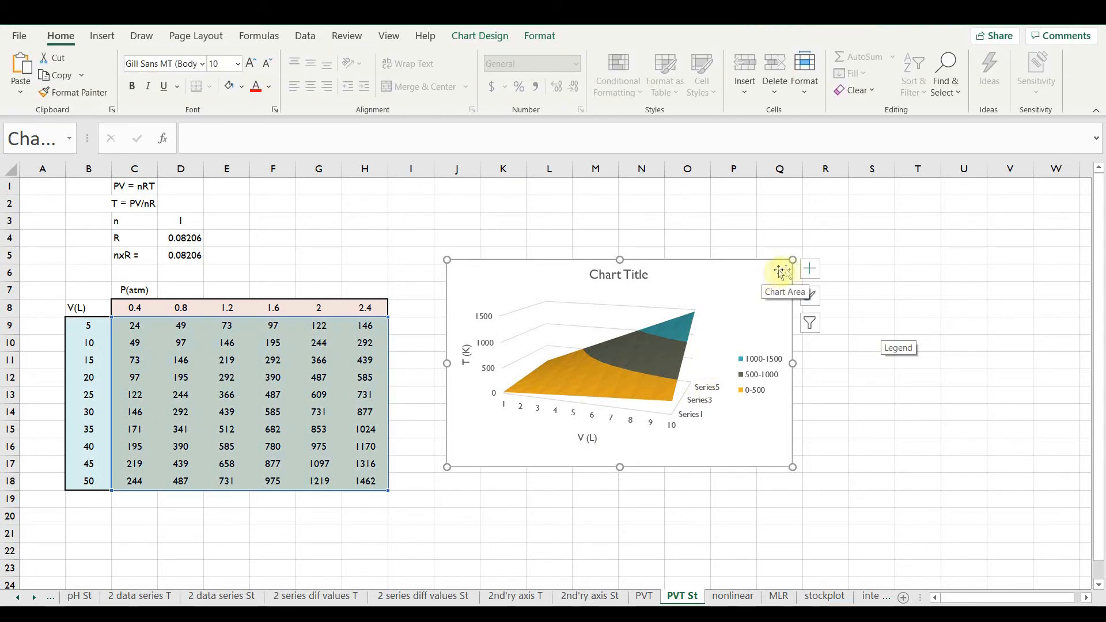
pyautogui.click(810, 269)
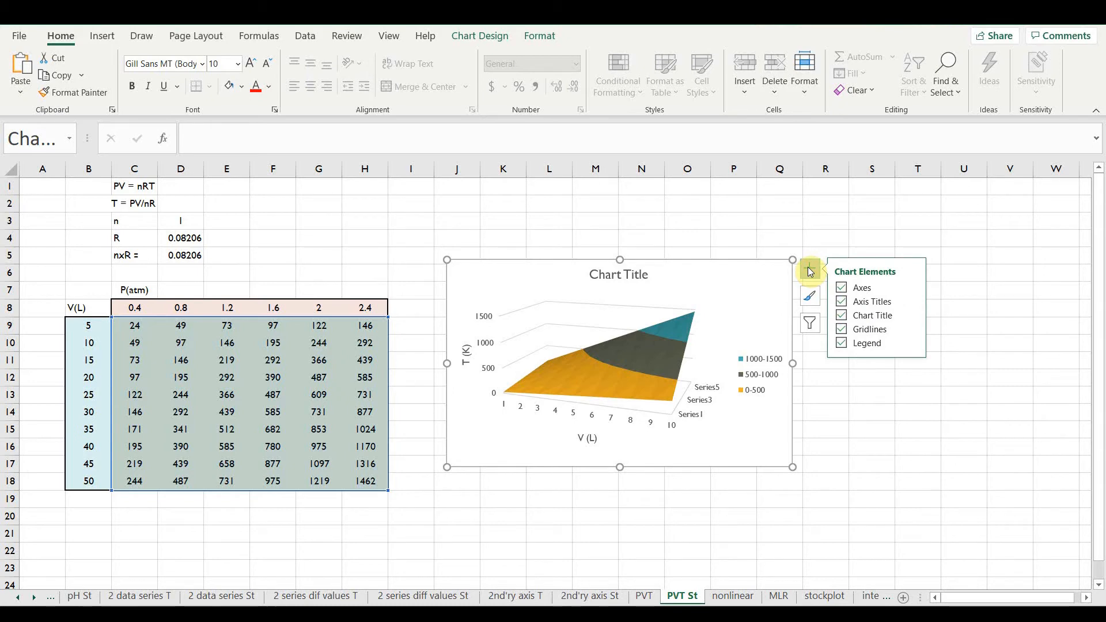
pyautogui.click(914, 301)
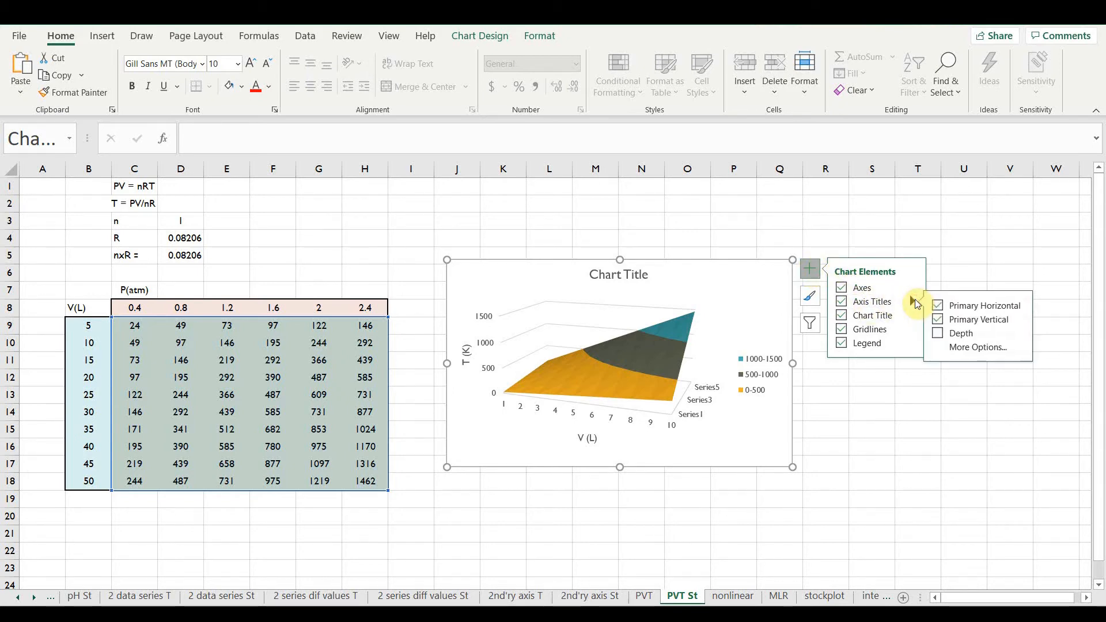
pyautogui.click(947, 334)
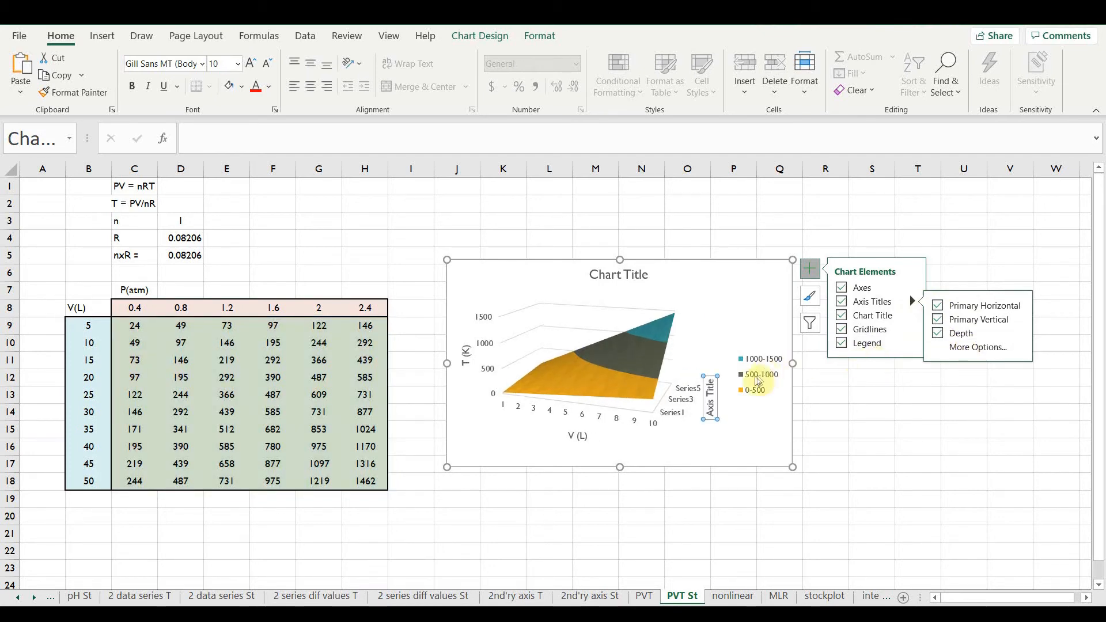
pyautogui.click(710, 406)
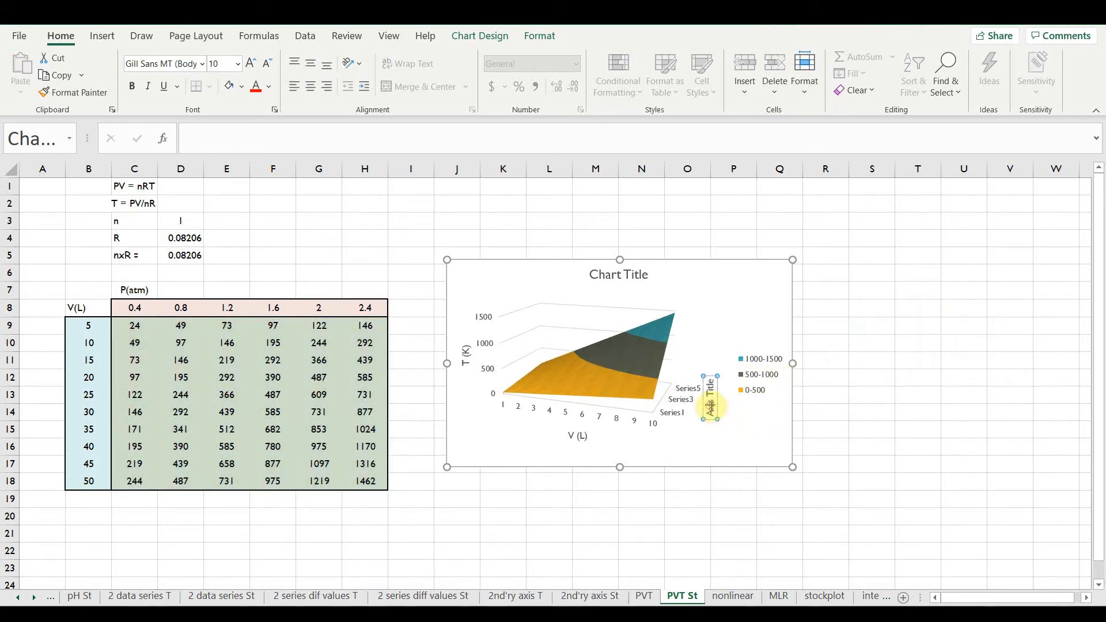
pyautogui.write('P (atm')
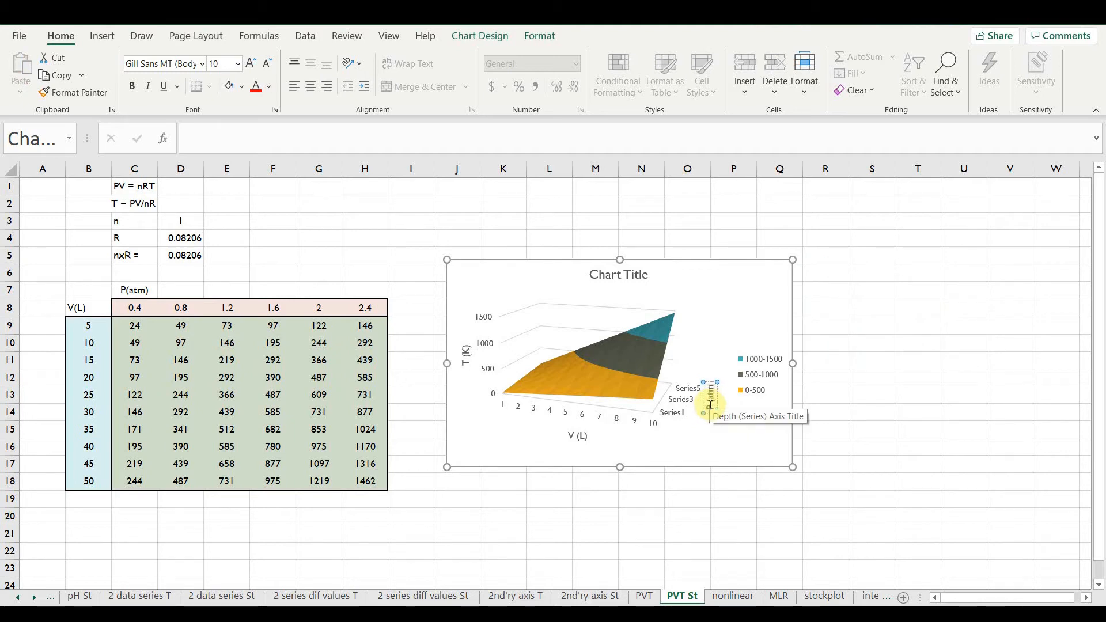
pyautogui.click(726, 319)
# Step: Replace the surface chart's placeholder title with "PVT Surface Plot"
pyautogui.click(617, 276)
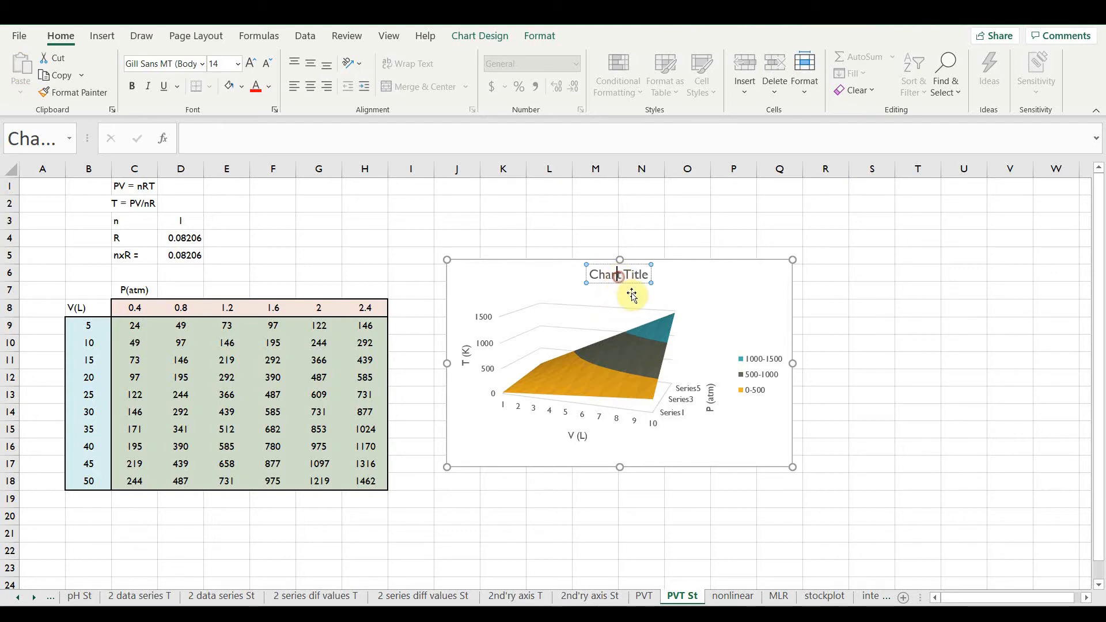
pyautogui.hotkey('ctrl', 'a')
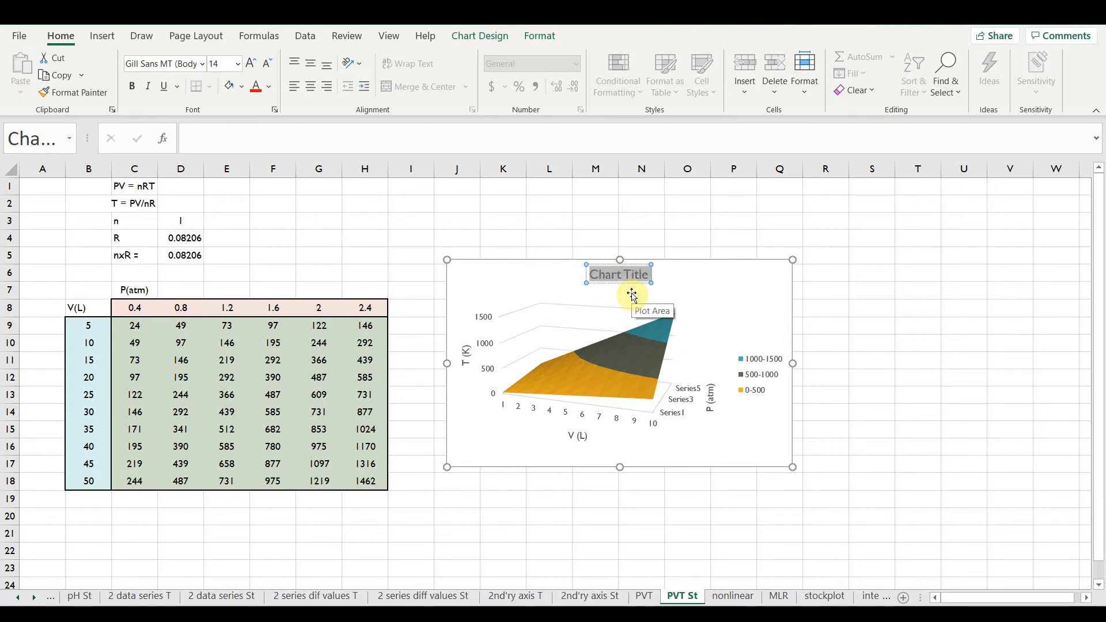
pyautogui.write('PVT ')
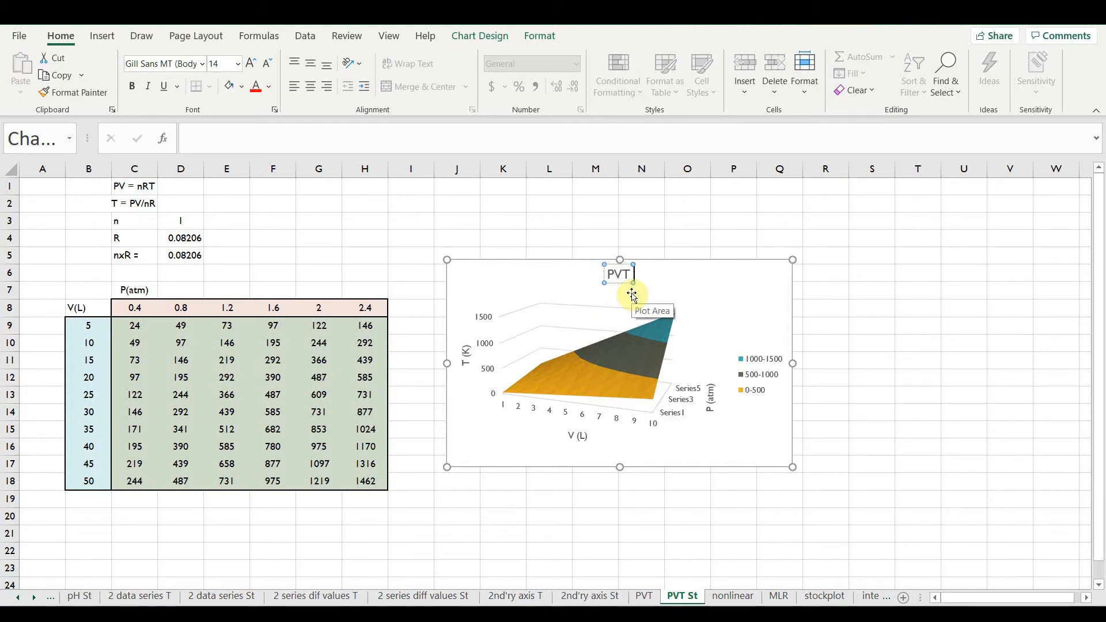
pyautogui.write('Surf')
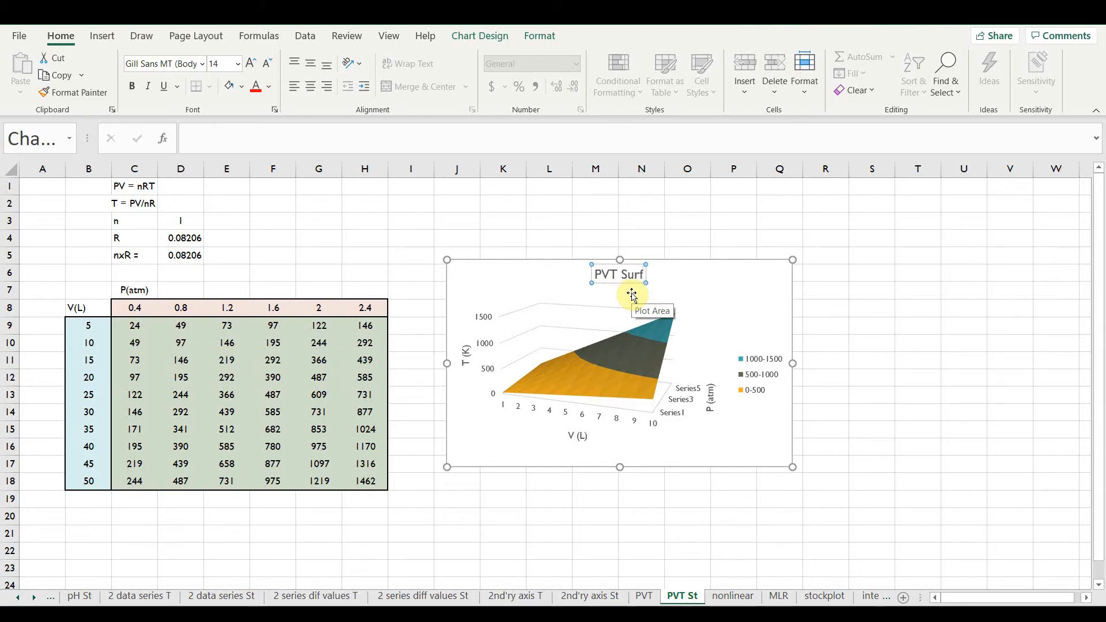
pyautogui.write('ace Plot')
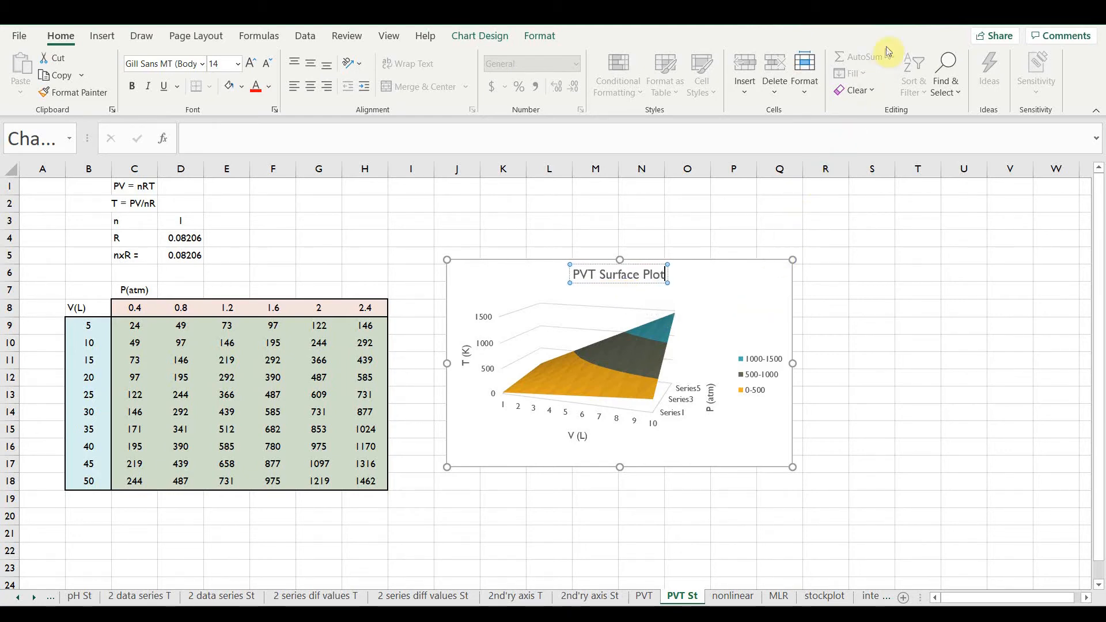
pyautogui.click(904, 16)
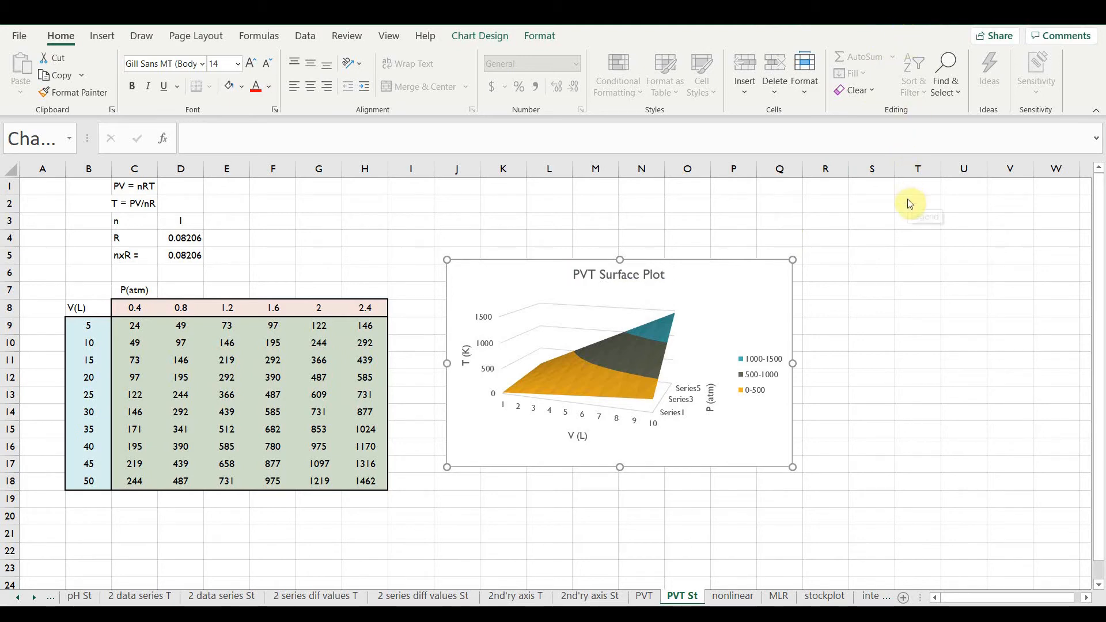
# Step: Position the surface chart's legend at the bottom of the chart and deselect the chart
pyautogui.click(774, 285)
pyautogui.click(776, 278)
pyautogui.click(813, 268)
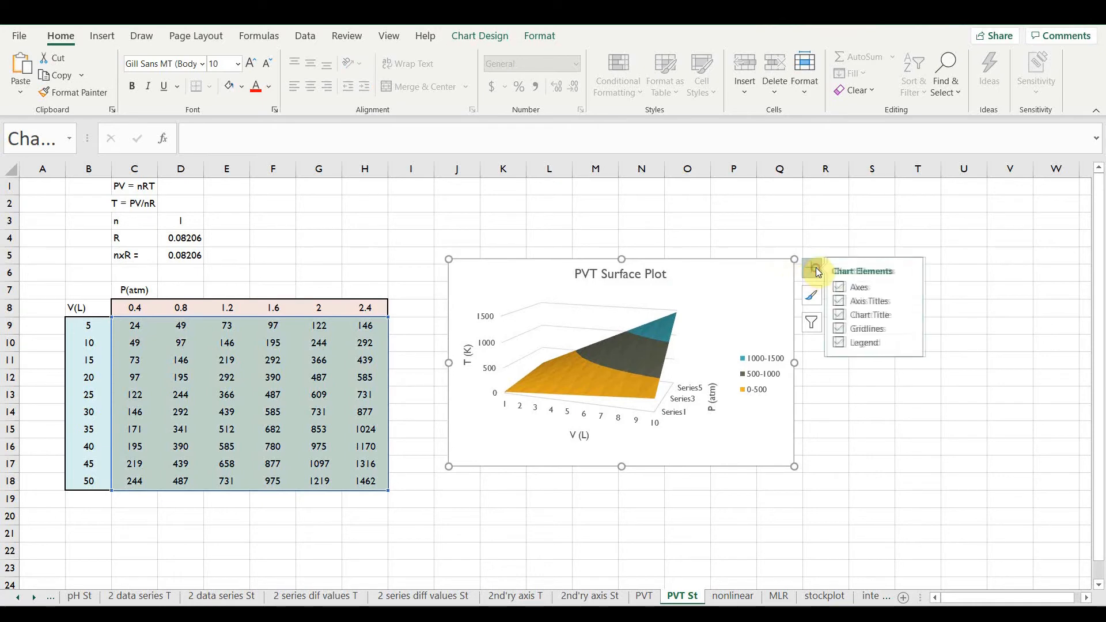
pyautogui.click(915, 345)
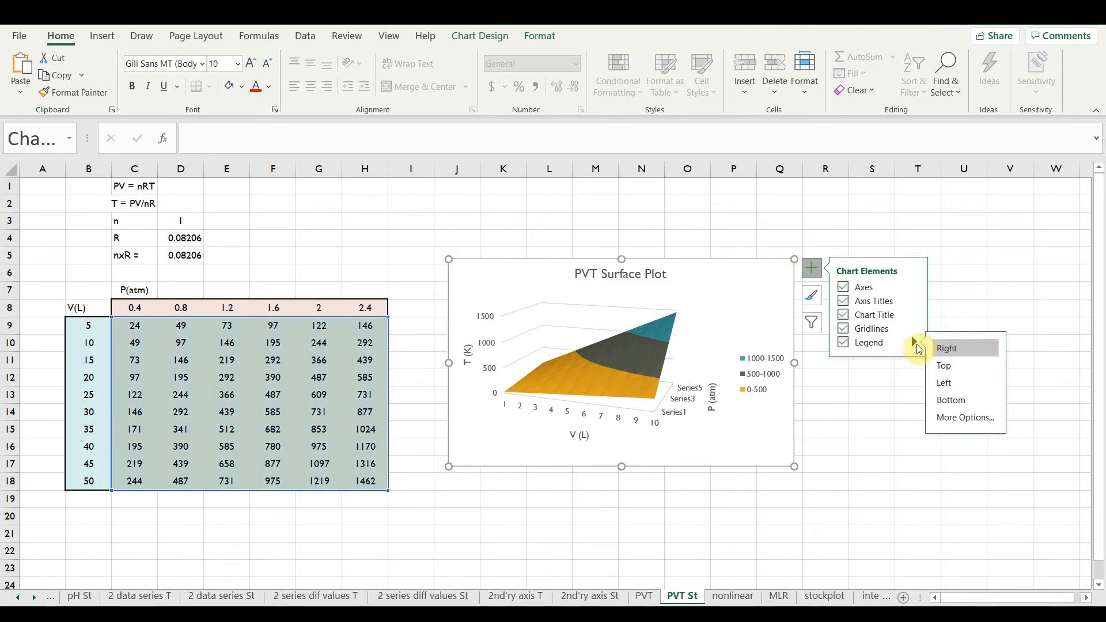
pyautogui.click(965, 400)
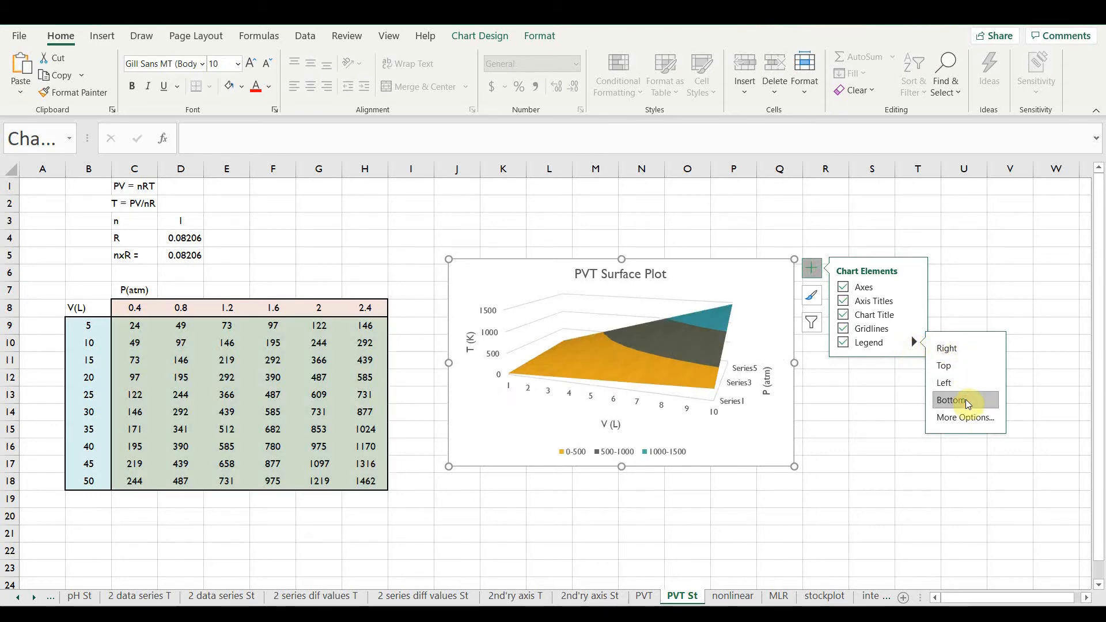
pyautogui.click(978, 264)
pyautogui.click(974, 259)
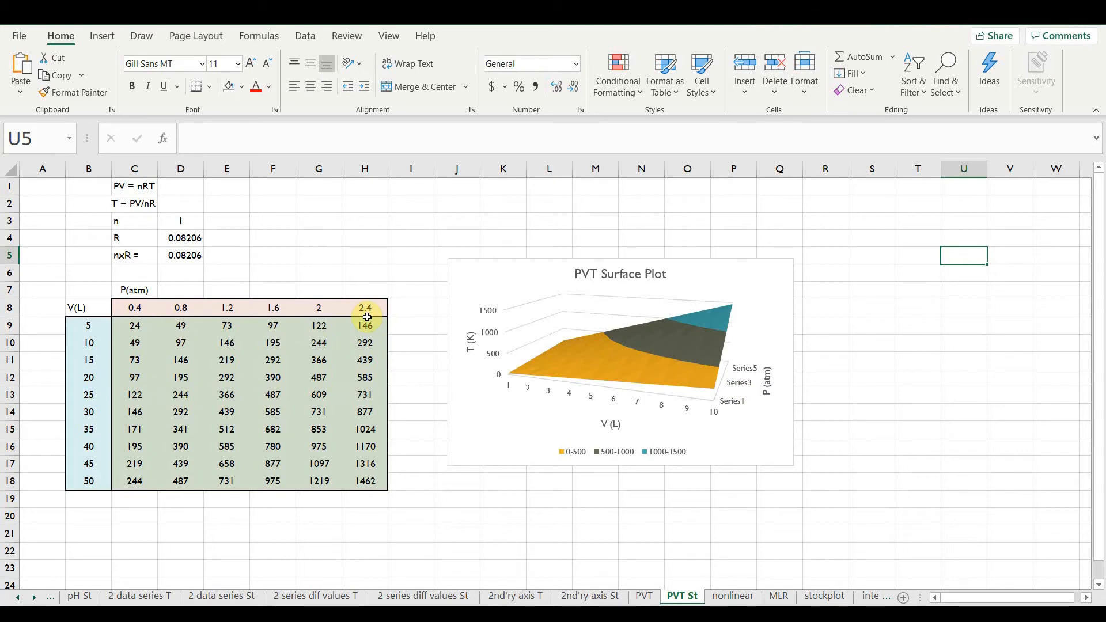
# Step: Set the surface chart's horizontal category axis labels to the volume values in B9:B18
pyautogui.click(708, 268)
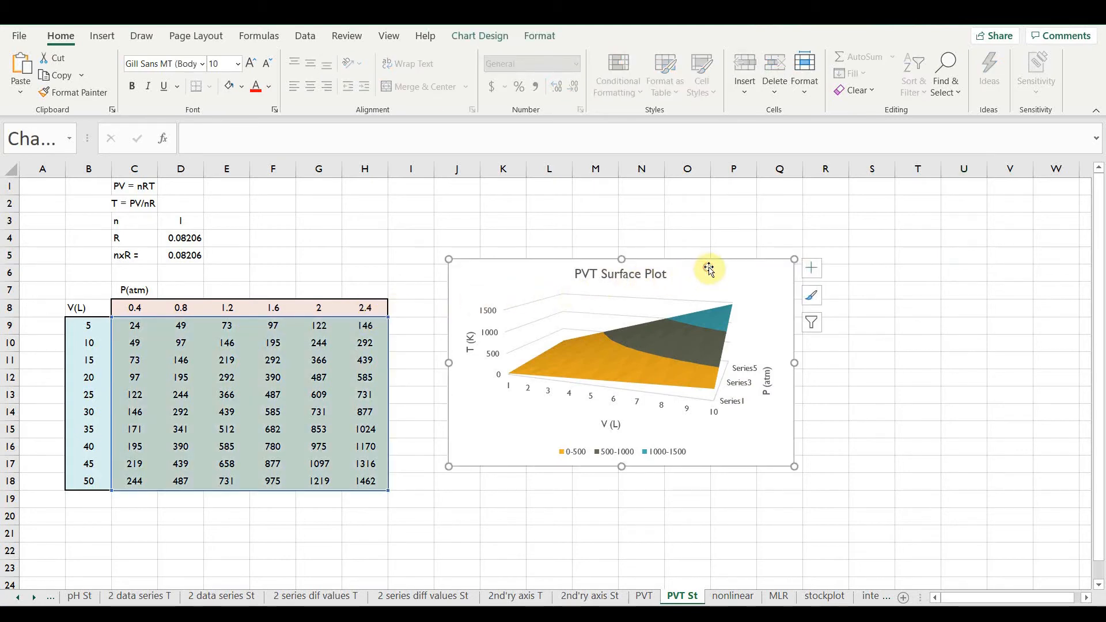
pyautogui.click(505, 39)
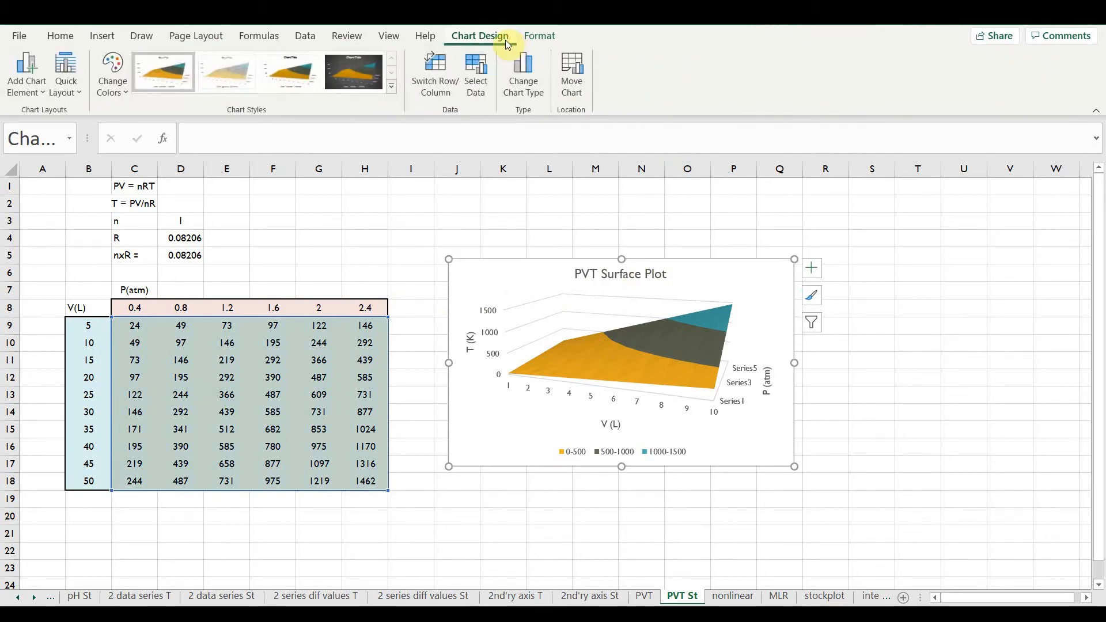
pyautogui.click(486, 82)
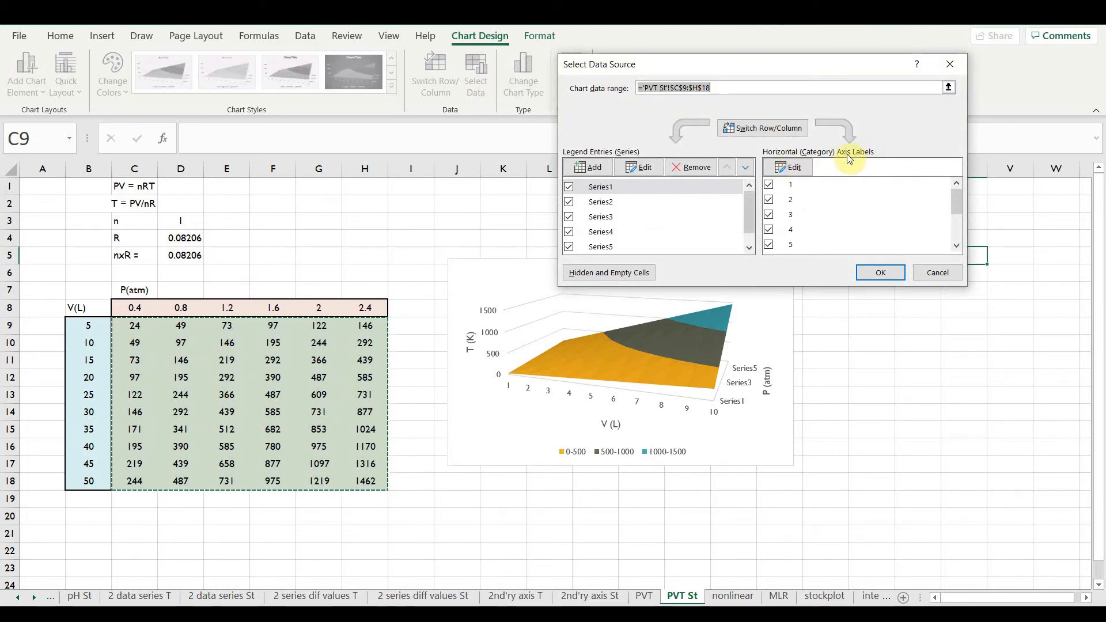
pyautogui.click(801, 167)
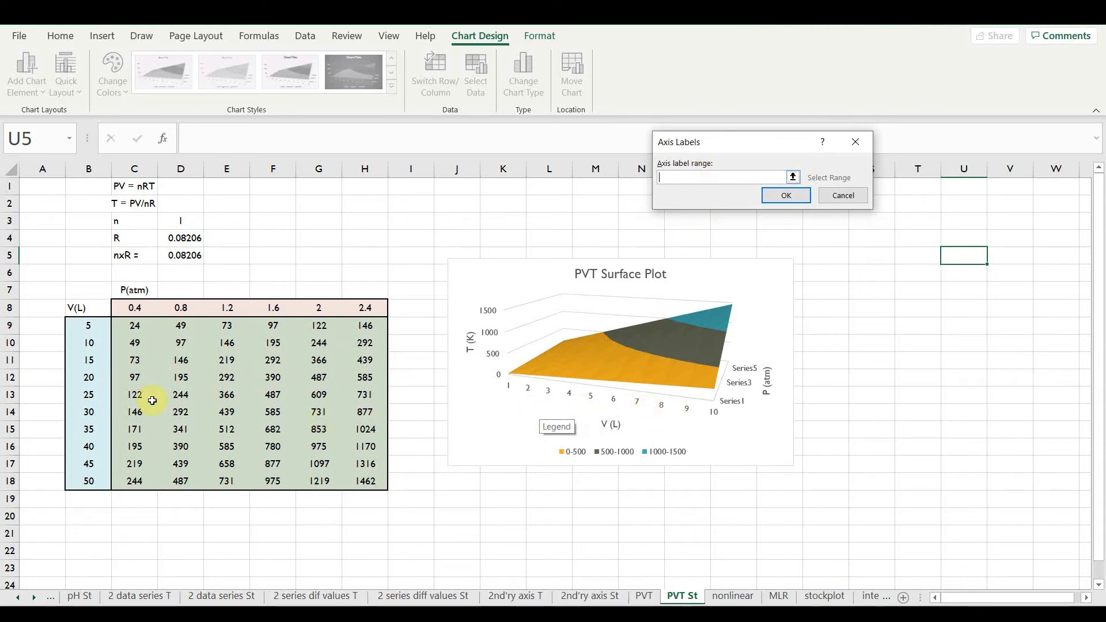
pyautogui.moveTo(91, 329); pyautogui.dragTo(99, 480)
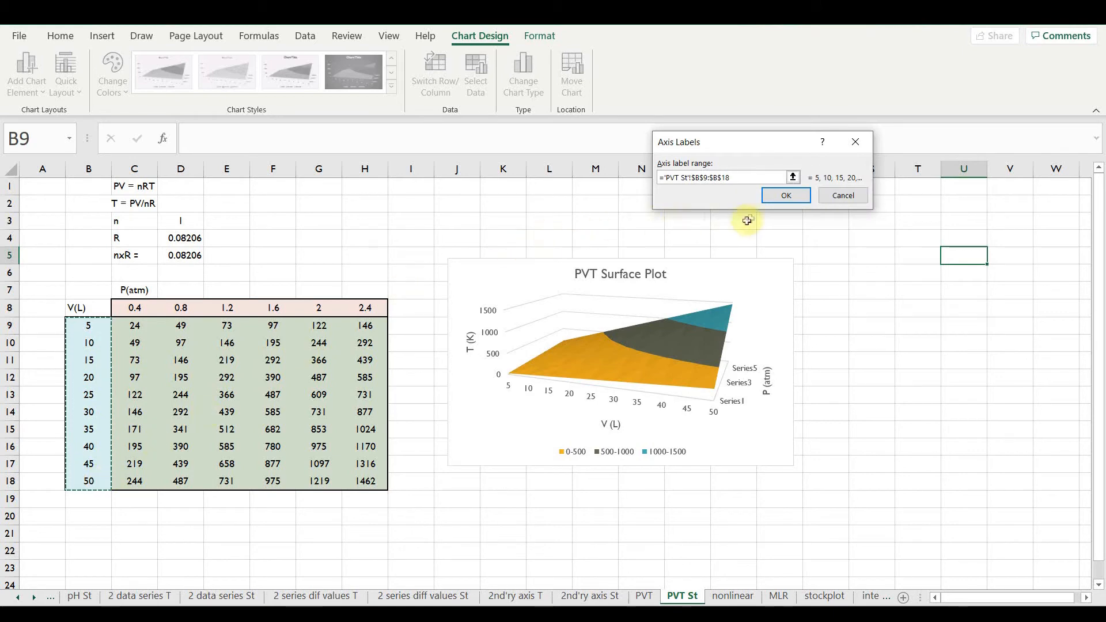
pyautogui.click(787, 195)
pyautogui.click(880, 272)
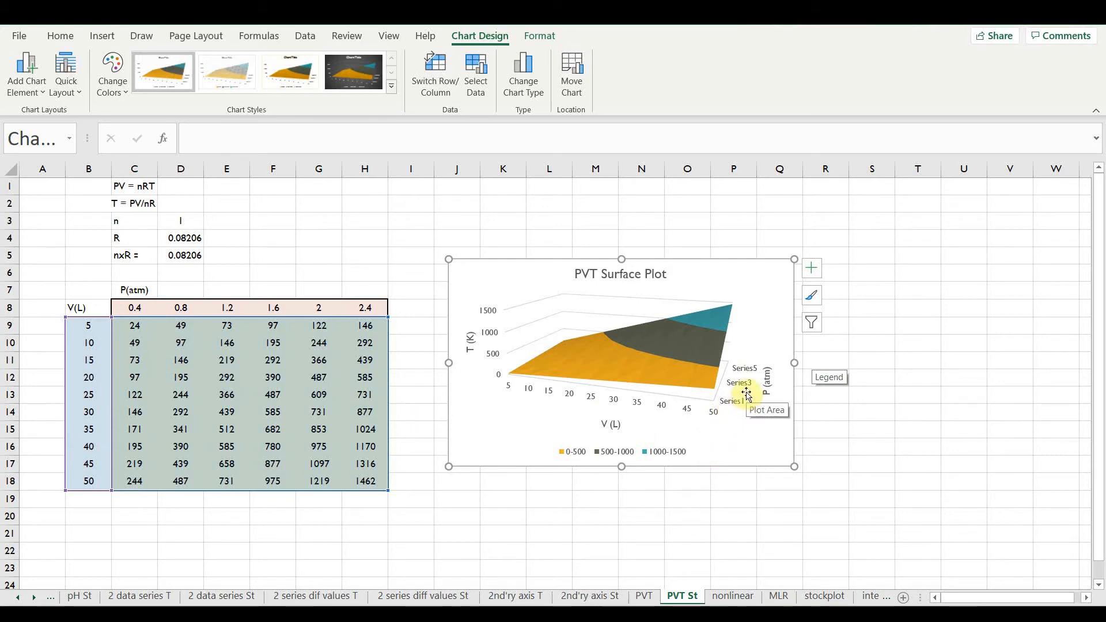
# Step: Edit the chart's data source so the first series takes its name from the 0.4 atm pressure in C8
pyautogui.click(480, 87)
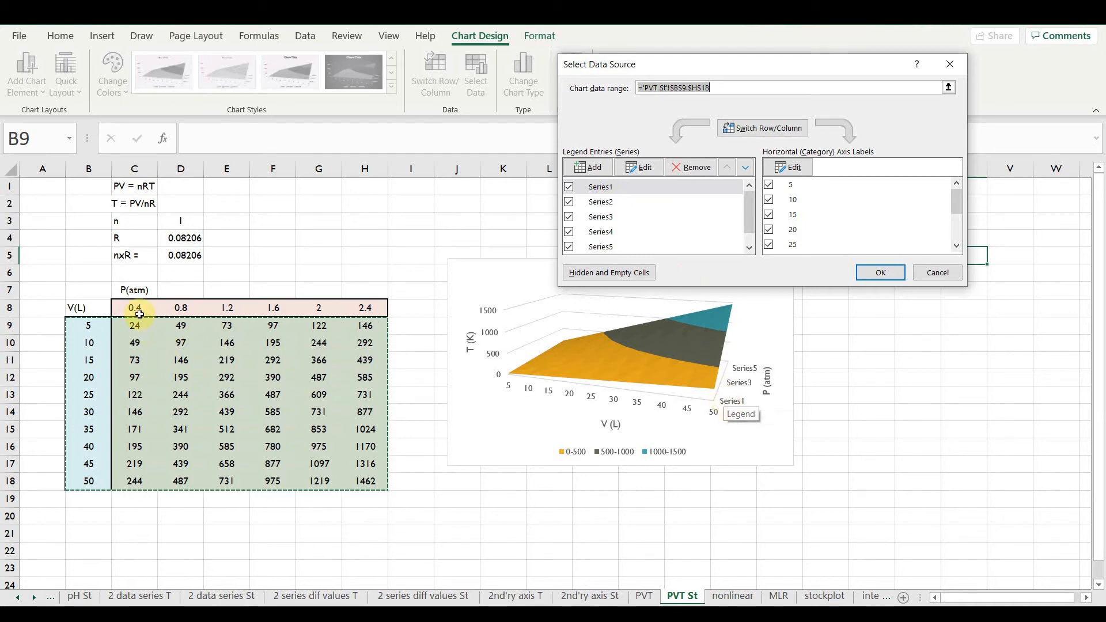
pyautogui.click(607, 188)
pyautogui.click(643, 169)
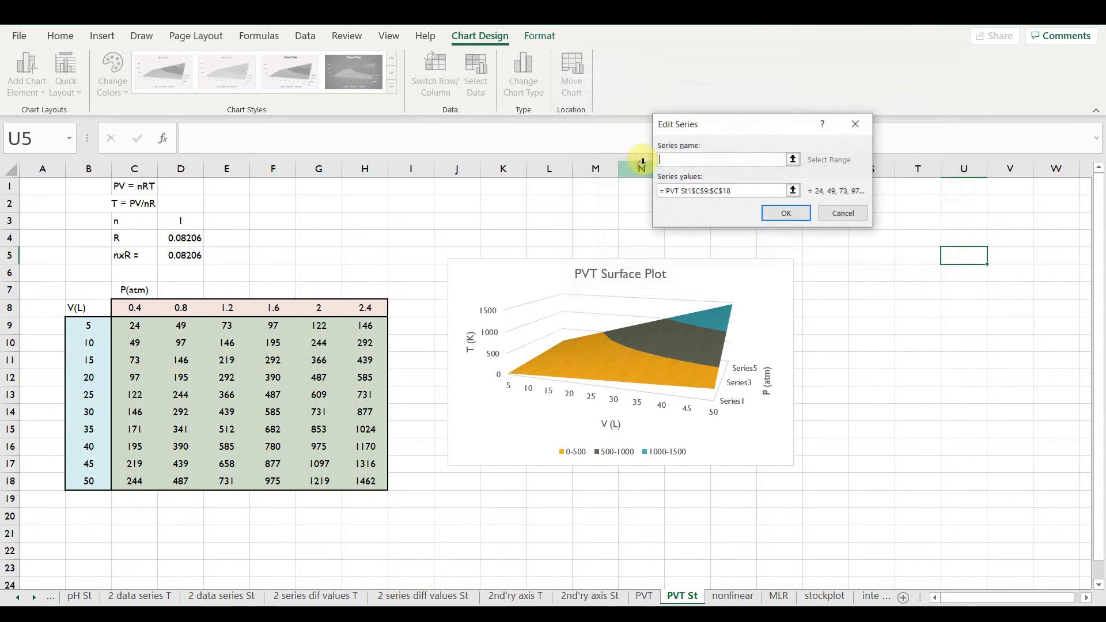
pyautogui.click(691, 156)
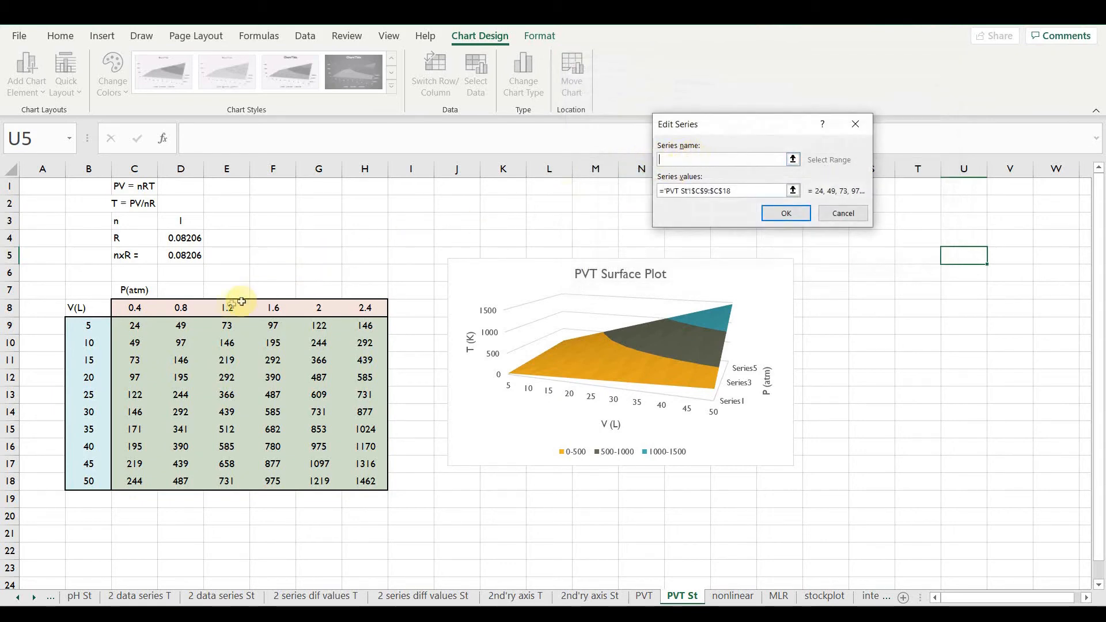
pyautogui.click(136, 308)
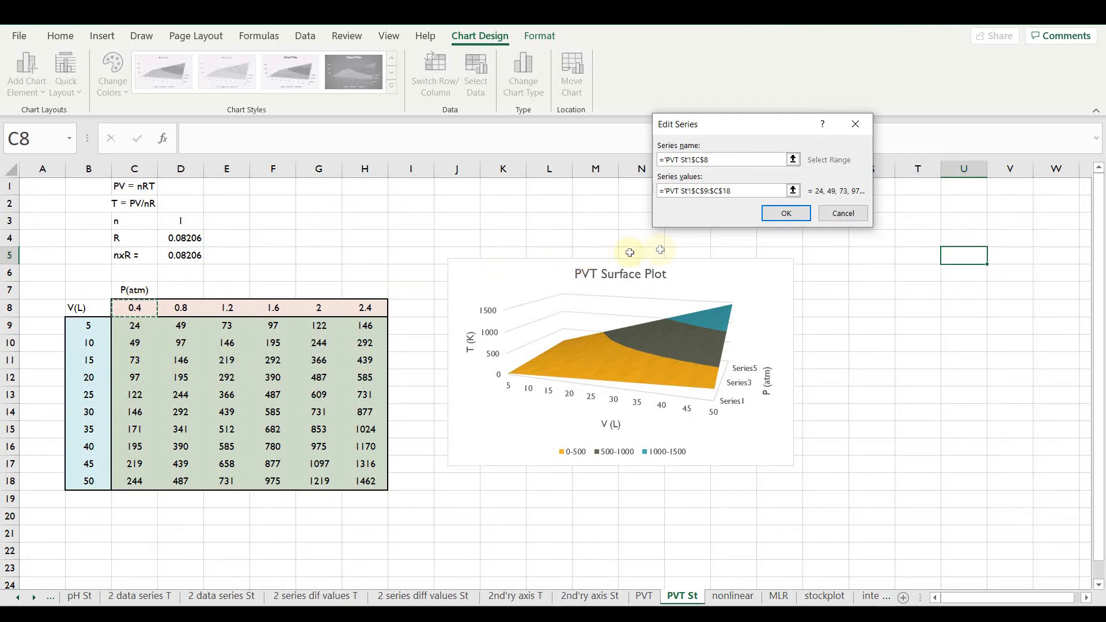
pyautogui.click(785, 213)
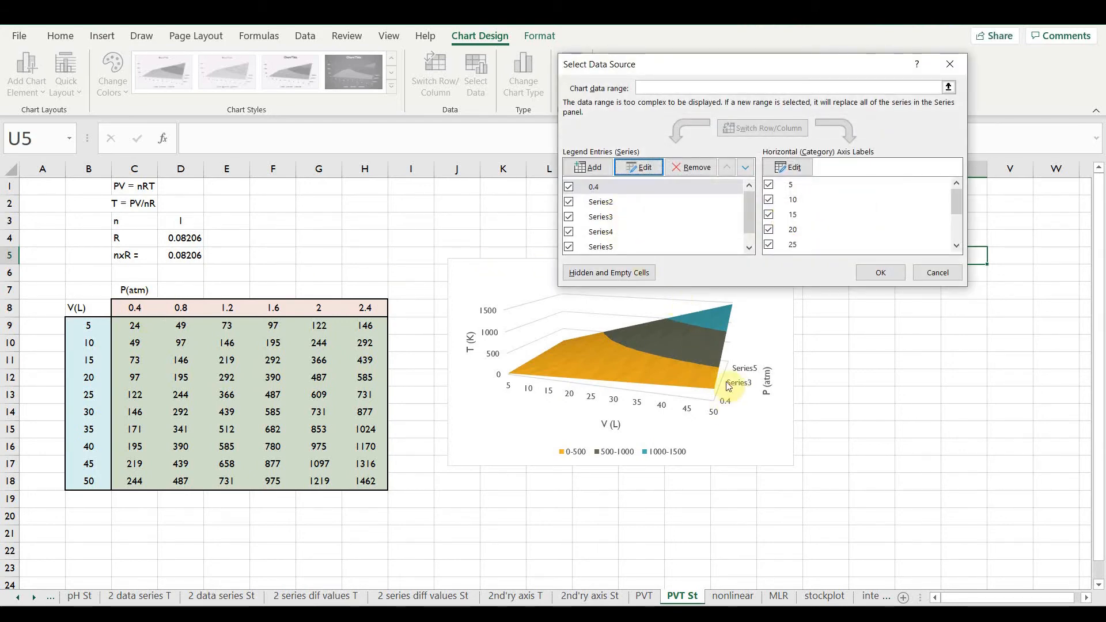
# Step: Name the second and third series from the pressure cells D8 (0.8) and E8 (1.2)
pyautogui.click(604, 208)
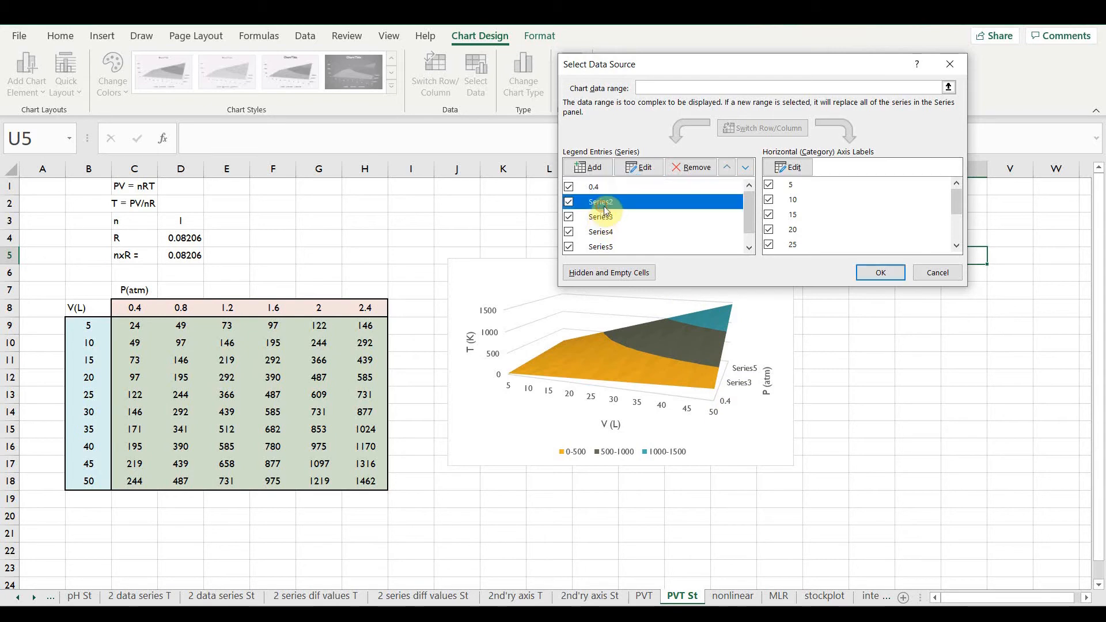
pyautogui.click(638, 172)
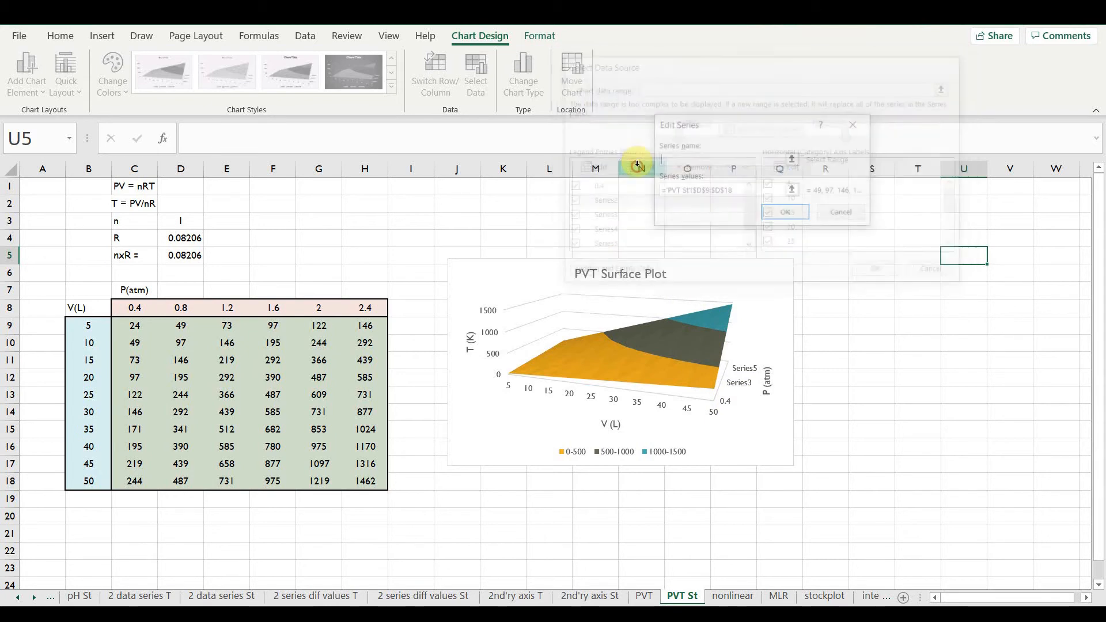
pyautogui.click(187, 306)
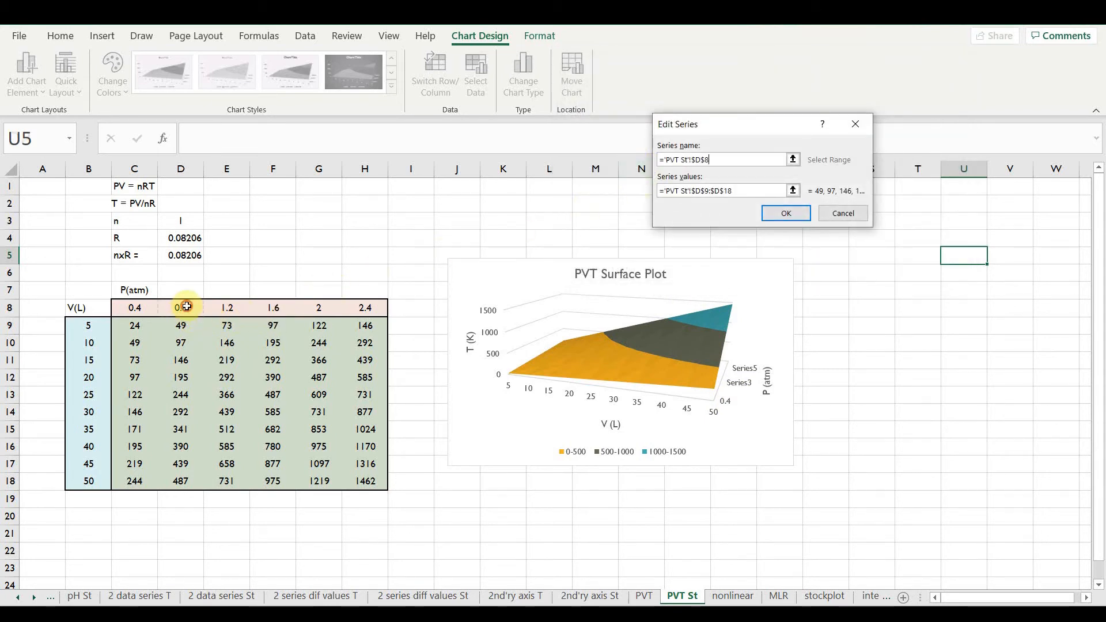
pyautogui.click(773, 214)
pyautogui.click(617, 212)
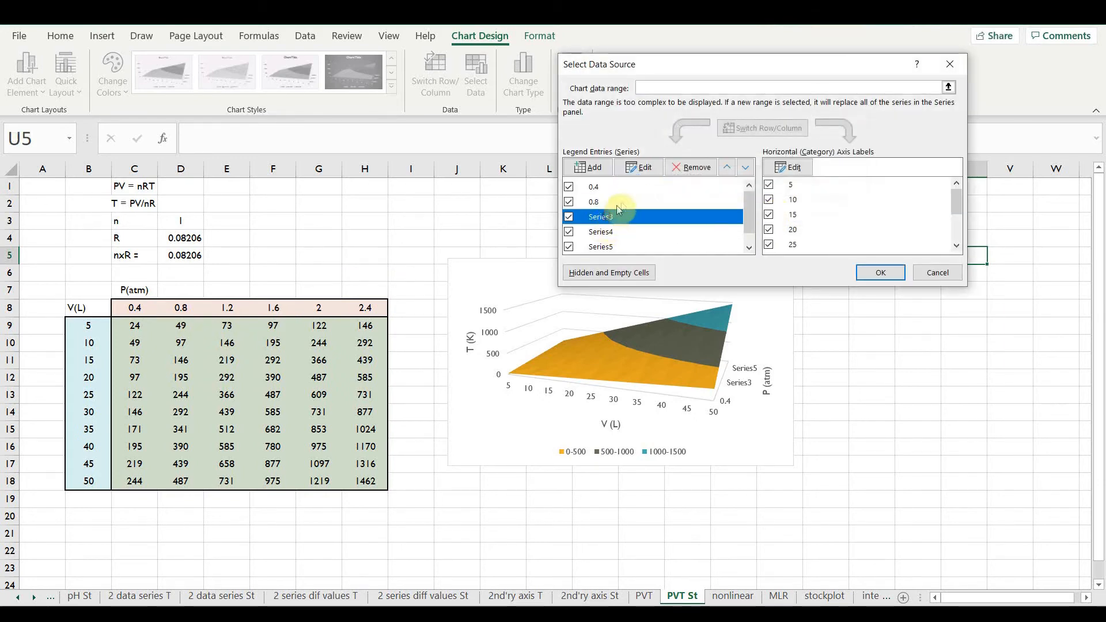
pyautogui.click(639, 174)
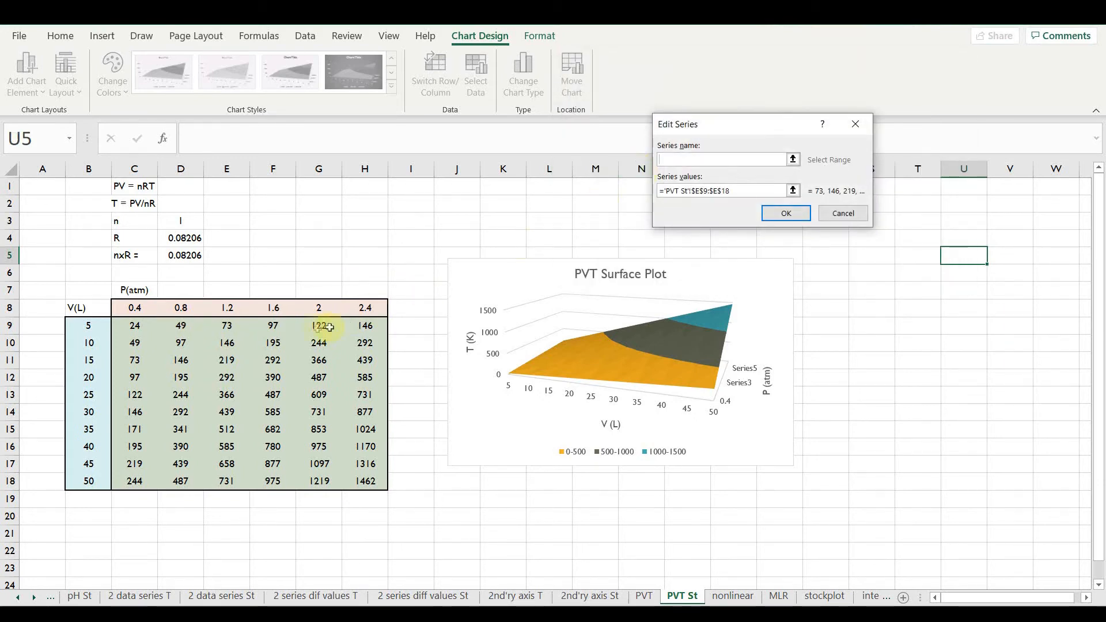
pyautogui.click(227, 311)
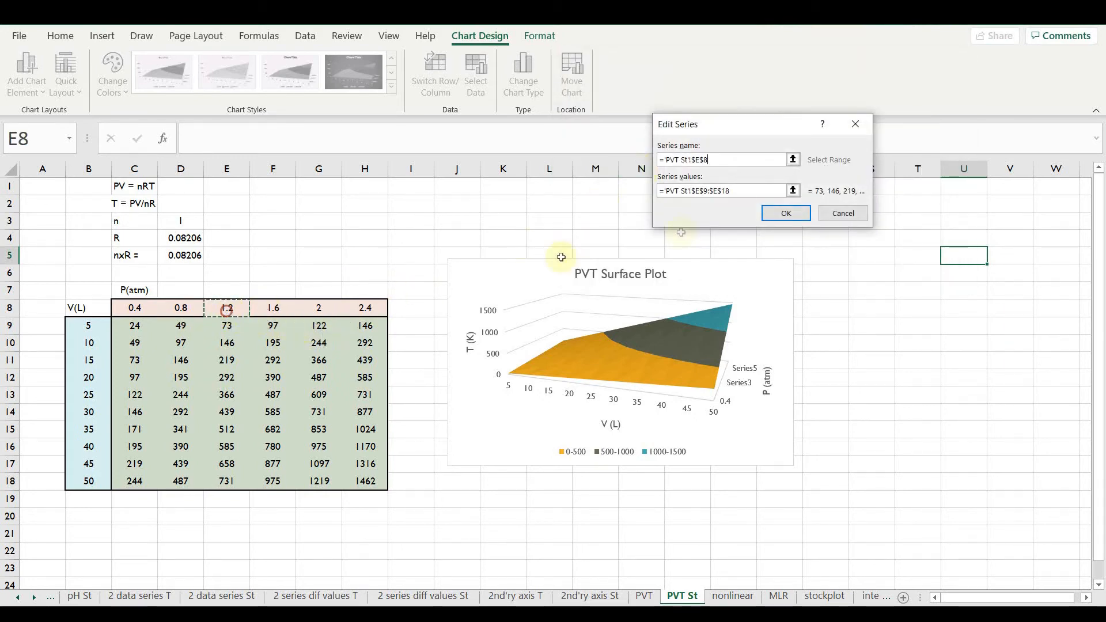
pyautogui.click(782, 213)
# Step: Link the fourth series' name to the 1.6 atm pressure in F8
pyautogui.click(605, 231)
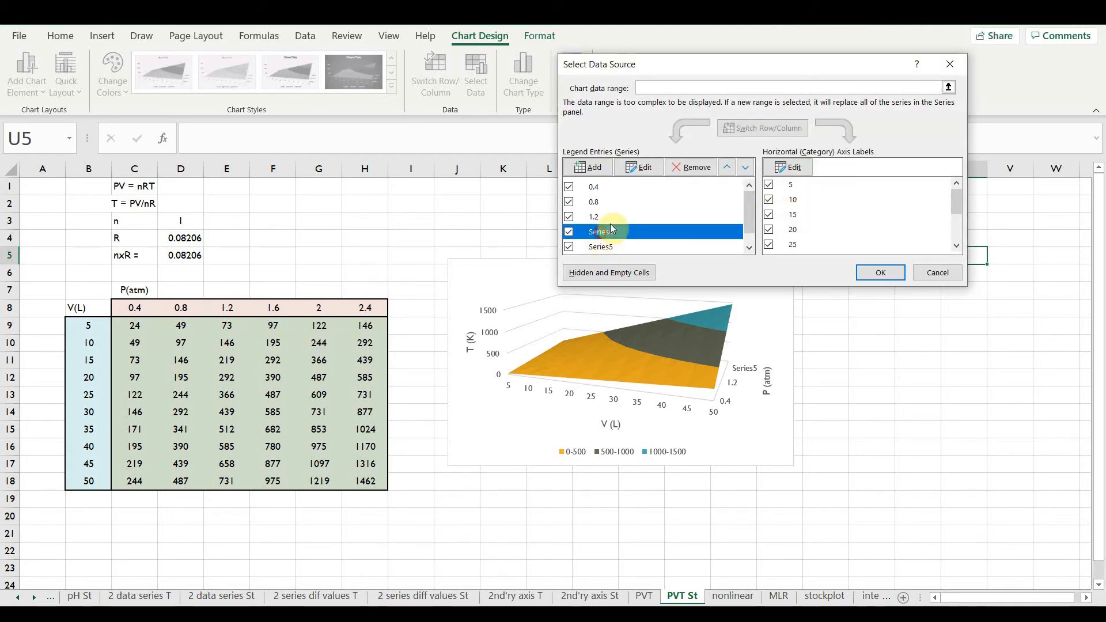
pyautogui.click(637, 166)
pyautogui.click(282, 309)
pyautogui.click(785, 213)
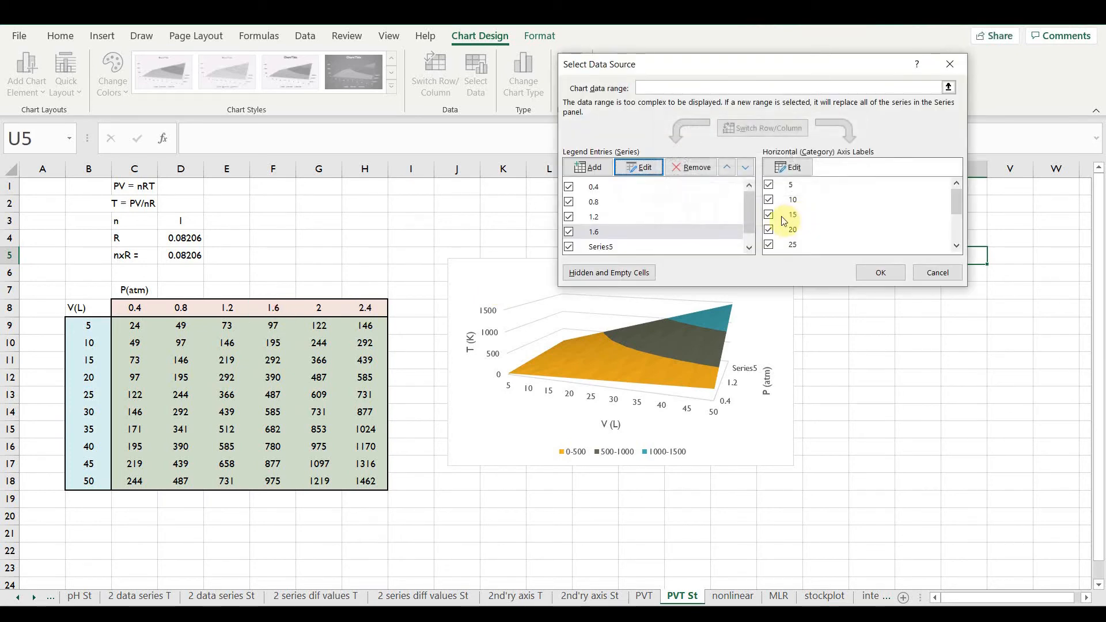
# Step: Link the fifth series' name to the 2 atm pressure in G8
pyautogui.click(637, 248)
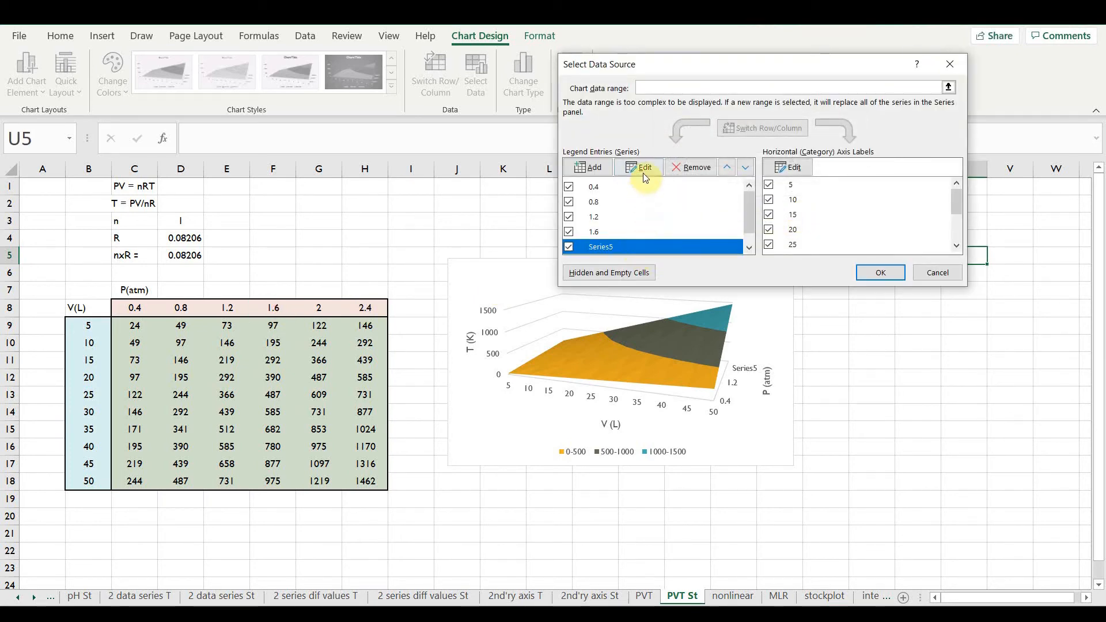
pyautogui.click(638, 166)
pyautogui.click(320, 309)
pyautogui.click(771, 212)
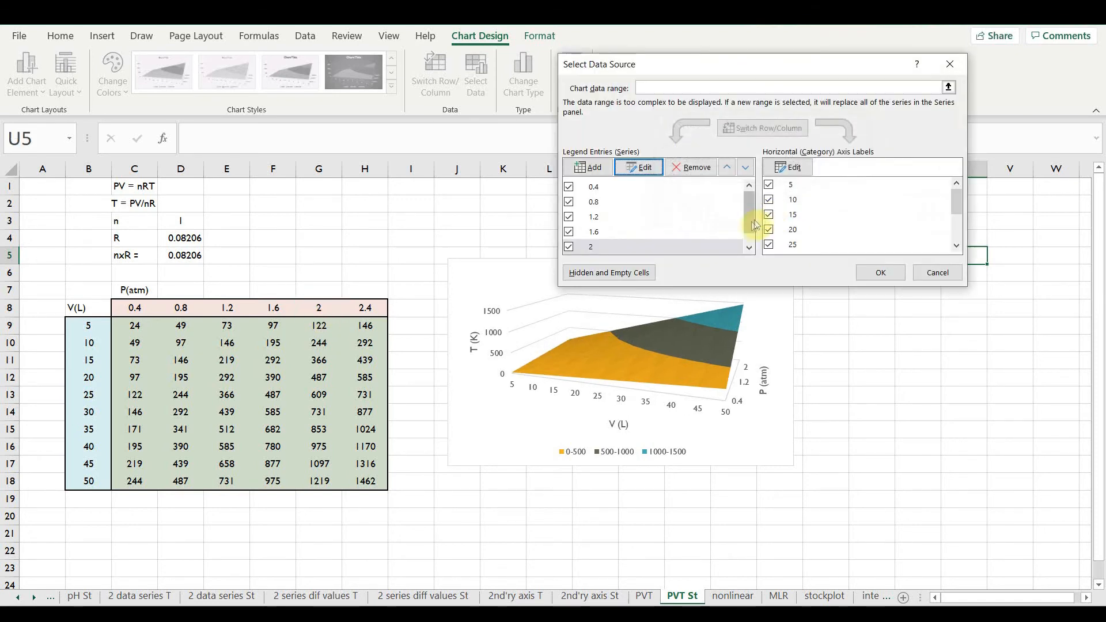
# Step: Name the sixth series from the 2.4 atm pressure in H8 and apply the data source changes to the chart
pyautogui.click(748, 247)
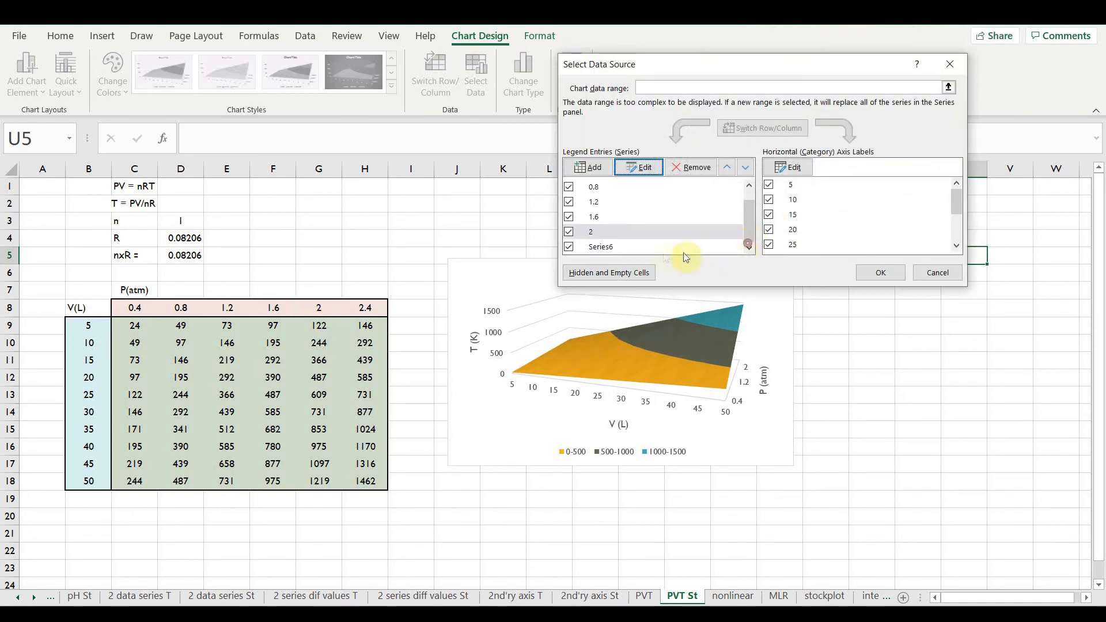
pyautogui.click(605, 246)
pyautogui.click(640, 167)
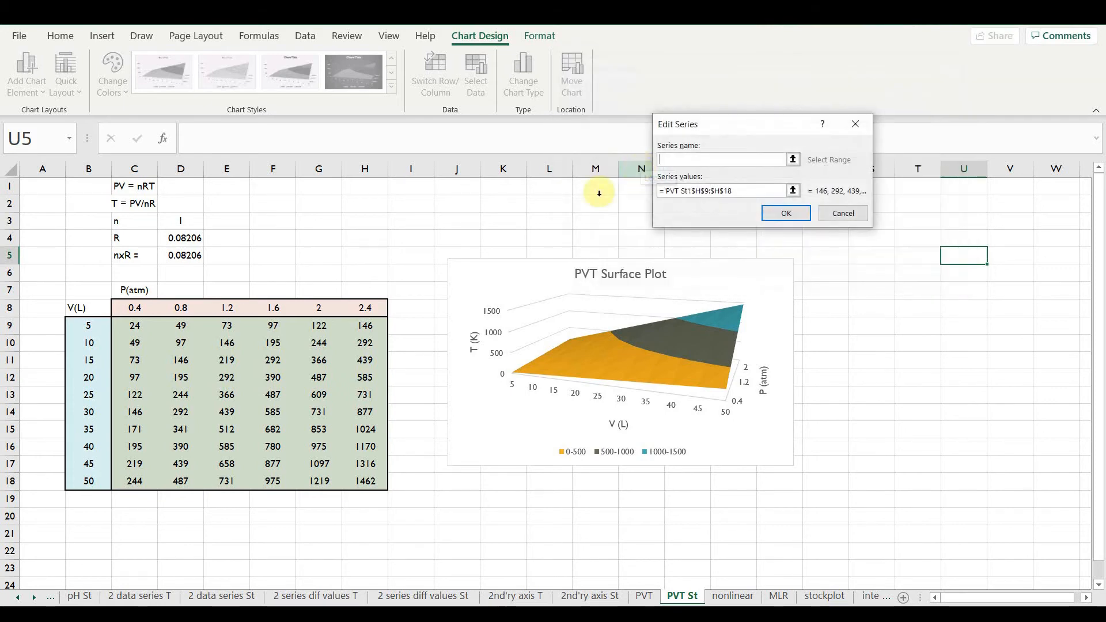
pyautogui.click(366, 309)
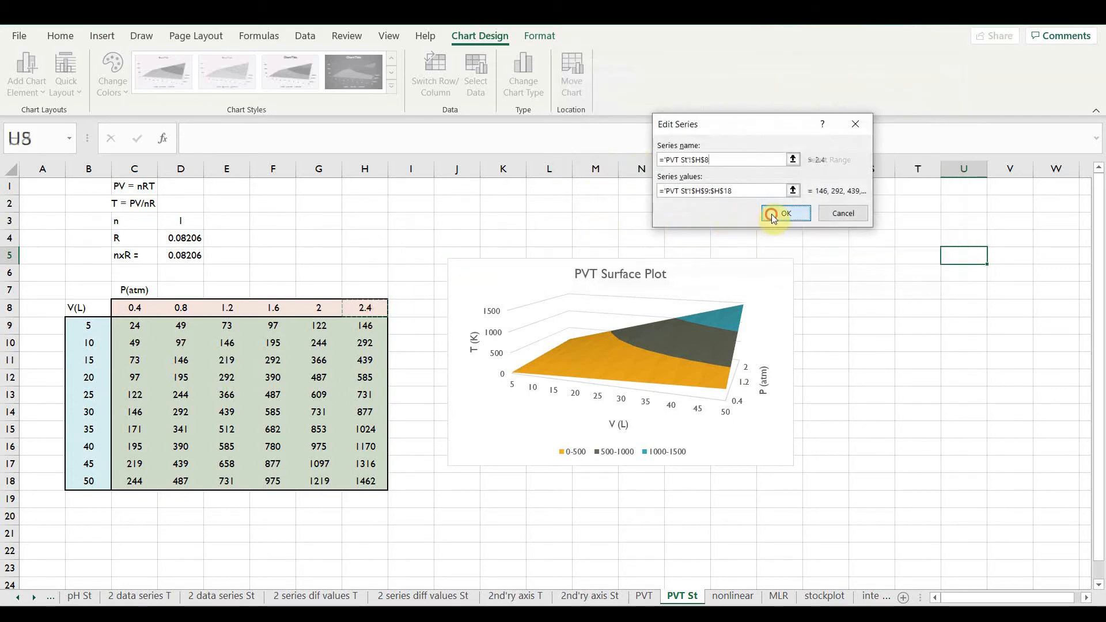
pyautogui.click(771, 215)
pyautogui.click(879, 271)
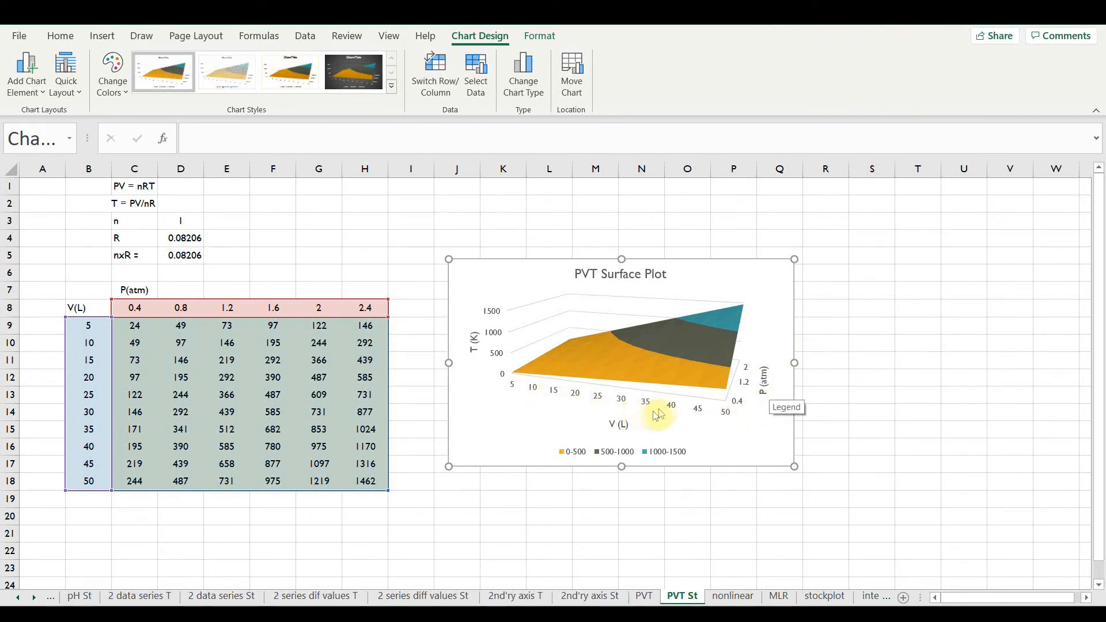
# Step: Set the label interval of the chart's depth (pressure) axis to a specified unit of 1 and close the axis formatting
pyautogui.doubleClick(741, 380)
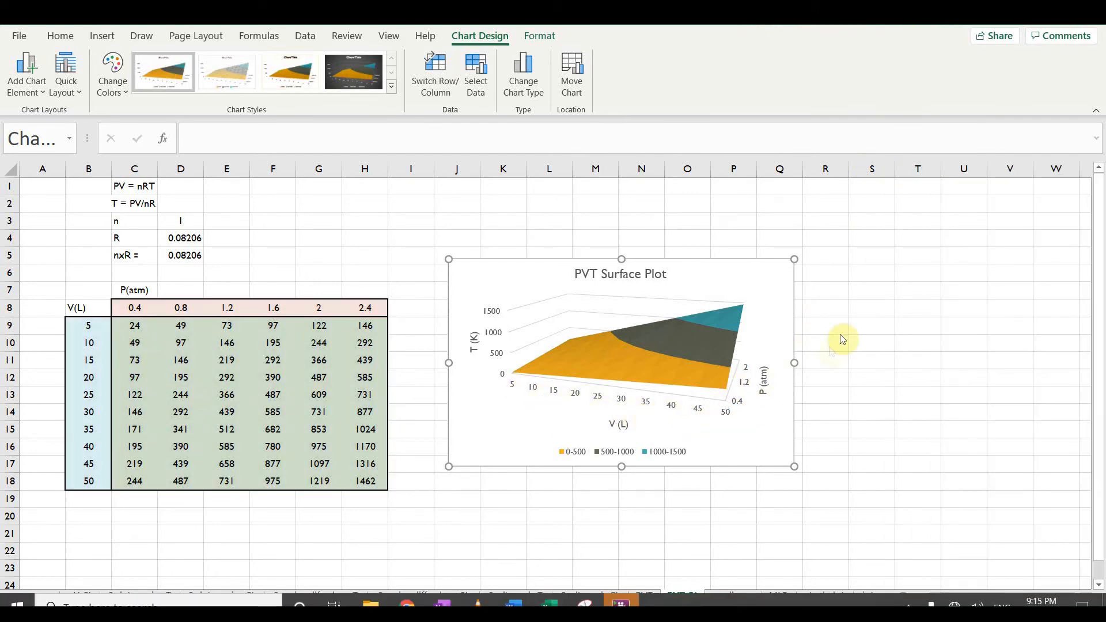
pyautogui.click(744, 384)
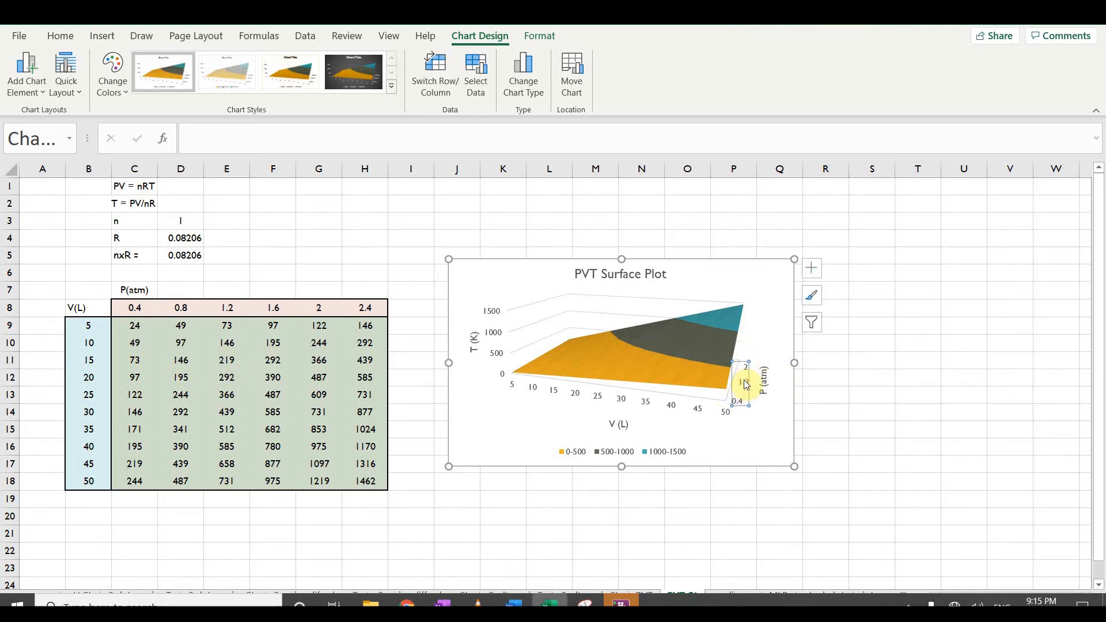
pyautogui.rightClick(745, 384)
pyautogui.click(804, 559)
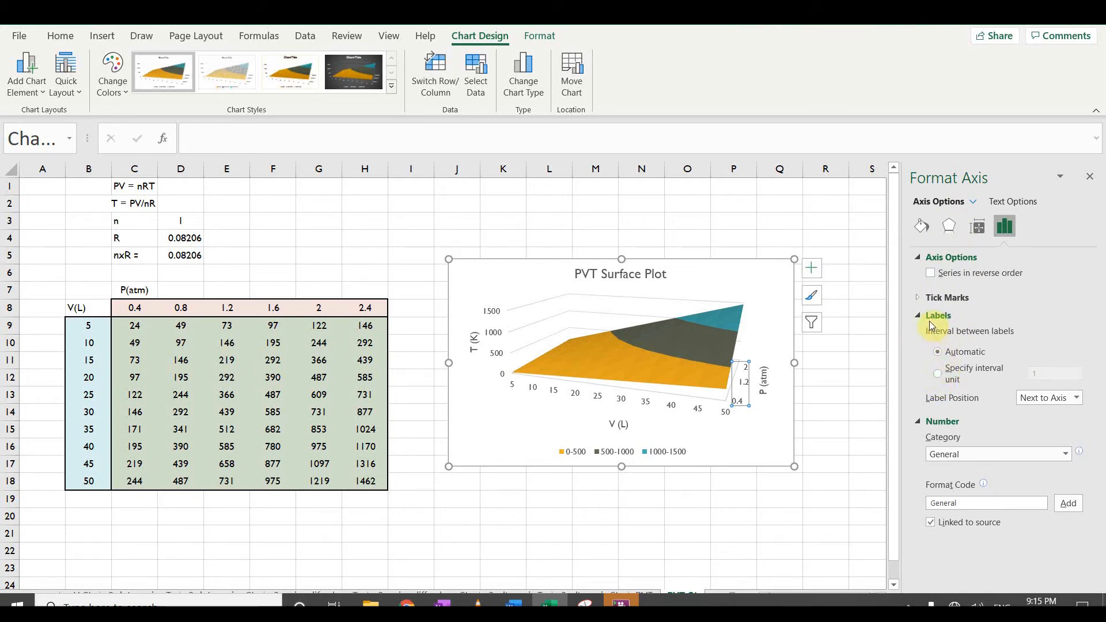
pyautogui.click(937, 374)
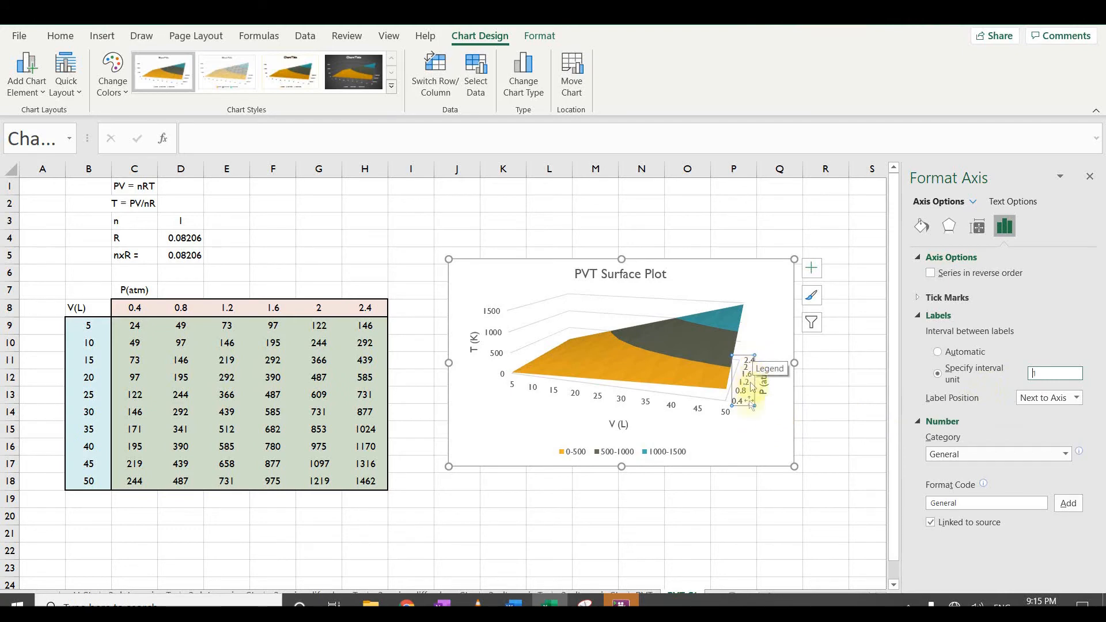
pyautogui.click(1094, 180)
pyautogui.click(877, 372)
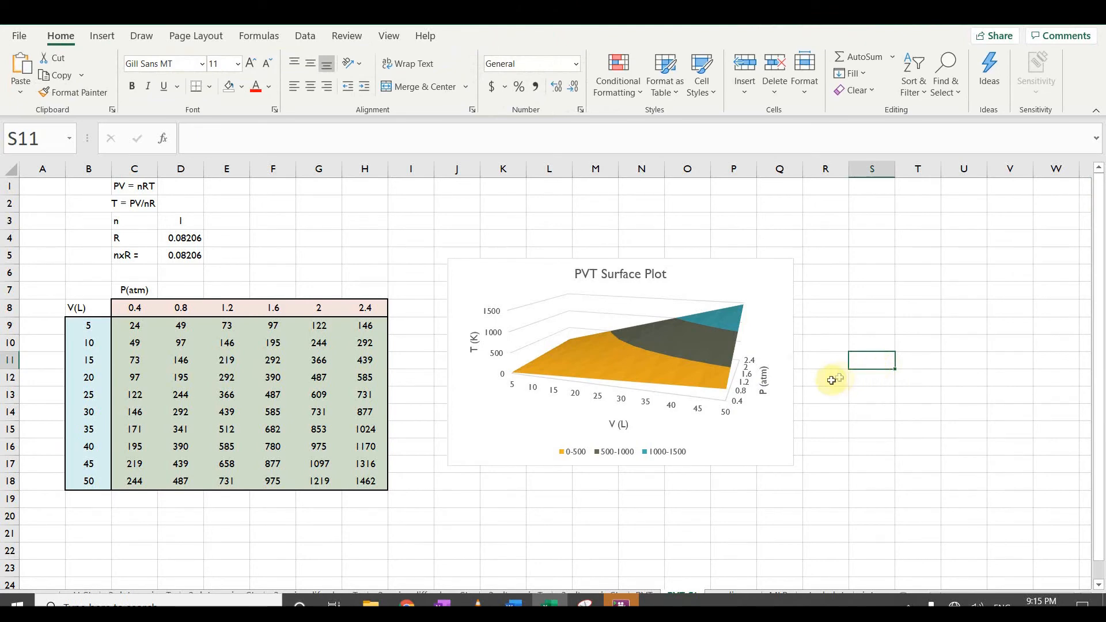
# Step: Add major gridlines to the surface chart's horizontal volume axis and depth pressure axis
pyautogui.rightClick(671, 407)
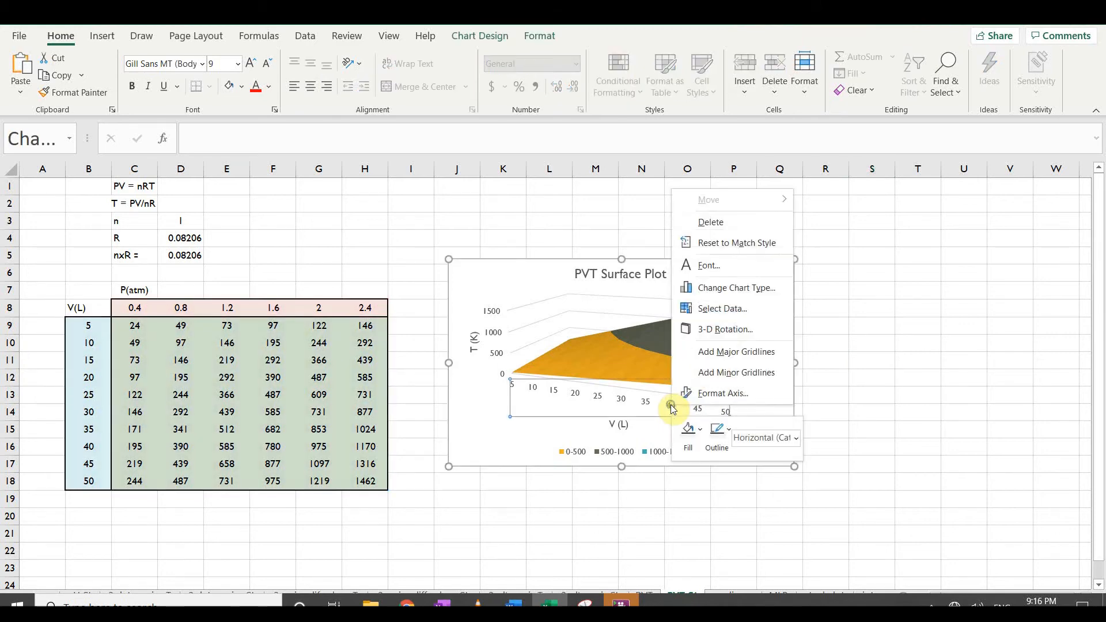
pyautogui.click(736, 353)
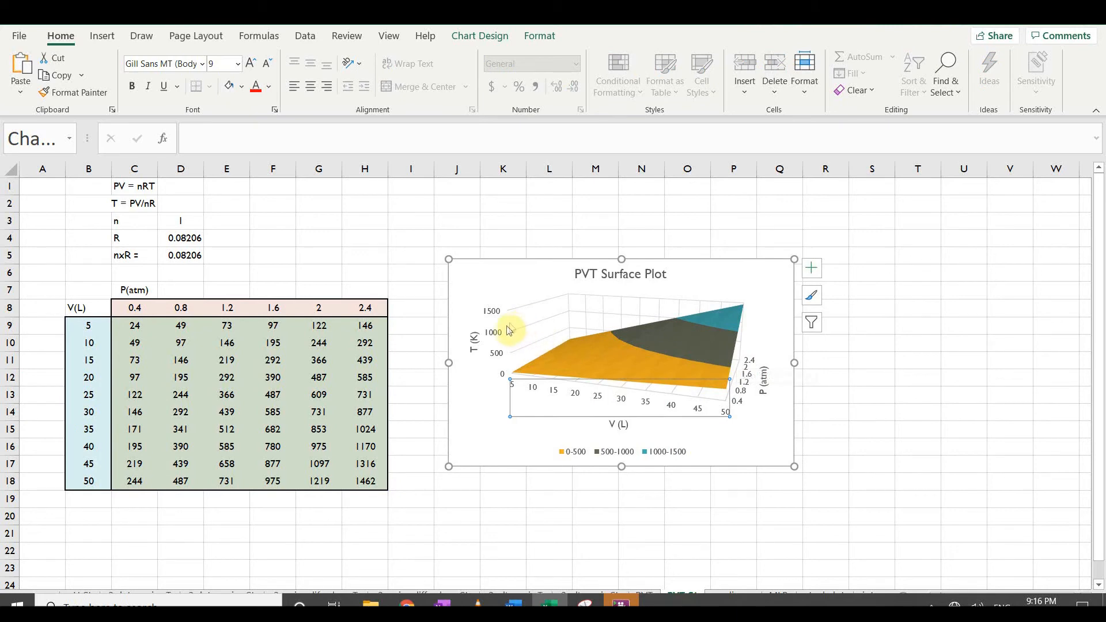
pyautogui.rightClick(747, 384)
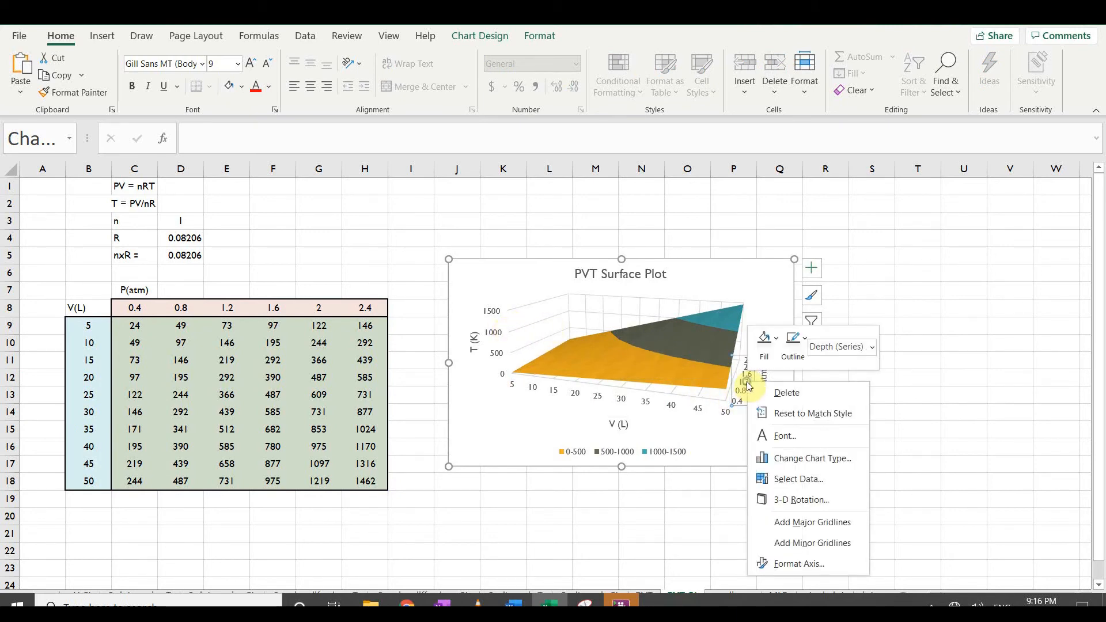
pyautogui.click(793, 522)
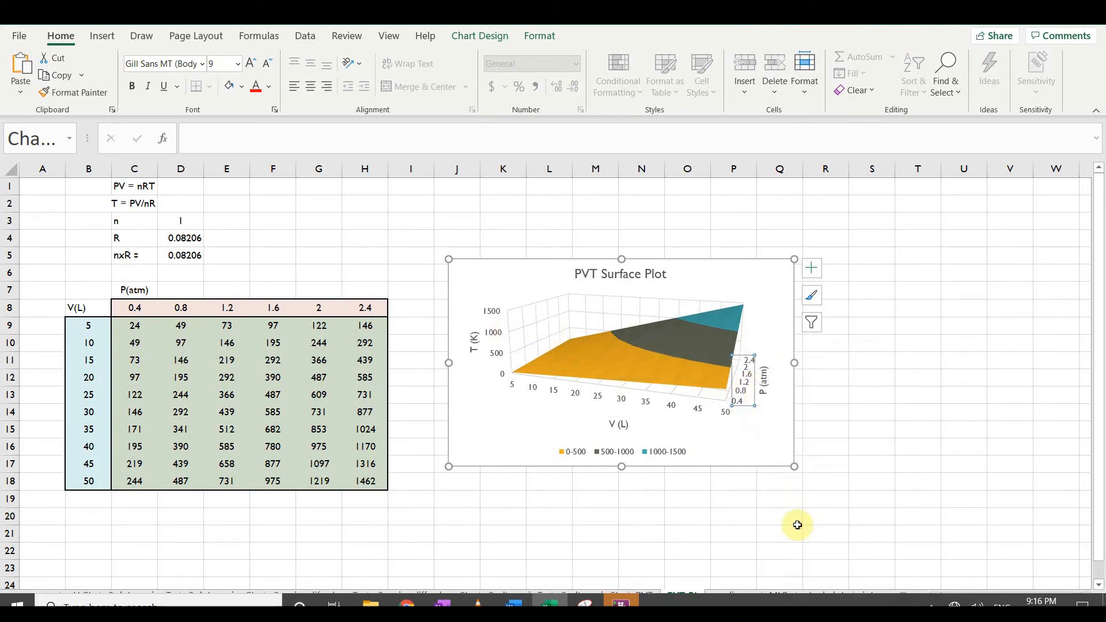
pyautogui.click(907, 427)
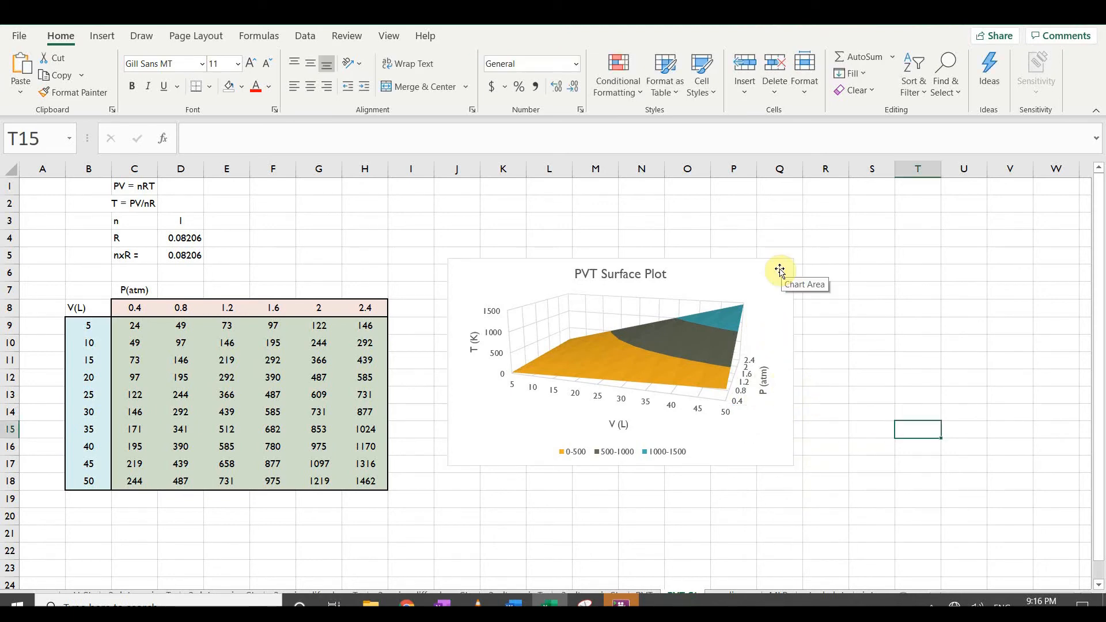
# Step: Fill the surface chart's back wall with a gray theme color
pyautogui.click(779, 270)
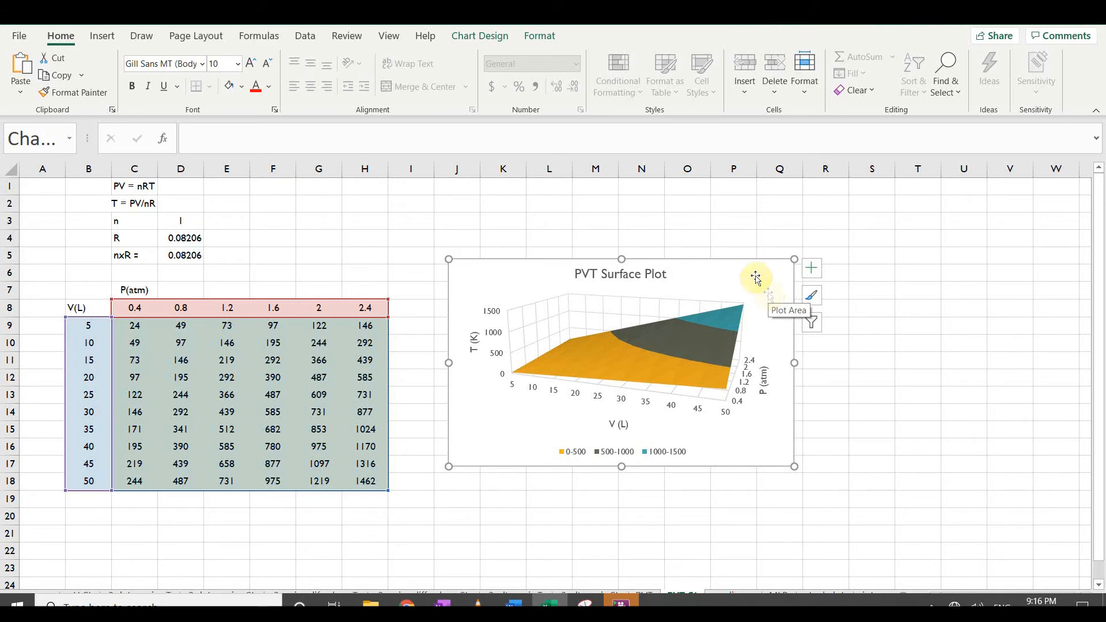
pyautogui.click(540, 37)
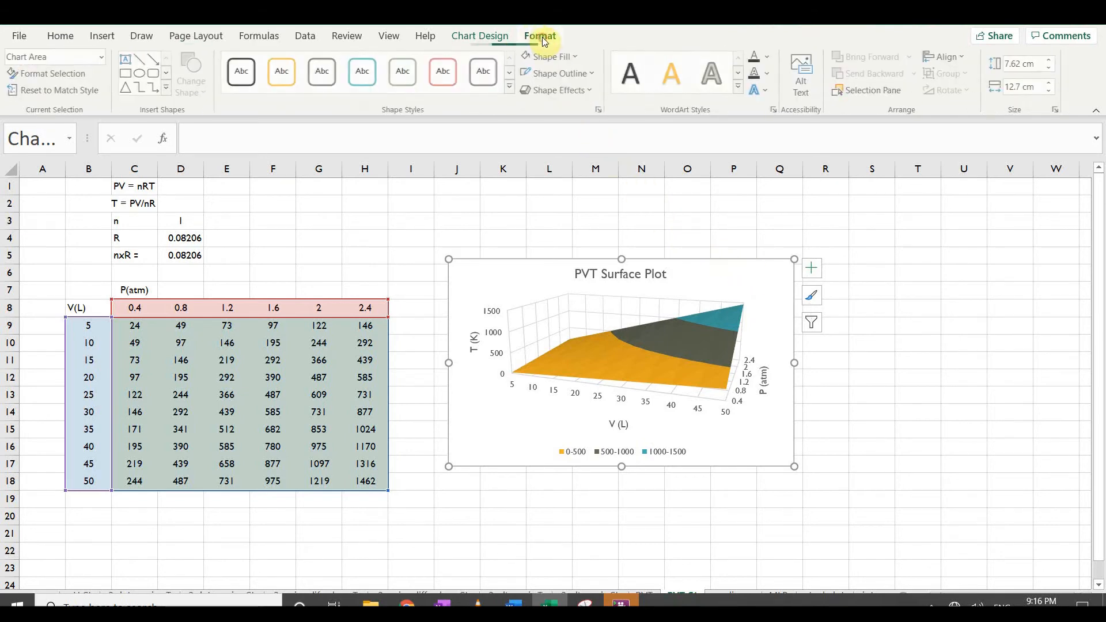
pyautogui.click(103, 57)
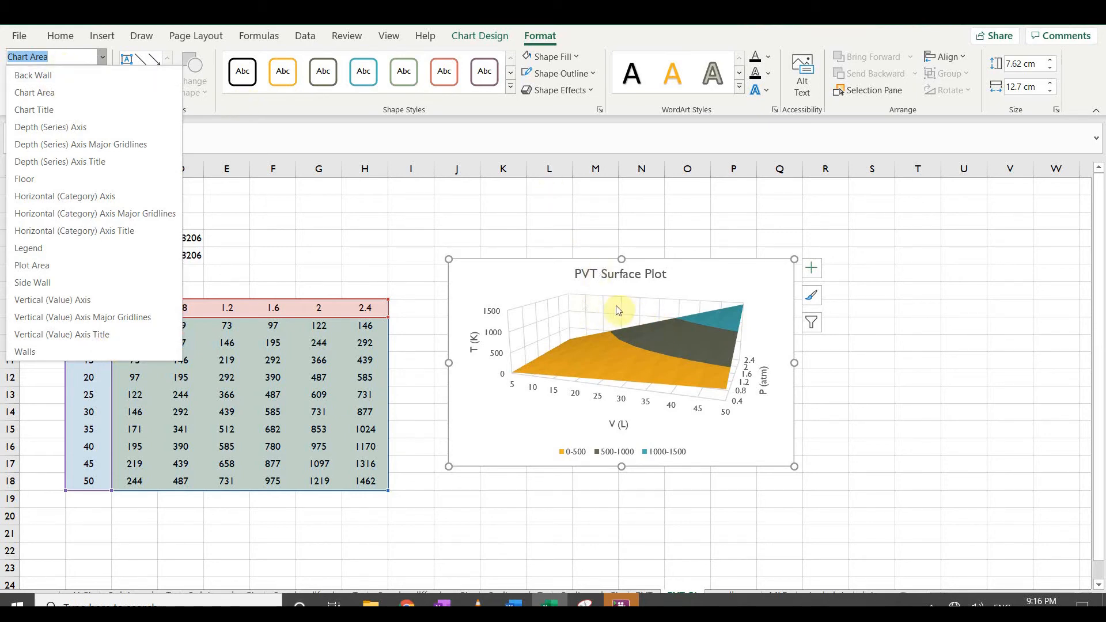
pyautogui.click(49, 80)
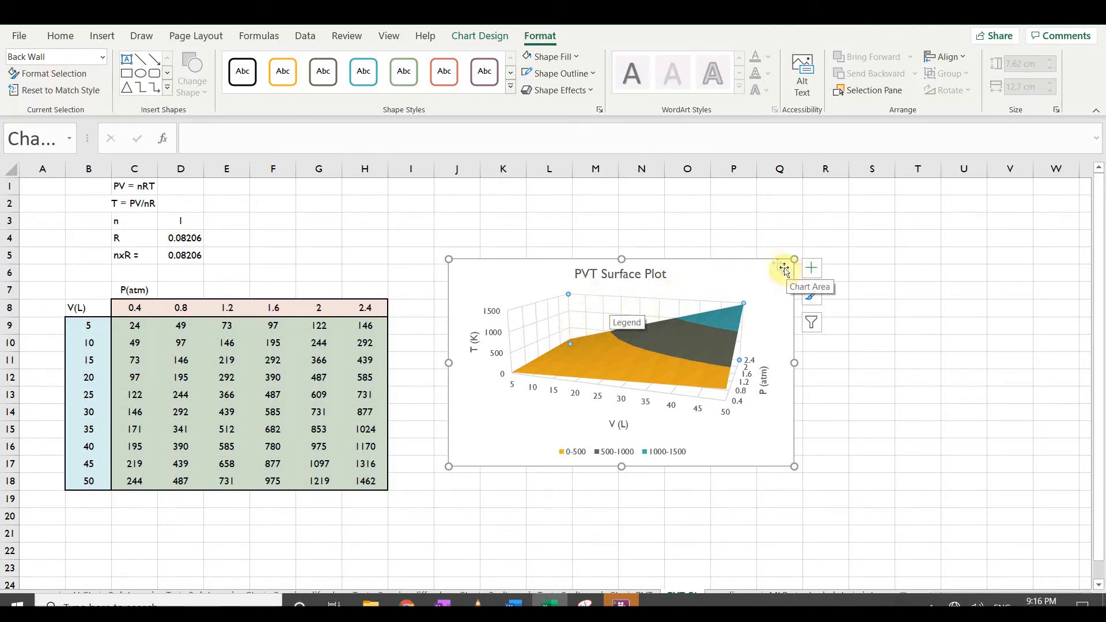
pyautogui.click(575, 56)
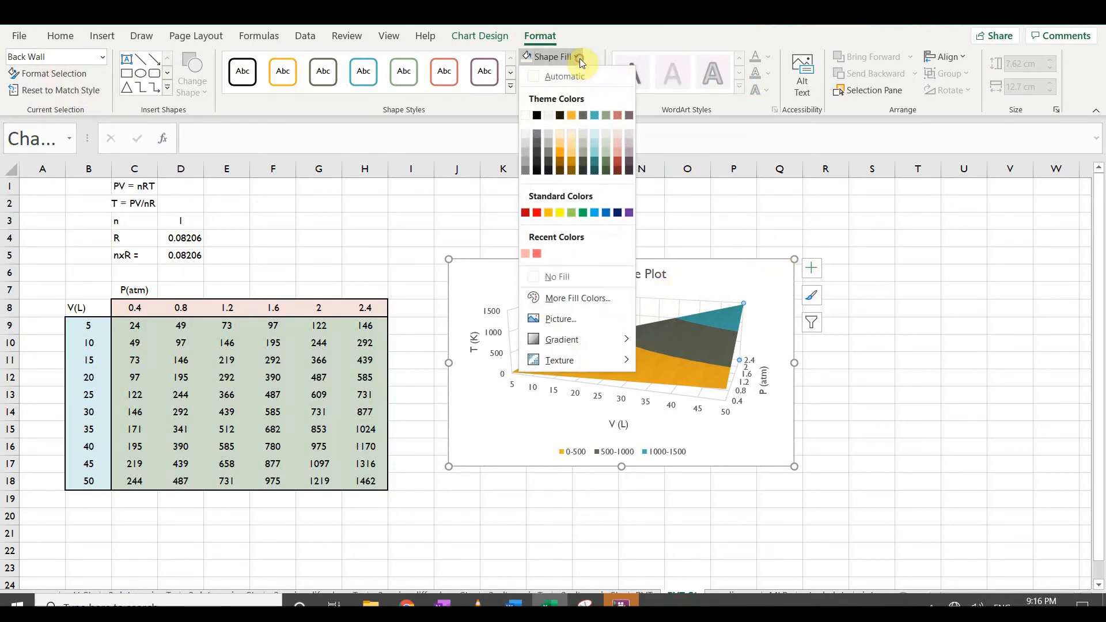
pyautogui.click(549, 134)
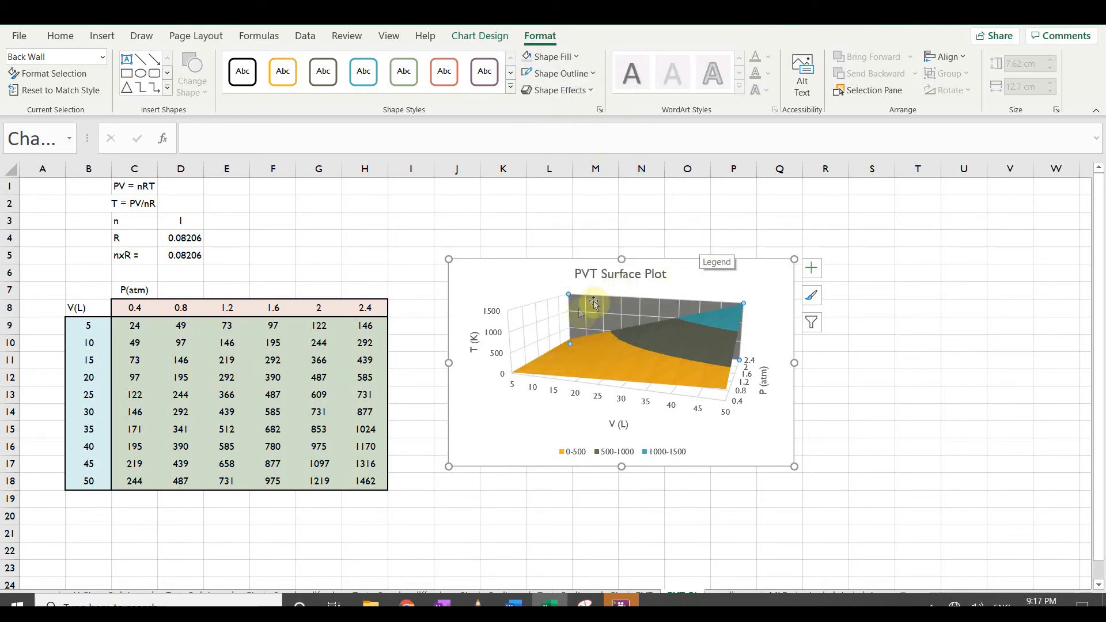
pyautogui.press('Escape')
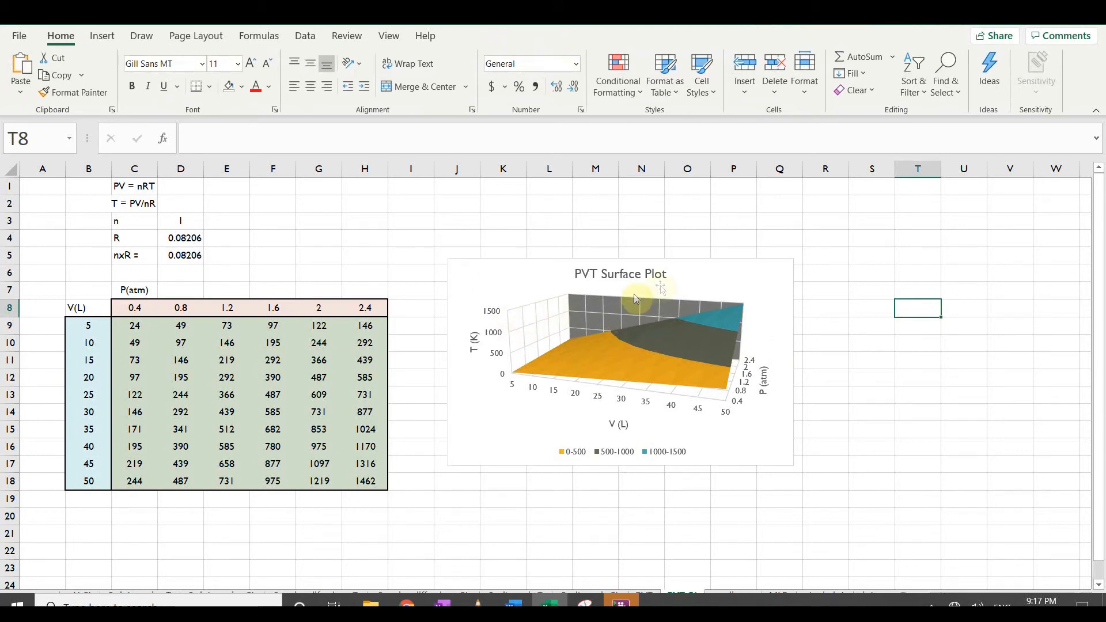
# Step: Fill the surface chart's side wall with a light gray theme color
pyautogui.click(728, 277)
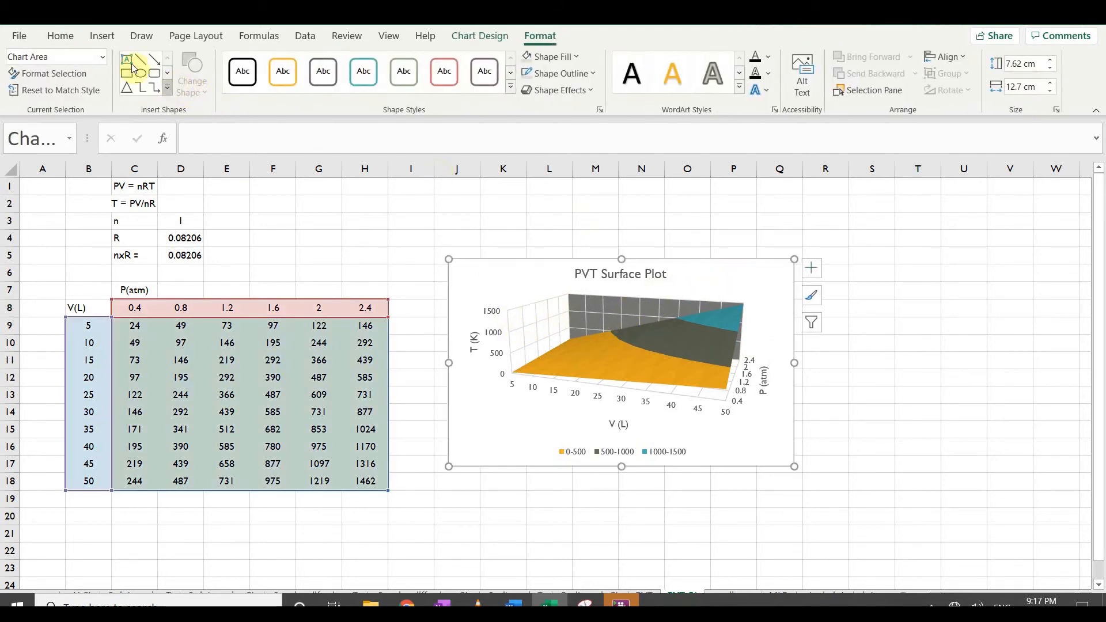
pyautogui.click(102, 57)
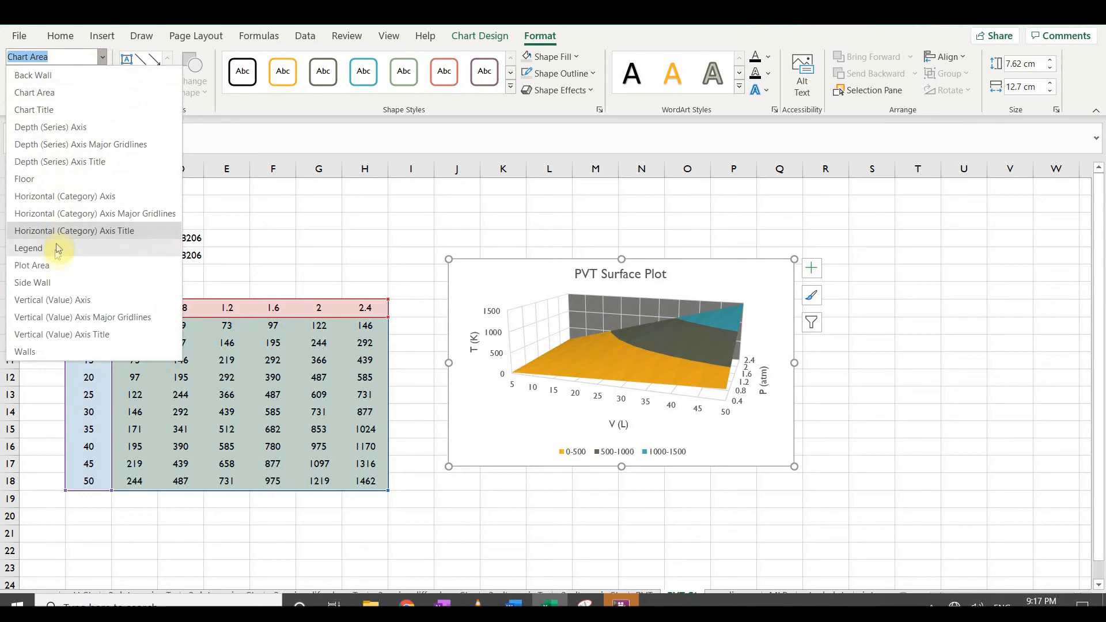
pyautogui.click(40, 282)
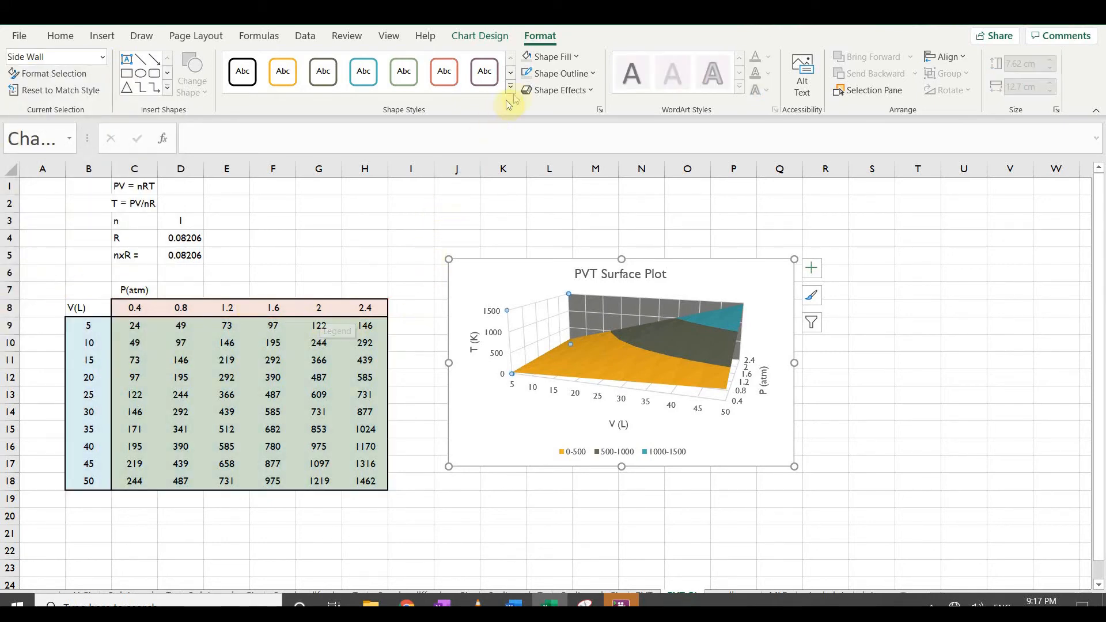
pyautogui.click(572, 56)
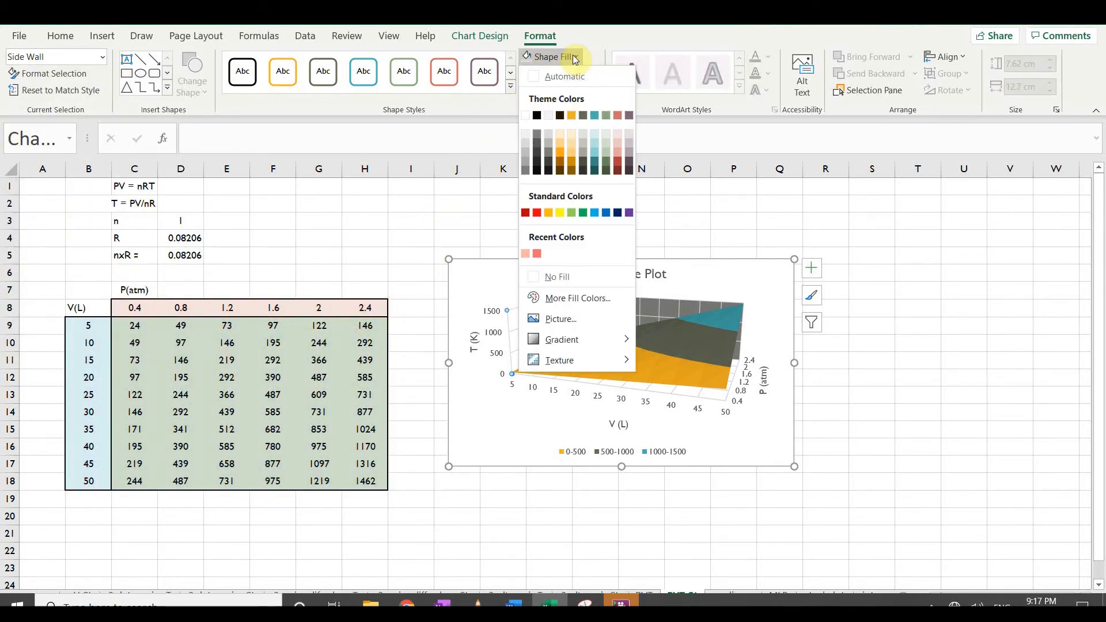
pyautogui.click(548, 133)
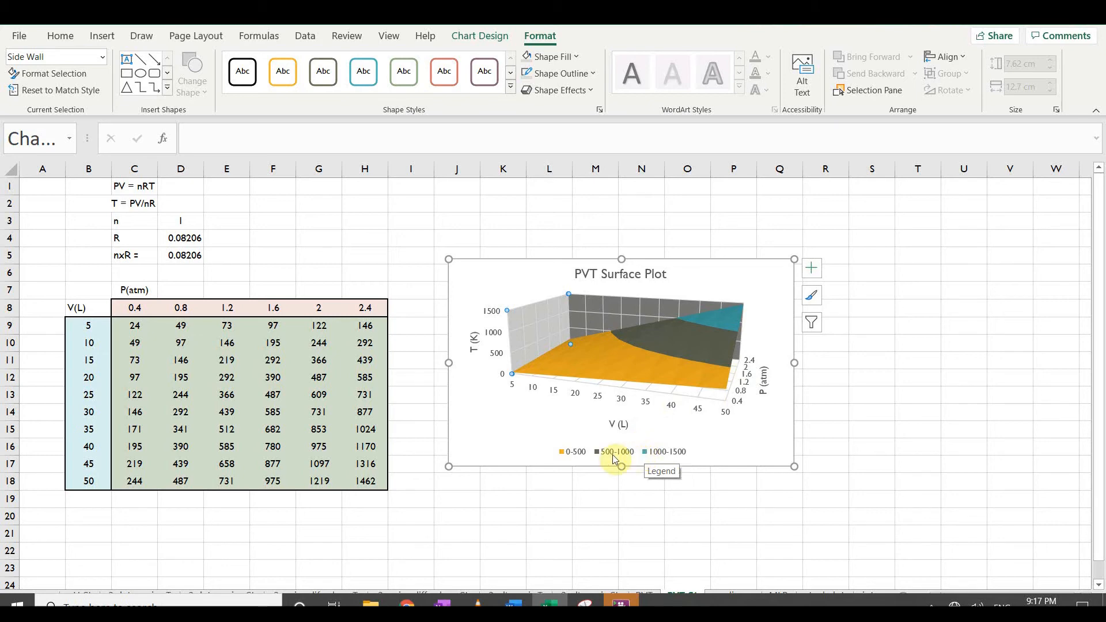
# Step: Give the 1000-1500 temperature band a solid teal fill with 15% transparency through its legend entry
pyautogui.click(649, 455)
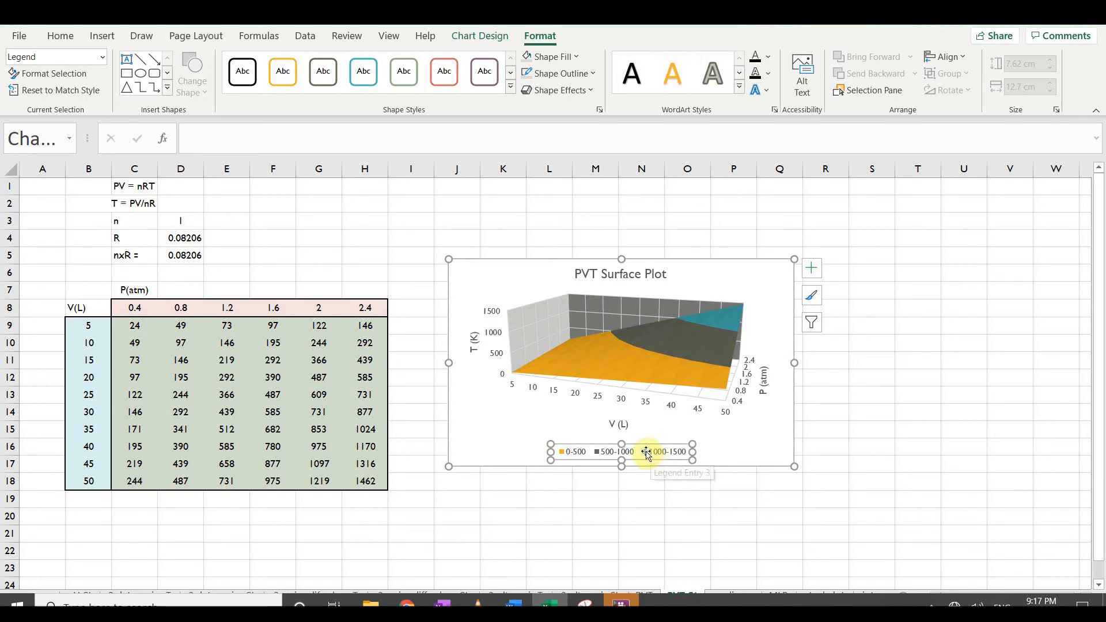
pyautogui.click(645, 455)
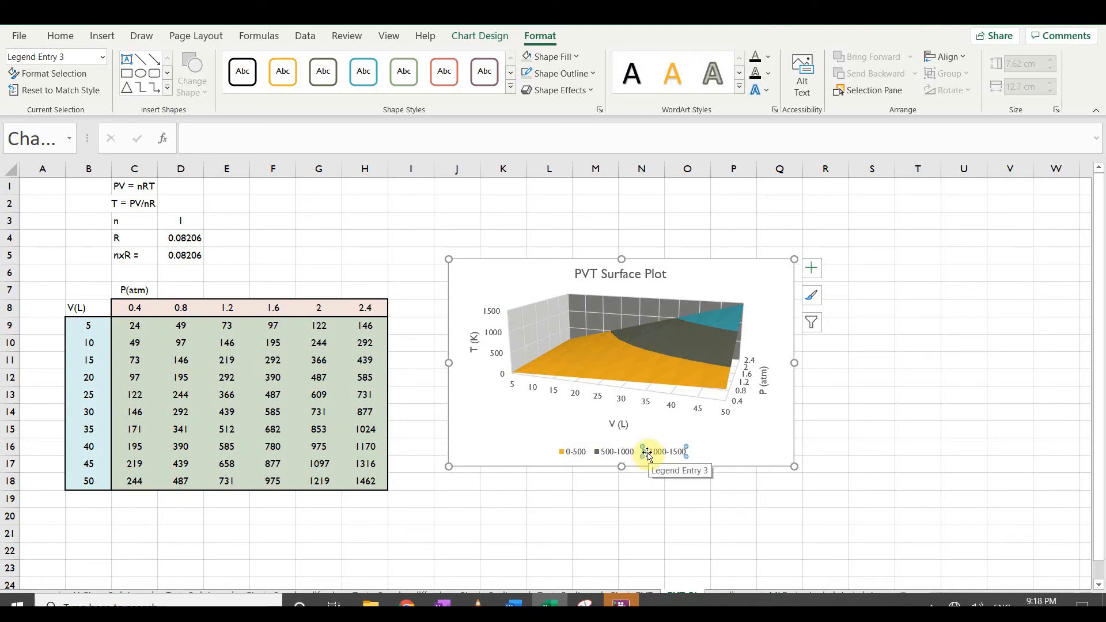
pyautogui.doubleClick(646, 455)
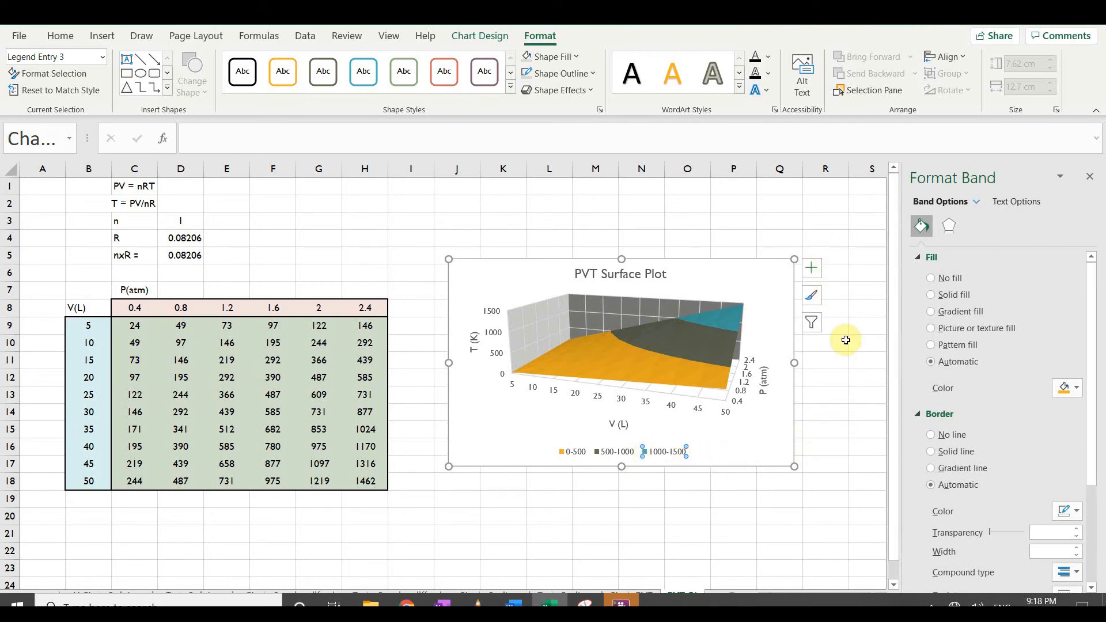
pyautogui.click(1067, 388)
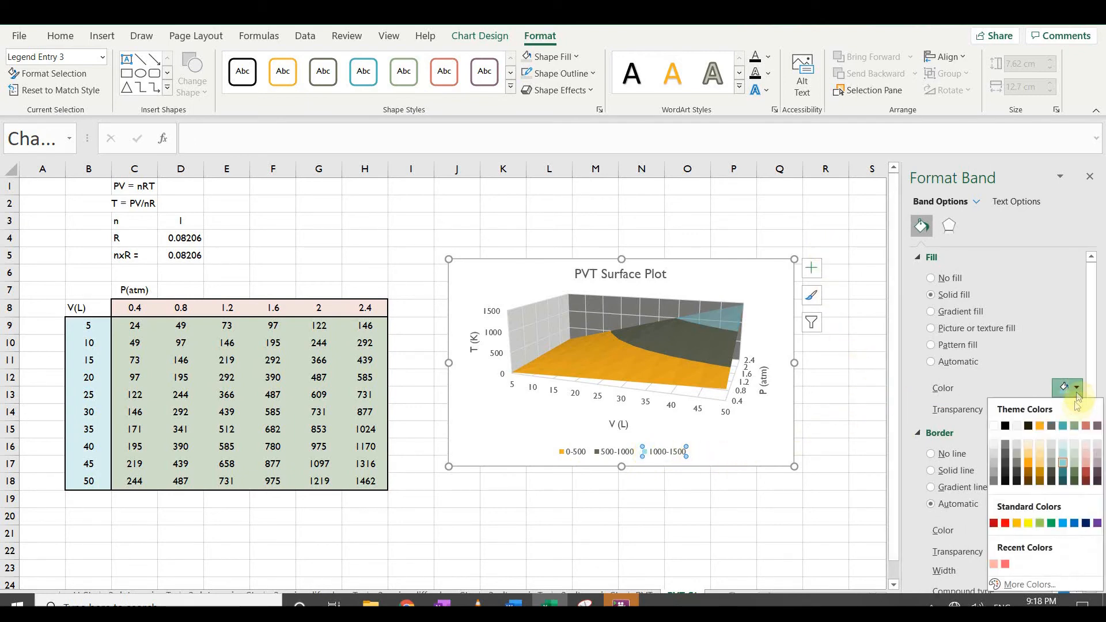
pyautogui.click(1067, 466)
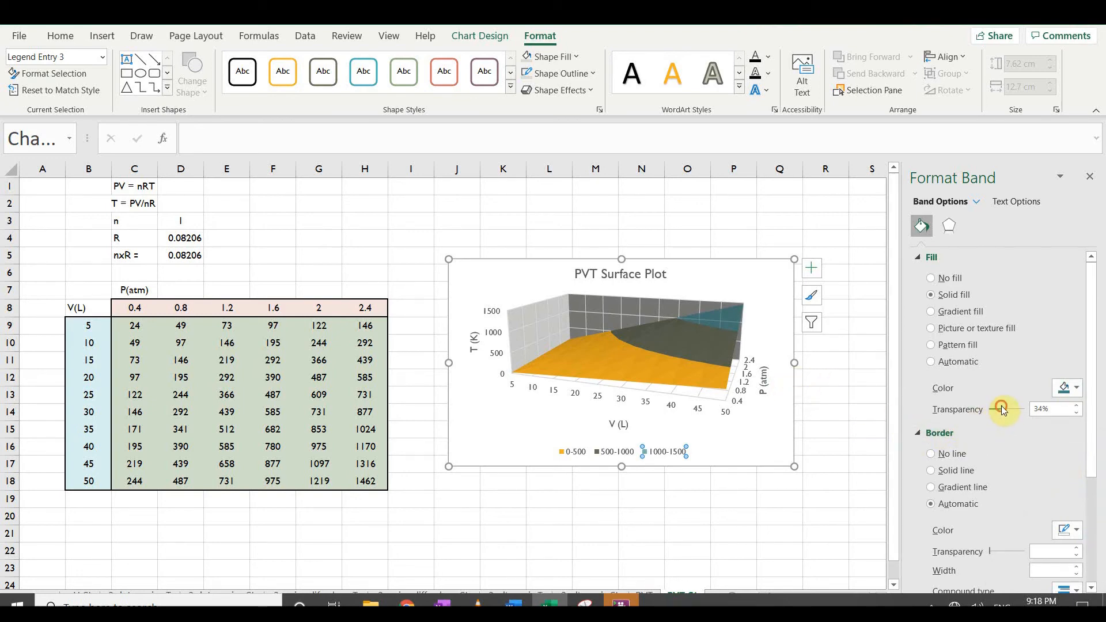
pyautogui.moveTo(991, 409)
pyautogui.mouseDown()
pyautogui.moveTo(1007, 407)
pyautogui.moveTo(995, 402)
pyautogui.mouseUp()
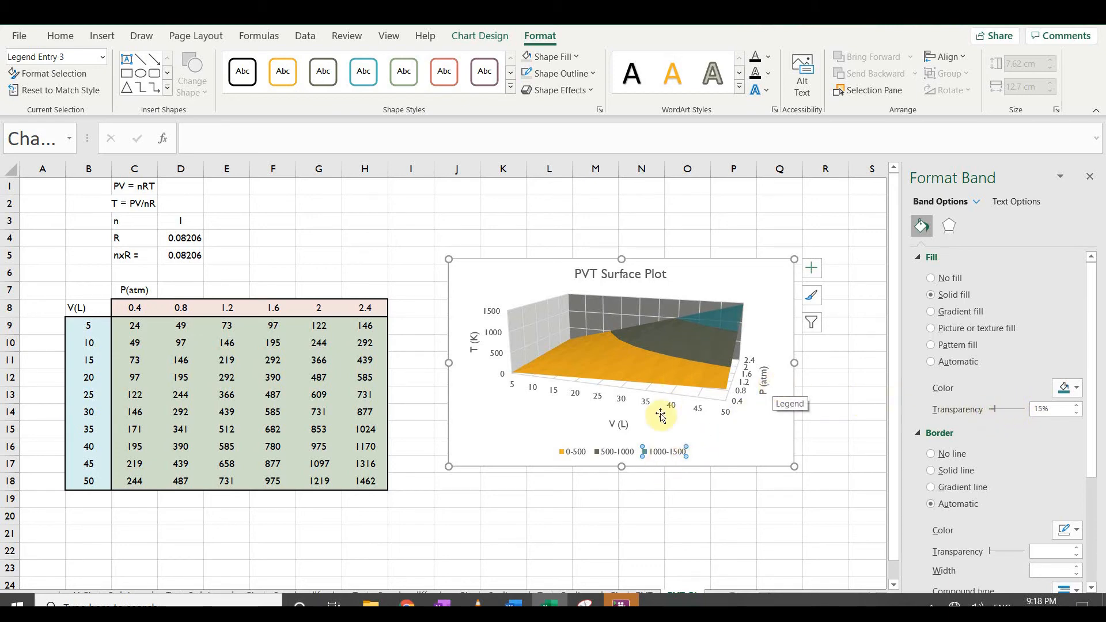
# Step: Give the 500-1000 and 0-500 temperature bands solid fills through their legend entries, adding slight transparency to the 500-1000 band
pyautogui.click(597, 454)
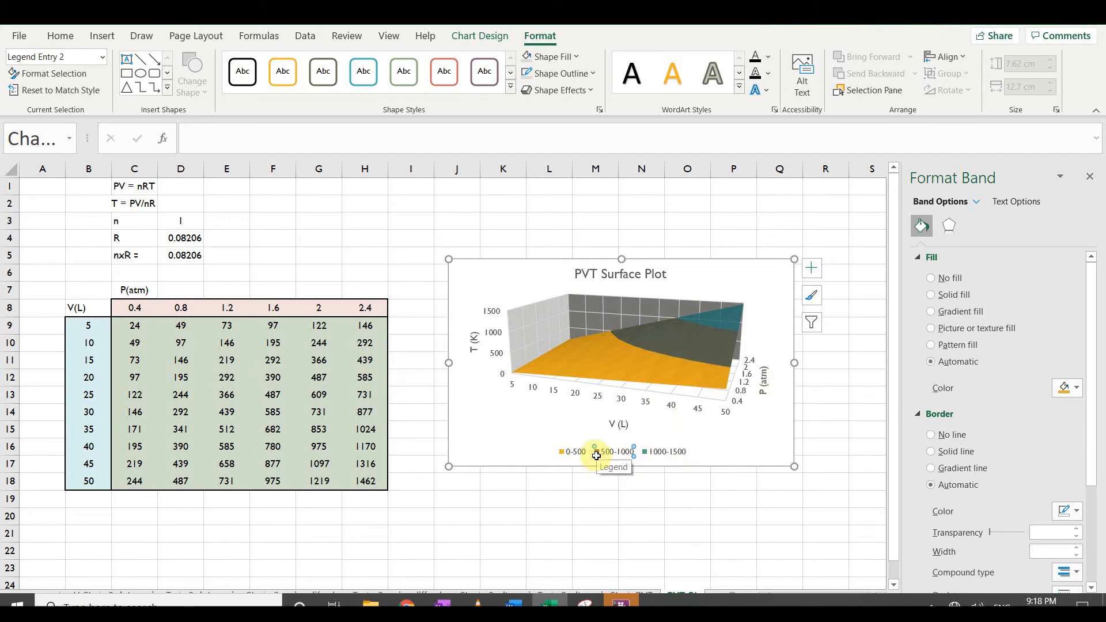
pyautogui.click(934, 294)
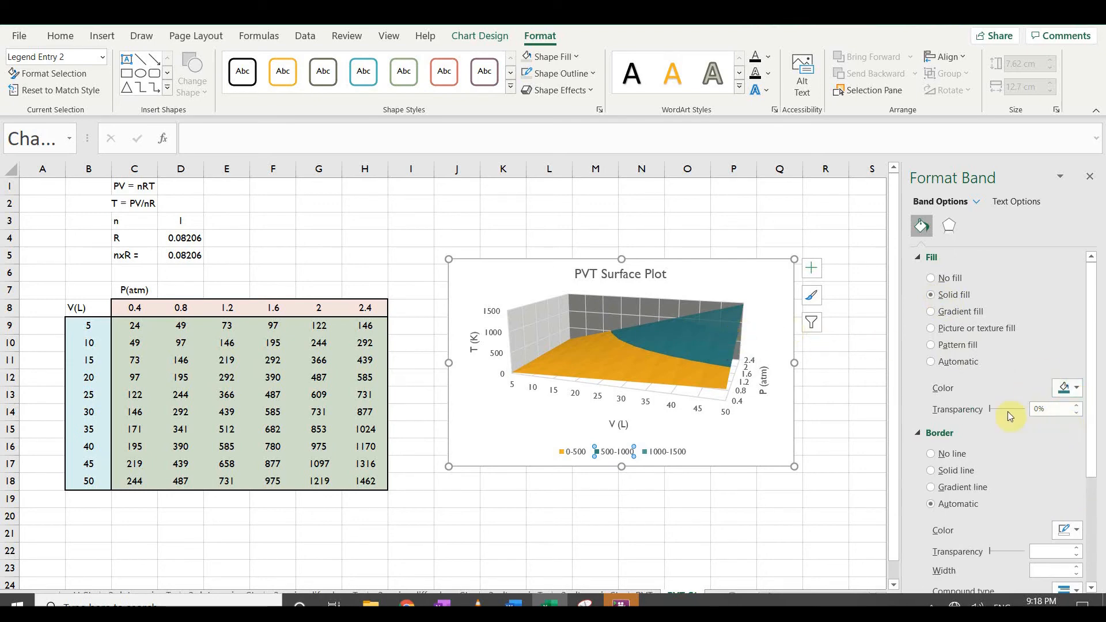
pyautogui.moveTo(995, 407); pyautogui.dragTo(992, 409)
pyautogui.click(563, 452)
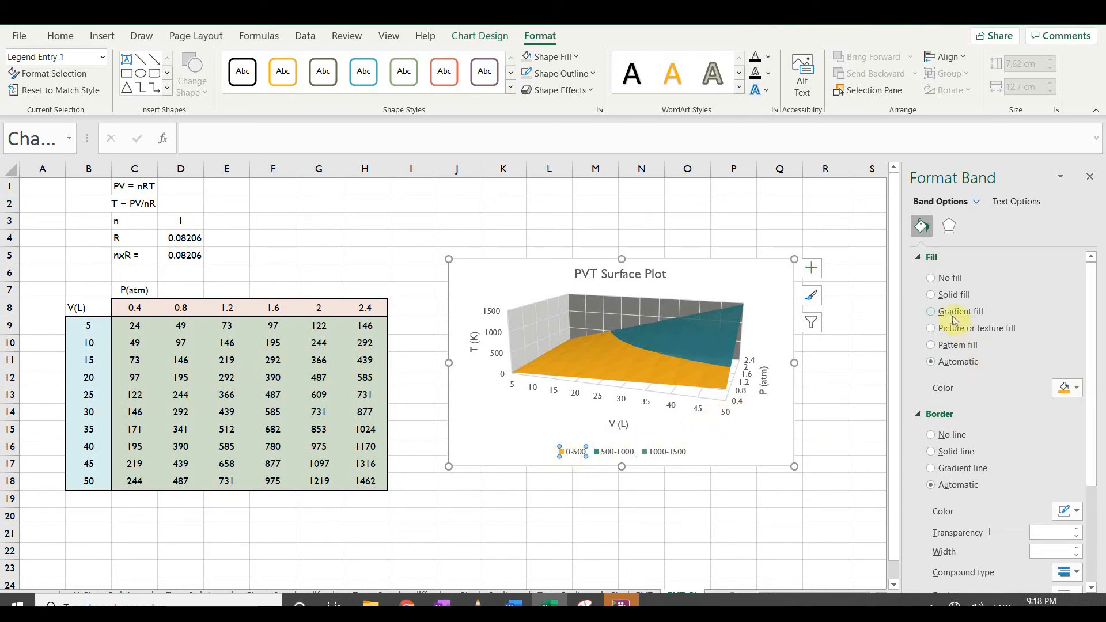
pyautogui.click(931, 294)
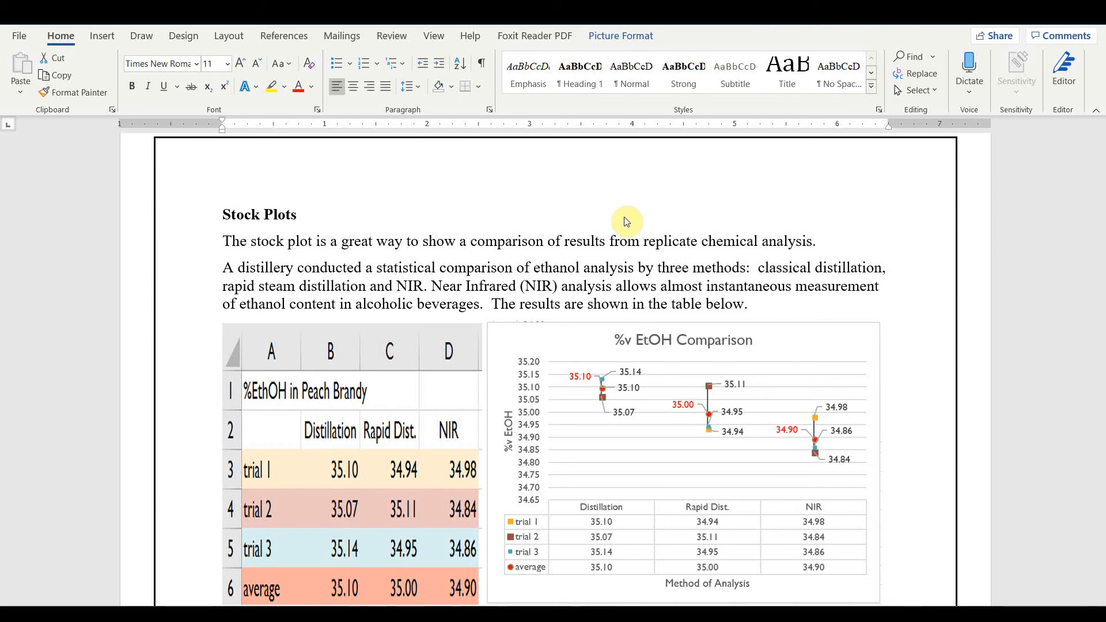
# Step: On the Excel sheet stockplot St, insert a High-Low-Close stock chart from the trial 1 to trial 3 data in A3:D5
pyautogui.scroll(-1, 628, 237)
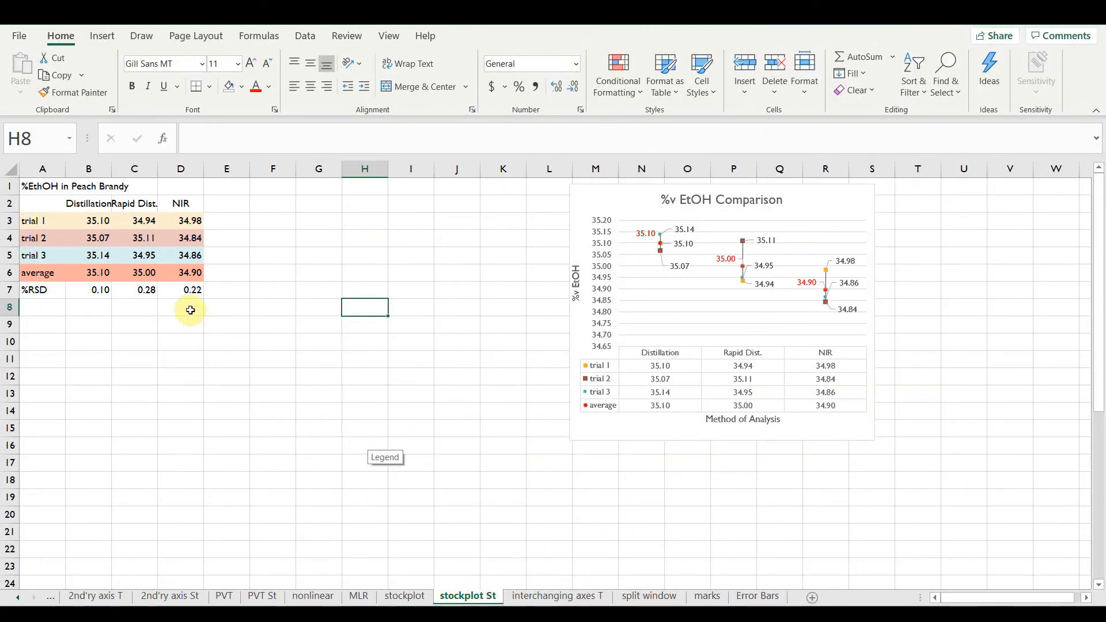
pyautogui.scroll(1, 192, 310)
pyautogui.scroll(1, 178, 372)
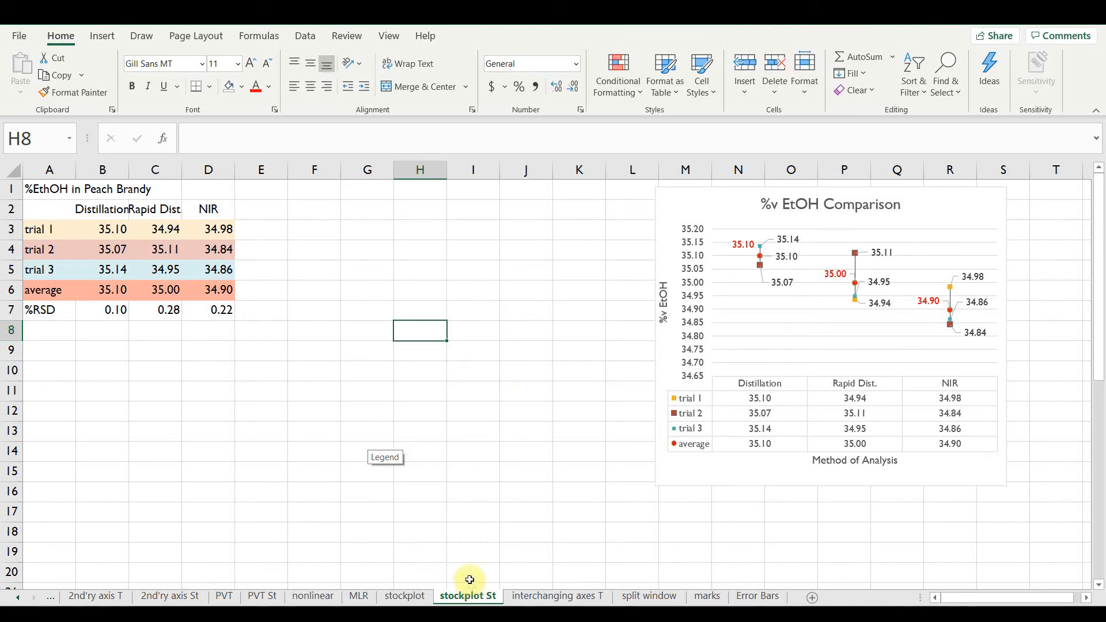
pyautogui.moveTo(107, 230); pyautogui.dragTo(207, 270)
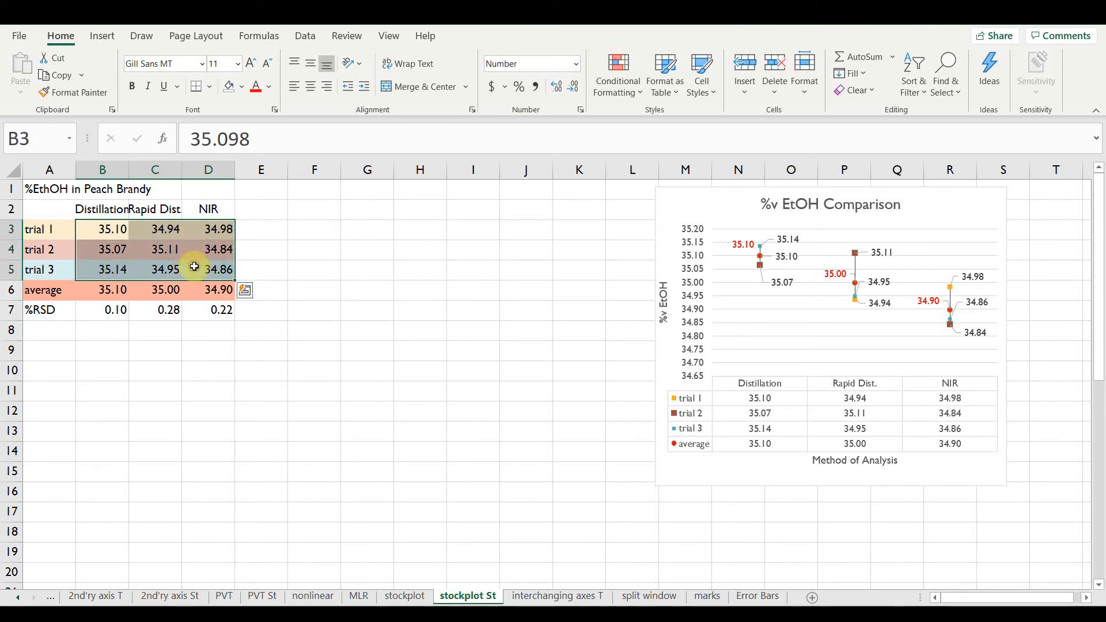
pyautogui.click(302, 288)
pyautogui.click(63, 238)
pyautogui.moveTo(62, 237); pyautogui.dragTo(204, 272)
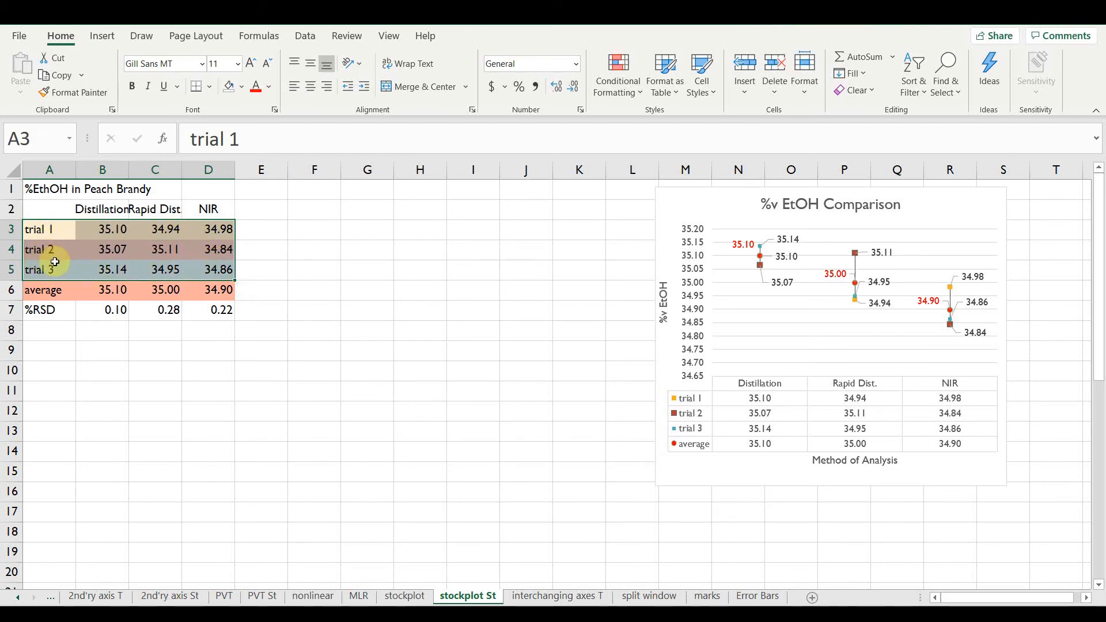
pyautogui.click(102, 36)
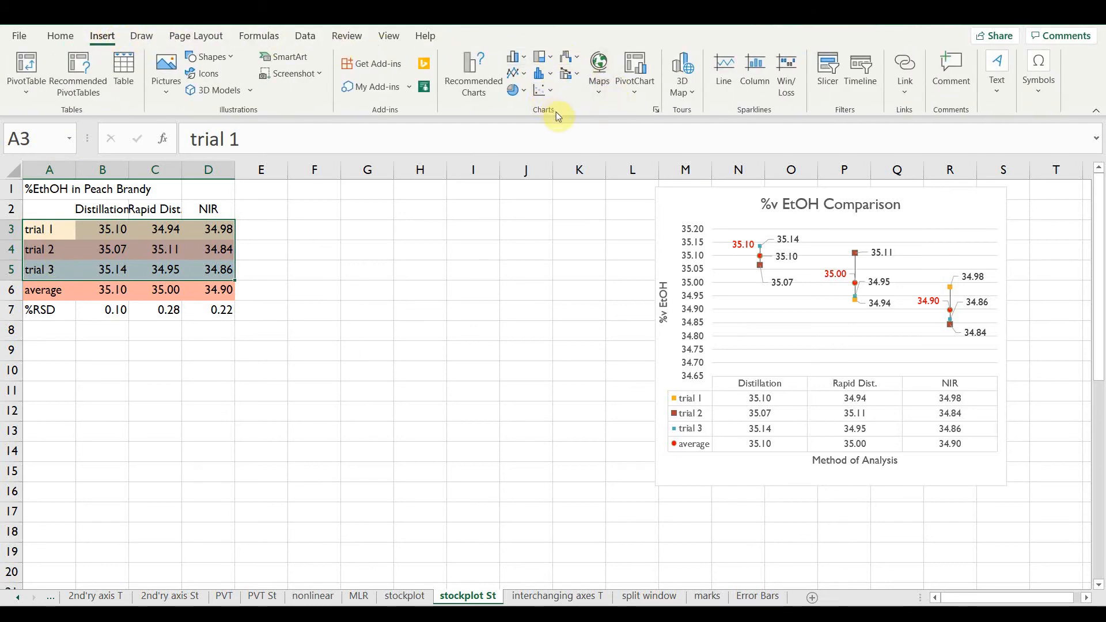
pyautogui.click(657, 109)
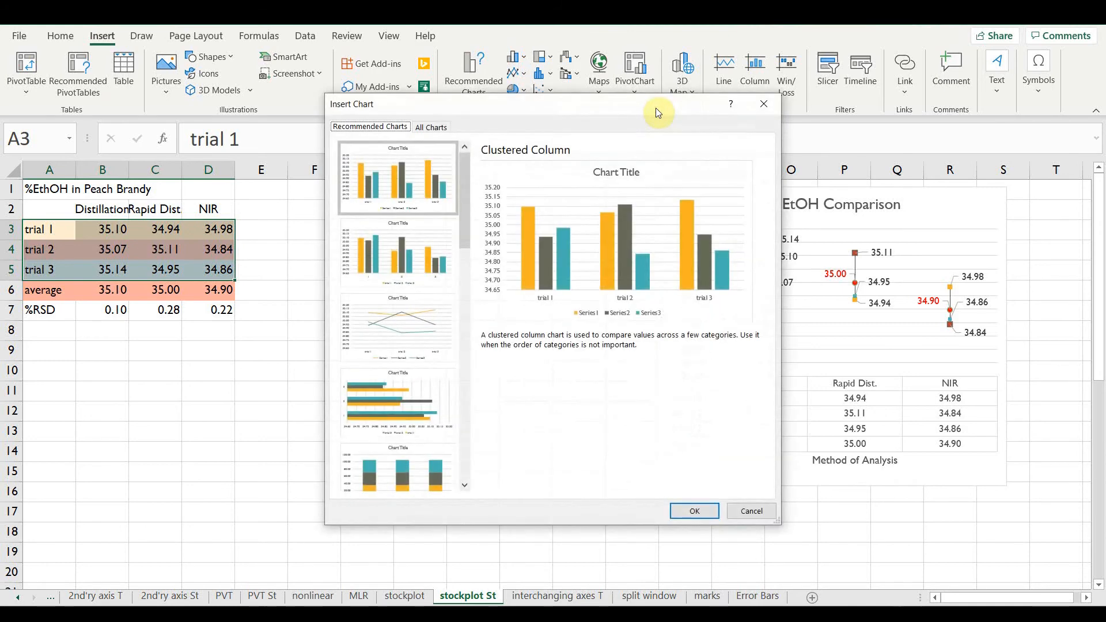
pyautogui.click(440, 128)
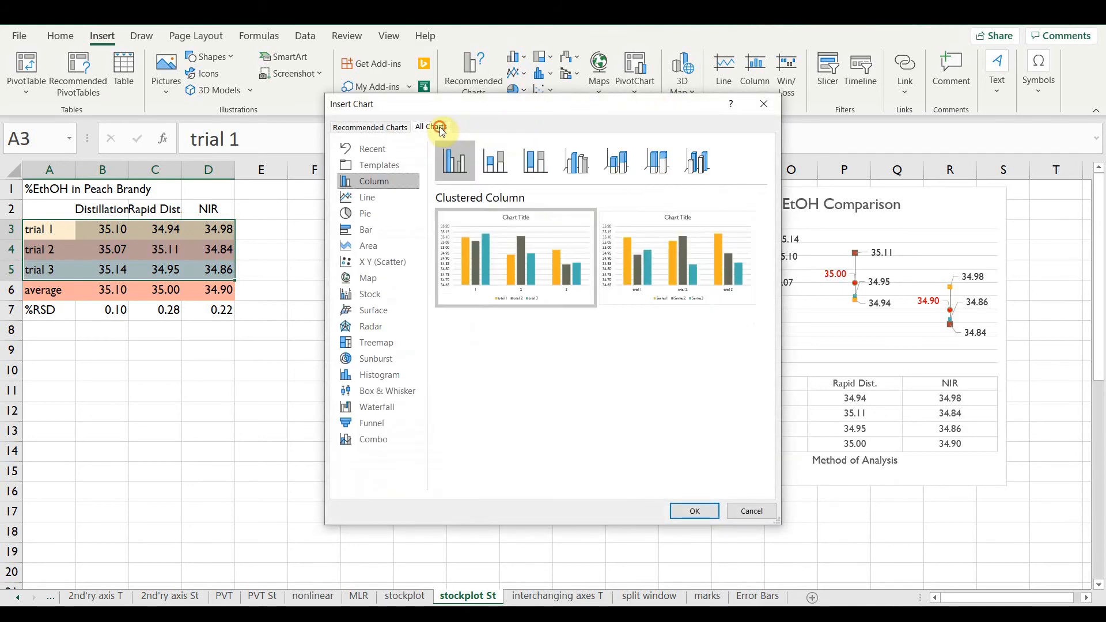
pyautogui.click(376, 294)
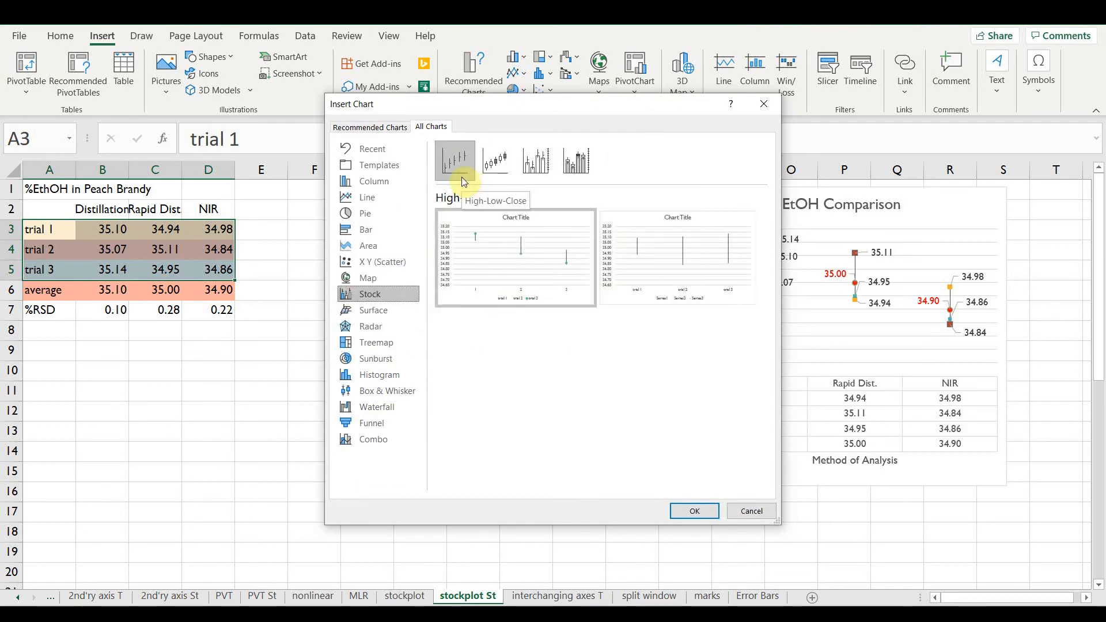
pyautogui.click(688, 512)
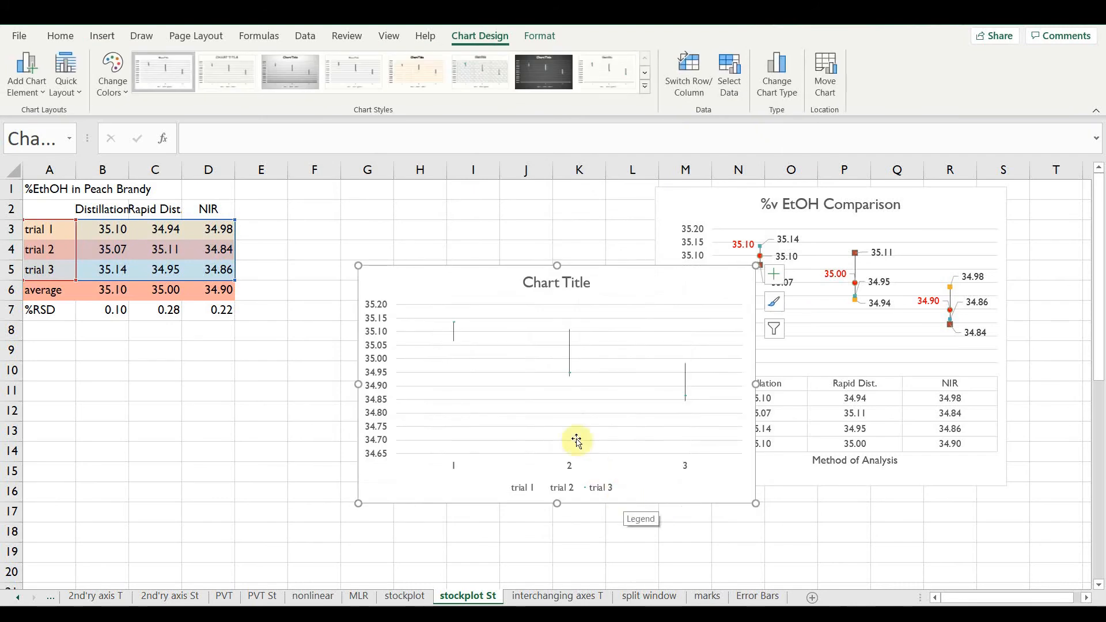
# Step: Move the new stock chart next to the data table and remove its legend
pyautogui.moveTo(481, 272); pyautogui.dragTo(372, 196)
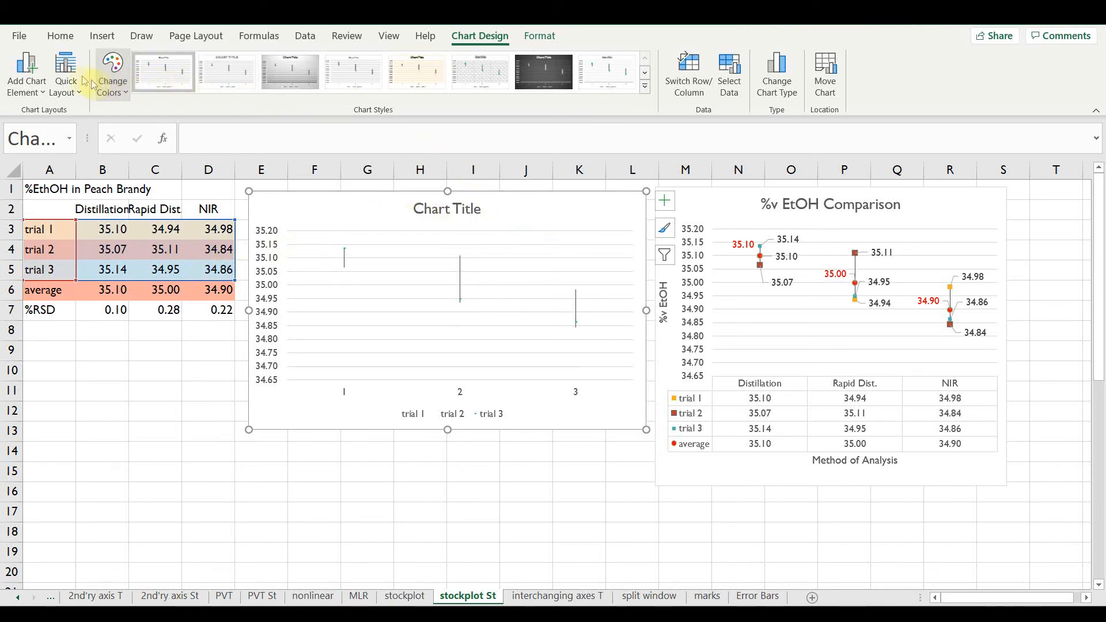
pyautogui.click(66, 75)
pyautogui.click(70, 119)
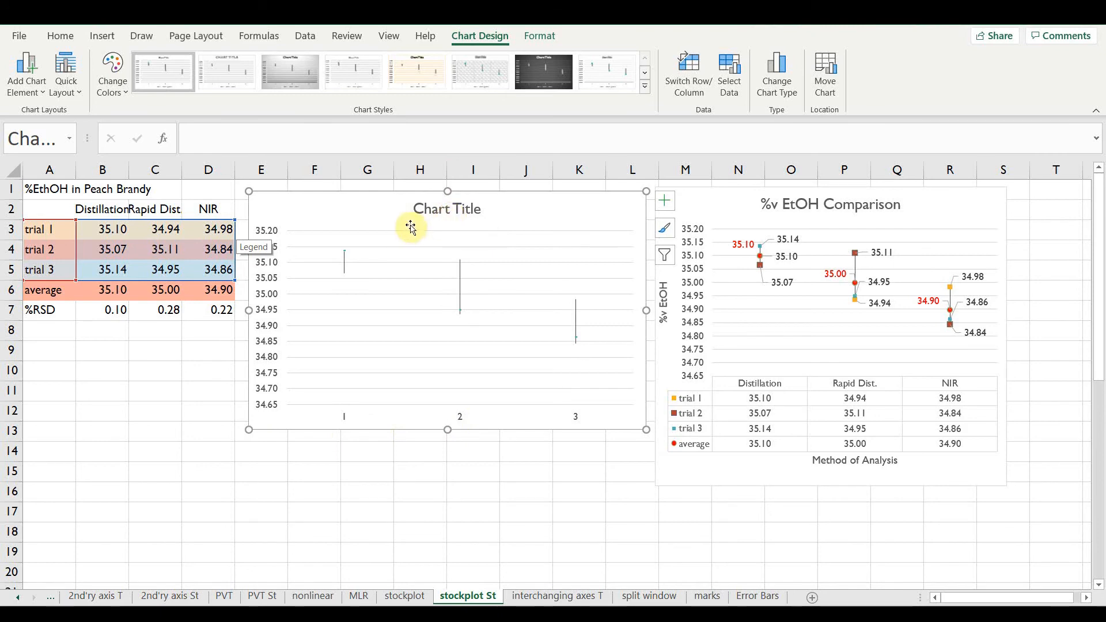
# Step: Shrink the stock chart slightly from its upper-left corner and add titles to both axes
pyautogui.moveTo(247, 191); pyautogui.dragTo(272, 206)
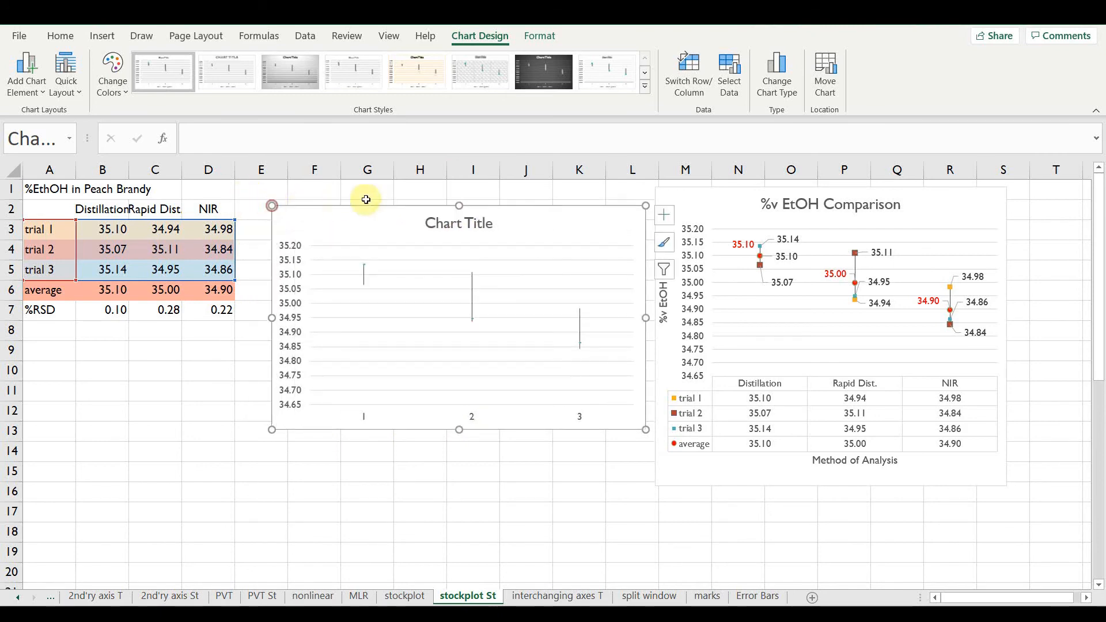
pyautogui.click(667, 214)
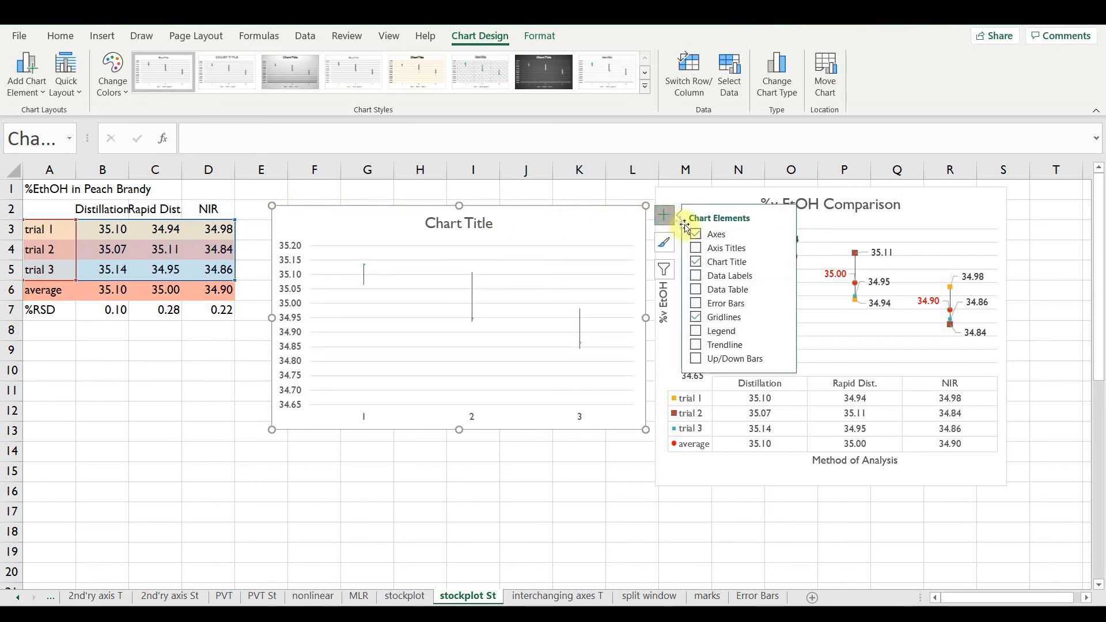
pyautogui.click(696, 248)
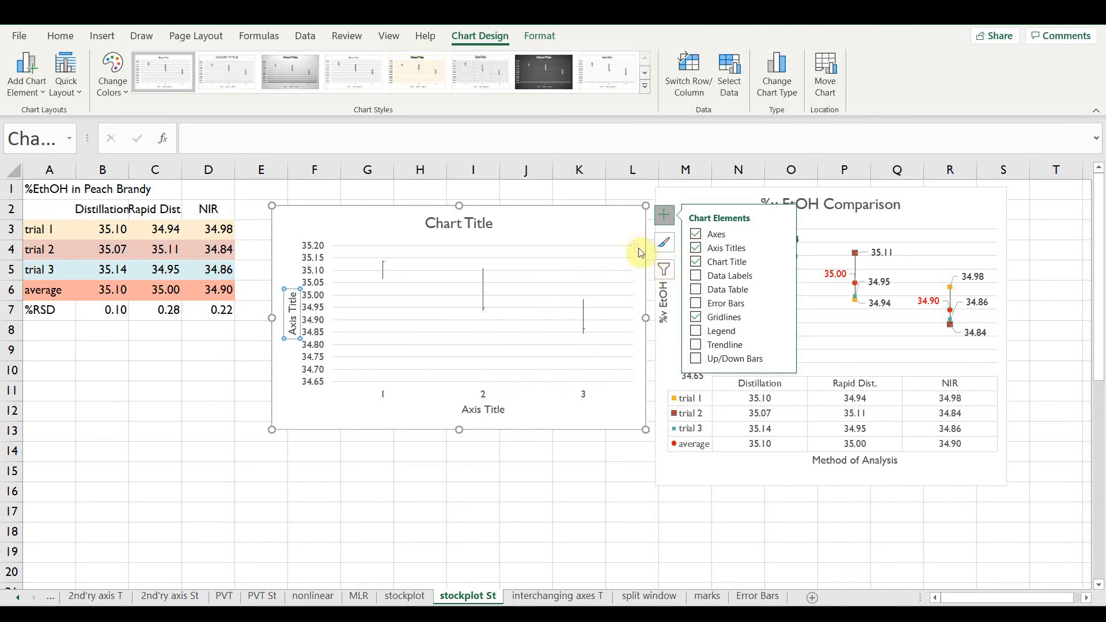
pyautogui.click(609, 194)
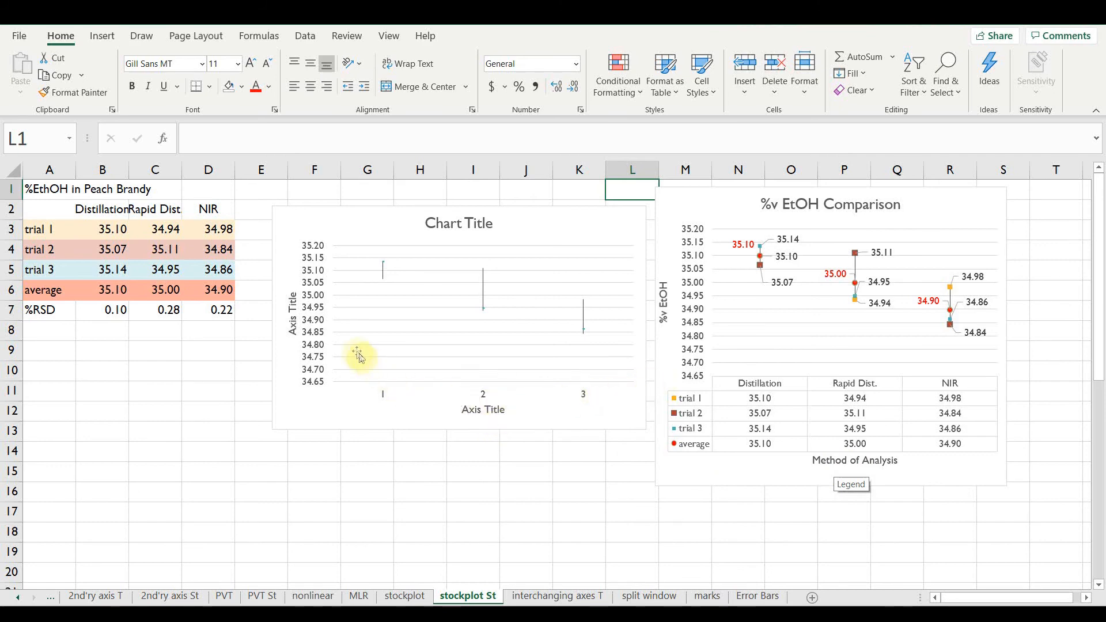
# Step: Set the minimum bound of the stock chart's vertical axis to 34.8
pyautogui.rightClick(318, 350)
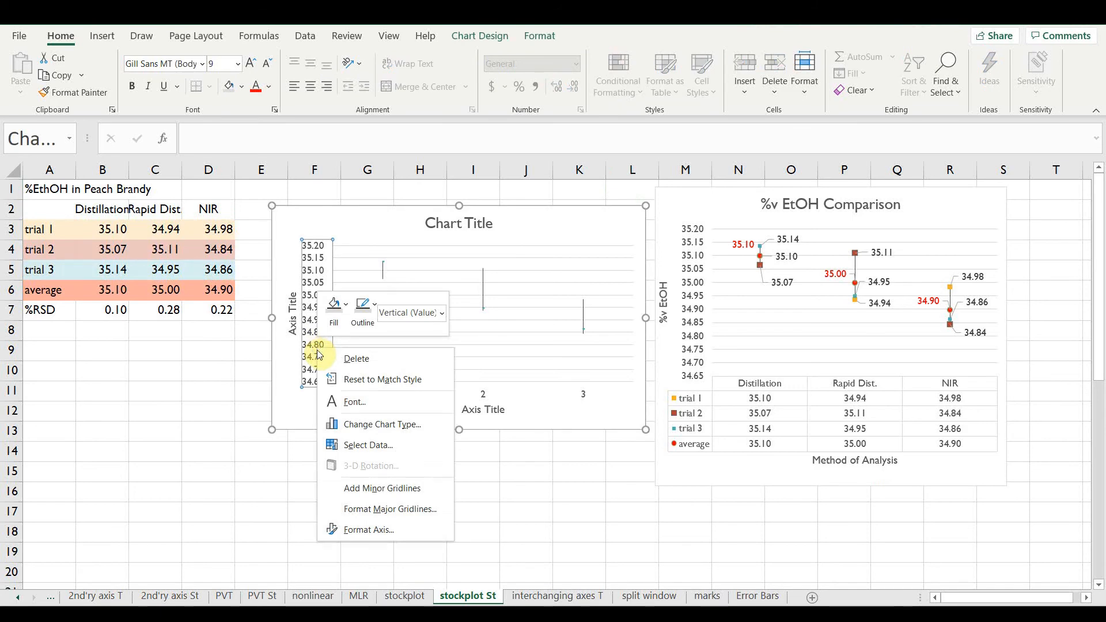
pyautogui.click(366, 528)
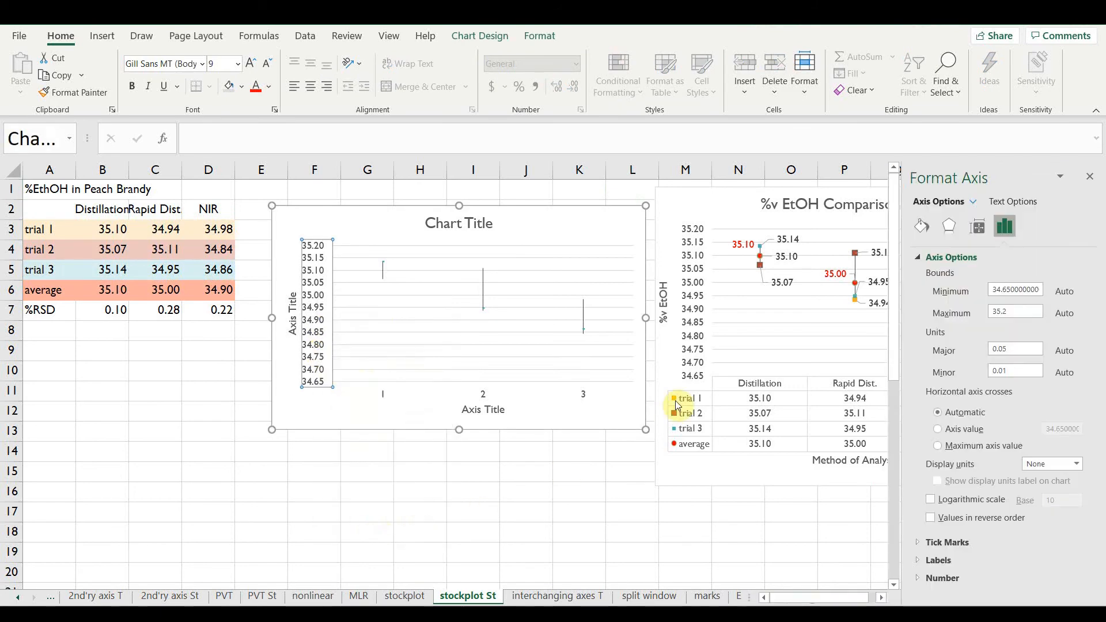
pyautogui.moveTo(995, 290); pyautogui.dragTo(1035, 291)
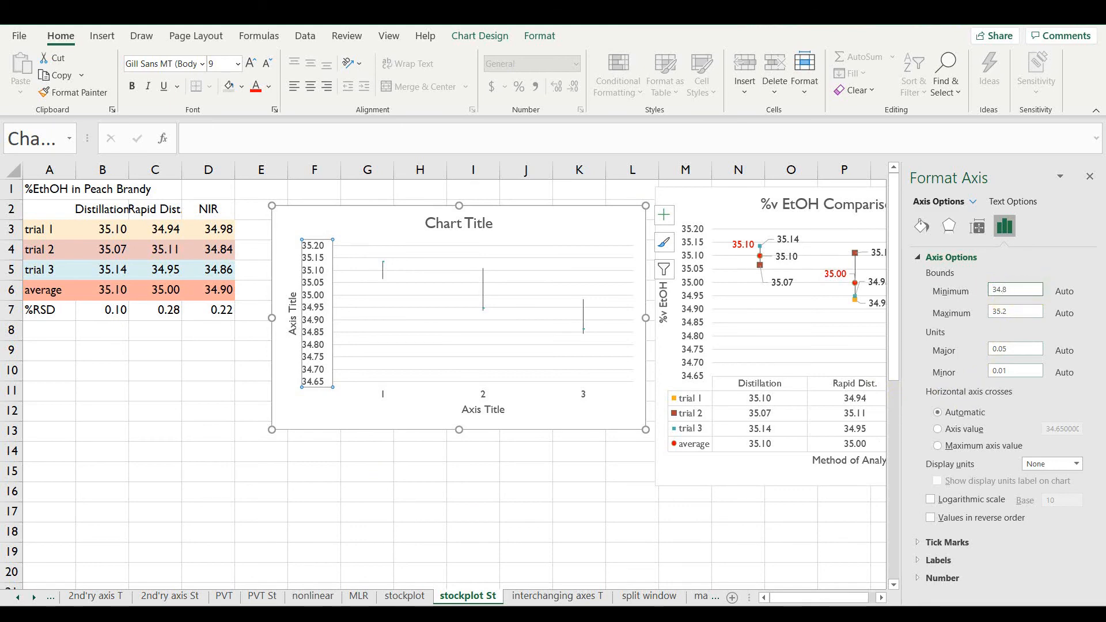
pyautogui.press('Return')
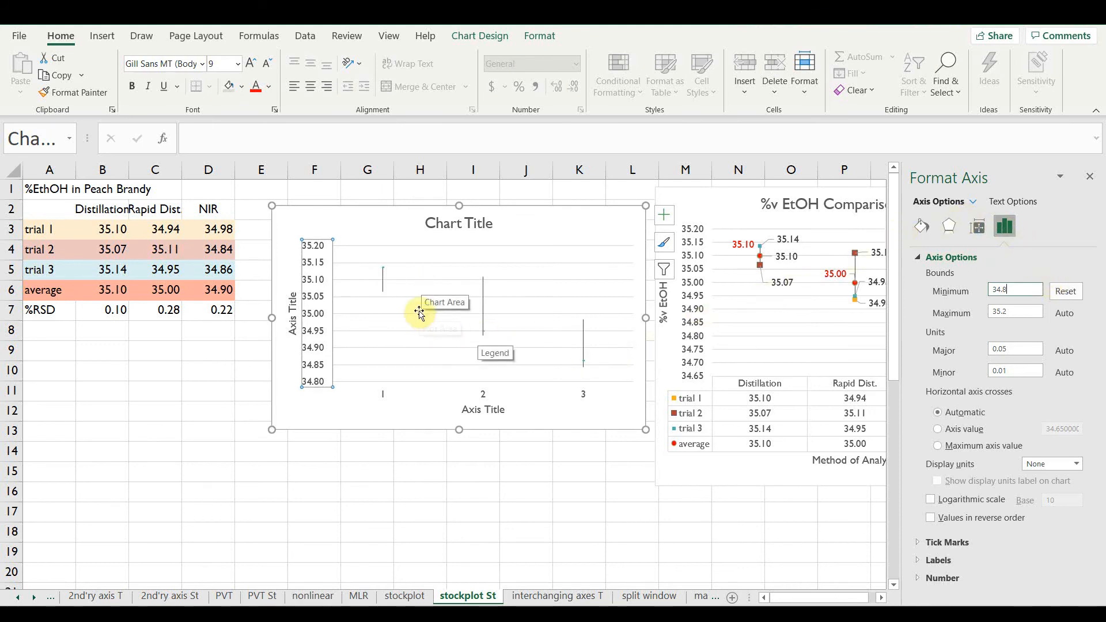
# Step: Extend the stock chart's source data range to include the average row
pyautogui.click(447, 304)
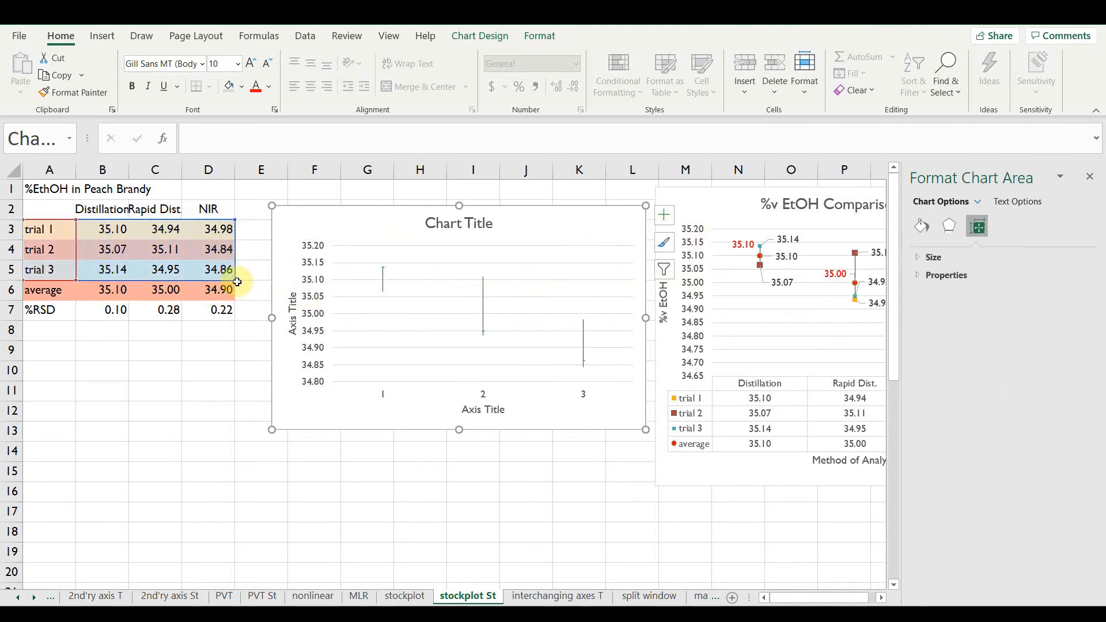
pyautogui.moveTo(235, 281); pyautogui.dragTo(235, 294)
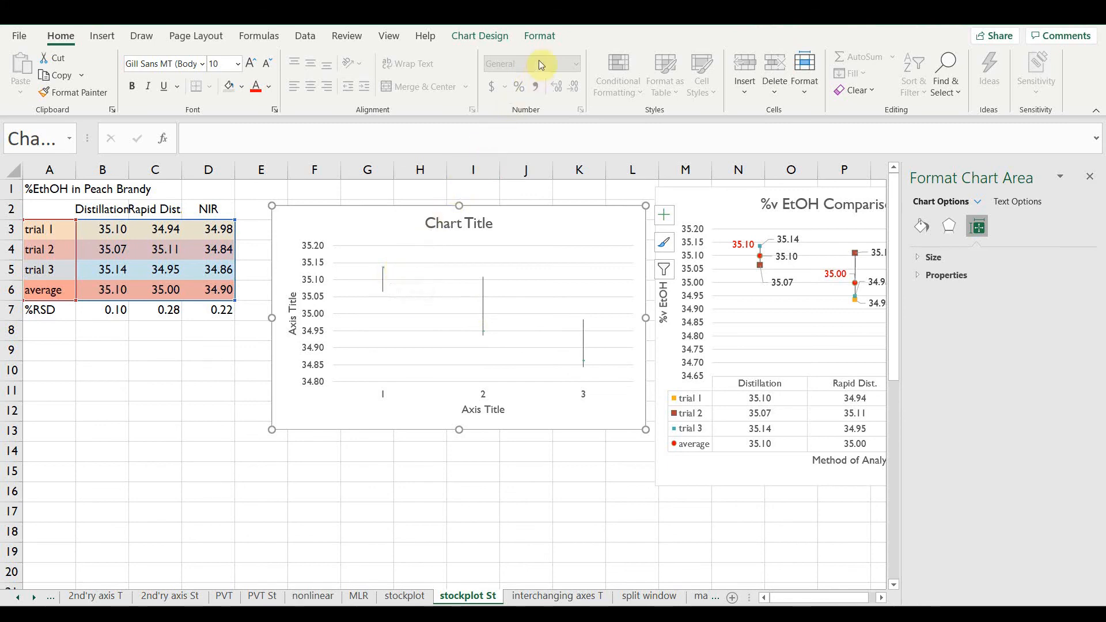
# Step: Select the average, trial 3, trial 2 and trial 1 series in turn to examine their points on the stock chart
pyautogui.click(541, 37)
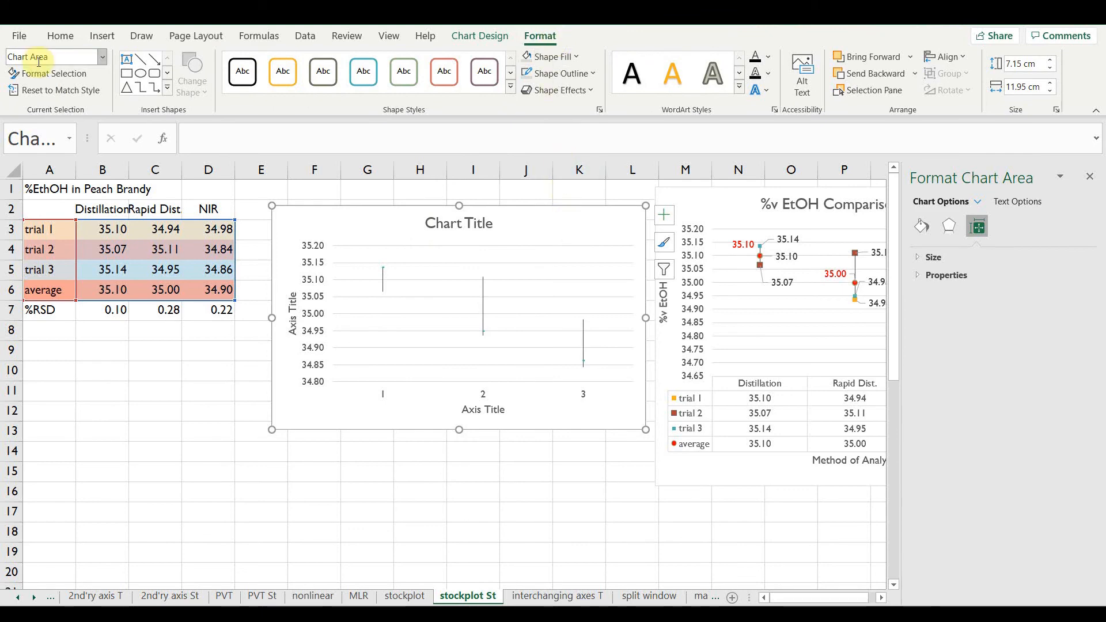
pyautogui.click(102, 61)
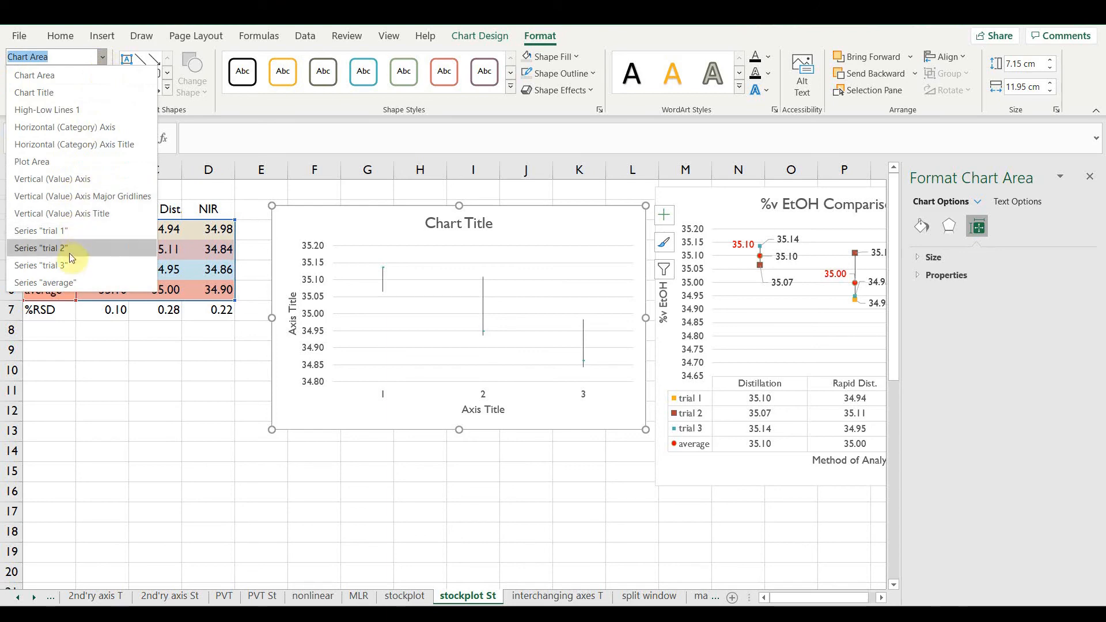
pyautogui.click(71, 282)
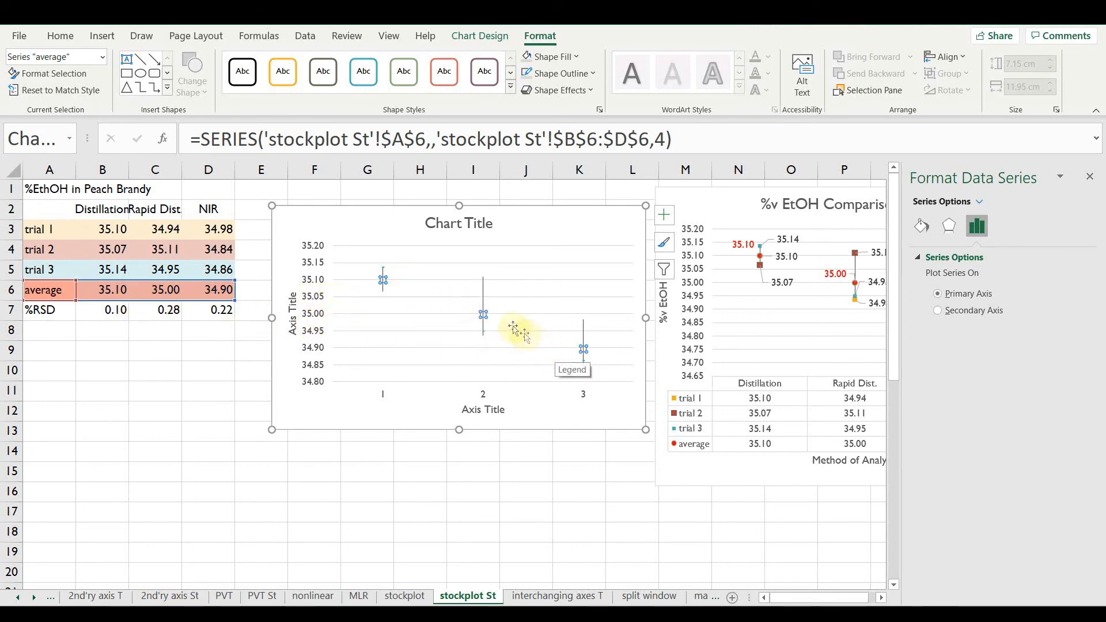
pyautogui.click(102, 56)
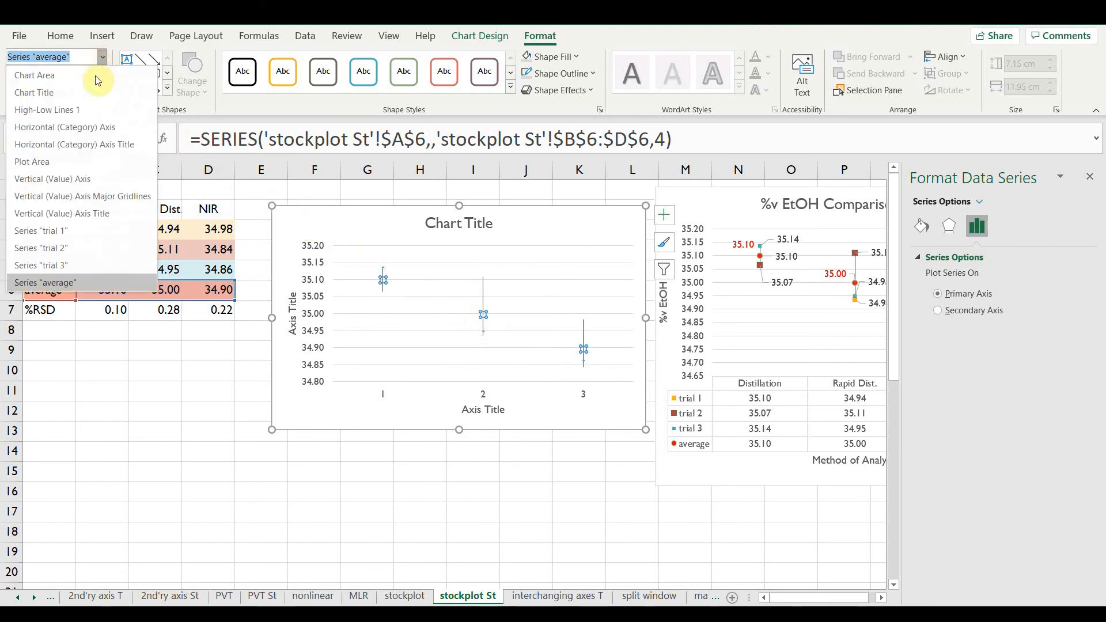
pyautogui.click(62, 269)
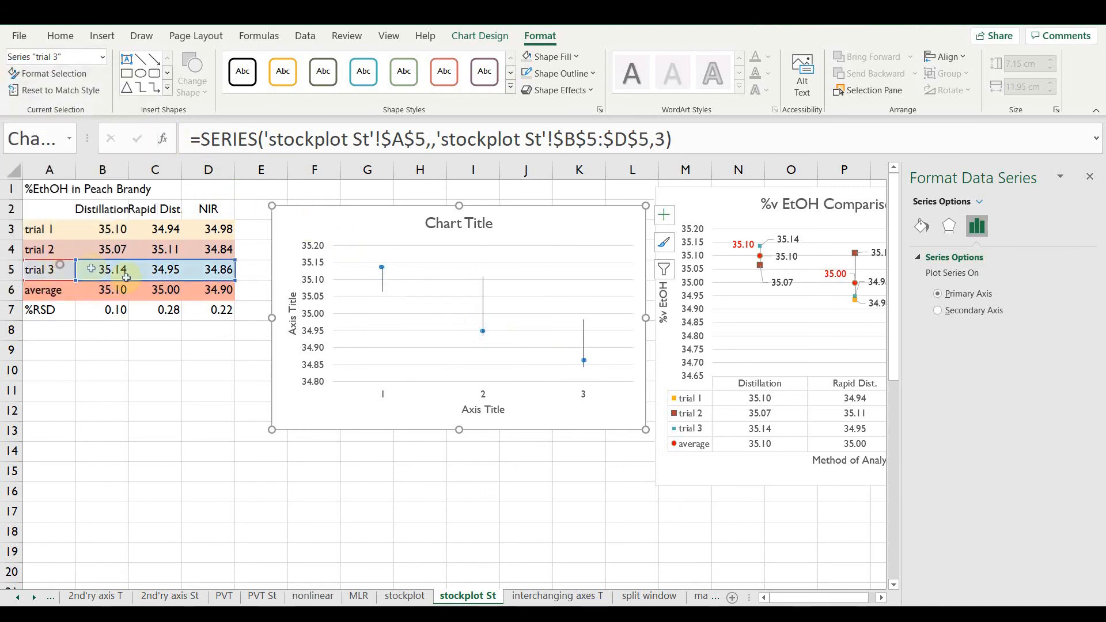
pyautogui.click(102, 56)
pyautogui.click(61, 247)
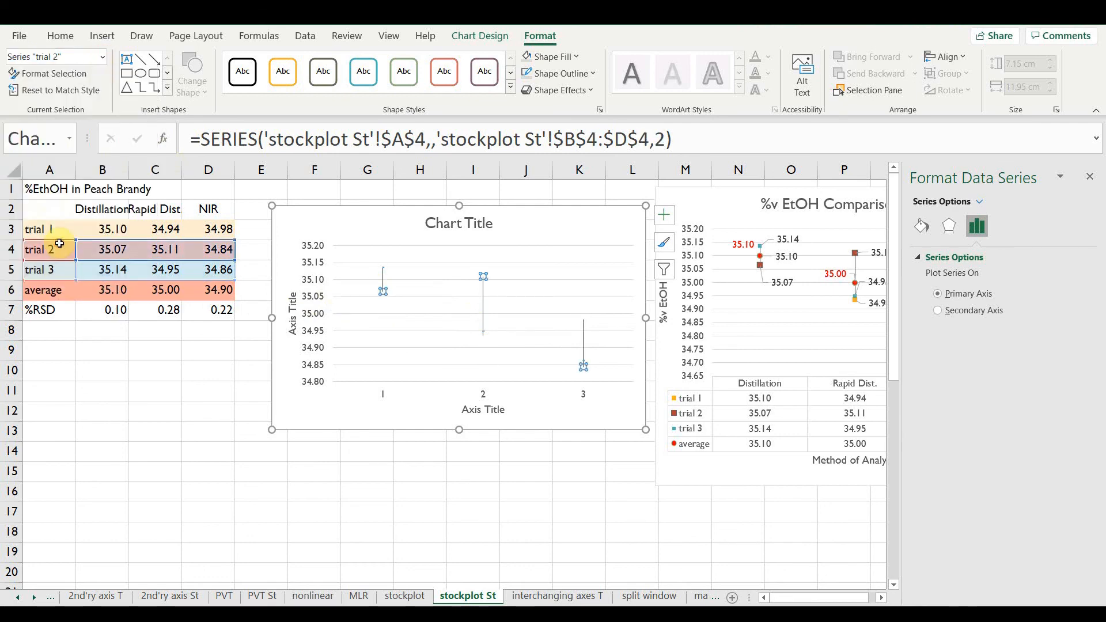
pyautogui.click(106, 57)
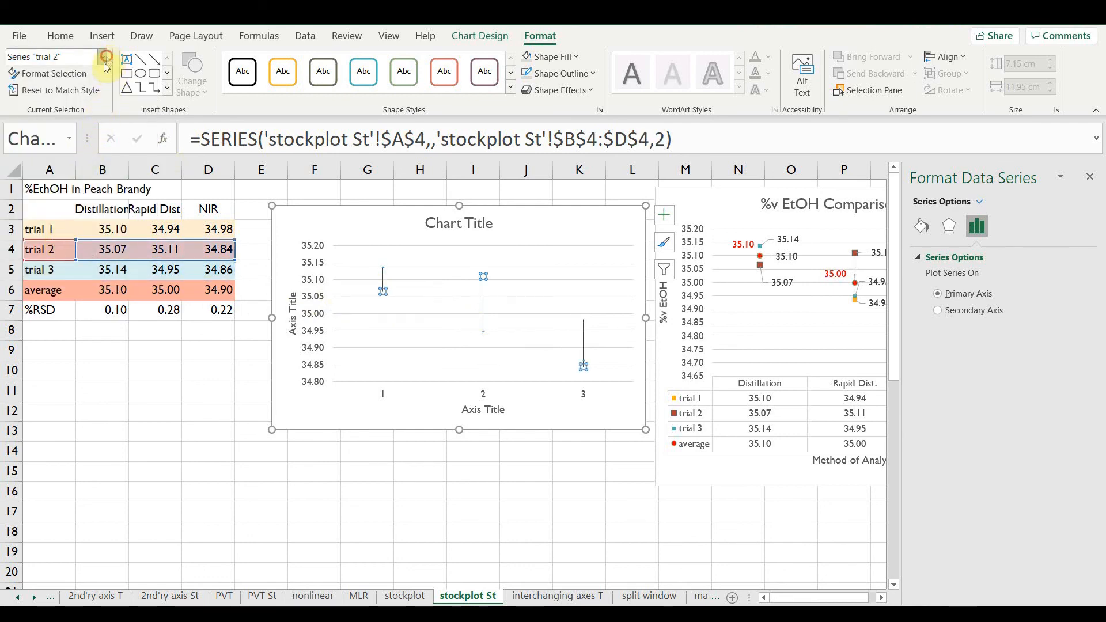
pyautogui.click(103, 56)
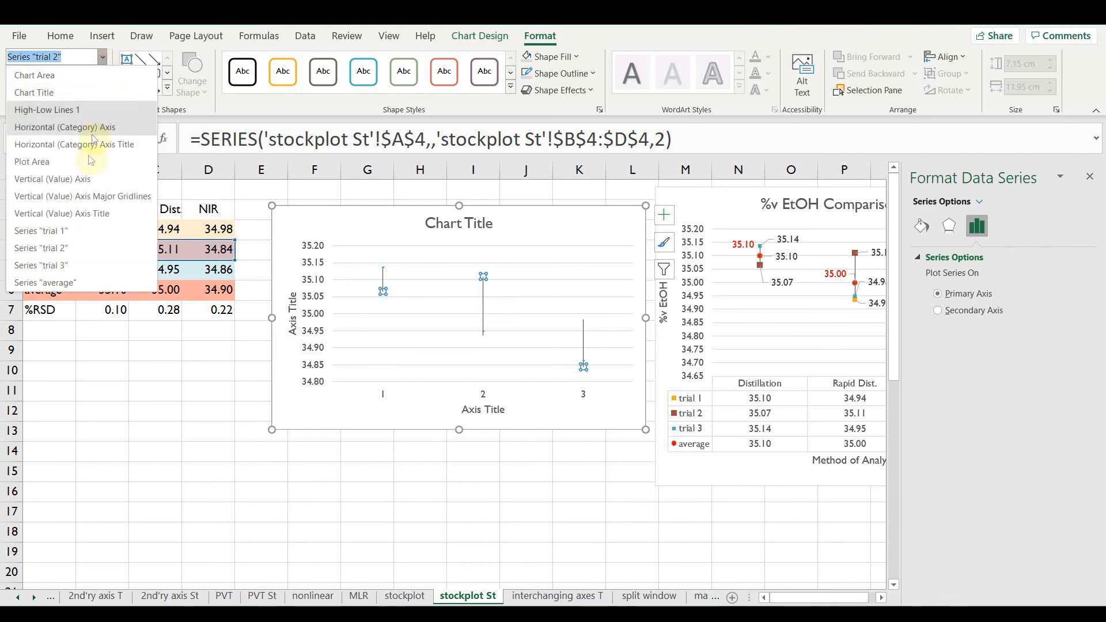
pyautogui.click(74, 227)
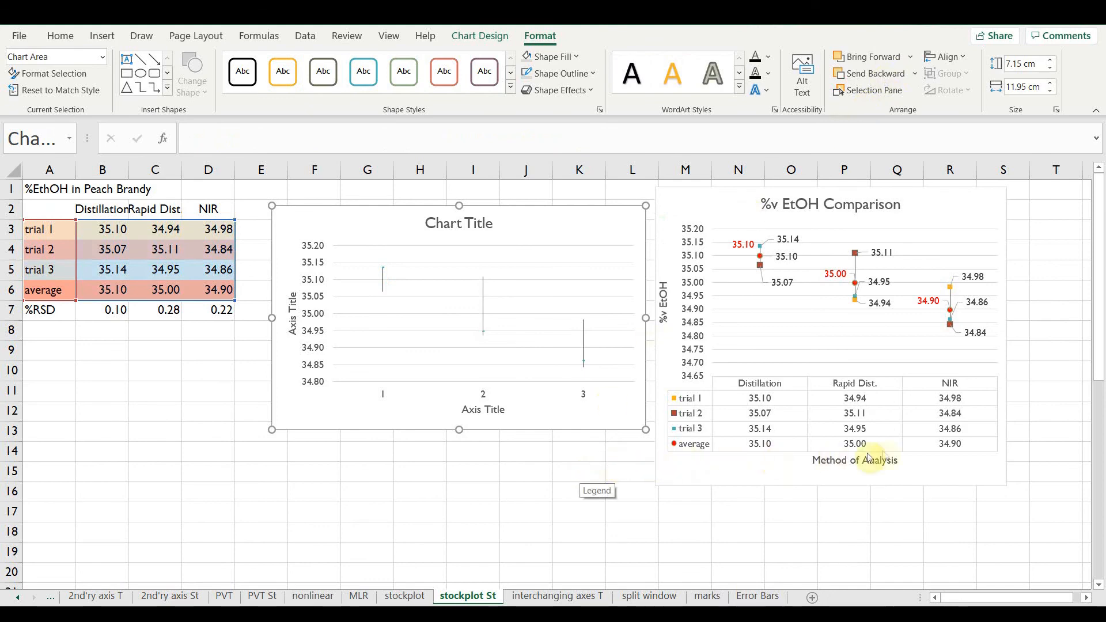
pyautogui.click(616, 221)
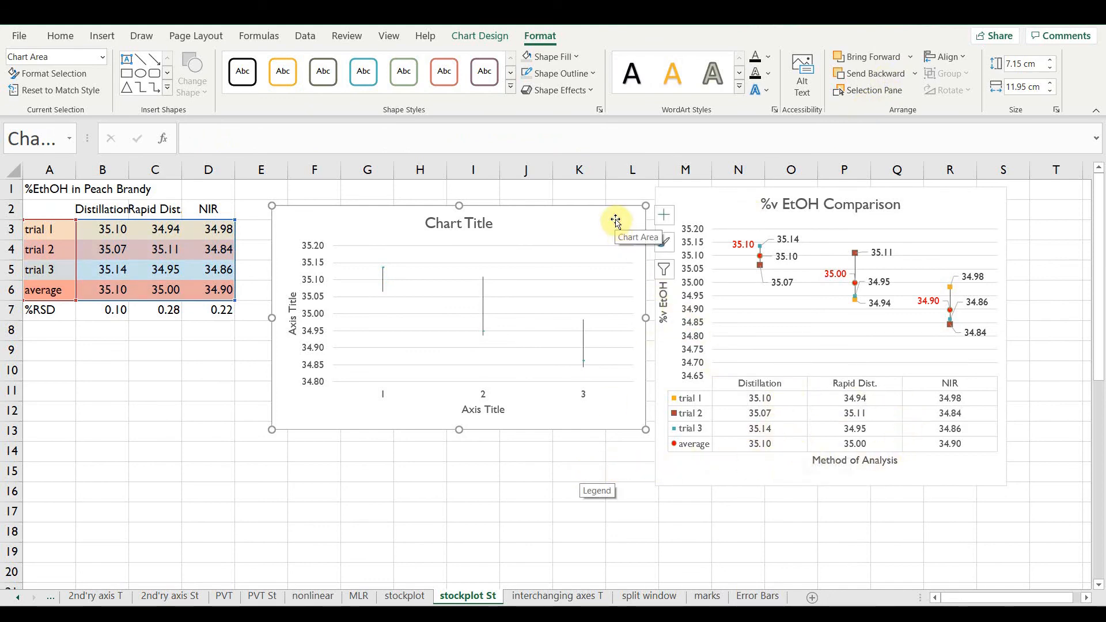
# Step: Add a data table to the stock chart and set its category axis labels to the method names in B2:D2
pyautogui.click(664, 218)
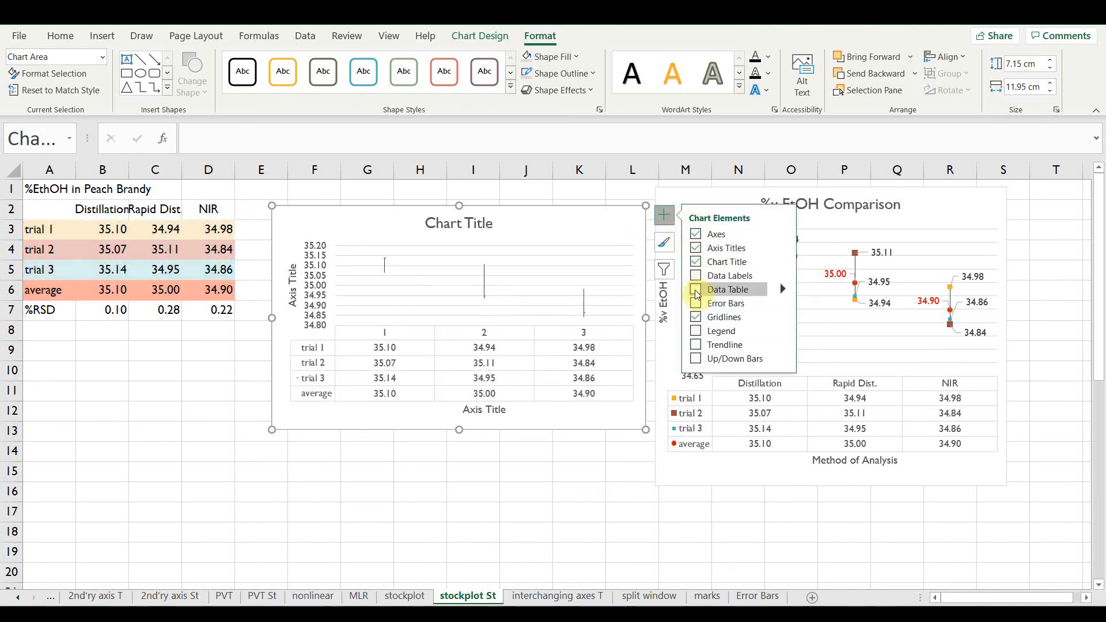
pyautogui.click(696, 290)
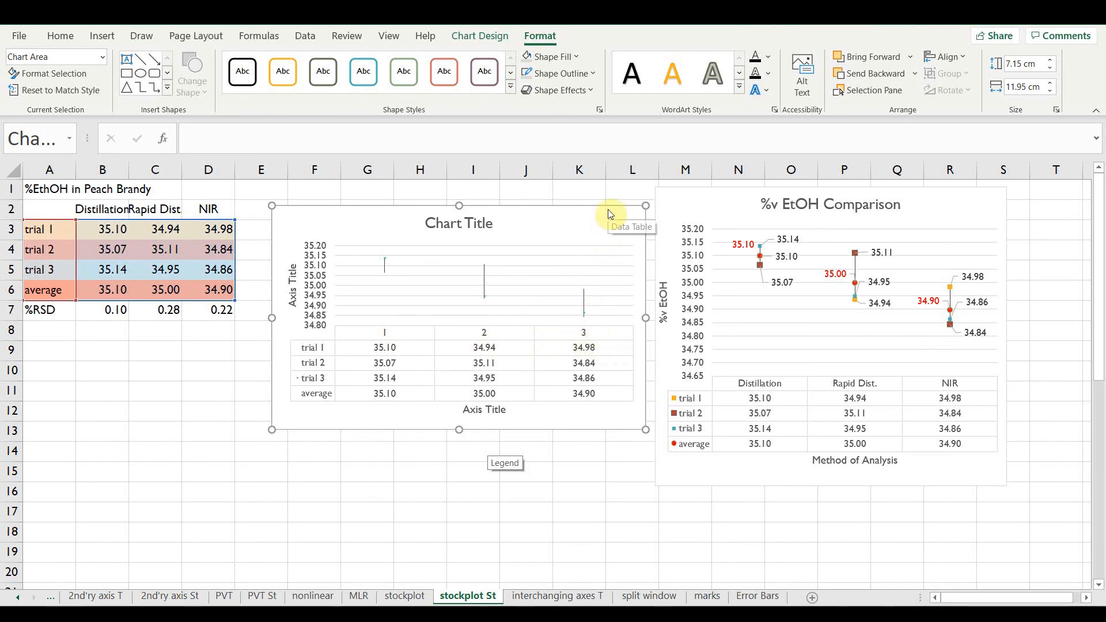
pyautogui.click(488, 38)
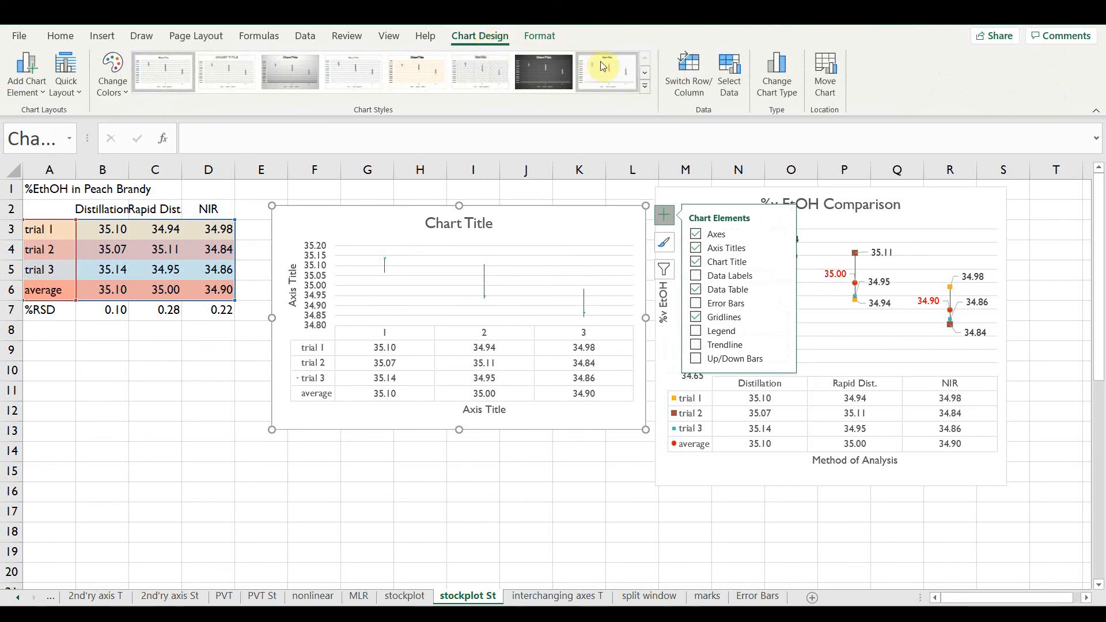
pyautogui.click(716, 75)
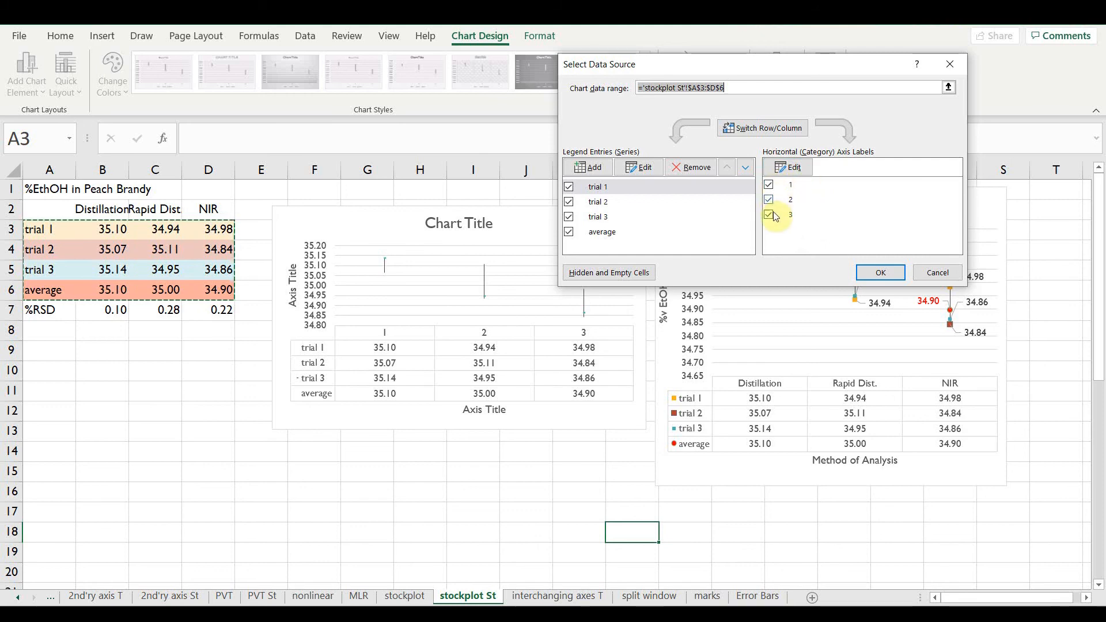
pyautogui.click(790, 168)
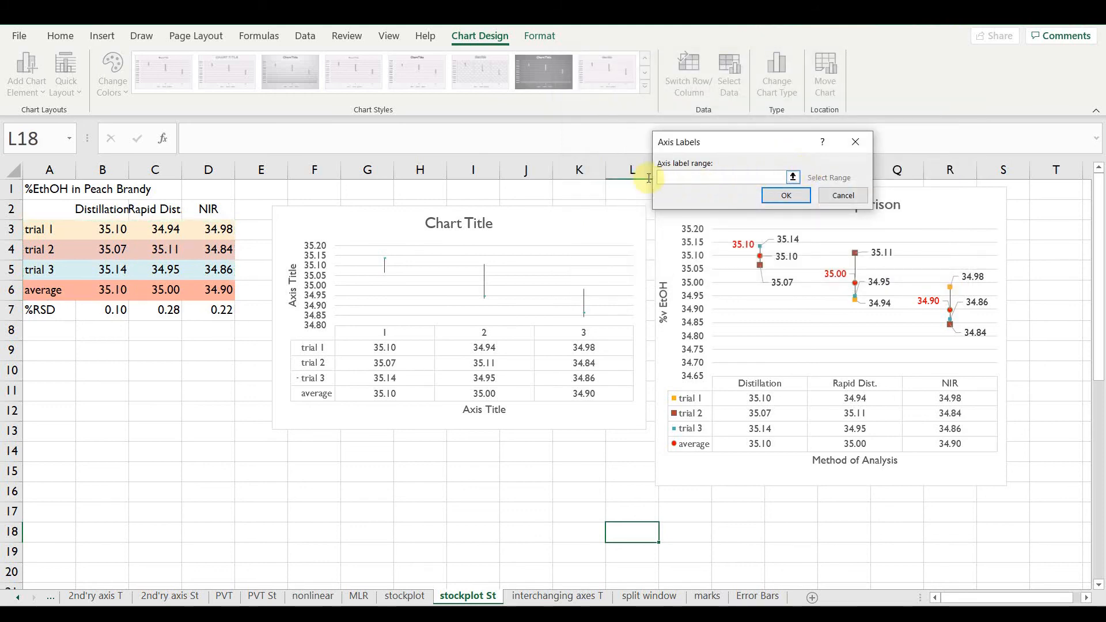
pyautogui.moveTo(93, 208); pyautogui.dragTo(125, 208)
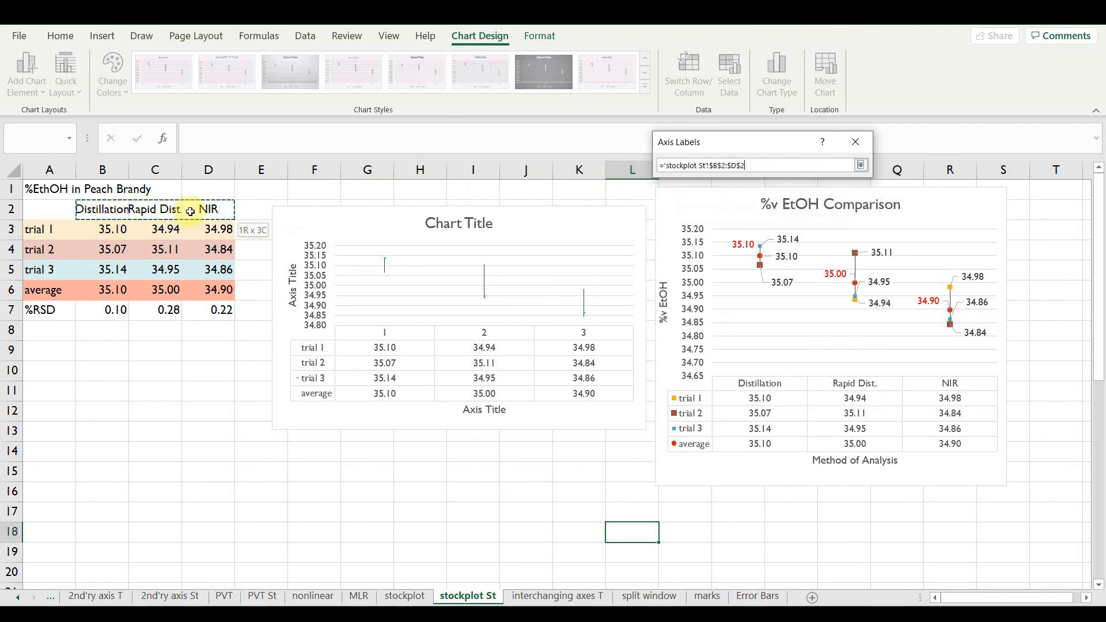
pyautogui.moveTo(191, 210); pyautogui.dragTo(192, 210)
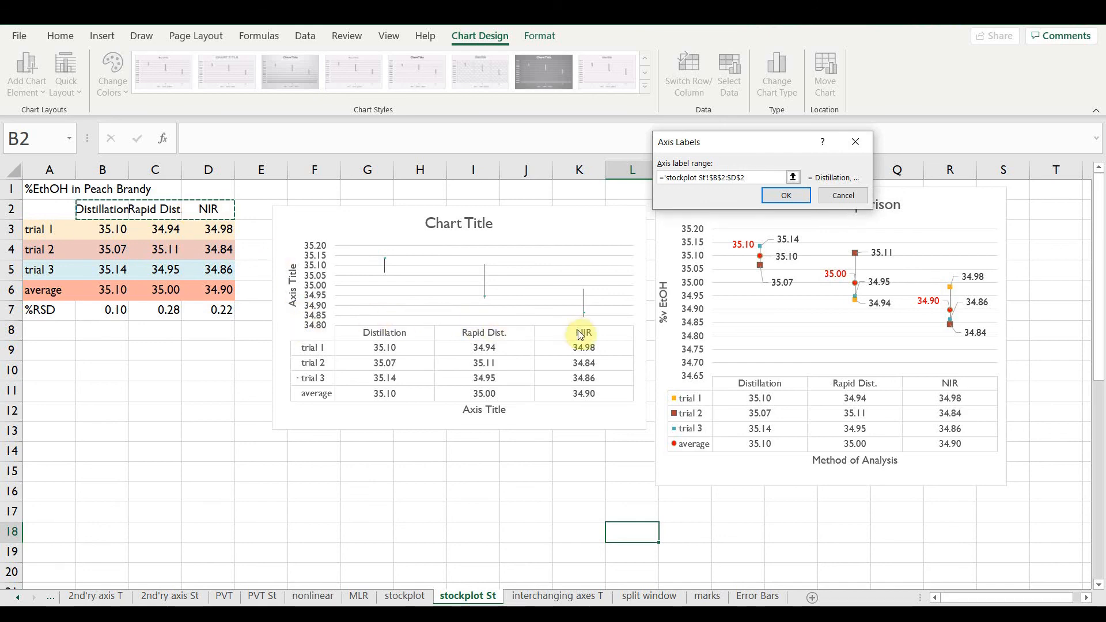
pyautogui.click(786, 197)
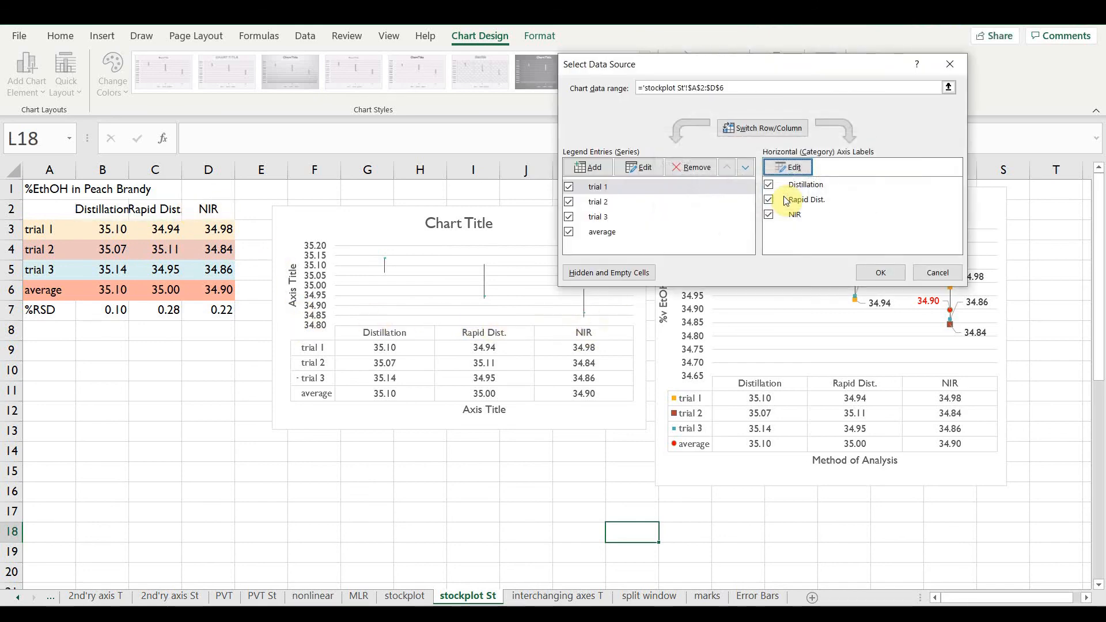
pyautogui.click(878, 273)
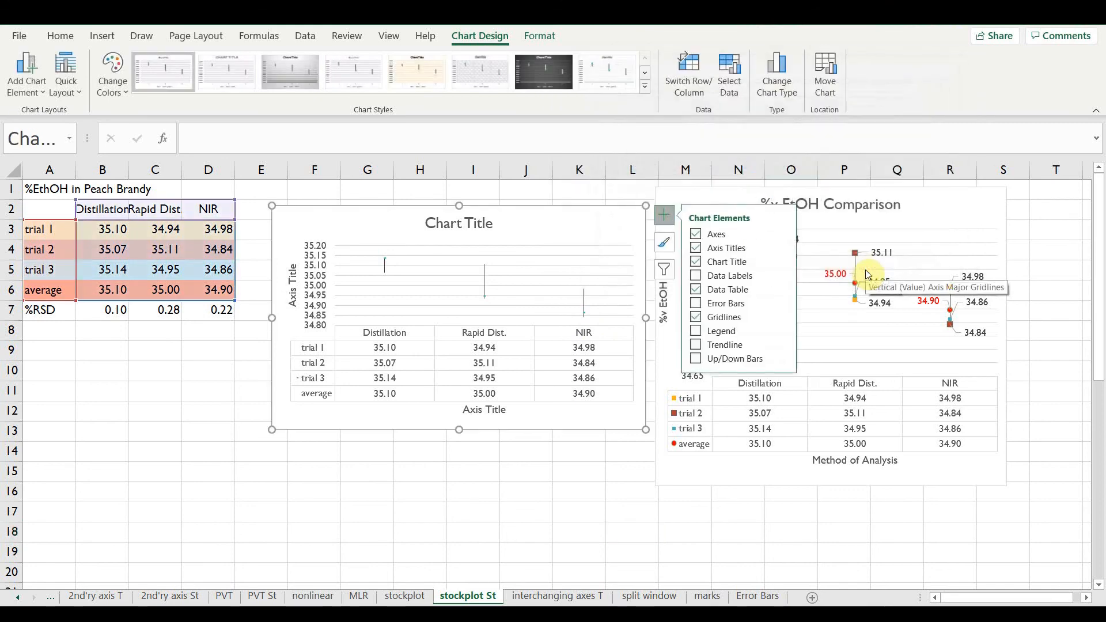
# Step: Add data labels to all series of the stock chart
pyautogui.click(900, 18)
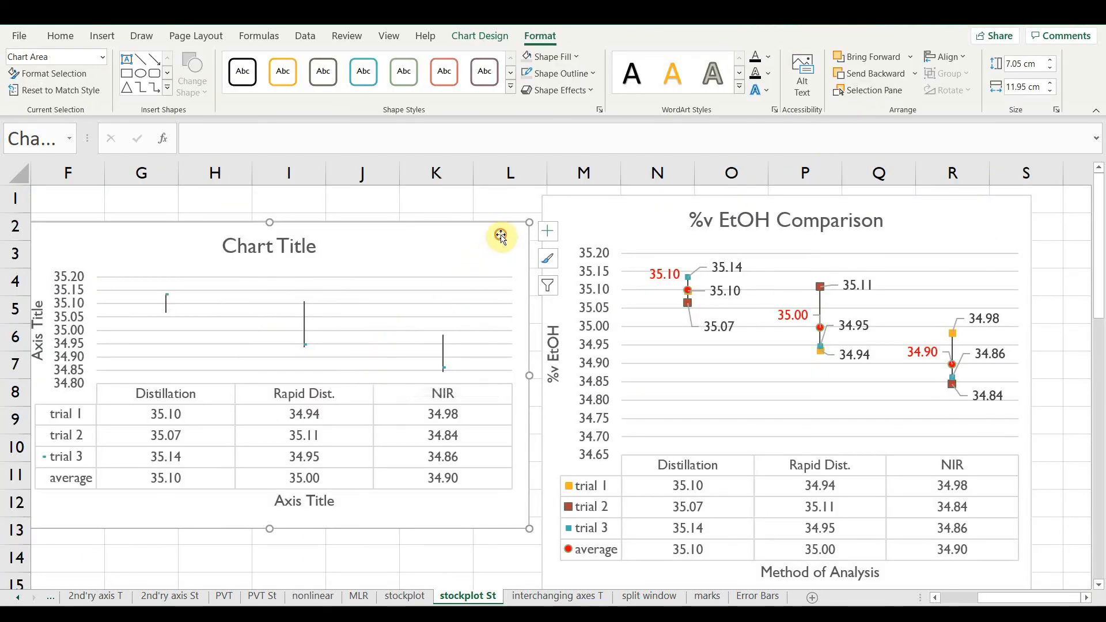
pyautogui.click(547, 231)
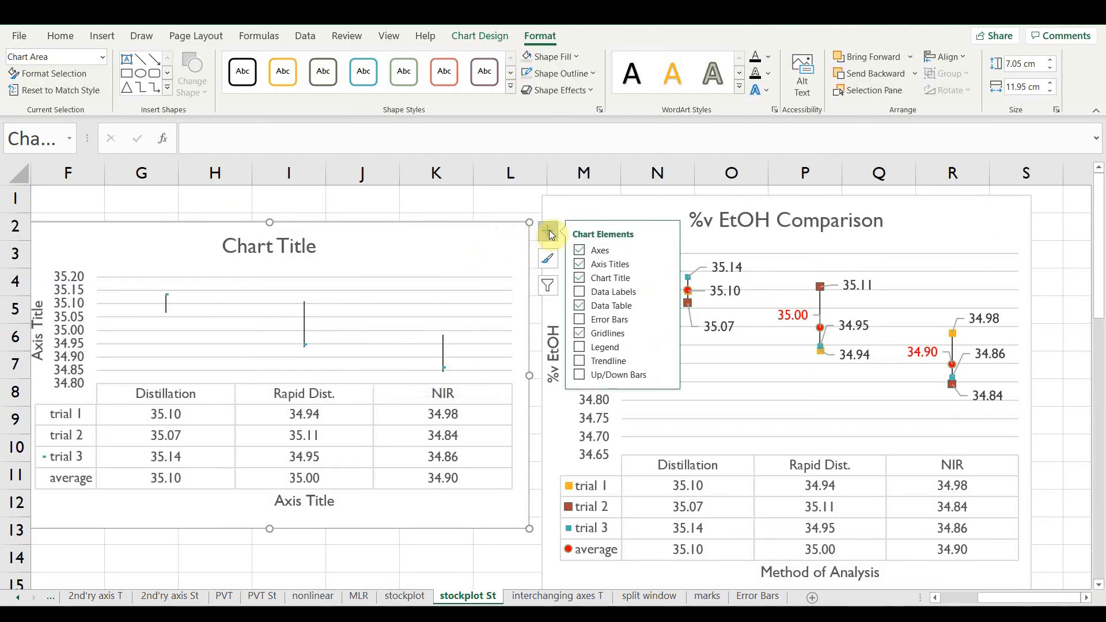
pyautogui.click(580, 292)
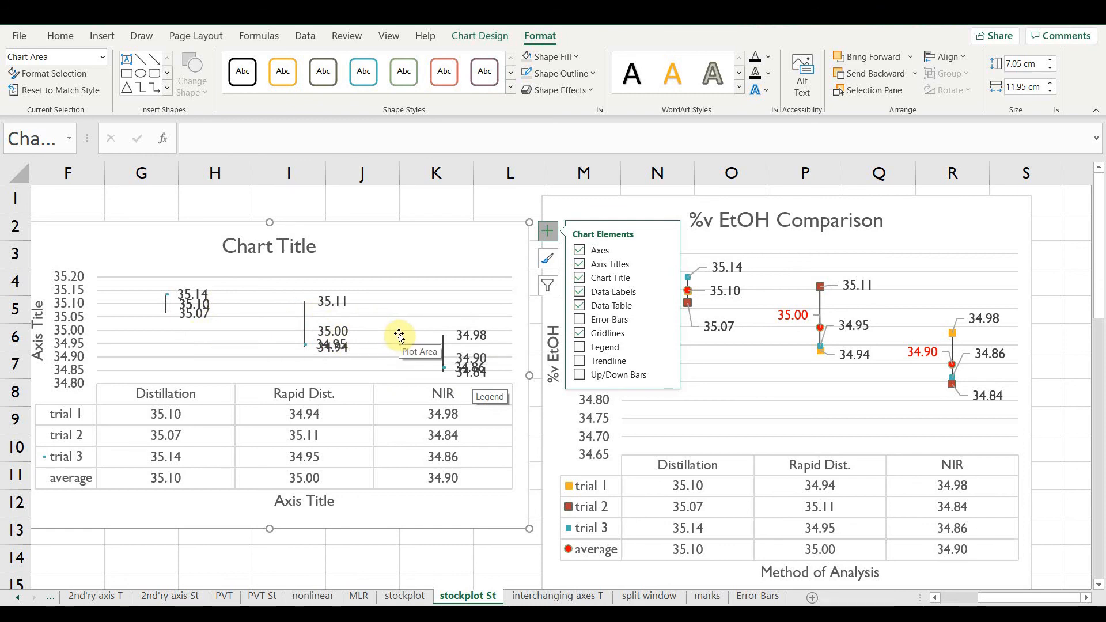
pyautogui.click(444, 249)
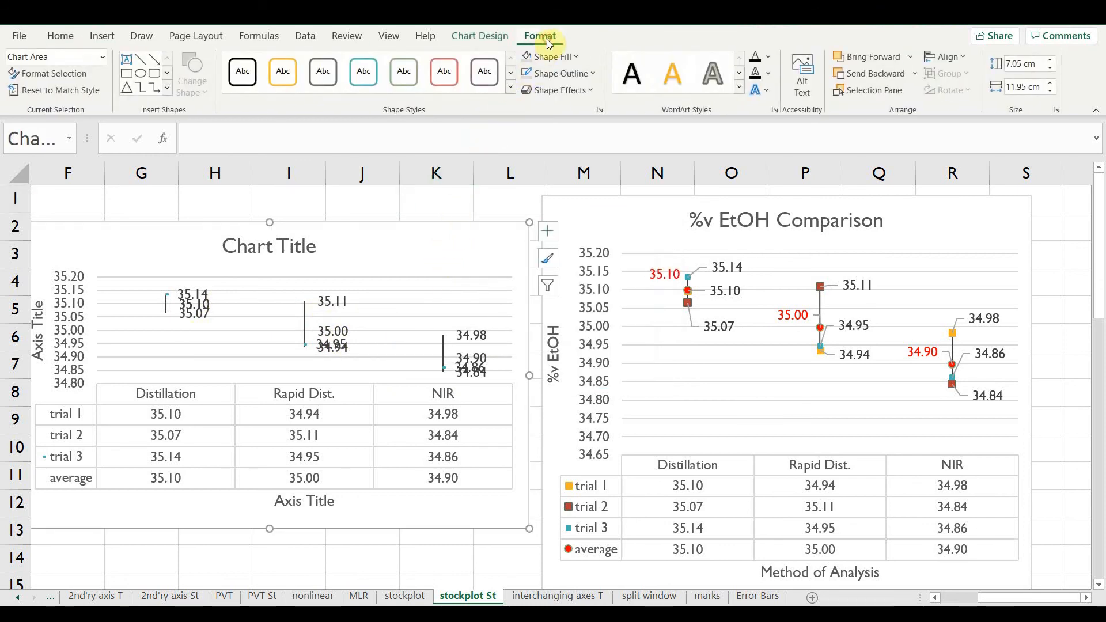
# Step: Move the average series' Distillation data label to the left of its high-low line
pyautogui.click(102, 60)
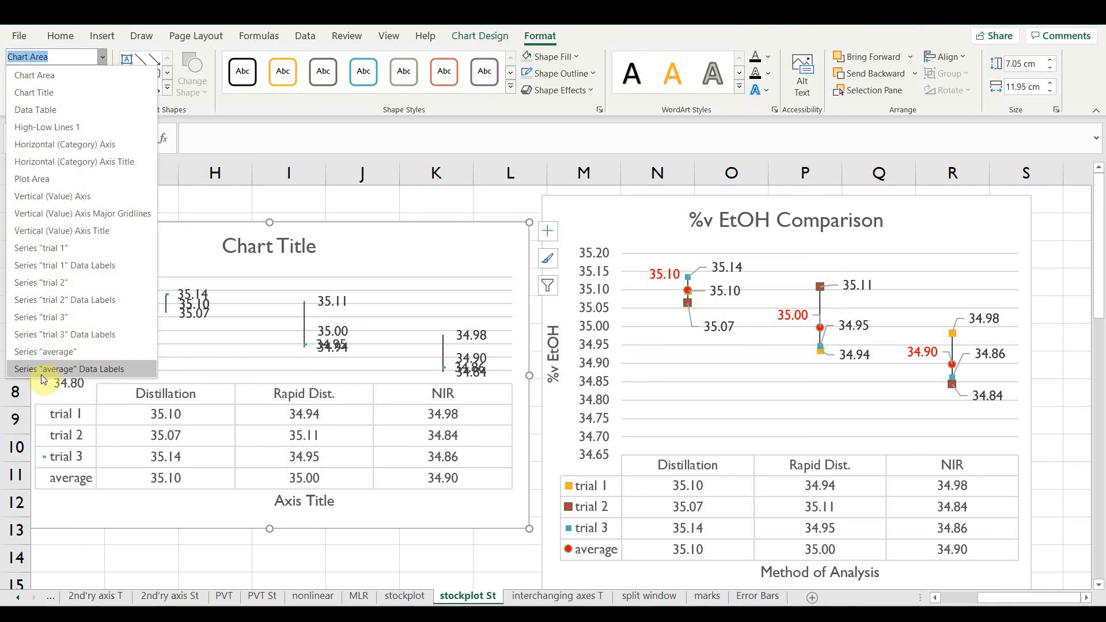
pyautogui.click(95, 369)
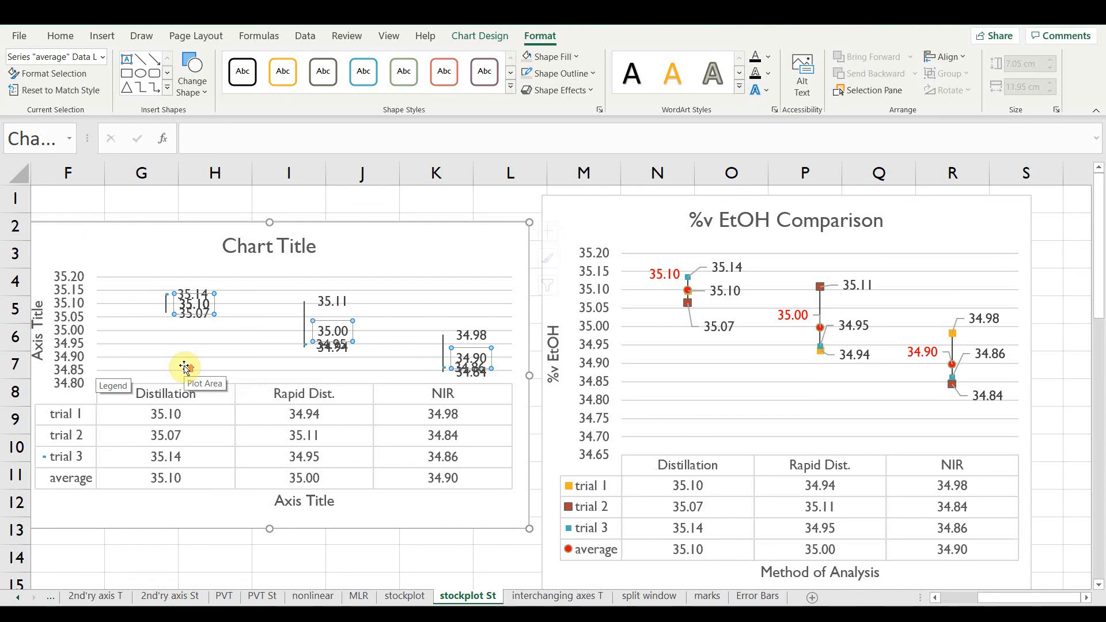
pyautogui.scroll(2, 183, 367)
pyautogui.scroll(2, 186, 367)
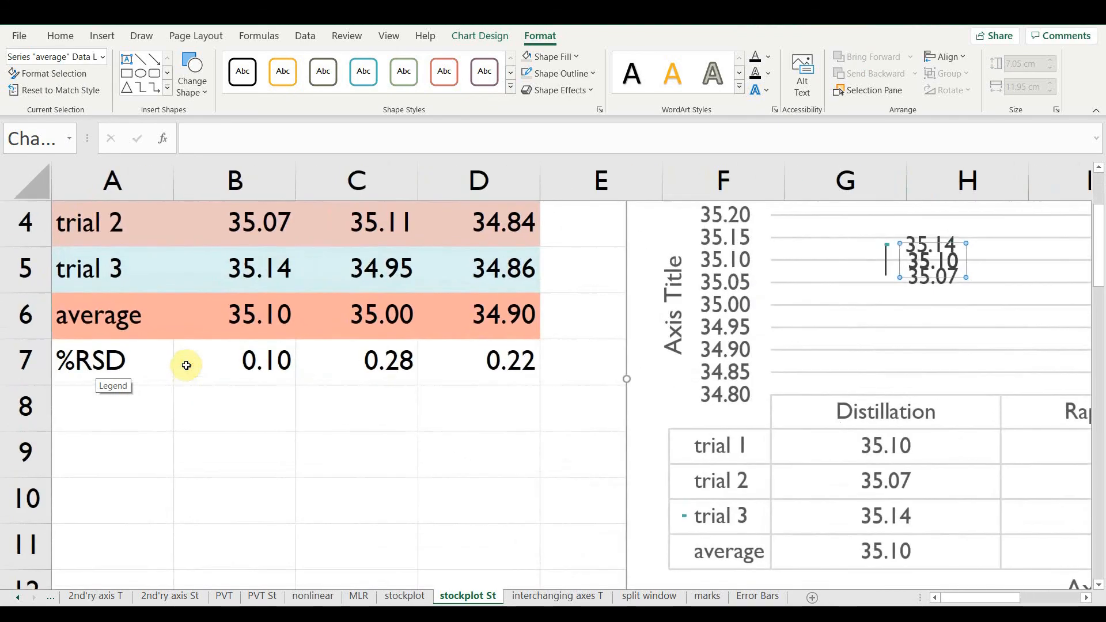
pyautogui.click(962, 265)
pyautogui.moveTo(963, 265); pyautogui.dragTo(867, 264)
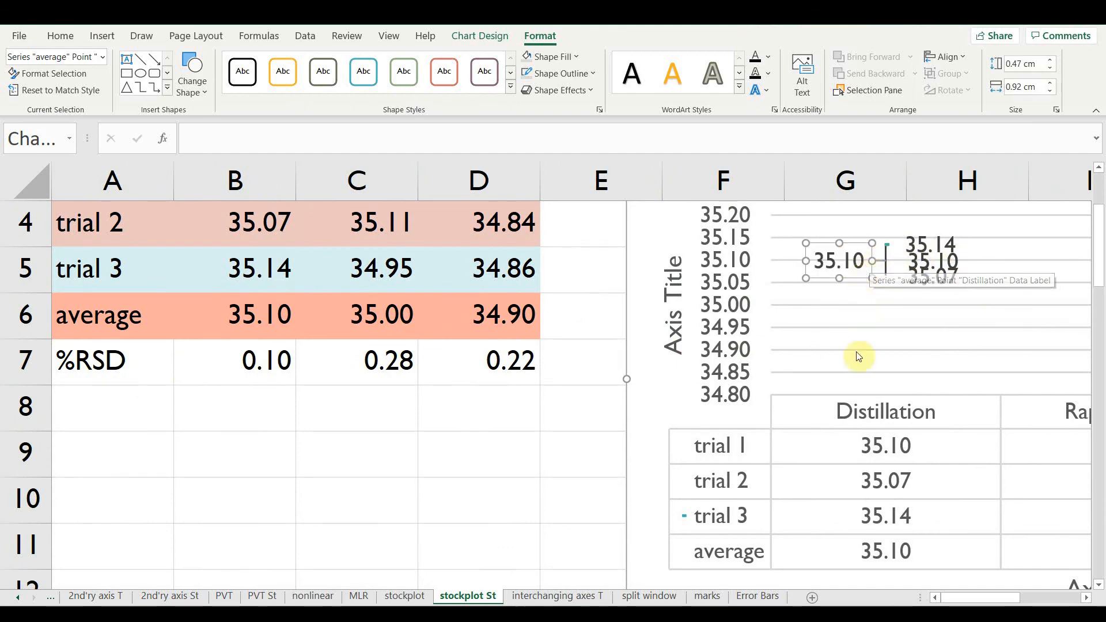
# Step: Move the average series' Rapid Dist. data label to the left of its high-low line
pyautogui.moveTo(952, 600); pyautogui.dragTo(979, 600)
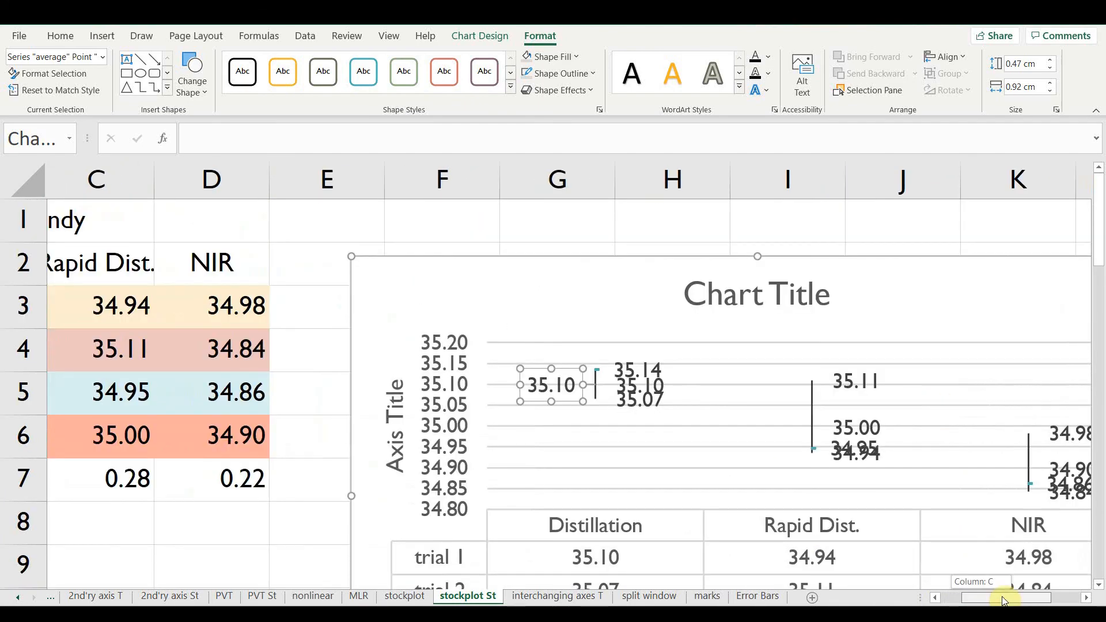
pyautogui.moveTo(1003, 601); pyautogui.dragTo(993, 598)
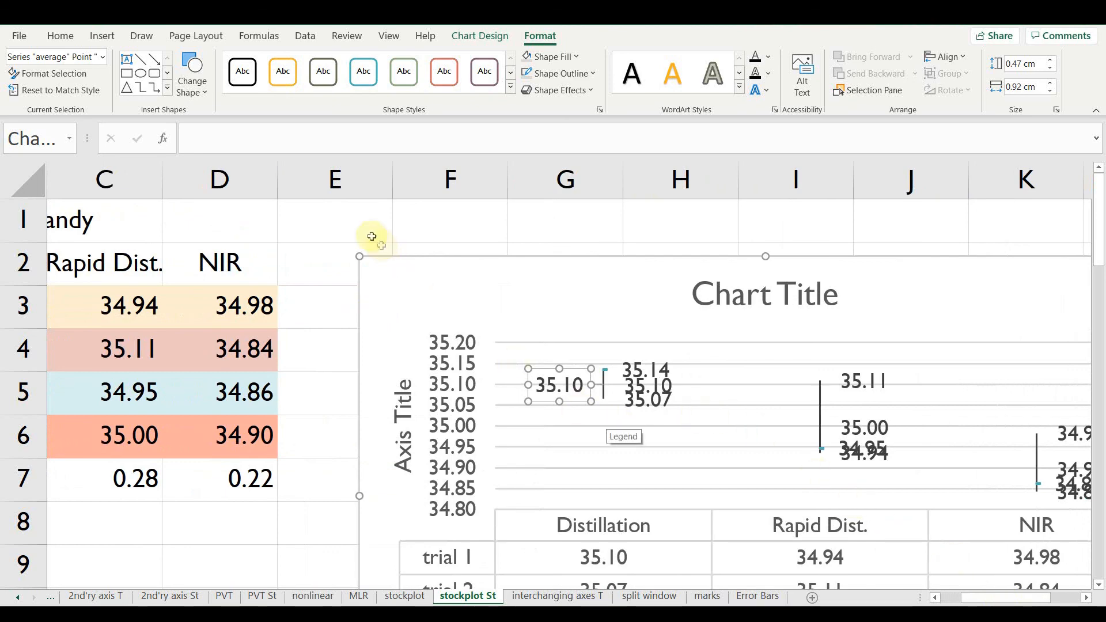
pyautogui.click(102, 56)
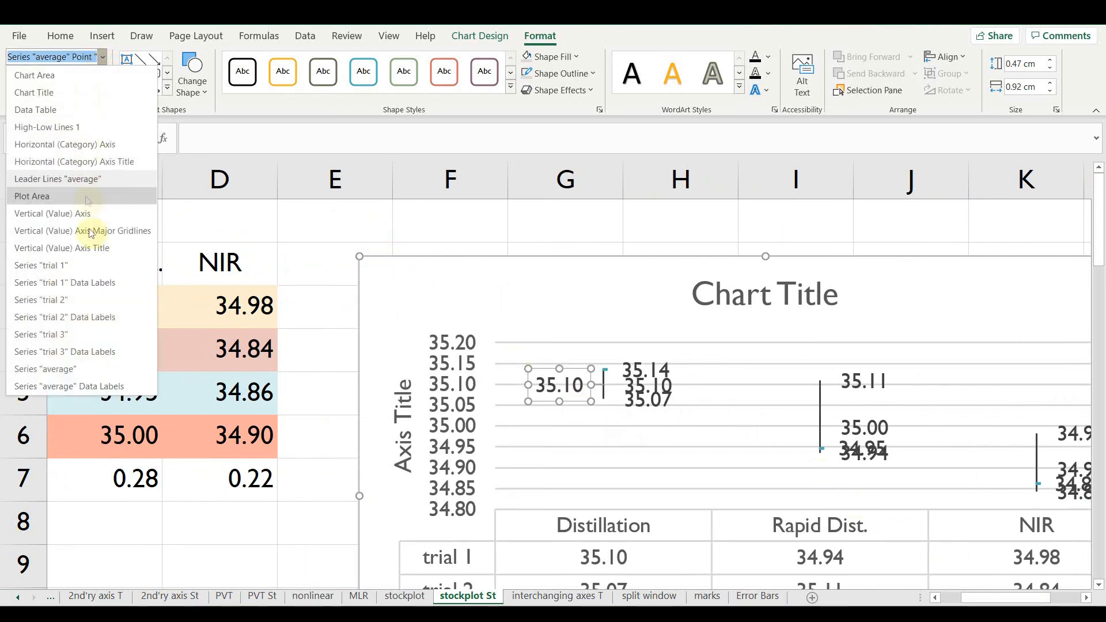
pyautogui.click(80, 386)
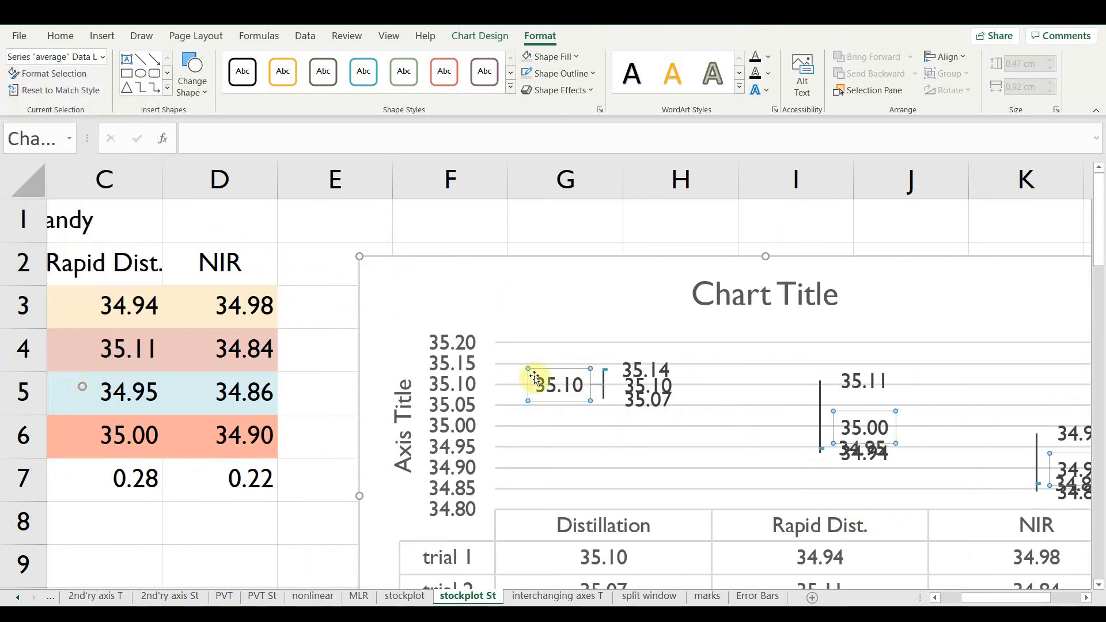
pyautogui.click(881, 413)
pyautogui.moveTo(881, 412); pyautogui.dragTo(788, 416)
# Step: Move the average series' NIR data label to the left of its high-low line
pyautogui.scroll(-3, 915, 521)
pyautogui.scroll(2, 914, 514)
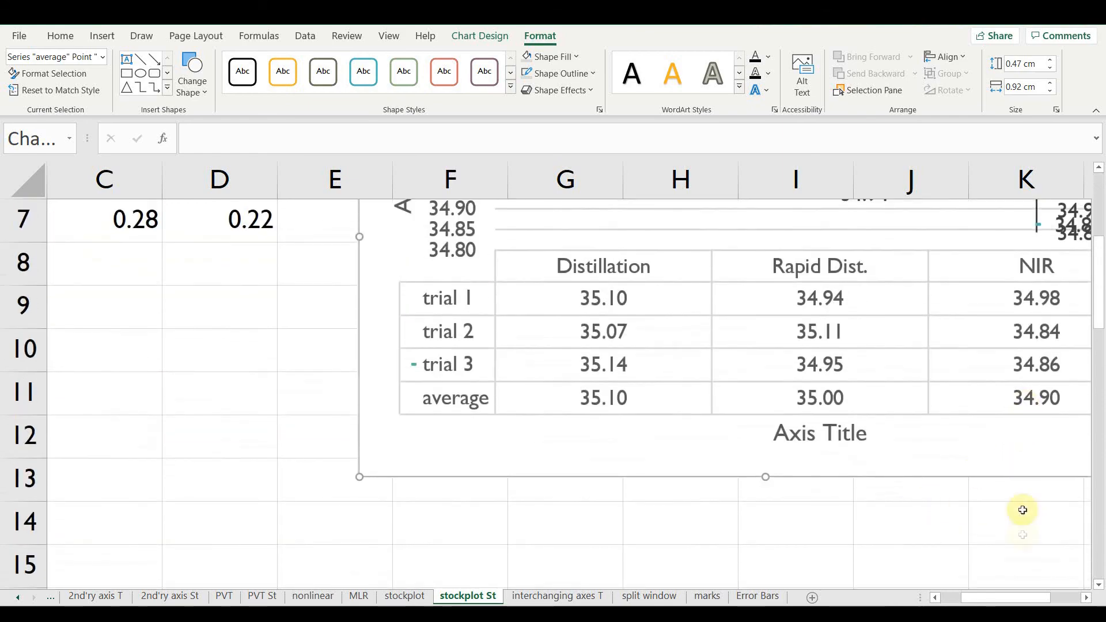
pyautogui.moveTo(1012, 599); pyautogui.dragTo(1033, 598)
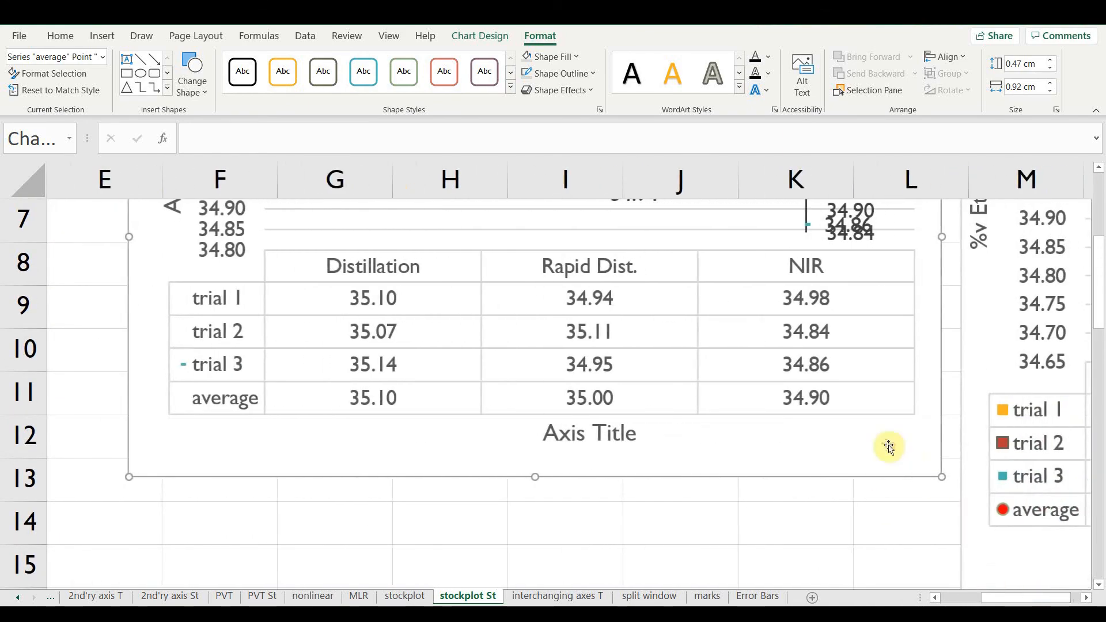
pyautogui.scroll(2, 889, 447)
pyautogui.click(867, 467)
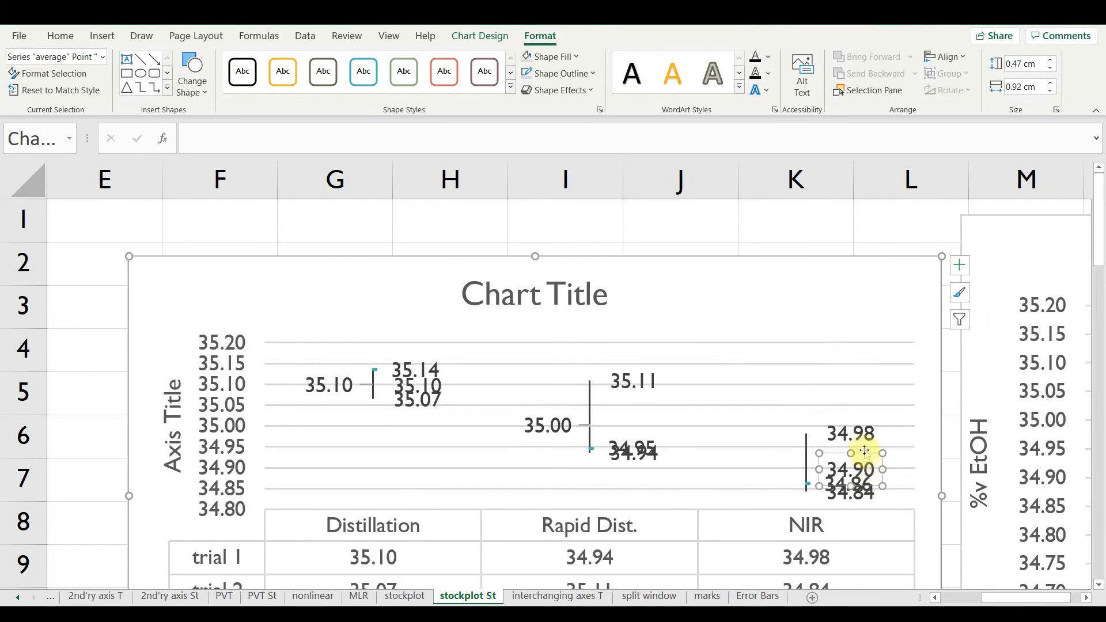
pyautogui.moveTo(865, 453); pyautogui.dragTo(775, 452)
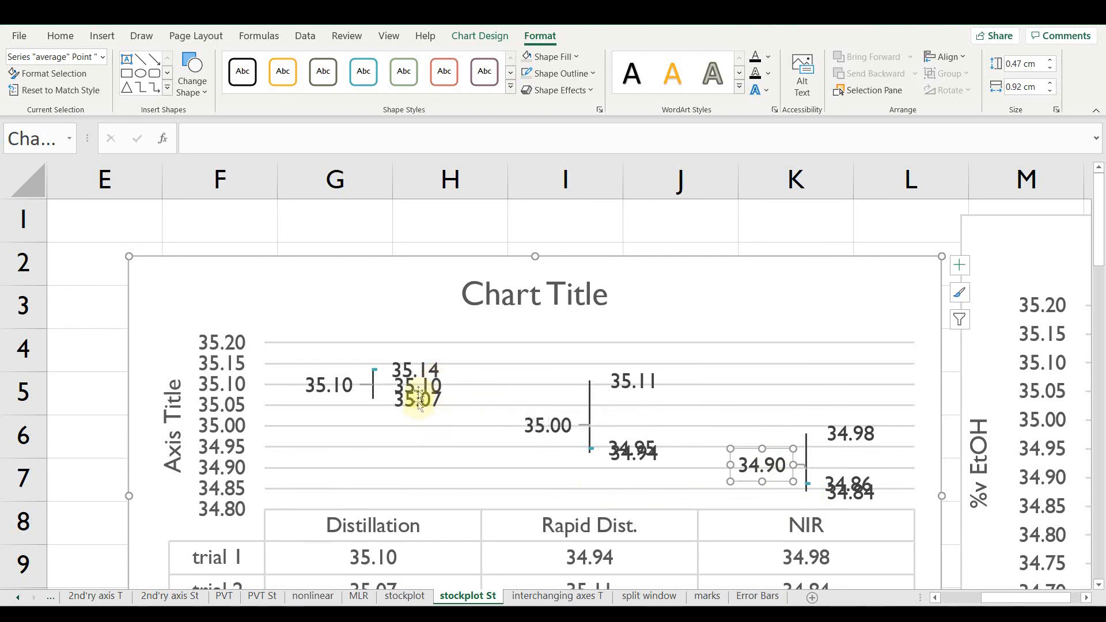
# Step: Spread the Distillation trial labels apart: trial 3 above, trial 2 below, and trial 1 slightly farther right of the line
pyautogui.click(419, 364)
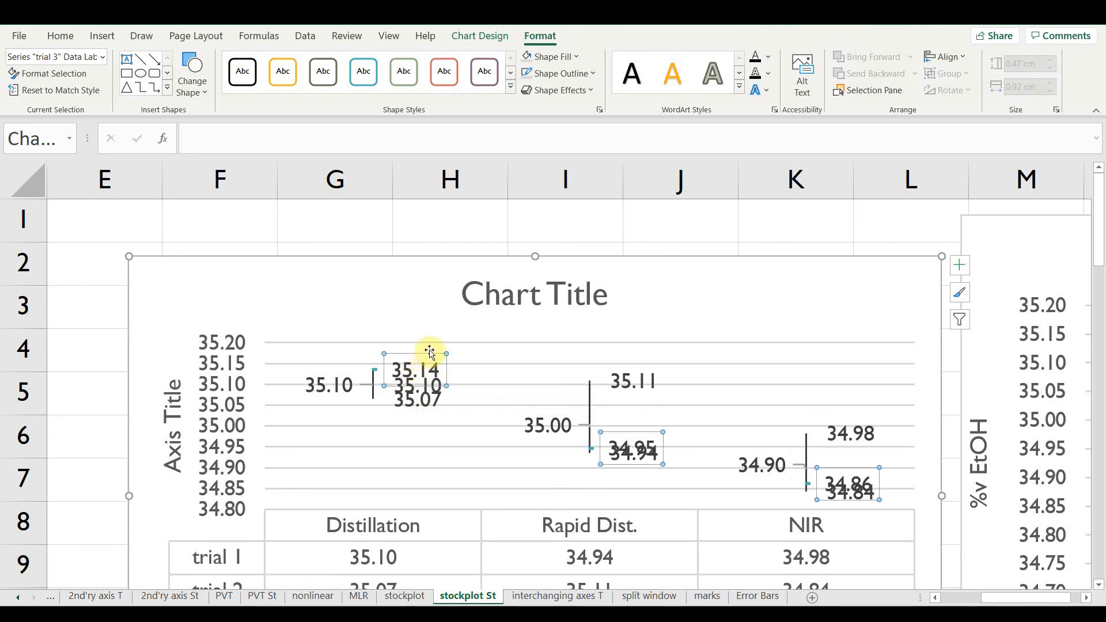
pyautogui.click(429, 353)
pyautogui.moveTo(430, 353); pyautogui.dragTo(438, 324)
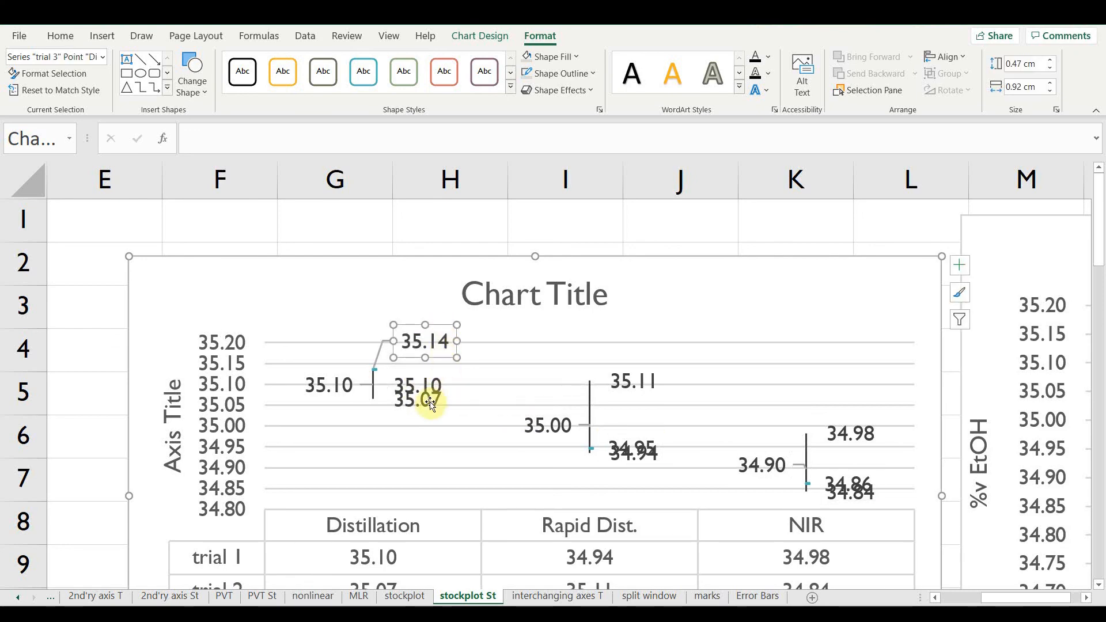
pyautogui.click(429, 409)
pyautogui.click(429, 415)
pyautogui.moveTo(429, 414); pyautogui.dragTo(432, 441)
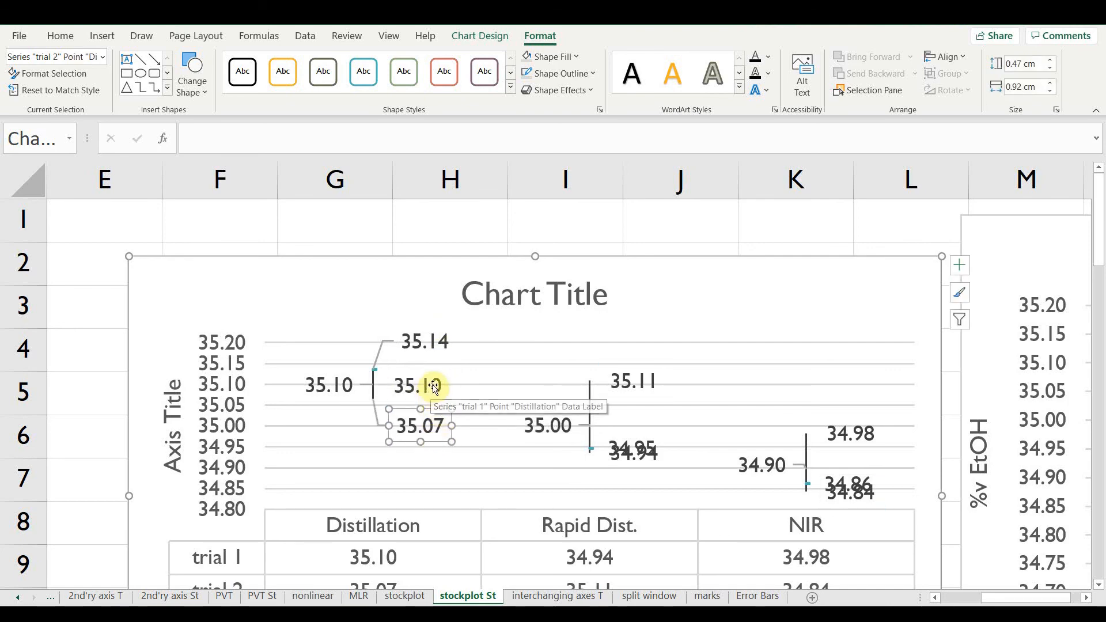
pyautogui.click(434, 389)
pyautogui.click(454, 367)
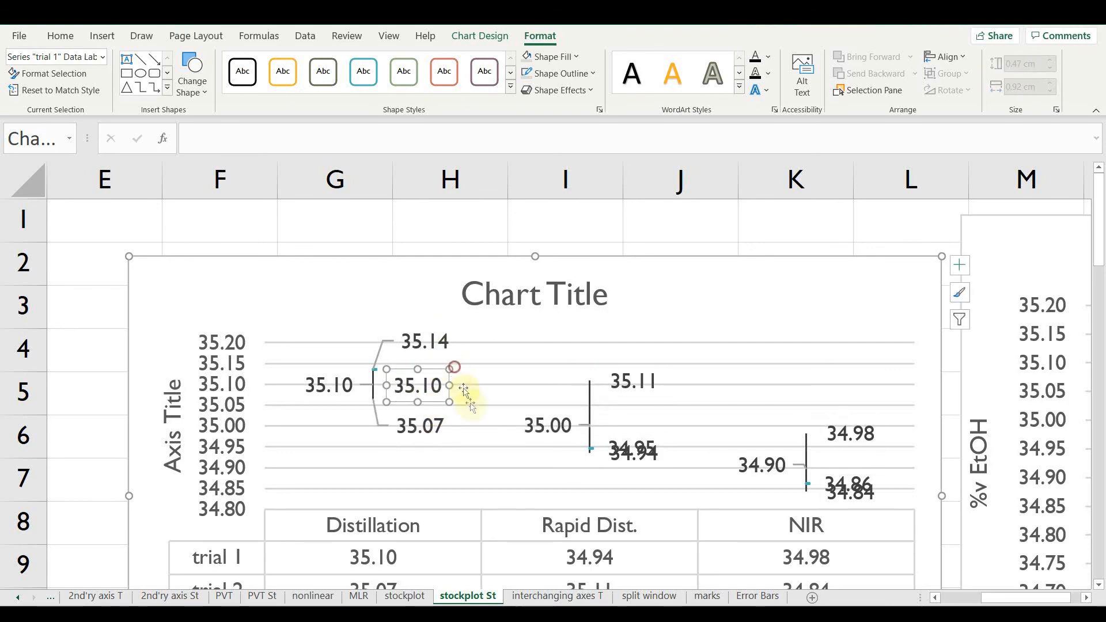
# Step: Spread the Rapid Dist. trial labels apart, with trial 2 and trial 3 moved up and trial 1 moved slightly down and right
pyautogui.click(633, 378)
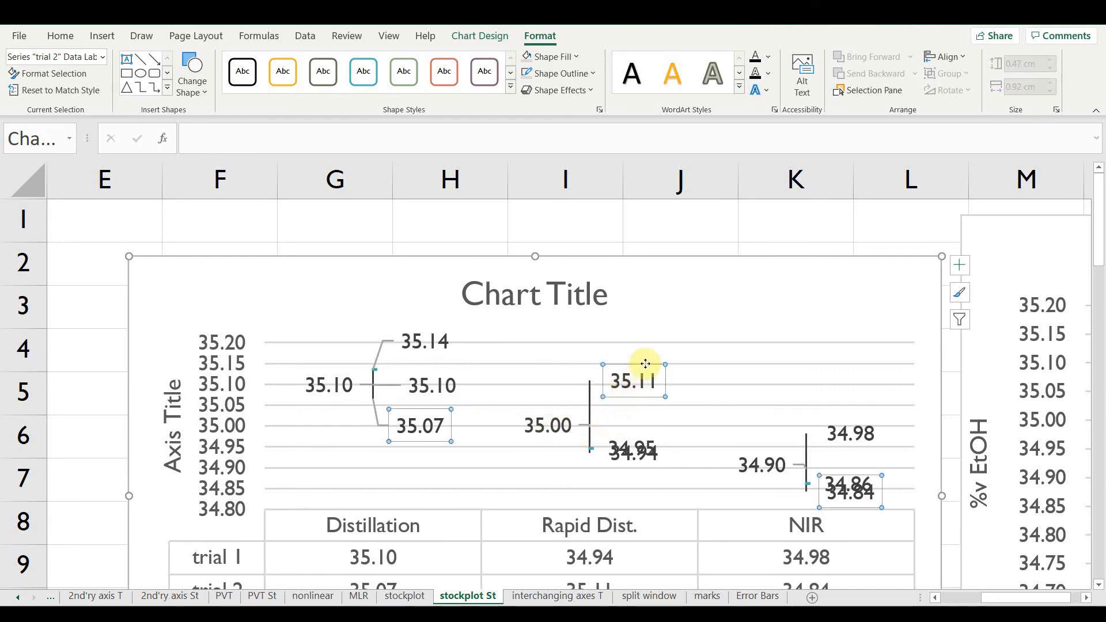
pyautogui.click(645, 363)
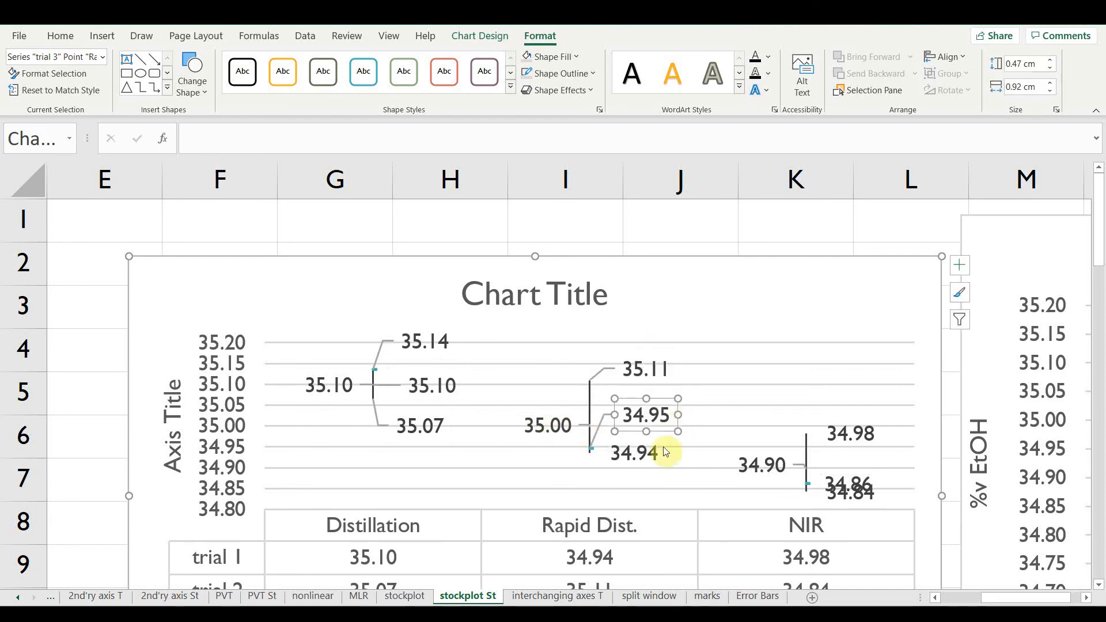
pyautogui.click(644, 456)
pyautogui.click(655, 467)
pyautogui.moveTo(654, 467); pyautogui.dragTo(662, 472)
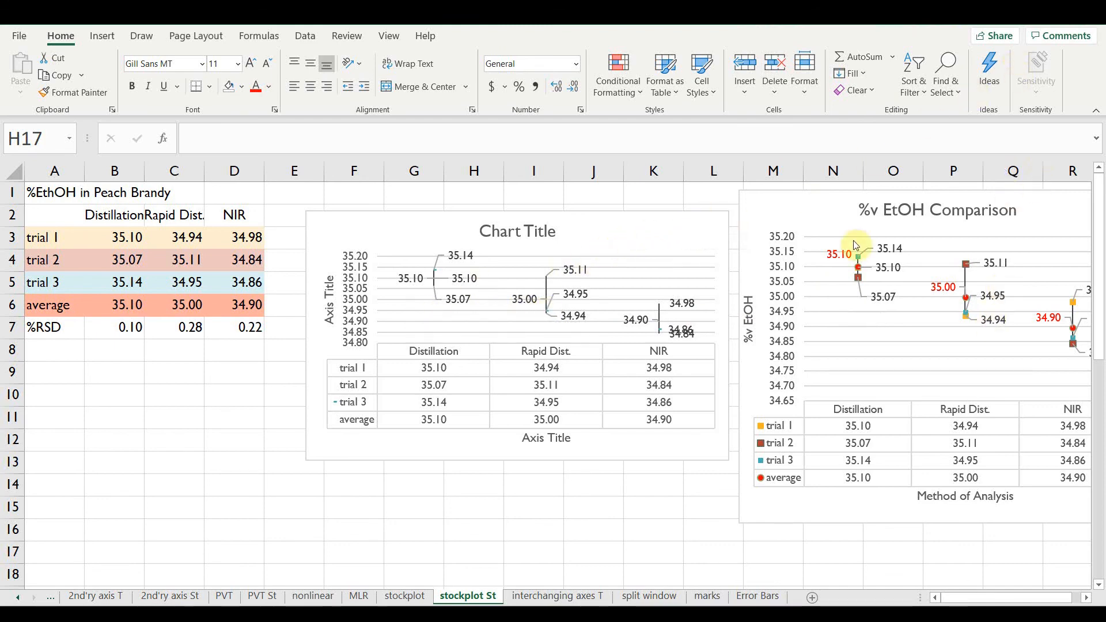
# Step: Give the average series in the unfinished chart built-in square markers
pyautogui.click(697, 232)
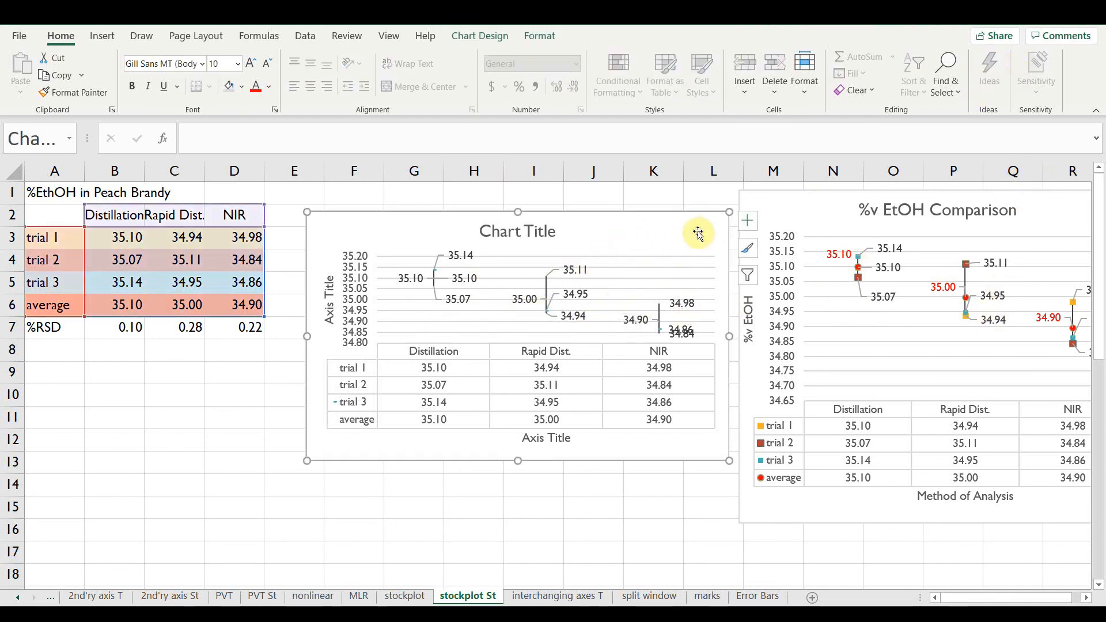
pyautogui.doubleClick(698, 232)
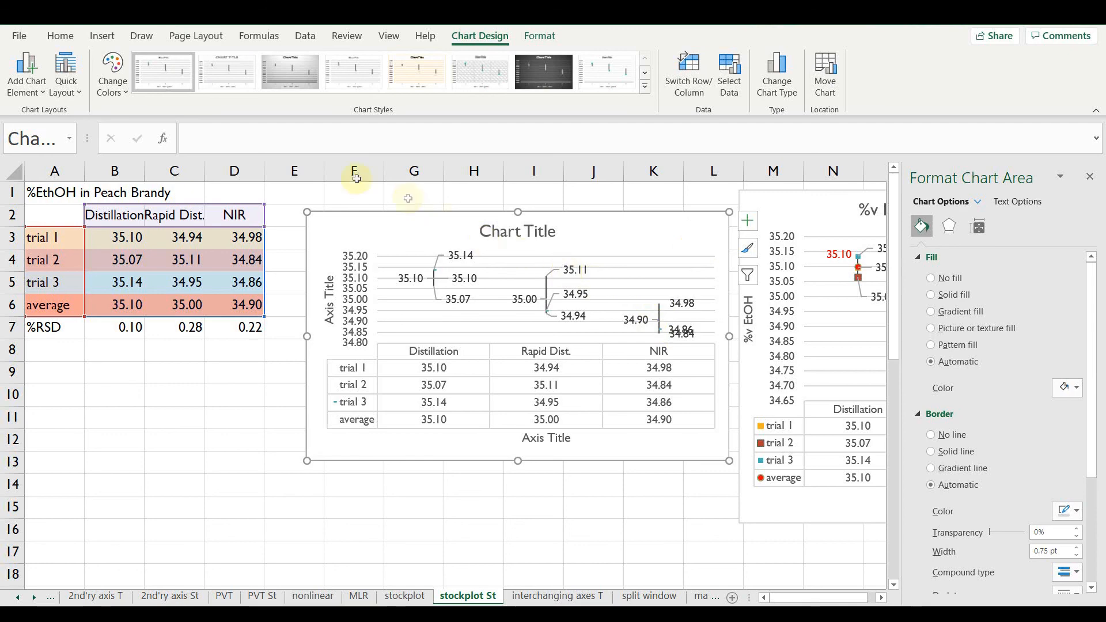
pyautogui.click(537, 35)
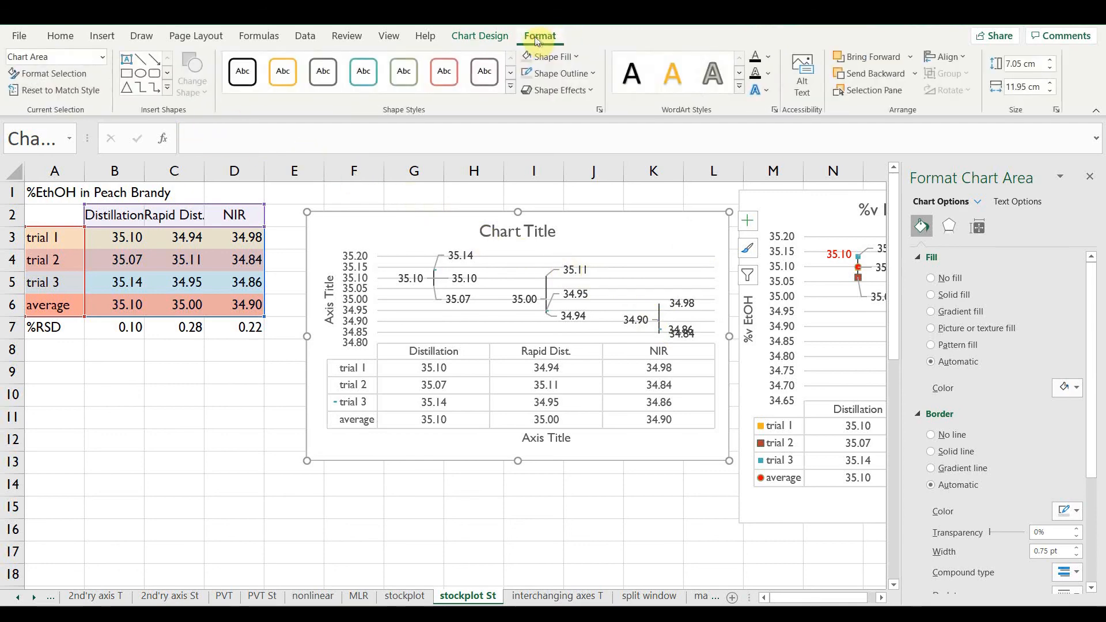
pyautogui.click(104, 57)
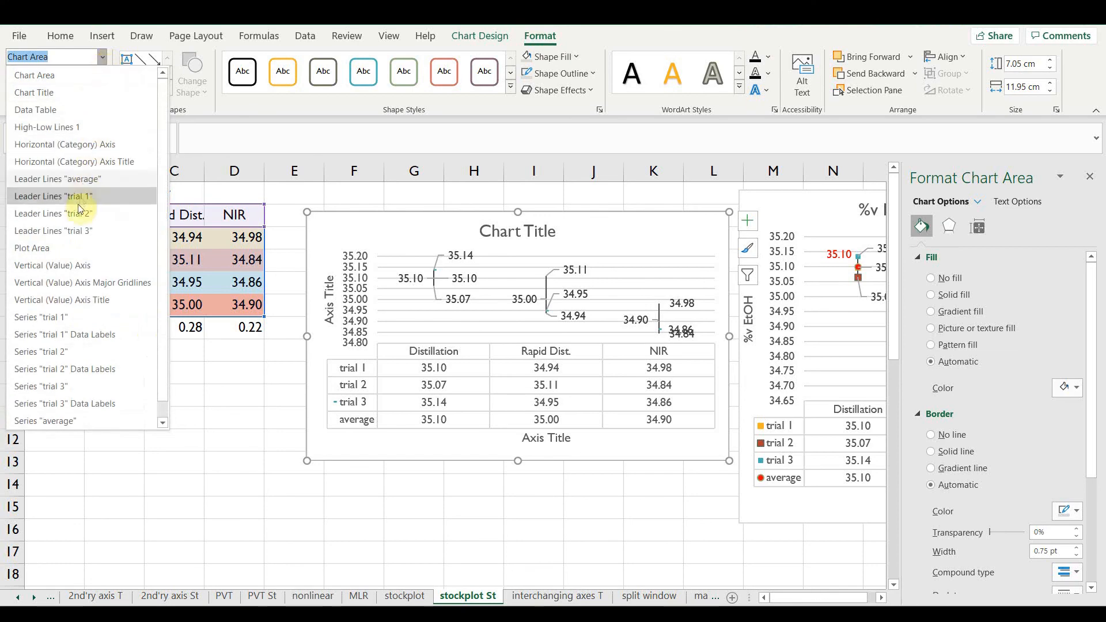
pyautogui.click(50, 421)
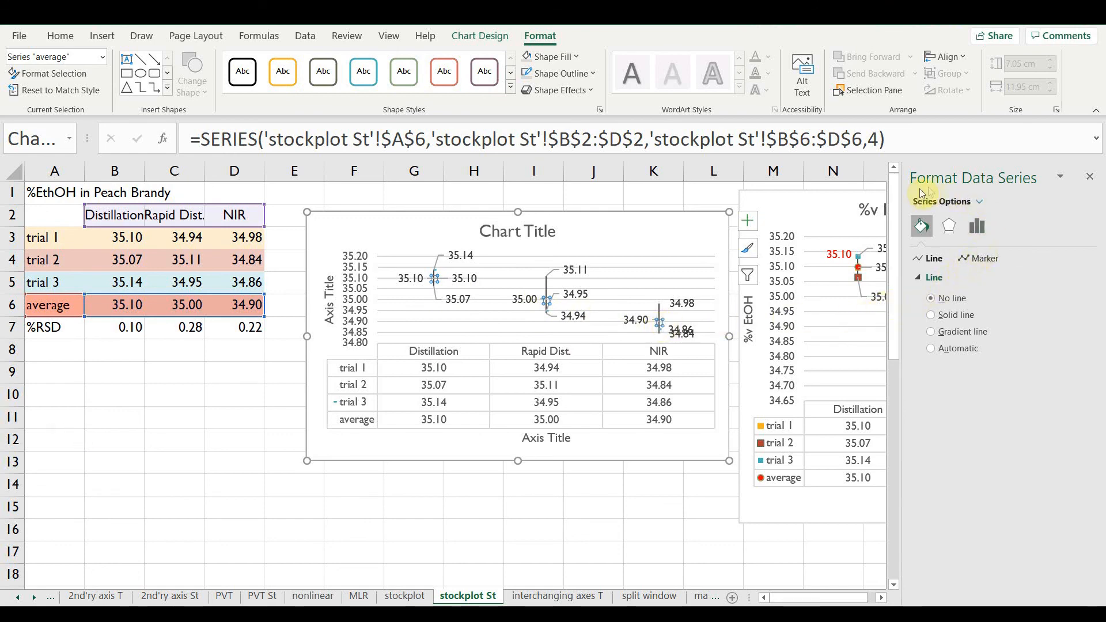
pyautogui.click(977, 259)
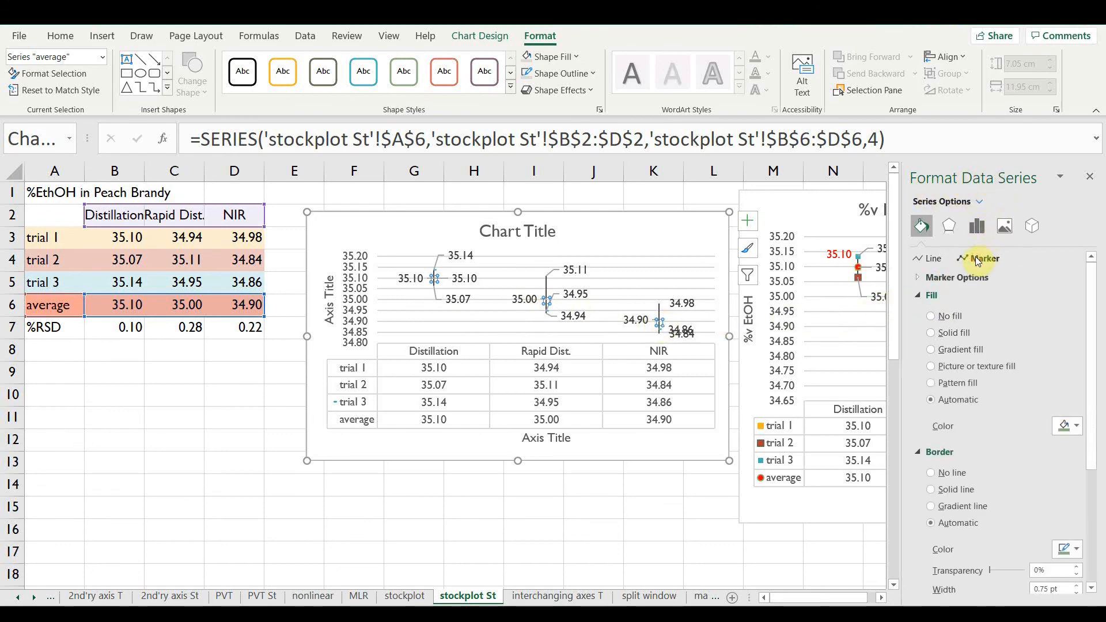
pyautogui.click(919, 278)
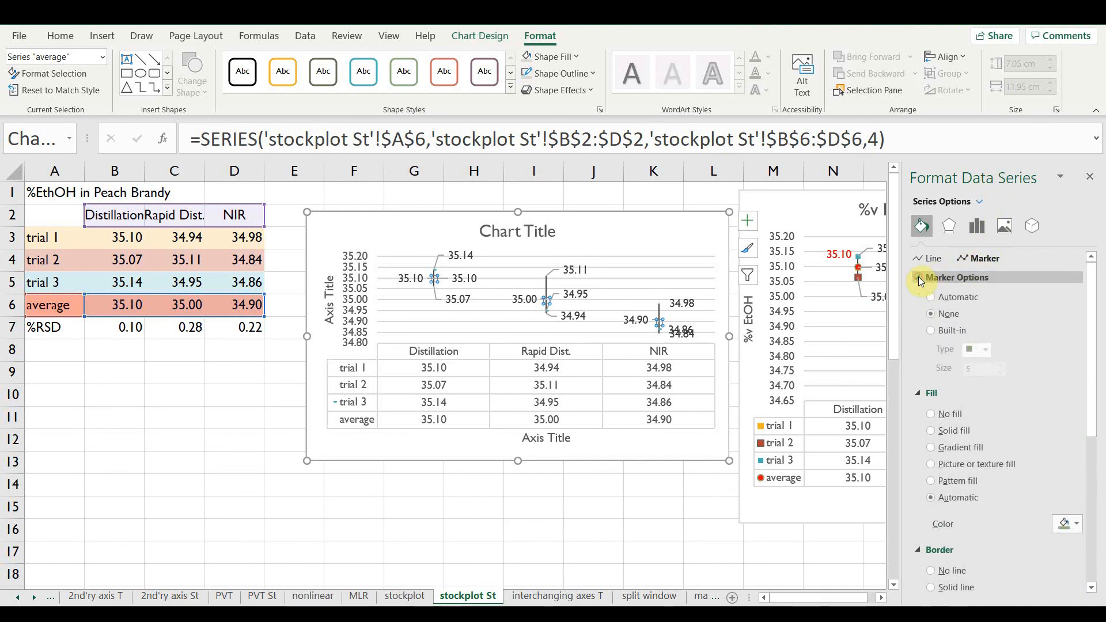
pyautogui.click(931, 332)
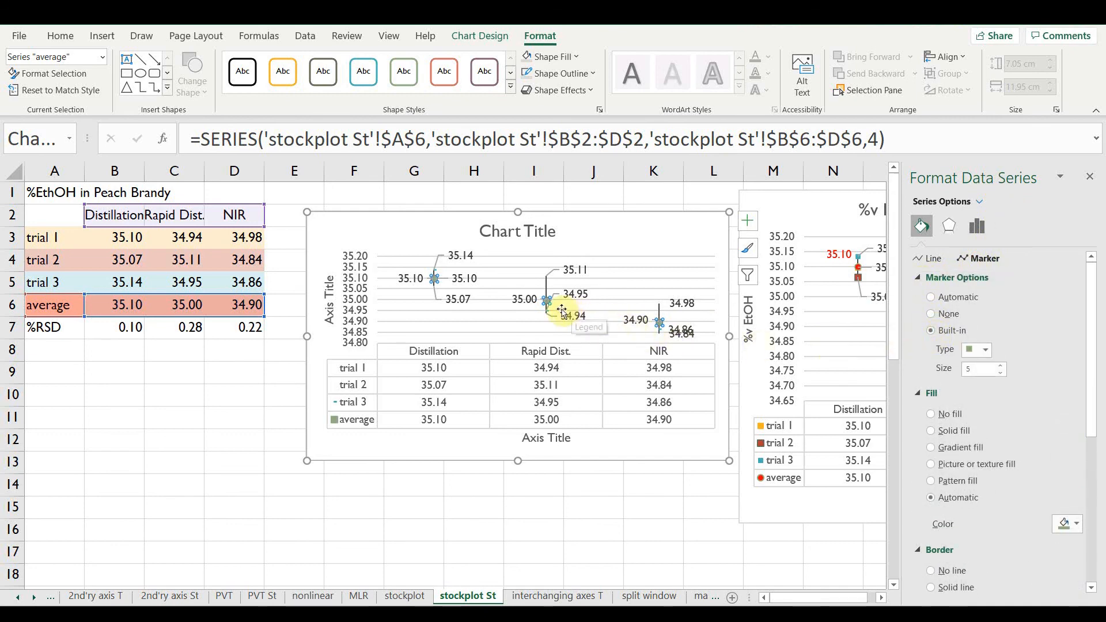
# Step: Fill the average series' markers with solid standard red, and select the whole chart area
pyautogui.click(1069, 524)
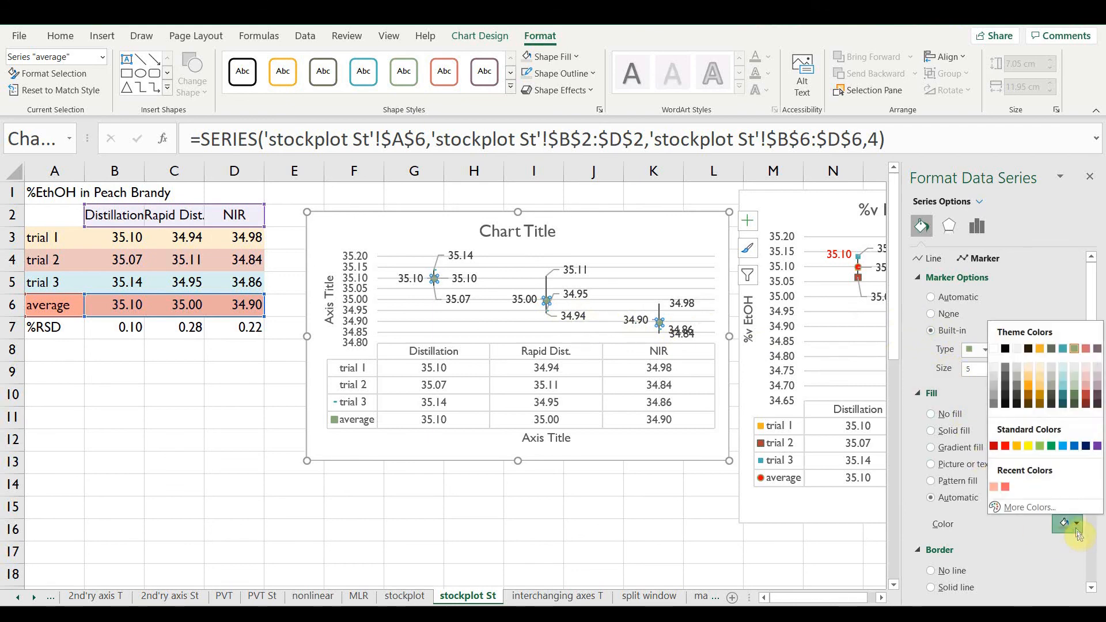
pyautogui.click(1006, 447)
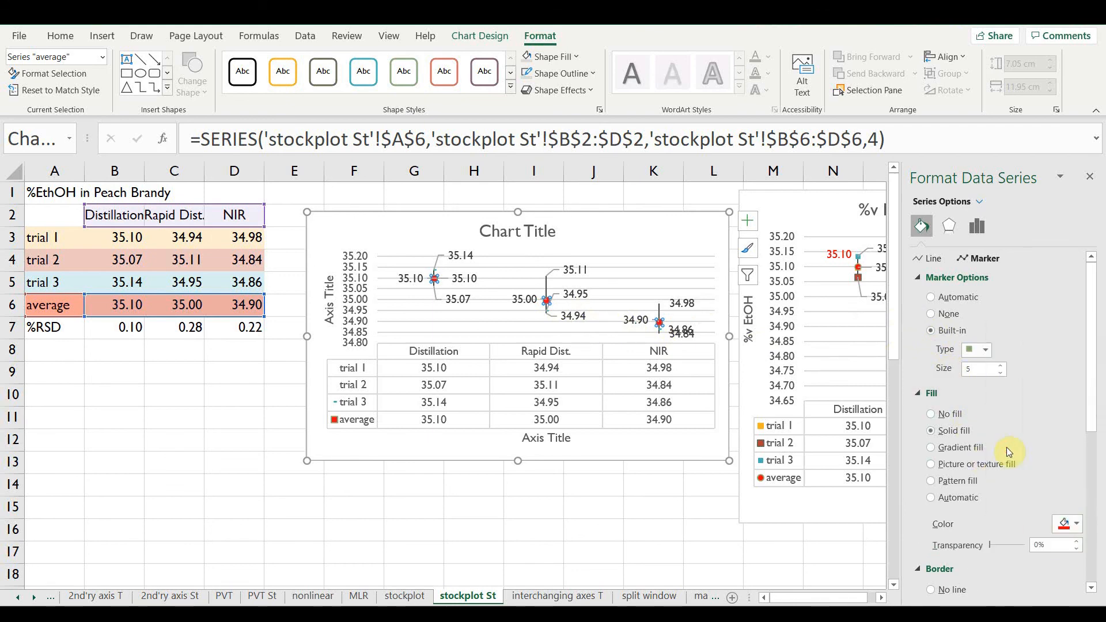
pyautogui.click(648, 236)
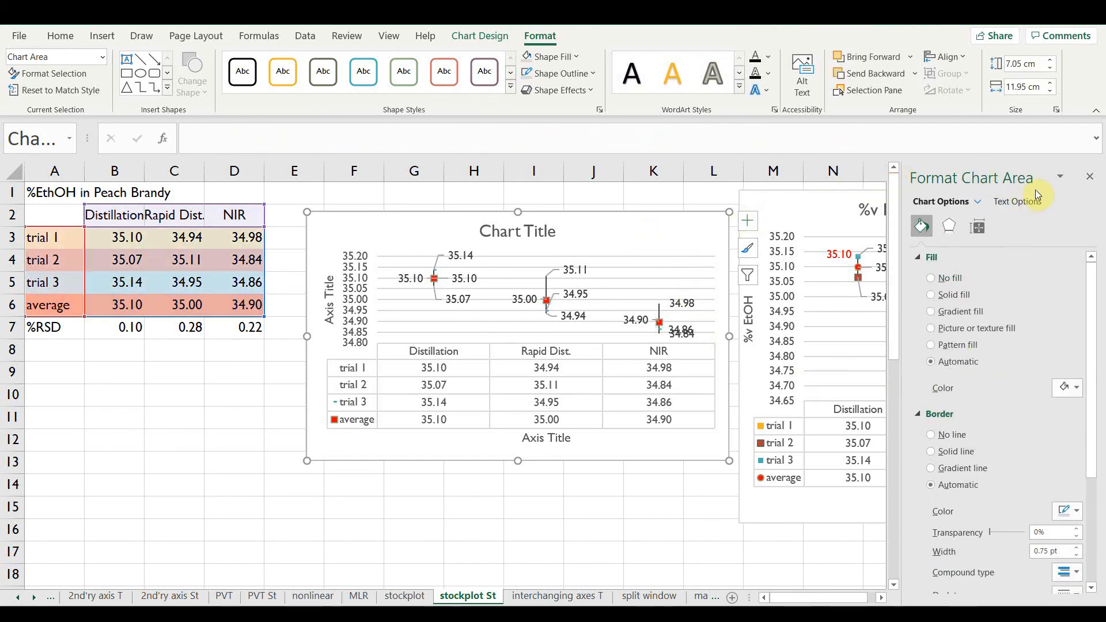